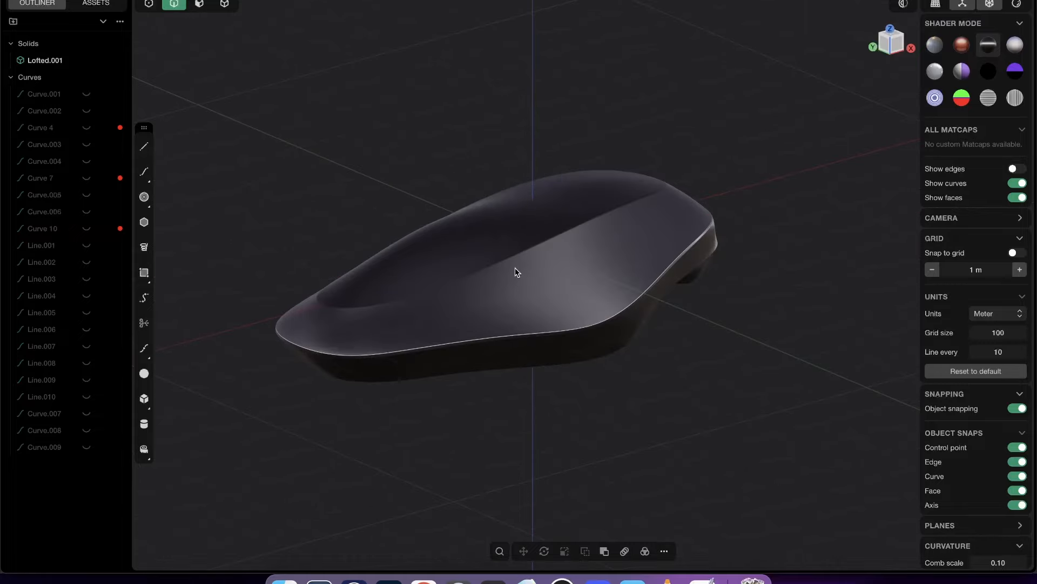
# - Inspect the lofted hull from several angles, focusing on its upper surface and rim
pyautogui.moveTo(543, 313); pyautogui.dragTo(398, 199, button='middle')
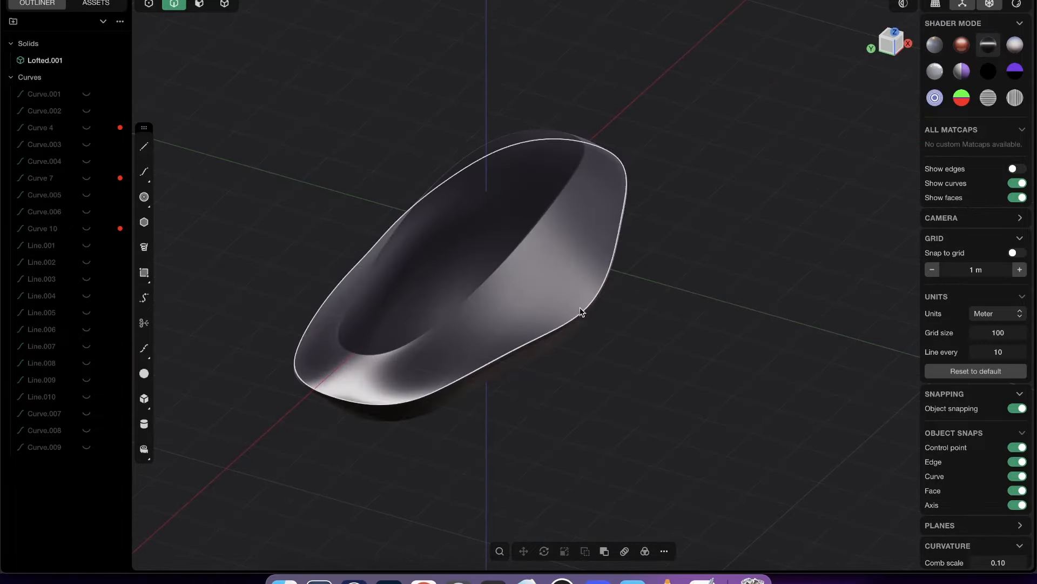
pyautogui.moveTo(582, 309); pyautogui.dragTo(523, 298, button='middle')
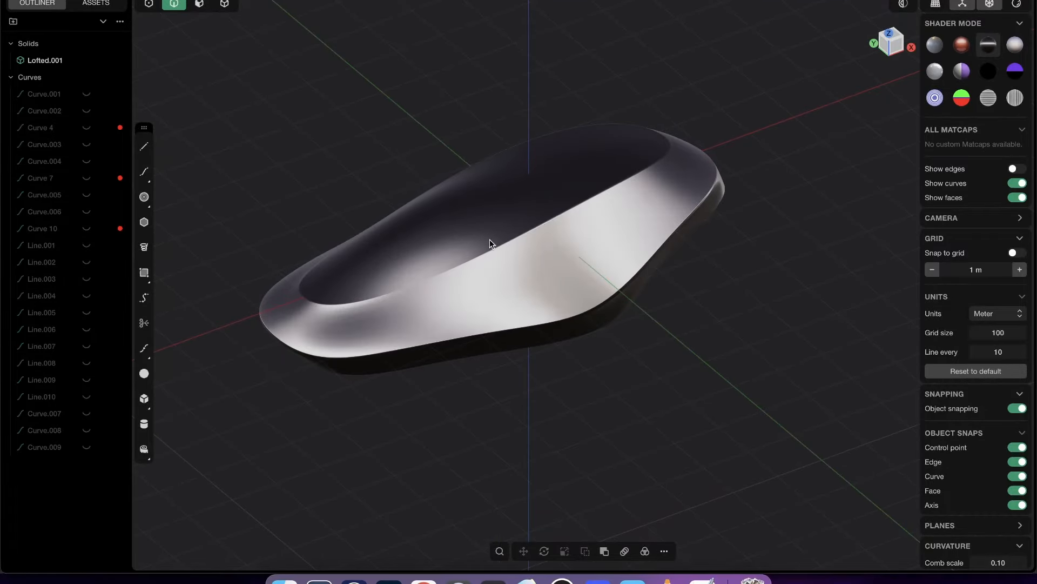
pyautogui.moveTo(490, 241)
pyautogui.mouseDown(button='middle')
pyautogui.moveTo(526, 213)
pyautogui.moveTo(406, 244)
pyautogui.moveTo(289, 217)
pyautogui.moveTo(308, 269)
pyautogui.moveTo(551, 234)
pyautogui.moveTo(629, 260)
pyautogui.moveTo(589, 296)
pyautogui.moveTo(496, 265)
pyautogui.mouseUp(button='middle')
pyautogui.press('b')
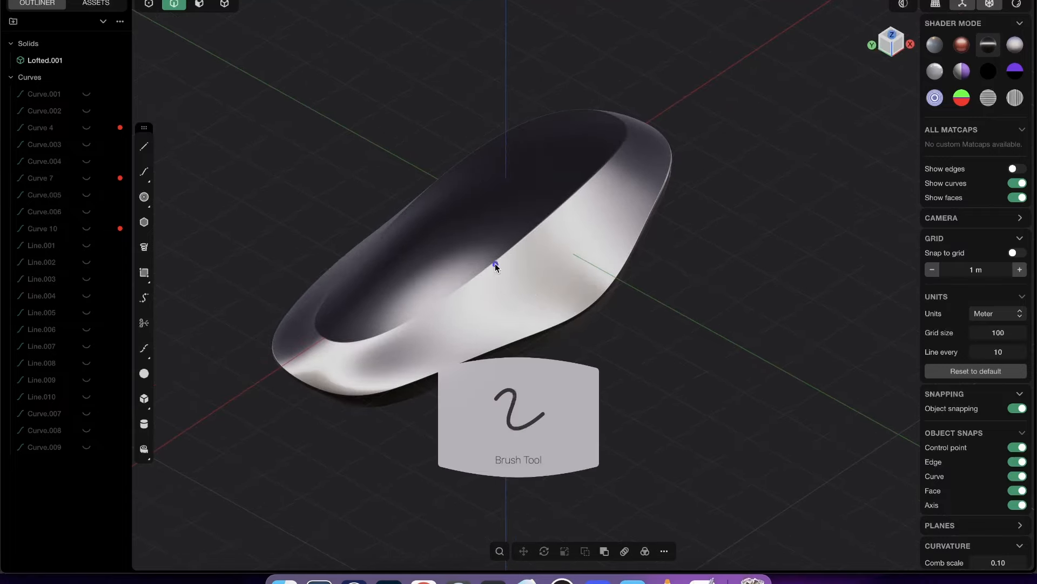
pyautogui.moveTo(496, 264)
pyautogui.mouseDown()
pyautogui.moveTo(618, 540)
pyautogui.moveTo(740, 292)
pyautogui.moveTo(138, 249)
pyautogui.moveTo(513, 111)
pyautogui.mouseUp()
pyautogui.press('Escape')
pyautogui.moveTo(548, 254)
pyautogui.mouseDown(button='middle')
pyautogui.moveTo(426, 275)
pyautogui.moveTo(542, 312)
pyautogui.moveTo(534, 316)
pyautogui.mouseUp(button='middle')
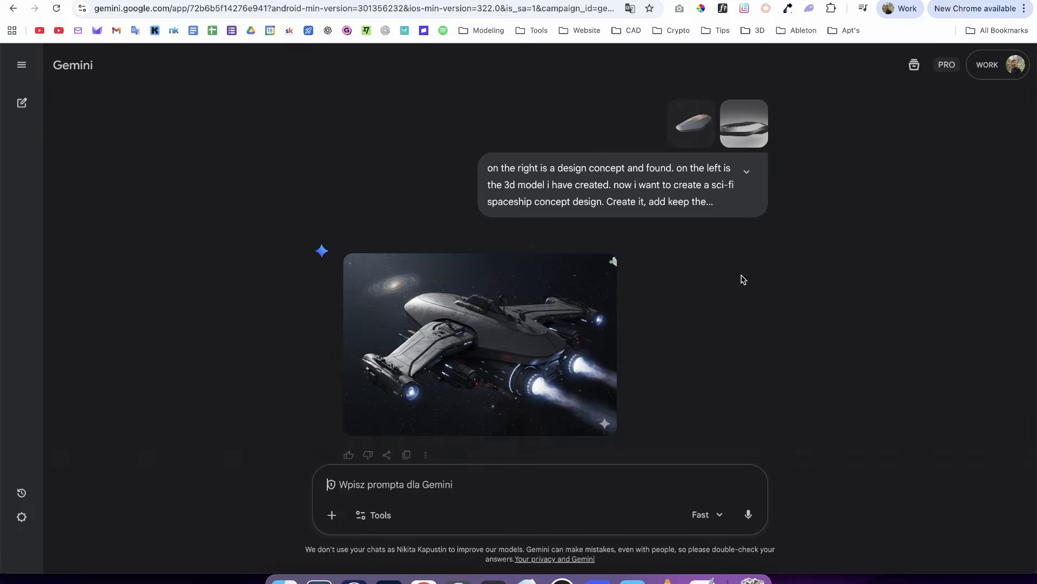
# - Switch to the Gemini chat in Chrome and view both uploaded reference images at full size
pyautogui.scroll(-5, 674, 255)
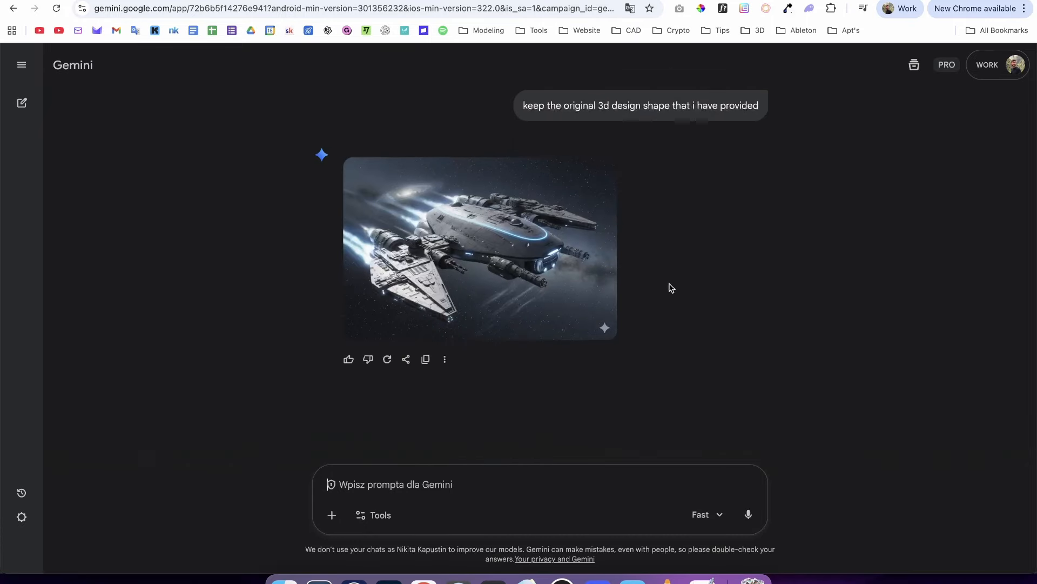
pyautogui.scroll(5, 670, 288)
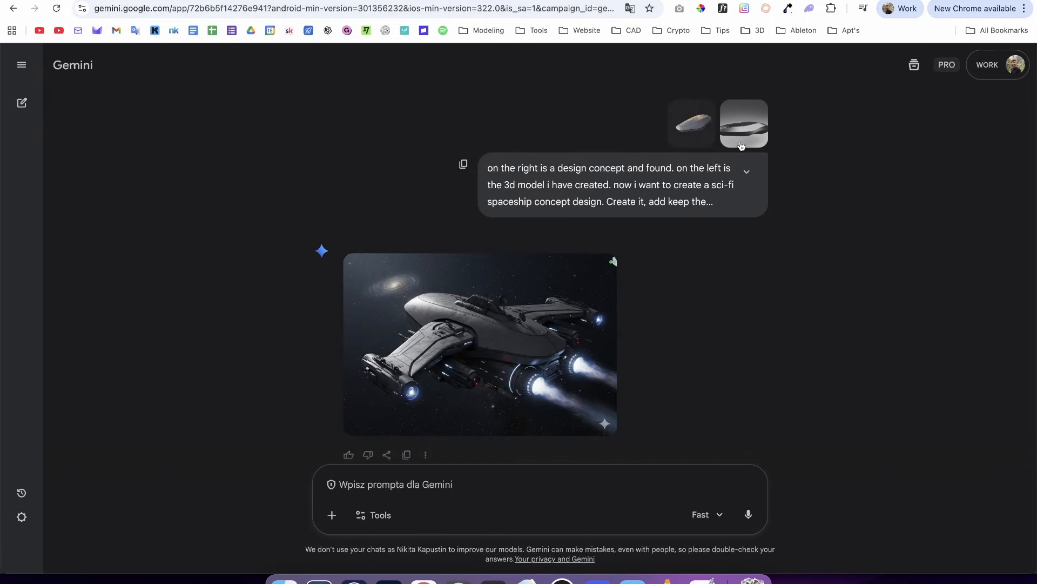
pyautogui.click(708, 131)
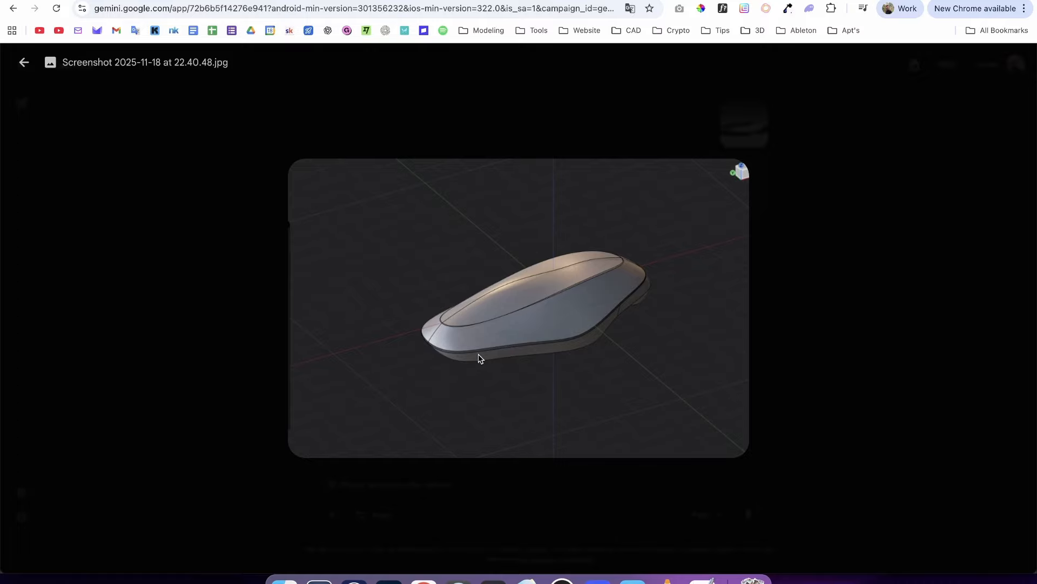
pyautogui.press('Escape')
pyautogui.click(744, 137)
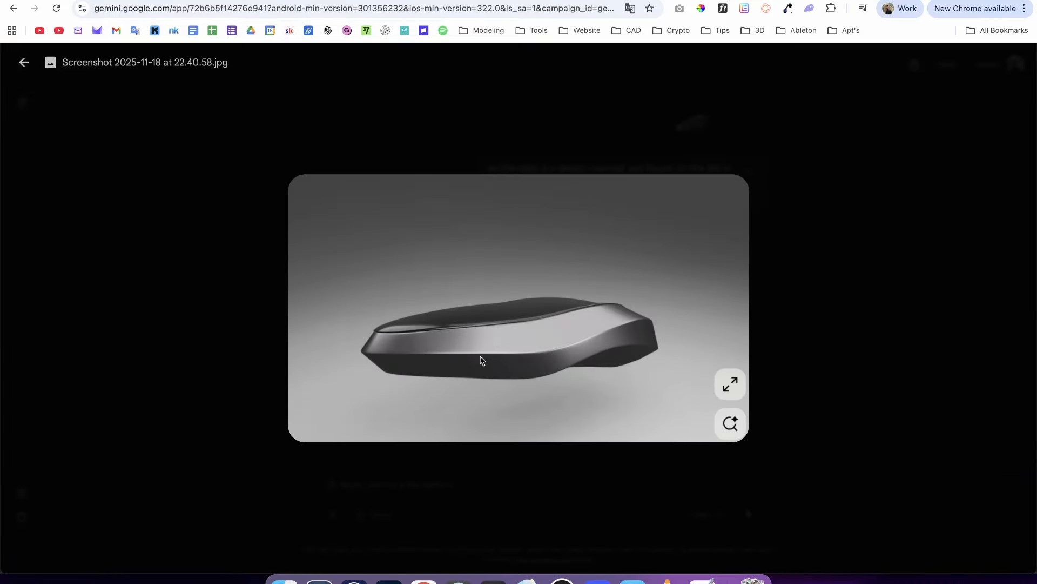
pyautogui.press('Escape')
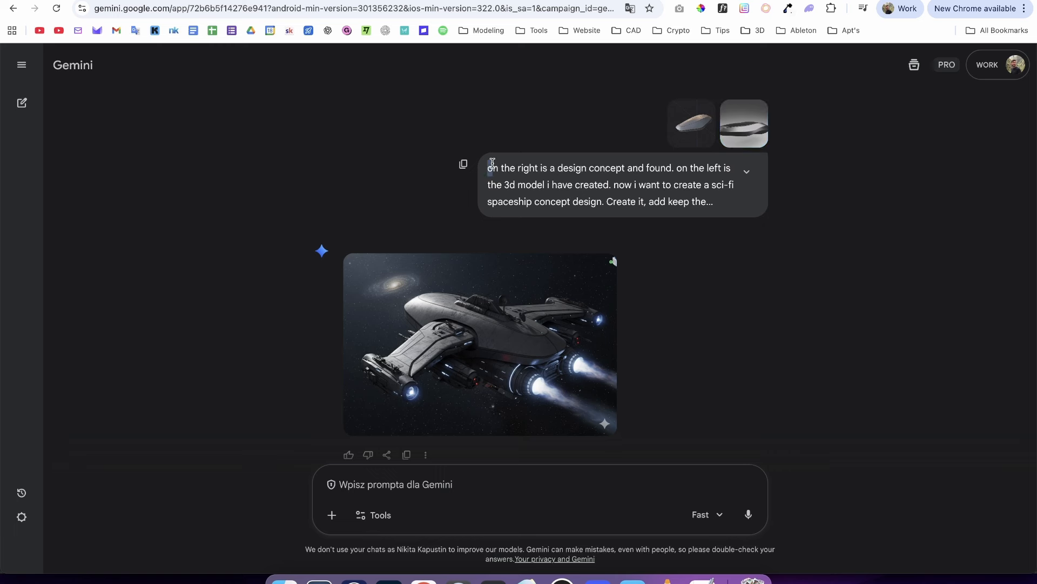
# - Read the original sci-fi spaceship prompt and look at the first generated concept image
pyautogui.moveTo(487, 171); pyautogui.dragTo(724, 220)
pyautogui.click(598, 247)
pyautogui.scroll(-5, 499, 296)
pyautogui.scroll(5, 499, 295)
pyautogui.scroll(-3, 500, 273)
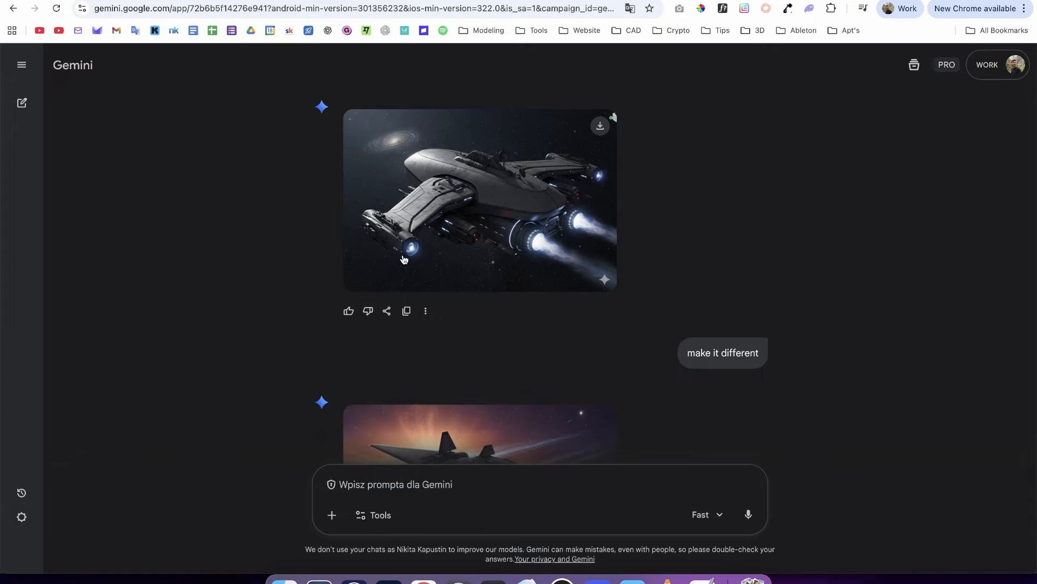
# - Review the follow-up spaceship concepts and enlarge the one generated for big wings and big weapons
pyautogui.scroll(-3, 693, 289)
pyautogui.scroll(3, 660, 280)
pyautogui.scroll(-15, 702, 355)
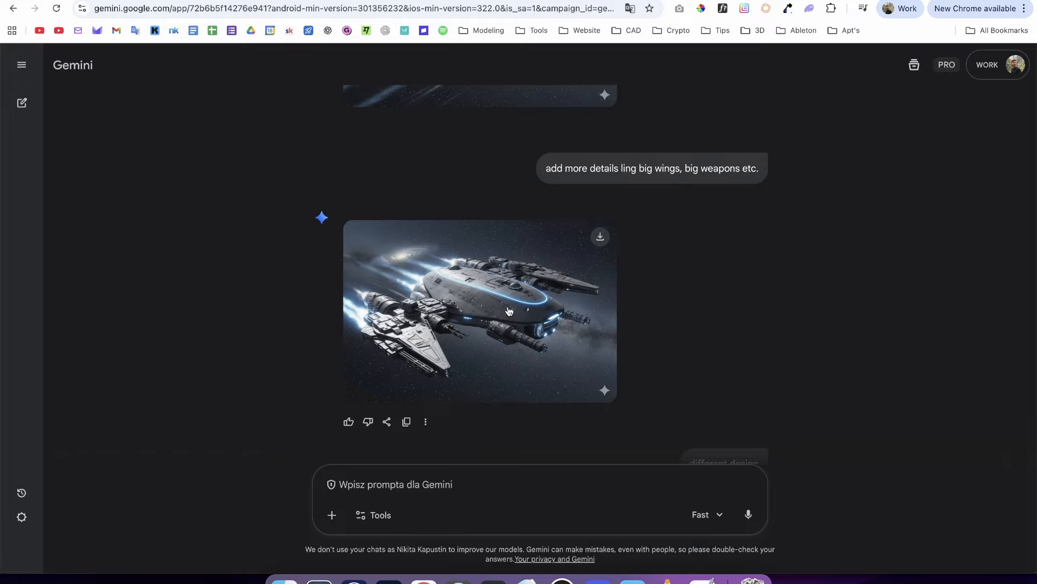
pyautogui.scroll(-10, 519, 318)
pyautogui.scroll(8, 527, 327)
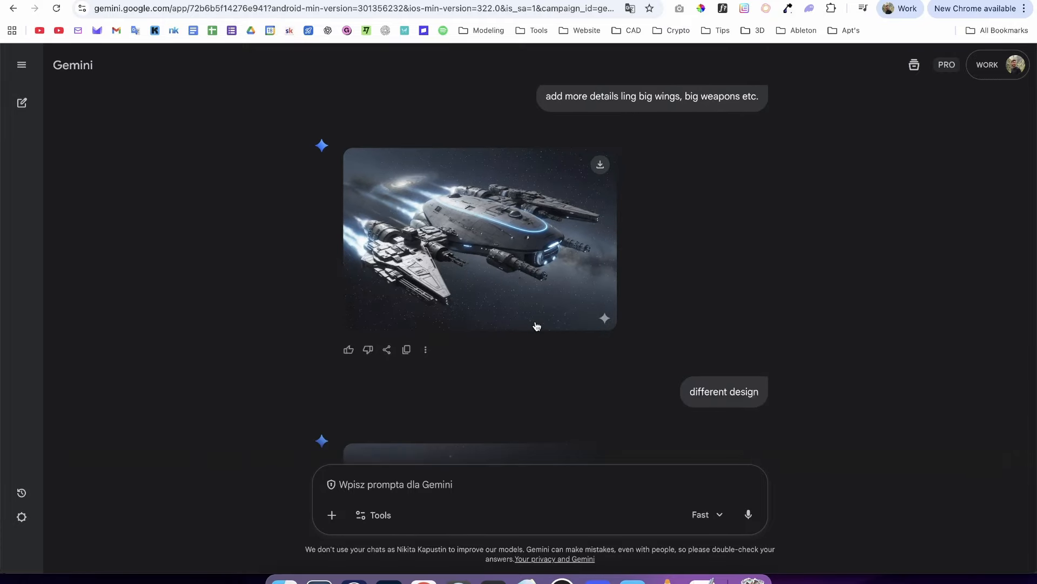
pyautogui.scroll(-2, 536, 326)
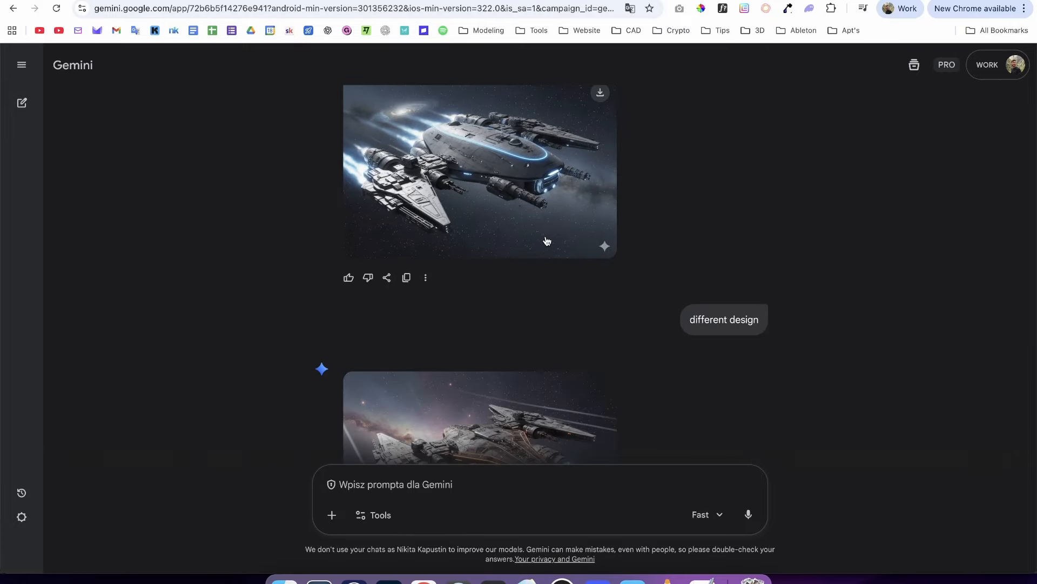
pyautogui.scroll(4, 550, 237)
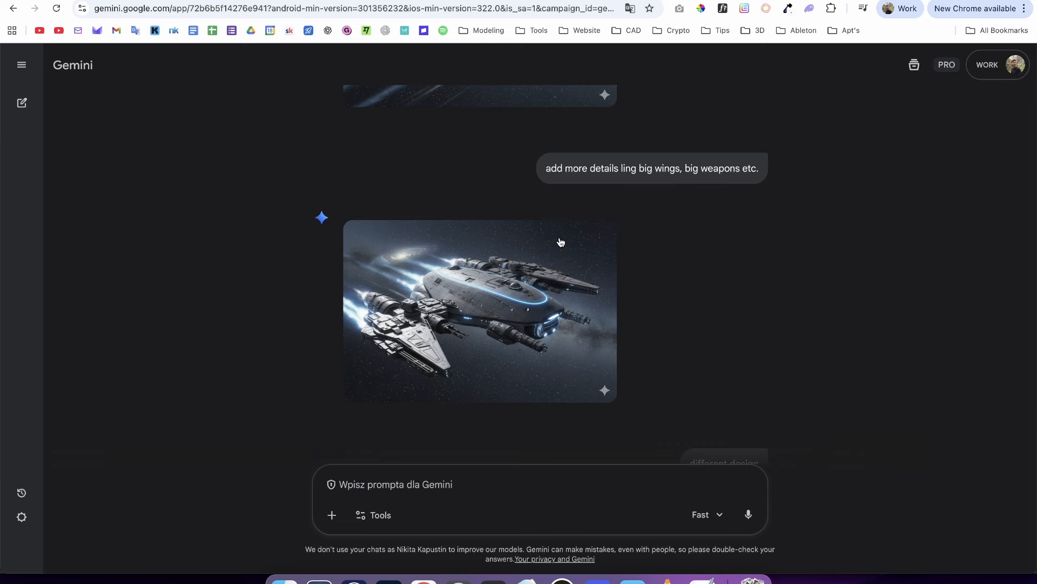
pyautogui.click(502, 294)
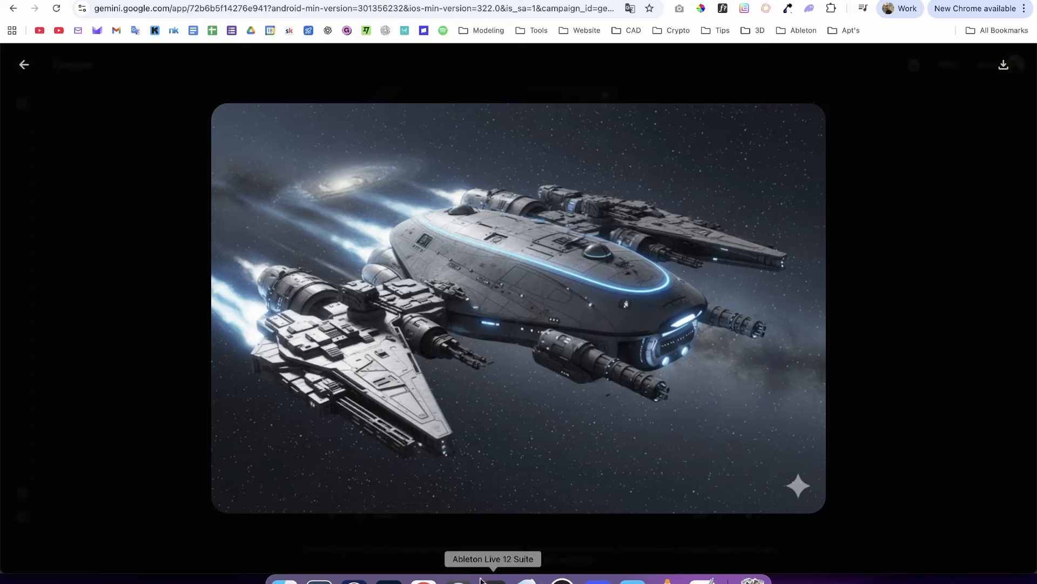
# - Compare the enlarged spaceship concept with the hull model in Plasticity, return to Gemini and close the image
pyautogui.click(493, 579)
pyautogui.moveTo(507, 353); pyautogui.dragTo(555, 339, button='middle')
pyautogui.press('super+Tab')
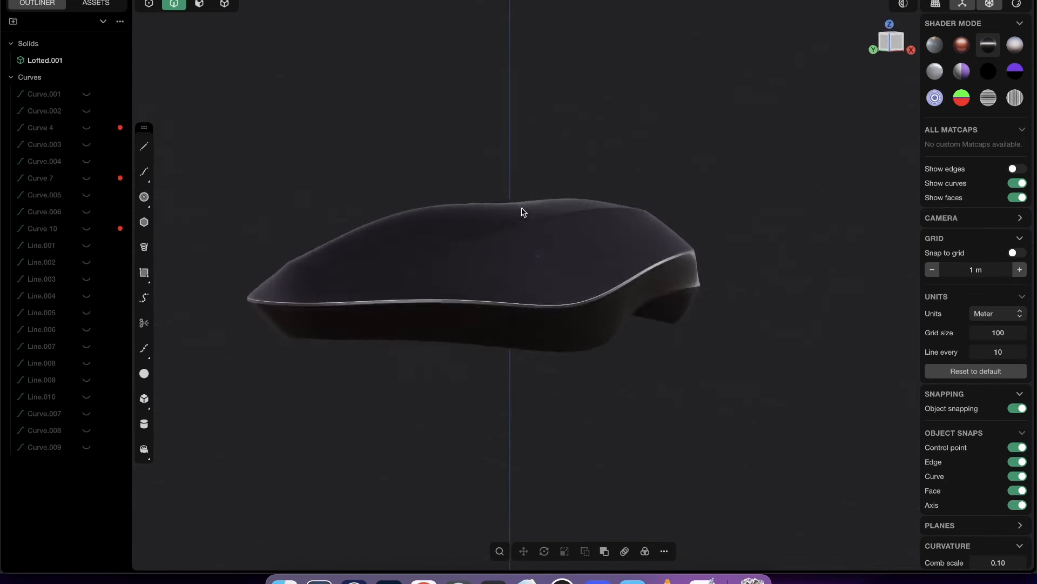
pyautogui.moveTo(523, 212); pyautogui.dragTo(543, 259, button='middle')
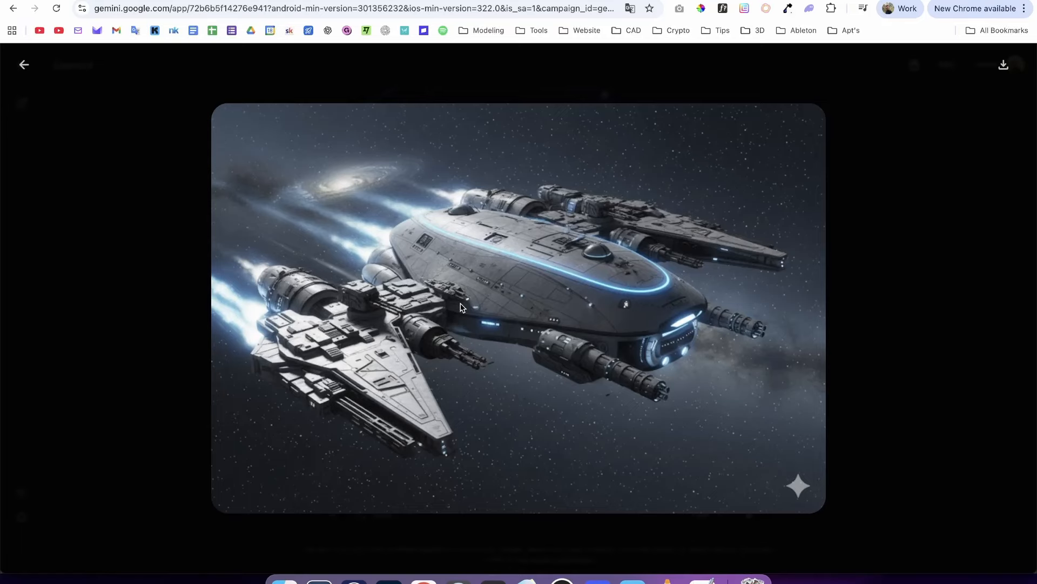
pyautogui.press('Escape')
# - Enlarge and examine the last concept, generated from the prompt to keep the original 3D design shape
pyautogui.scroll(-10, 659, 290)
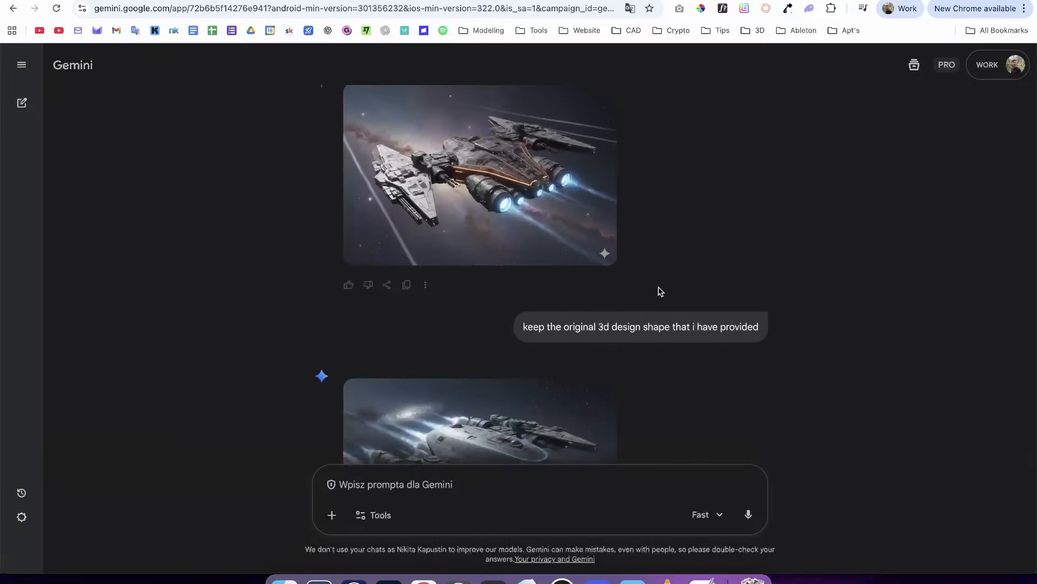
pyautogui.scroll(3, 662, 291)
pyautogui.scroll(-5, 665, 291)
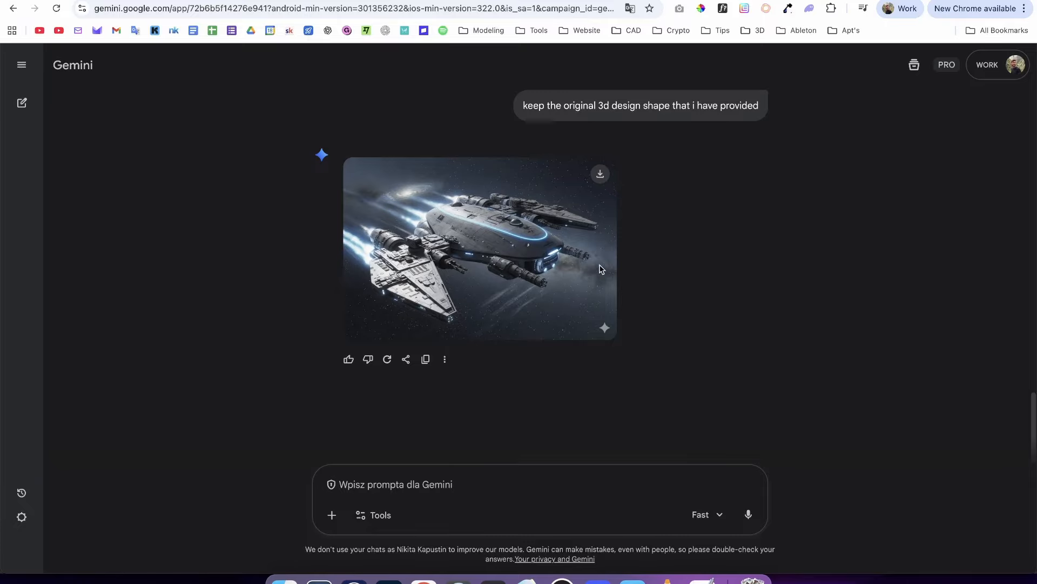
pyautogui.click(496, 249)
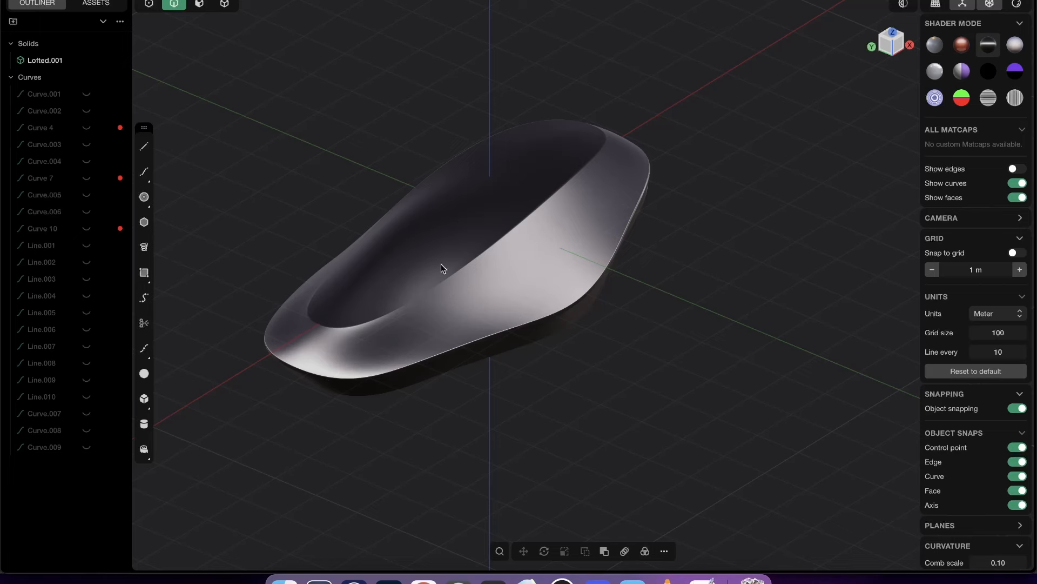
pyautogui.moveTo(441, 264); pyautogui.dragTo(396, 326, button='middle')
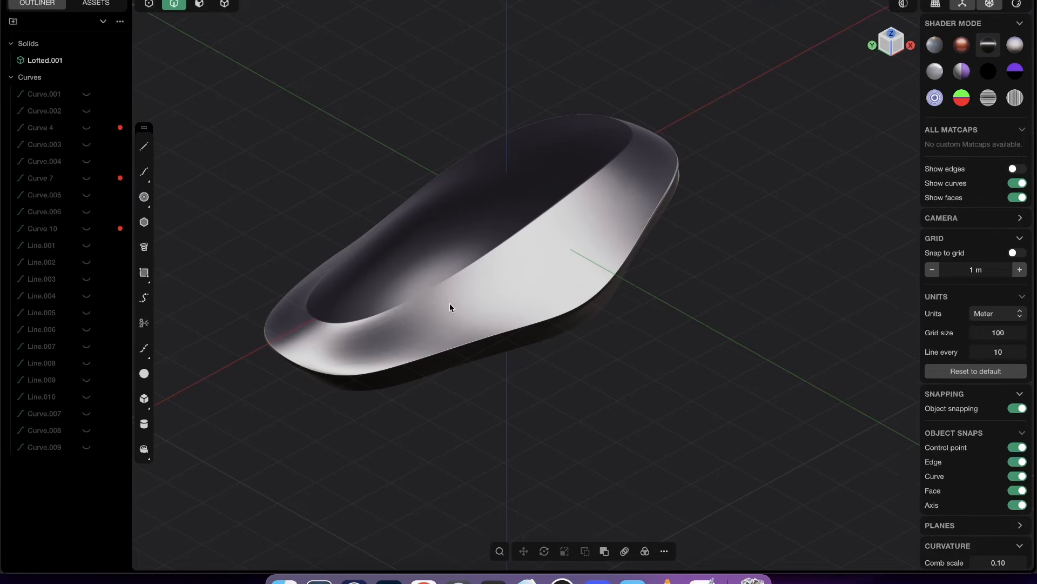
pyautogui.moveTo(452, 306); pyautogui.dragTo(450, 258, button='middle')
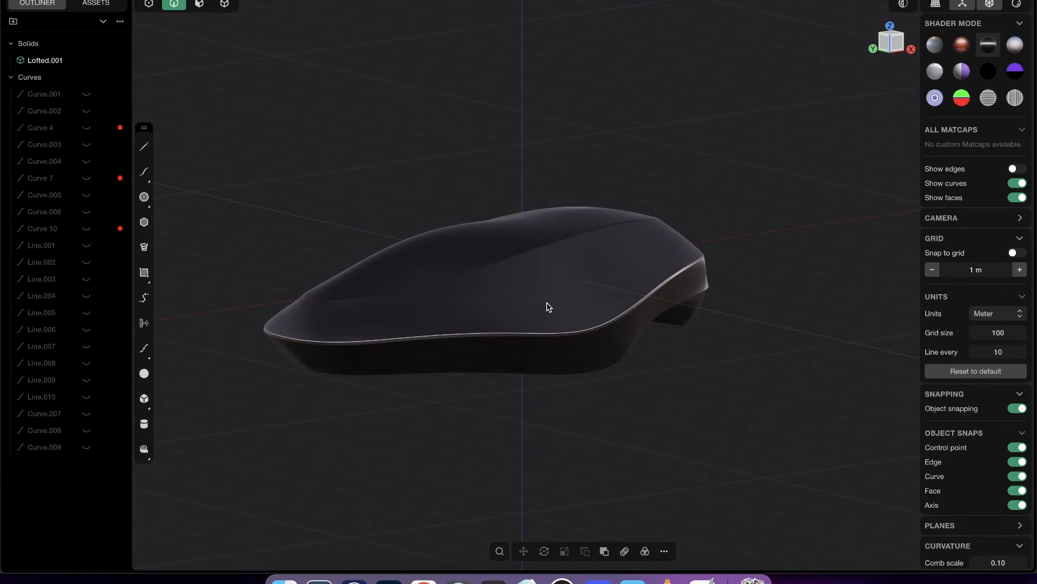
# - Set the selection mode to faces in Plasticity and inspect the hull's surfaces from low and high angles
pyautogui.moveTo(546, 303); pyautogui.dragTo(508, 341, button='middle')
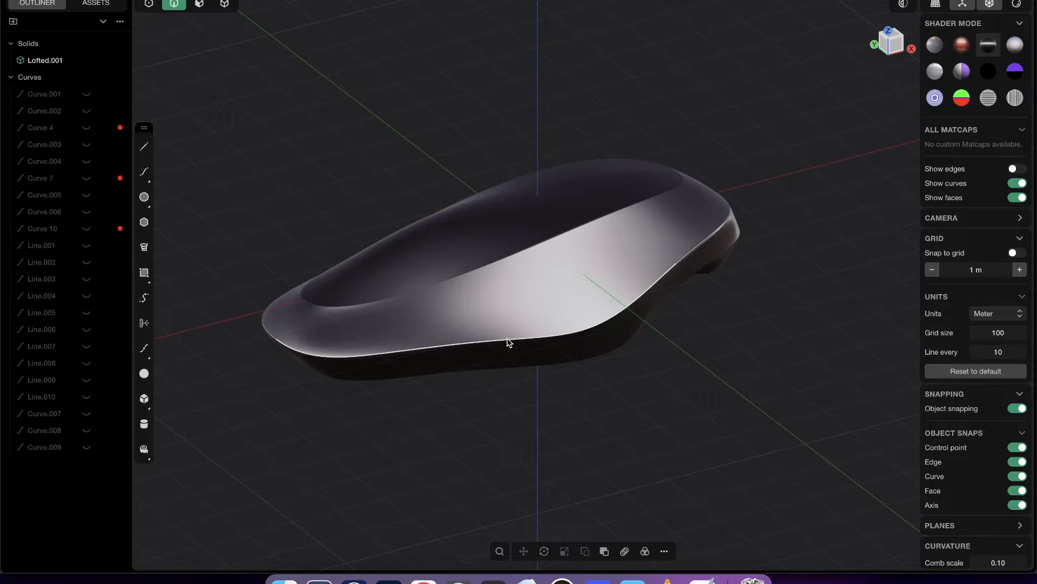
pyautogui.moveTo(435, 273); pyautogui.dragTo(420, 342, button='middle')
pyautogui.press('3')
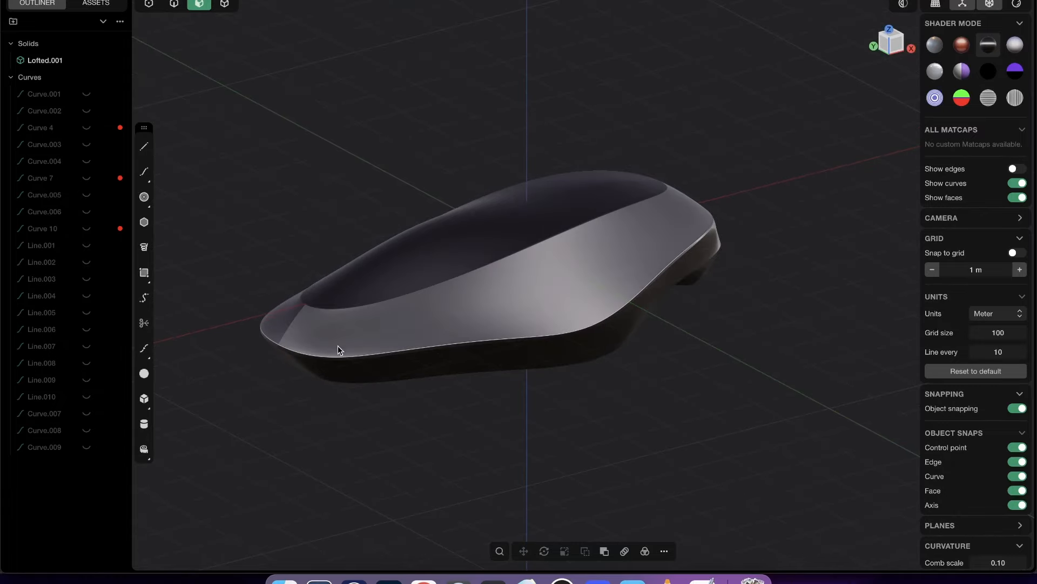
pyautogui.moveTo(500, 342); pyautogui.dragTo(503, 272, button='middle')
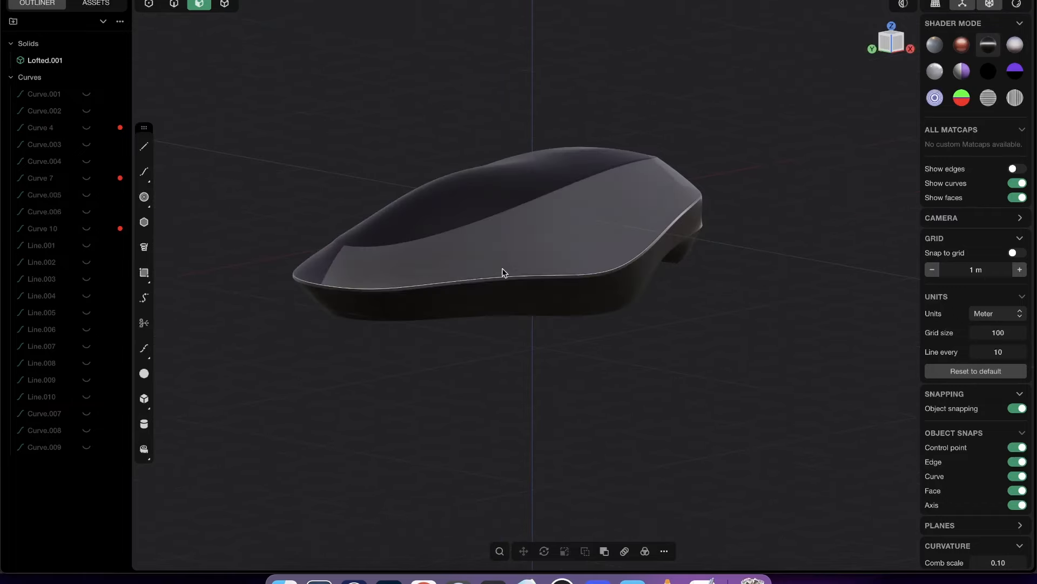
pyautogui.moveTo(584, 197)
pyautogui.mouseDown(button='middle')
pyautogui.moveTo(527, 261)
pyautogui.moveTo(565, 293)
pyautogui.moveTo(606, 215)
pyautogui.moveTo(732, 130)
pyautogui.moveTo(670, 203)
pyautogui.moveTo(669, 262)
pyautogui.moveTo(732, 216)
pyautogui.moveTo(614, 257)
pyautogui.moveTo(670, 248)
pyautogui.moveTo(592, 280)
pyautogui.moveTo(509, 250)
pyautogui.moveTo(473, 209)
pyautogui.moveTo(215, 331)
pyautogui.moveTo(578, 351)
pyautogui.moveTo(577, 261)
pyautogui.moveTo(567, 356)
pyautogui.mouseUp(button='middle')
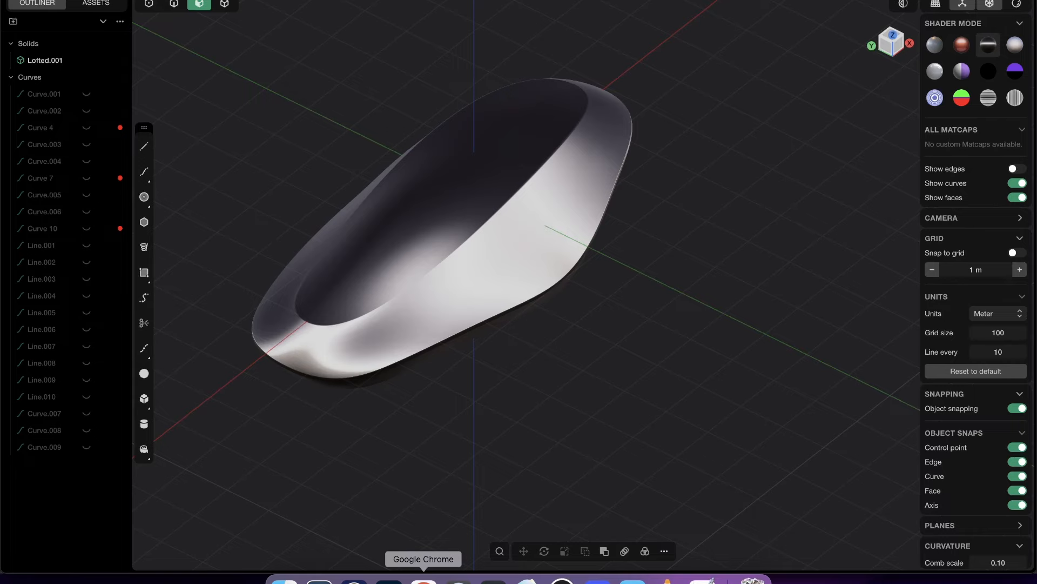
# - Switch back to Chrome and open the Courses page of the Plasticity course website
pyautogui.click(424, 581)
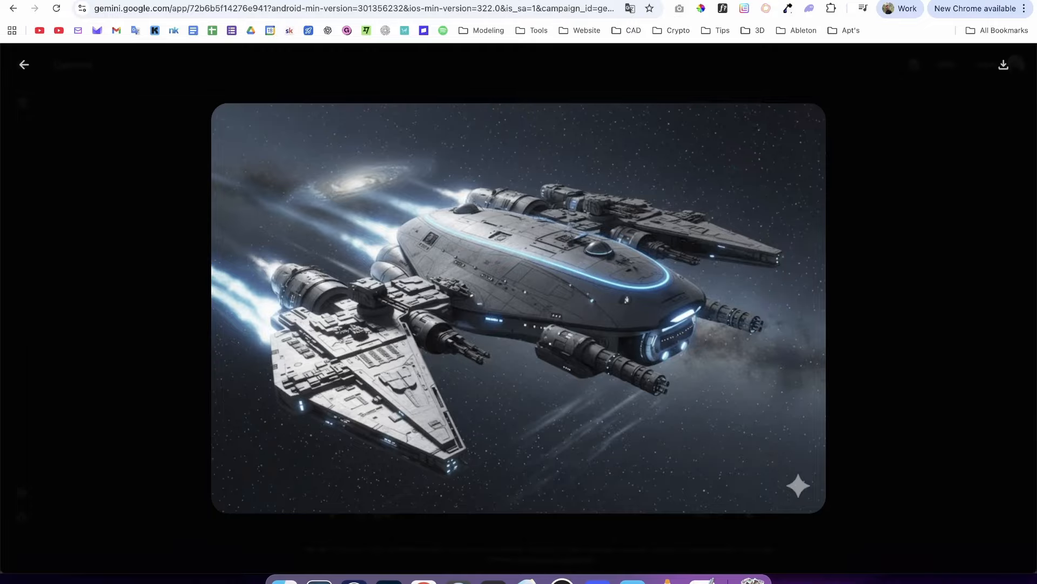
pyautogui.click(691, 0)
pyautogui.moveTo(435, 156); pyautogui.dragTo(632, 231)
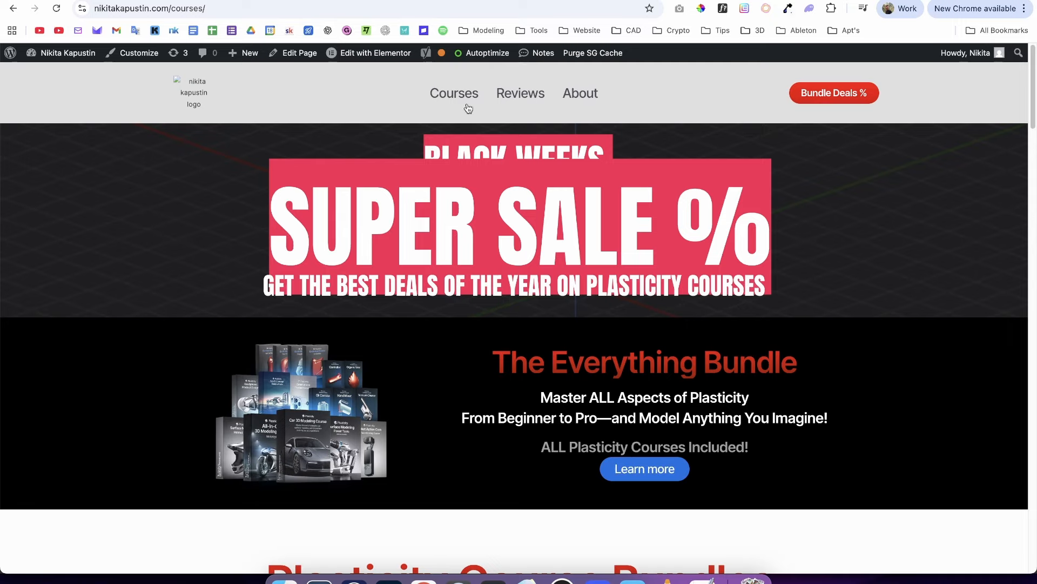
pyautogui.click(454, 93)
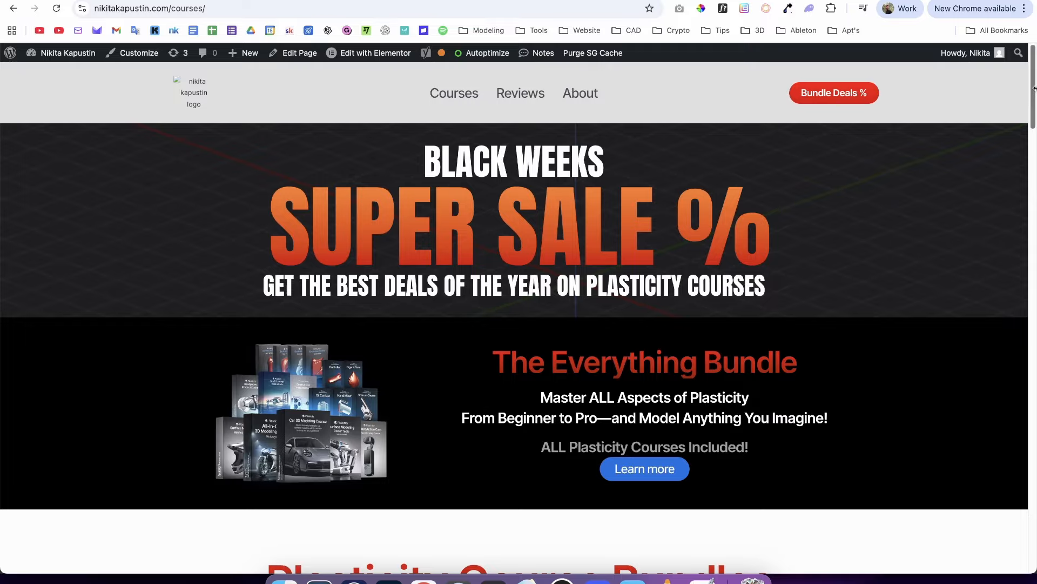
# - Browse the course bundles and individual offers, including the helmet, motorcycle, power tools and car modeling courses
pyautogui.scroll(-7, 1018, 152)
pyautogui.scroll(-20, 1018, 152)
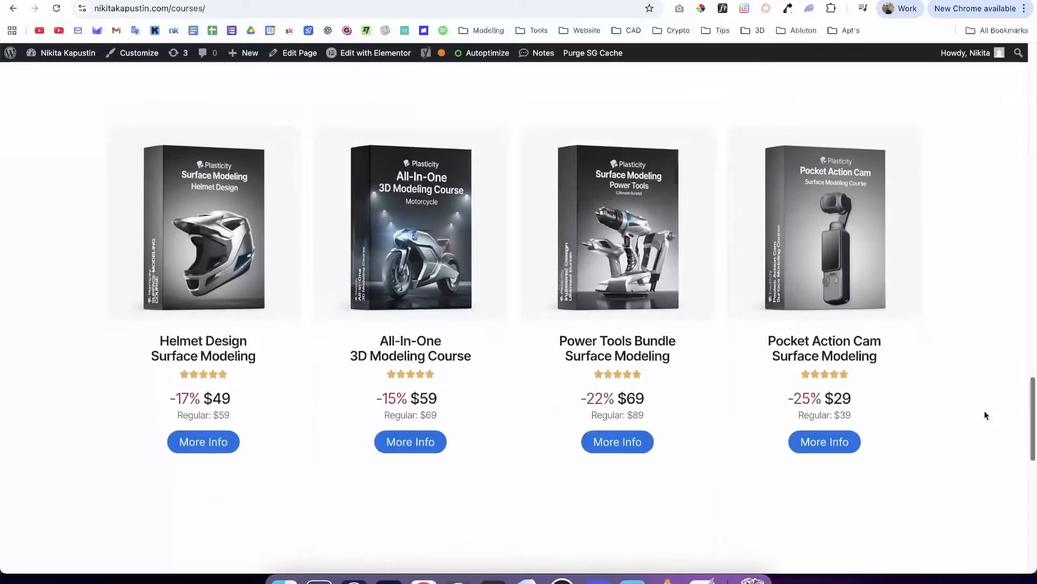
pyautogui.scroll(8, 991, 390)
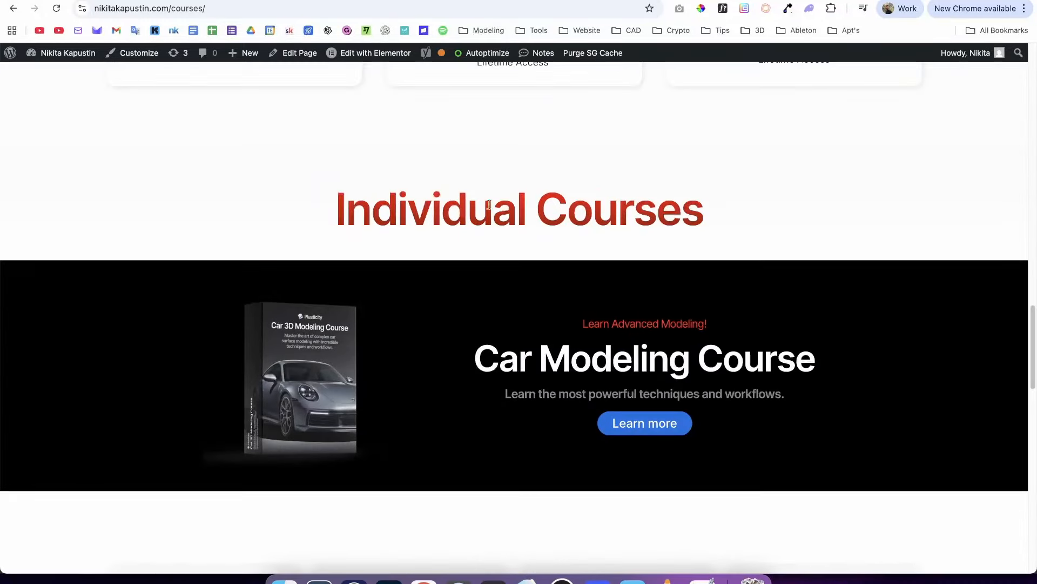
pyautogui.scroll(-6, 1027, 383)
pyautogui.scroll(-6, 1027, 383)
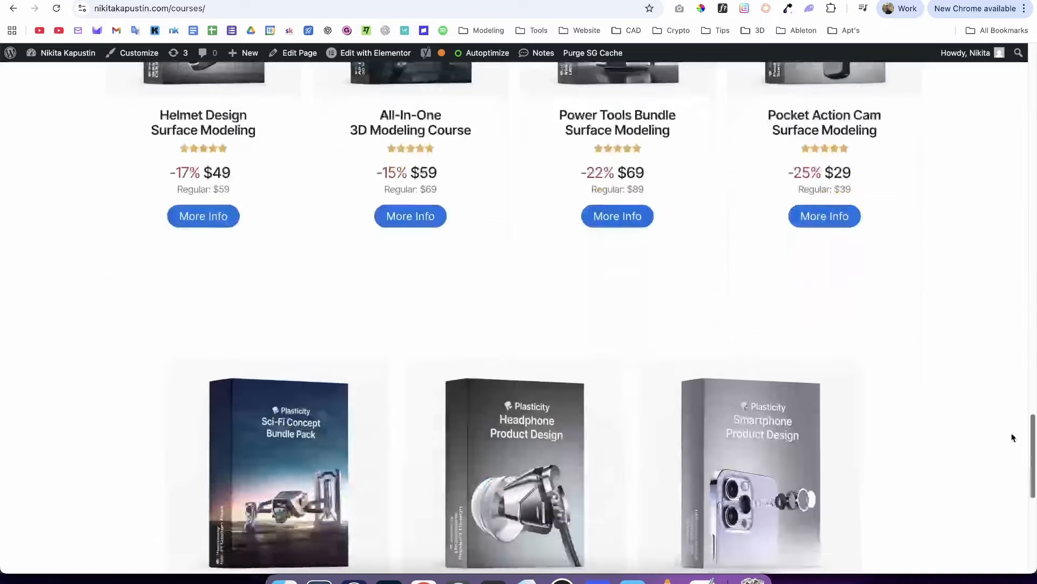
pyautogui.scroll(5, 1027, 383)
pyautogui.hotkey('ctrl', 'a')
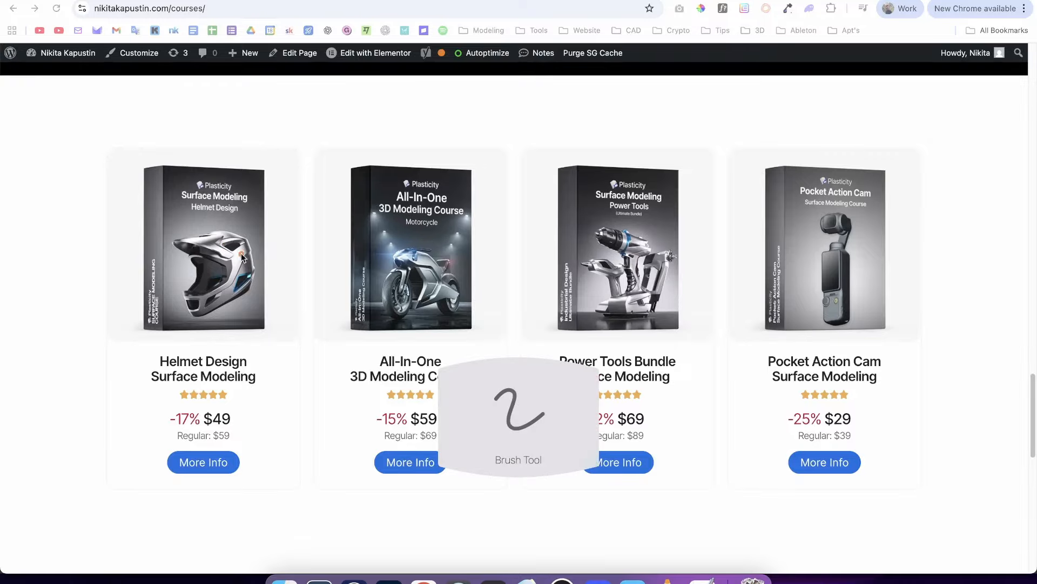
pyautogui.moveTo(232, 208)
pyautogui.mouseDown()
pyautogui.moveTo(260, 226)
pyautogui.moveTo(181, 222)
pyautogui.mouseUp()
pyautogui.moveTo(460, 239)
pyautogui.mouseDown()
pyautogui.moveTo(411, 218)
pyautogui.moveTo(462, 240)
pyautogui.mouseUp()
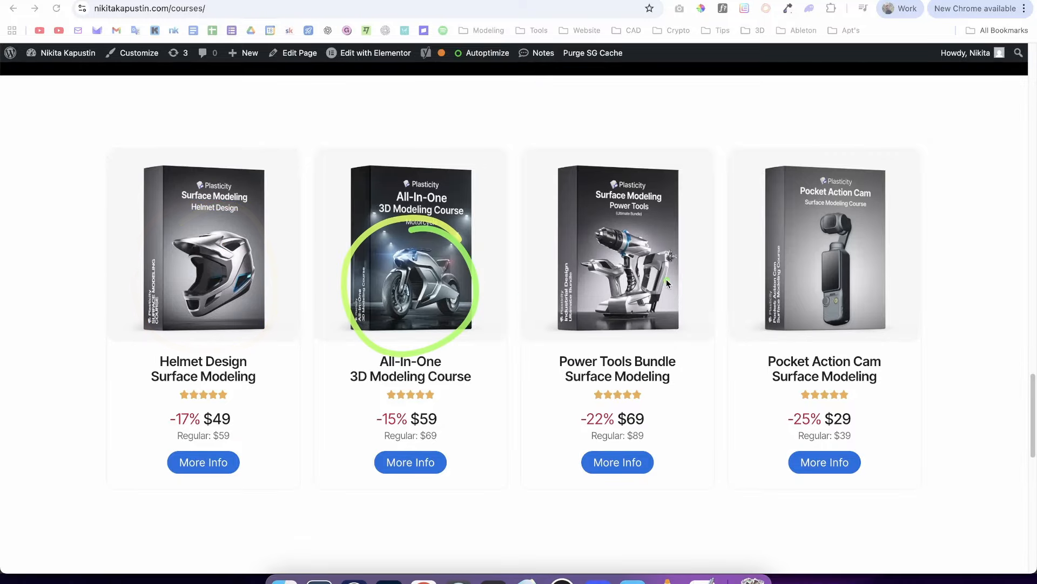
pyautogui.moveTo(654, 222)
pyautogui.mouseDown()
pyautogui.moveTo(690, 266)
pyautogui.moveTo(662, 216)
pyautogui.mouseUp()
pyautogui.scroll(4, 975, 373)
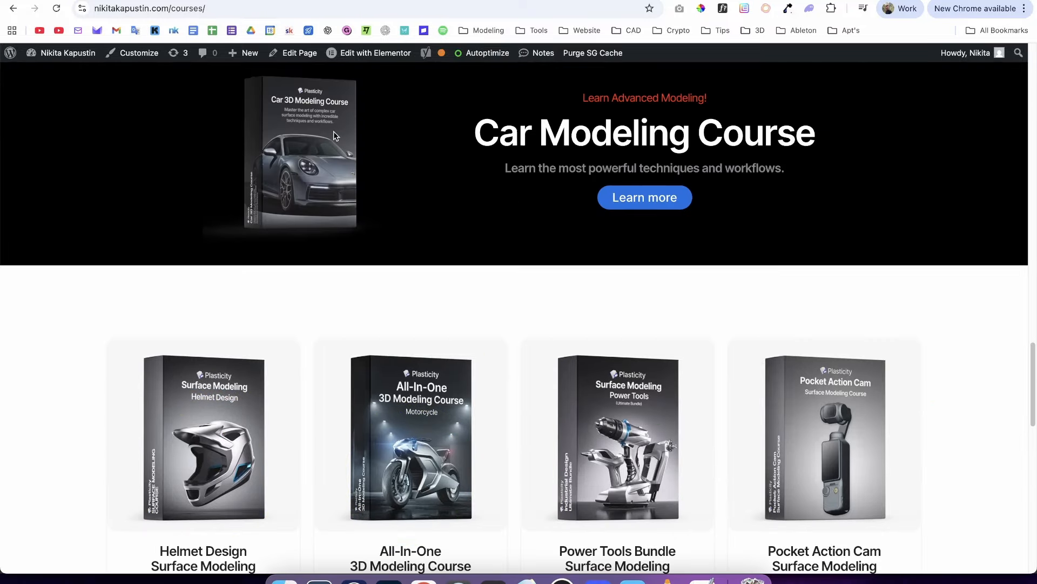
pyautogui.press('a')
pyautogui.moveTo(265, 184); pyautogui.dragTo(95, 280)
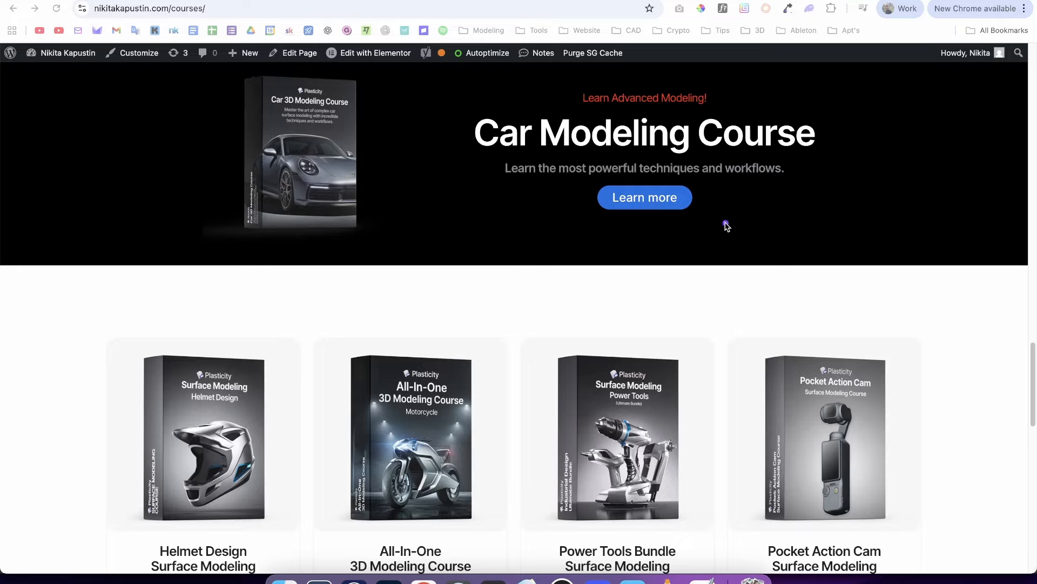
pyautogui.moveTo(1030, 349); pyautogui.dragTo(1015, 116)
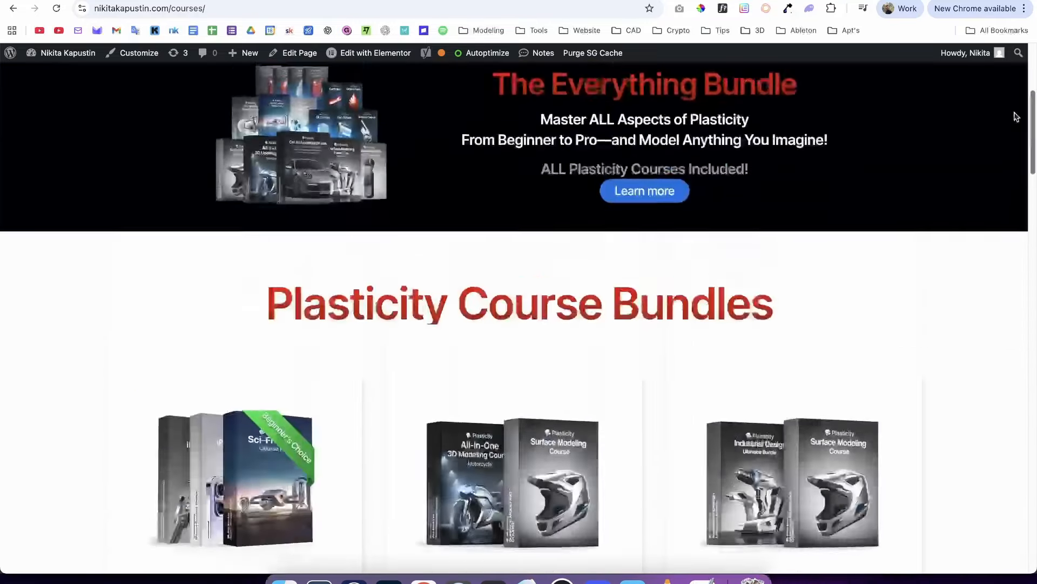
# - Review the sale banner and Everything Bundle on the Courses page, the lofted hull, and the enlarged spaceship concept in Gemini
pyautogui.scroll(5, 1010, 103)
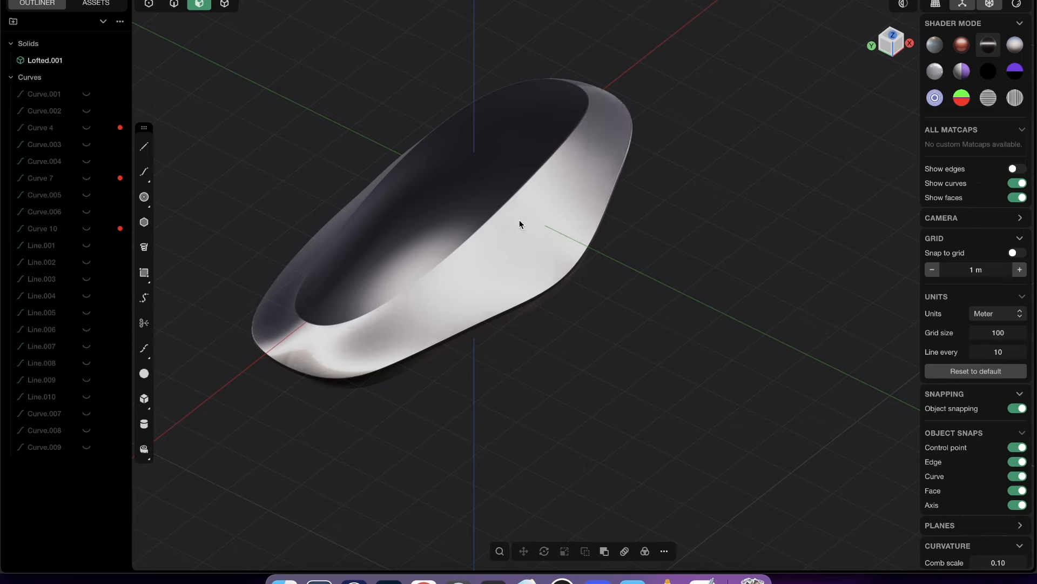
pyautogui.moveTo(520, 219)
pyautogui.mouseDown(button='middle')
pyautogui.moveTo(511, 225)
pyautogui.moveTo(521, 193)
pyautogui.mouseUp(button='middle')
pyautogui.moveTo(570, 164); pyautogui.dragTo(585, 180, button='middle')
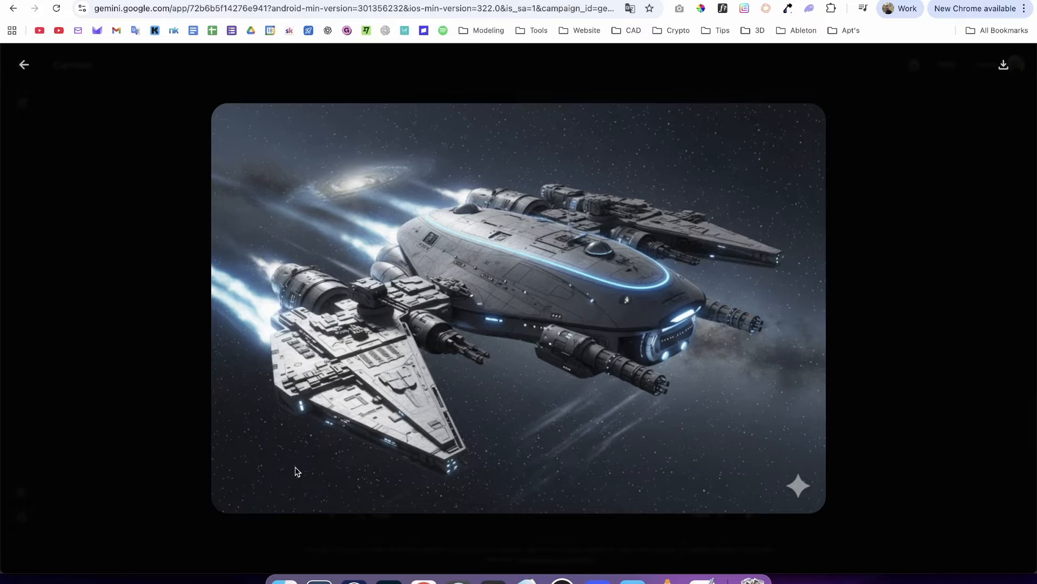
pyautogui.press('Escape')
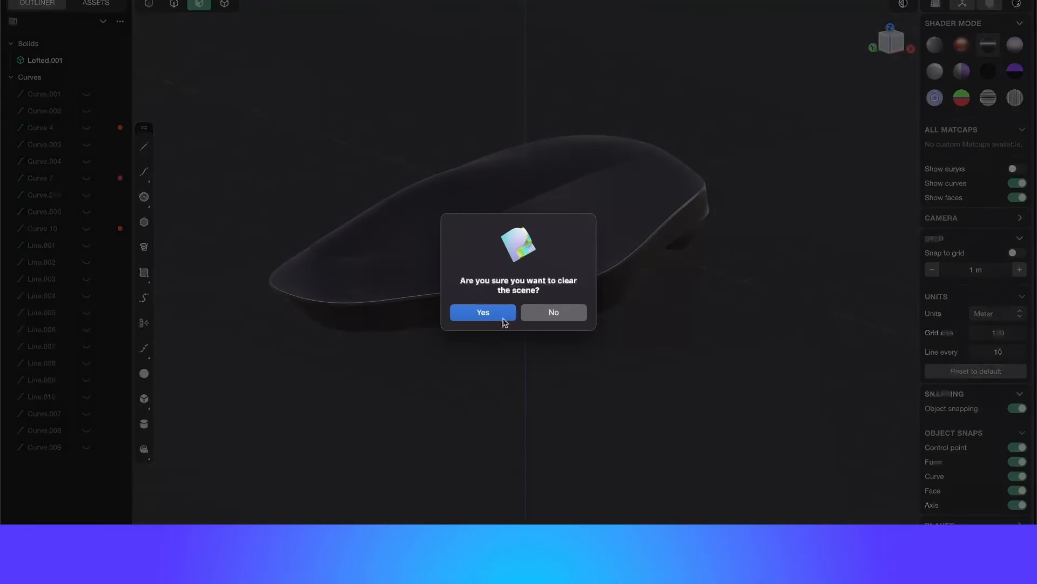
# - Clear the hull scene in Plasticity and float the car key concept image in a reference window over the viewport
pyautogui.click(483, 312)
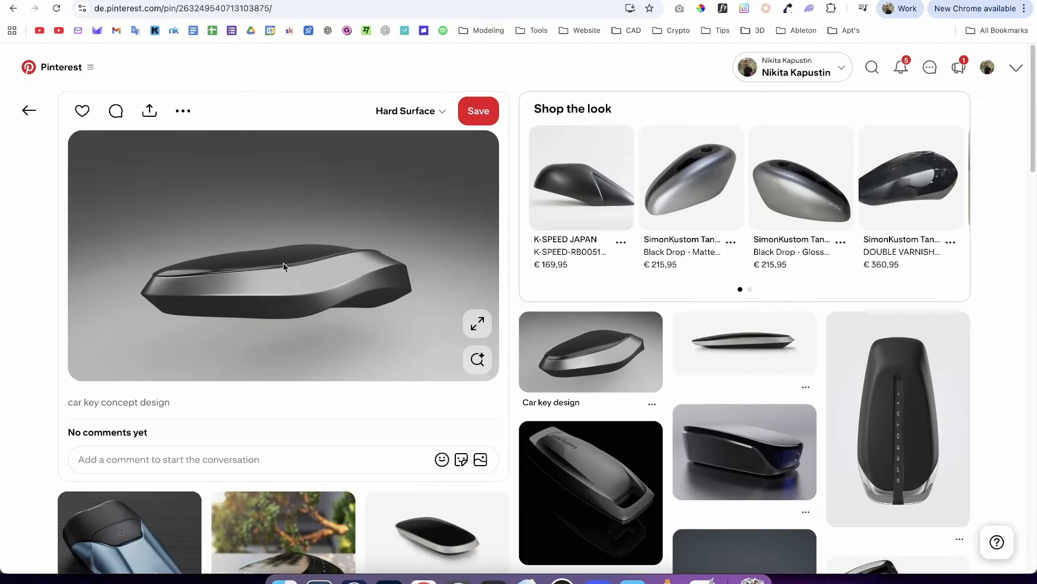
pyautogui.click(563, 579)
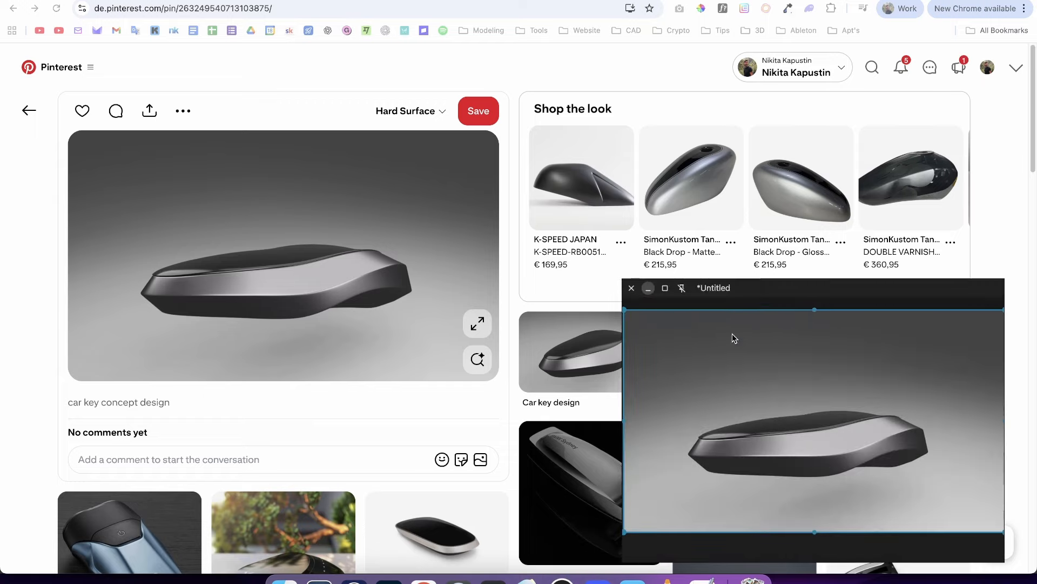
pyautogui.moveTo(752, 294); pyautogui.dragTo(766, 287)
pyautogui.moveTo(611, 348); pyautogui.dragTo(358, 274)
pyautogui.click(18, 1)
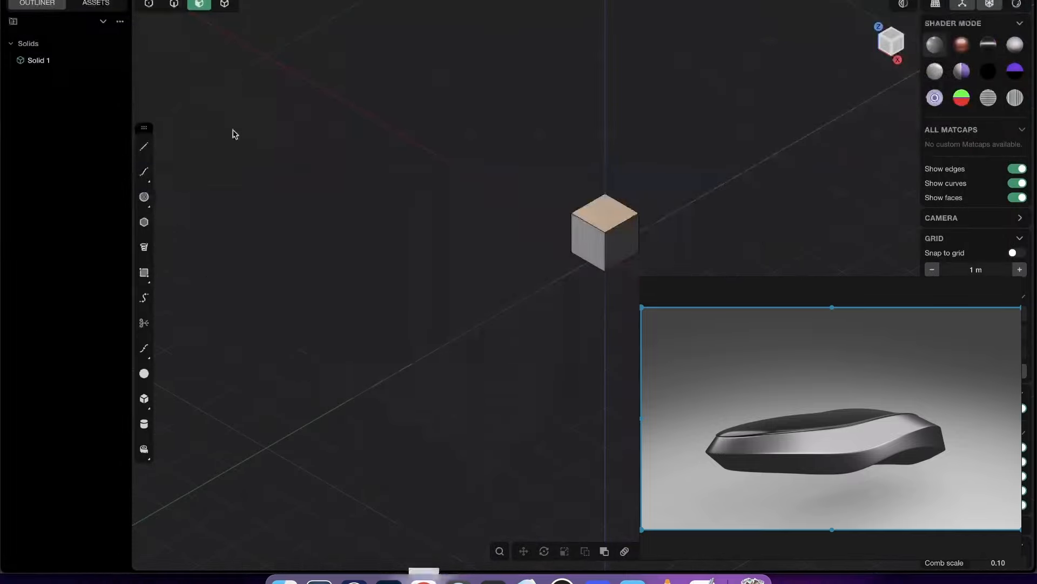
# - Enlarge and center the car key inside the floating reference window, keeping the window visible over the Plasticity viewport
pyautogui.keyDown('shift'); pyautogui.moveTo(597, 280); pyautogui.dragTo(529, 264, button='middle'); pyautogui.keyUp('shift')
pyautogui.scroll(3, 529, 264)
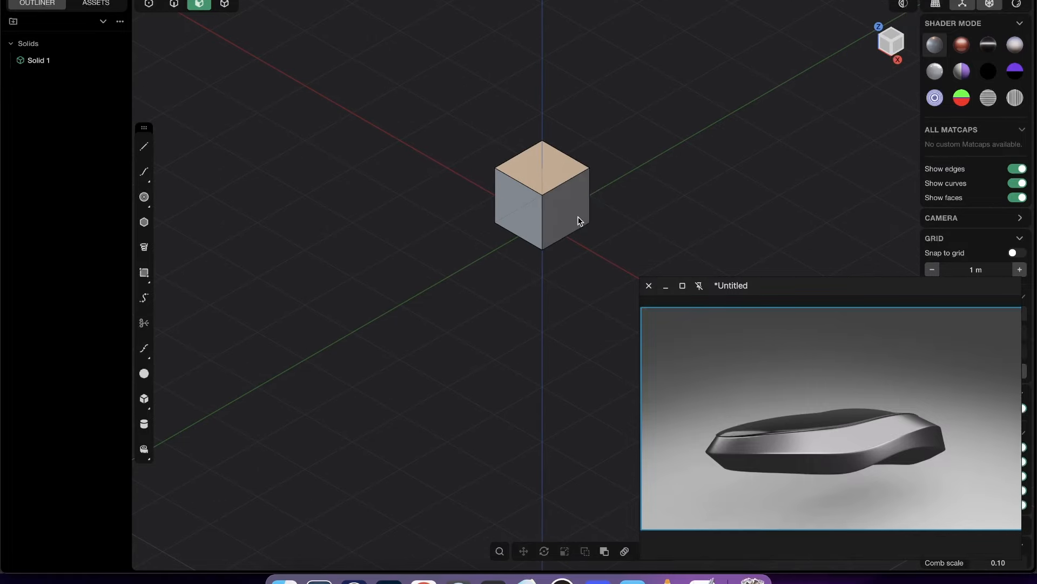
pyautogui.scroll(5, 892, 434)
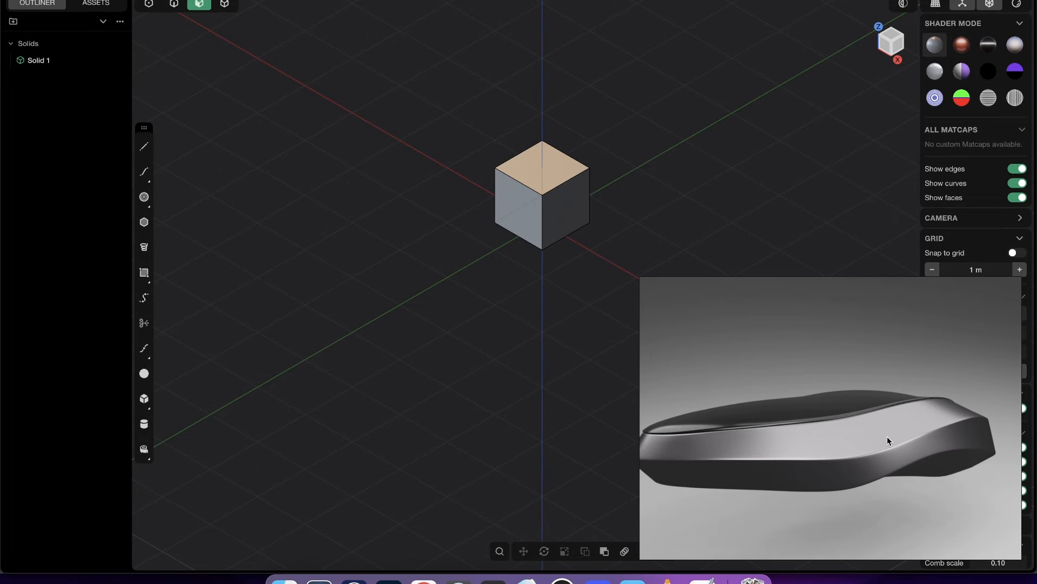
pyautogui.moveTo(887, 437); pyautogui.dragTo(901, 435, button='middle')
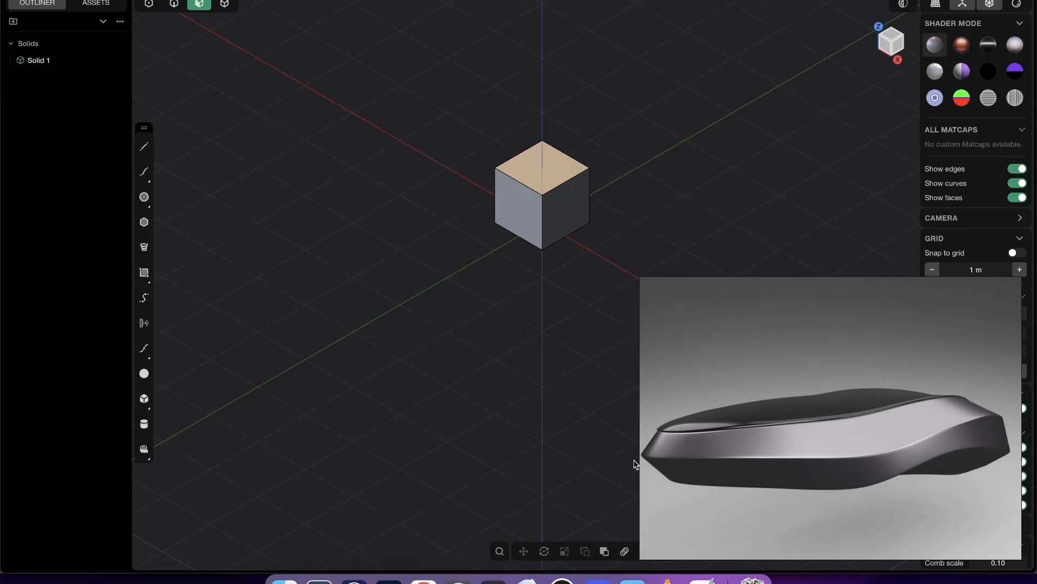
pyautogui.click(539, 178)
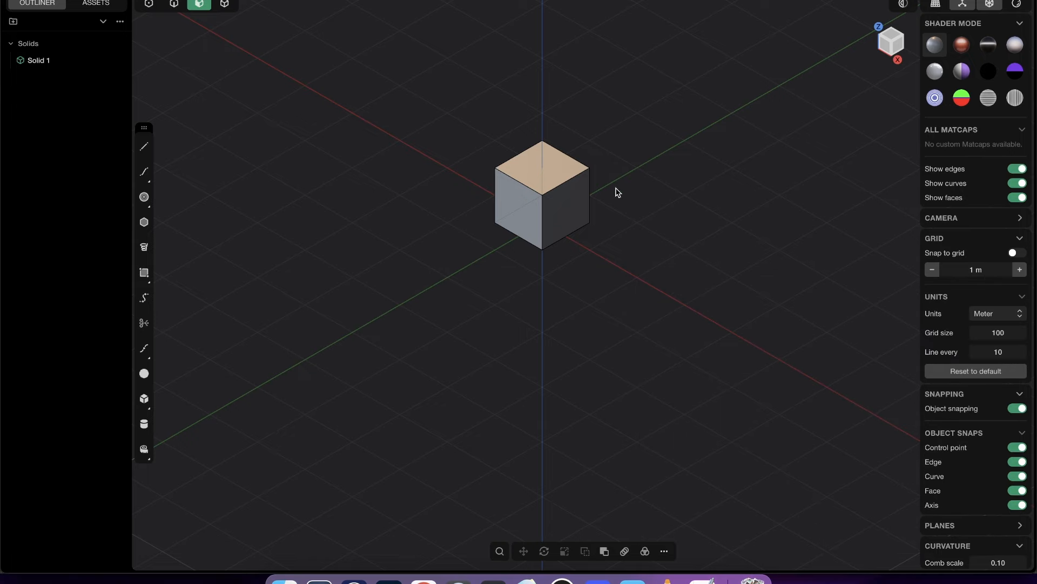
pyautogui.click(562, 581)
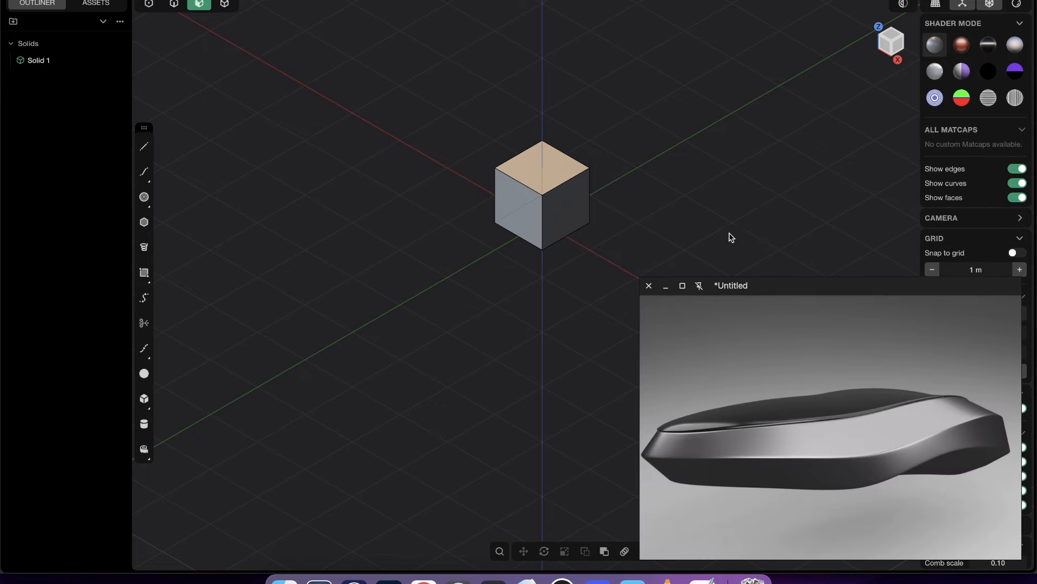
# - Trace the car key's upper seam, side crease and lower edge on the reference image with the annotation pen
pyautogui.moveTo(730, 234); pyautogui.dragTo(603, 359, button='middle')
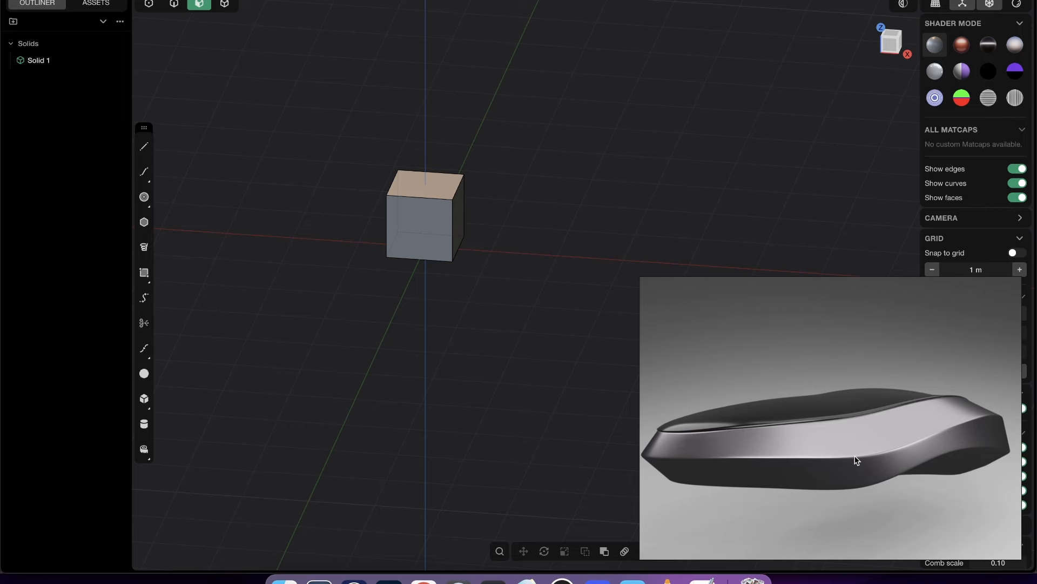
pyautogui.moveTo(423, 213); pyautogui.dragTo(363, 247, button='middle')
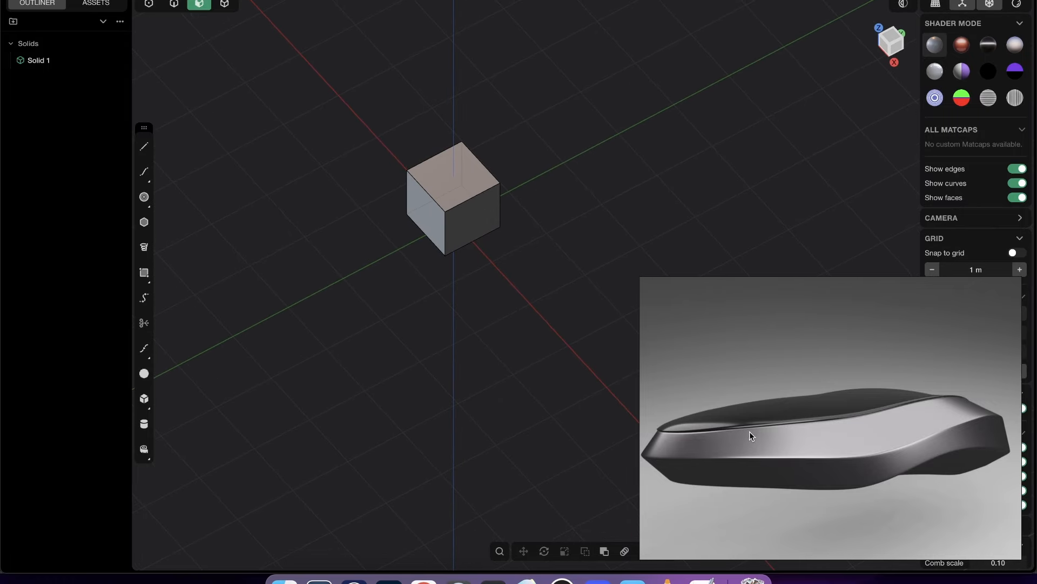
pyautogui.press('a')
pyautogui.moveTo(662, 426)
pyautogui.mouseDown()
pyautogui.moveTo(862, 418)
pyautogui.moveTo(937, 391)
pyautogui.mouseUp()
pyautogui.moveTo(656, 456); pyautogui.dragTo(892, 456)
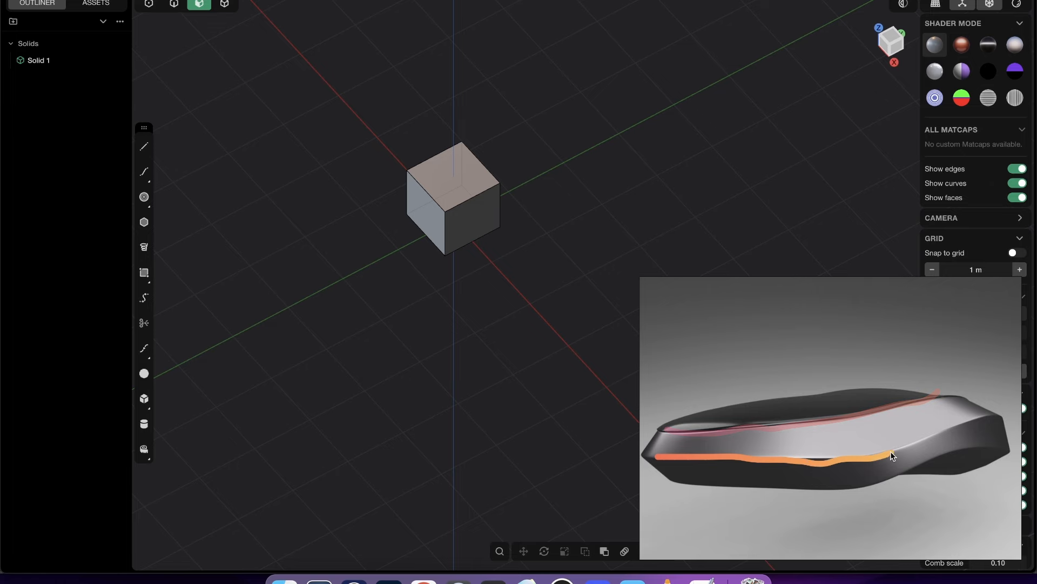
pyautogui.moveTo(679, 482)
pyautogui.mouseDown()
pyautogui.moveTo(868, 482)
pyautogui.moveTo(954, 447)
pyautogui.mouseUp()
pyautogui.moveTo(905, 475)
pyautogui.mouseDown()
pyautogui.moveTo(965, 480)
pyautogui.moveTo(932, 476)
pyautogui.mouseUp()
pyautogui.moveTo(971, 457); pyautogui.dragTo(964, 467)
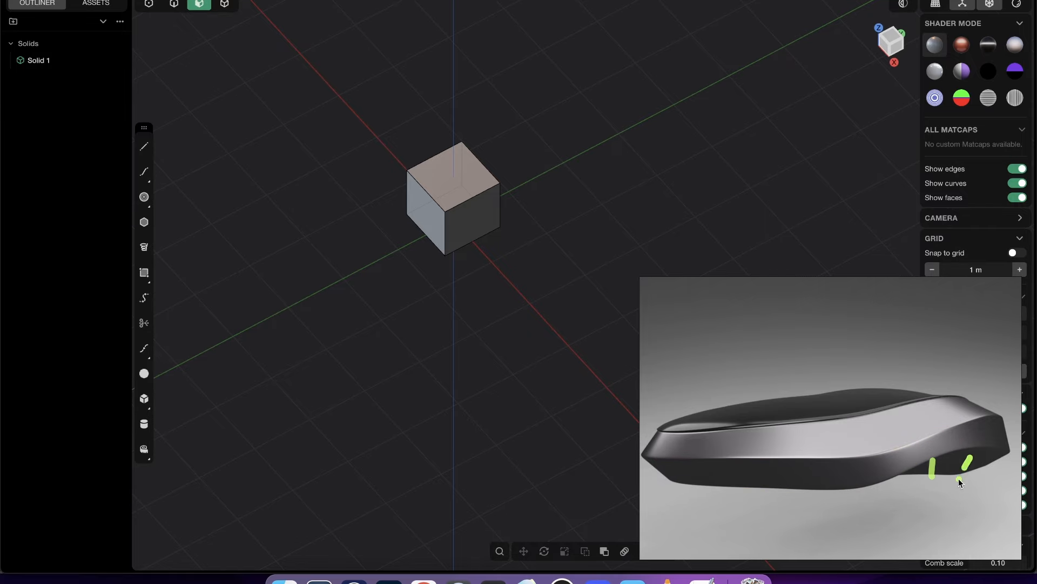
# - Mark short cross strokes along the key's lower side band and front on the reference image, and exit annotation
pyautogui.moveTo(687, 461); pyautogui.dragTo(706, 485)
pyautogui.moveTo(735, 464); pyautogui.dragTo(749, 483)
pyautogui.moveTo(801, 458); pyautogui.dragTo(802, 470)
pyautogui.moveTo(862, 453); pyautogui.dragTo(860, 472)
pyautogui.moveTo(915, 449); pyautogui.dragTo(914, 456)
pyautogui.moveTo(964, 427); pyautogui.dragTo(964, 431)
pyautogui.moveTo(997, 421); pyautogui.dragTo(998, 425)
pyautogui.moveTo(668, 433)
pyautogui.mouseDown()
pyautogui.moveTo(660, 440)
pyautogui.moveTo(692, 458)
pyautogui.mouseUp()
pyautogui.press('Escape')
# - Set the selection mode to solids and delete the default cube from the scene
pyautogui.moveTo(549, 293); pyautogui.dragTo(519, 267, button='middle')
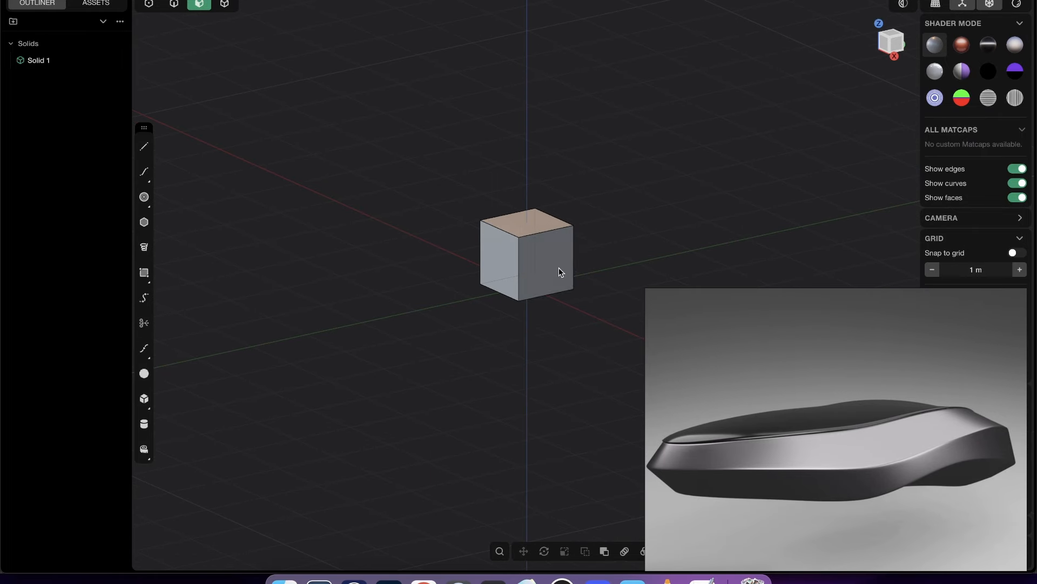
pyautogui.click(224, 4)
pyautogui.click(533, 246)
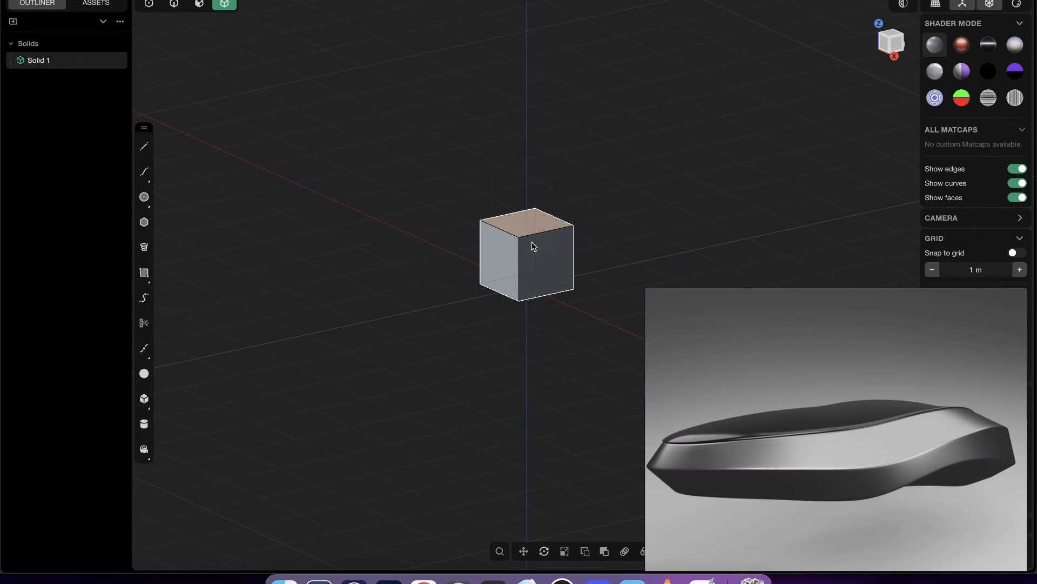
pyautogui.press('Delete')
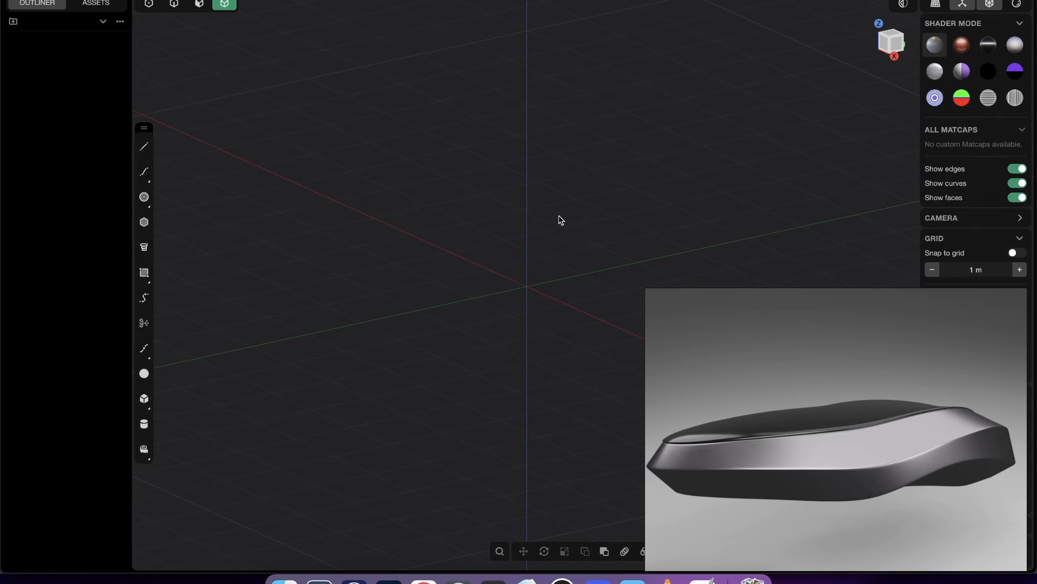
# - Examine the empty scene in the Right and Top orthographic views and compare their orientation with the car key reference
pyautogui.moveTo(570, 241); pyautogui.dragTo(603, 212, button='middle')
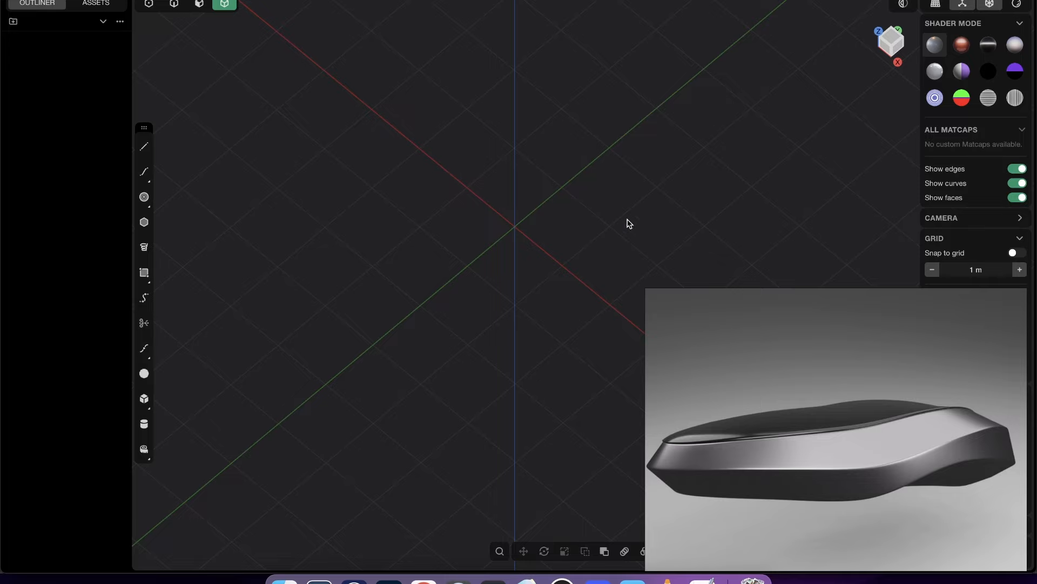
pyautogui.moveTo(535, 306); pyautogui.dragTo(480, 244, button='middle')
pyautogui.click(889, 49)
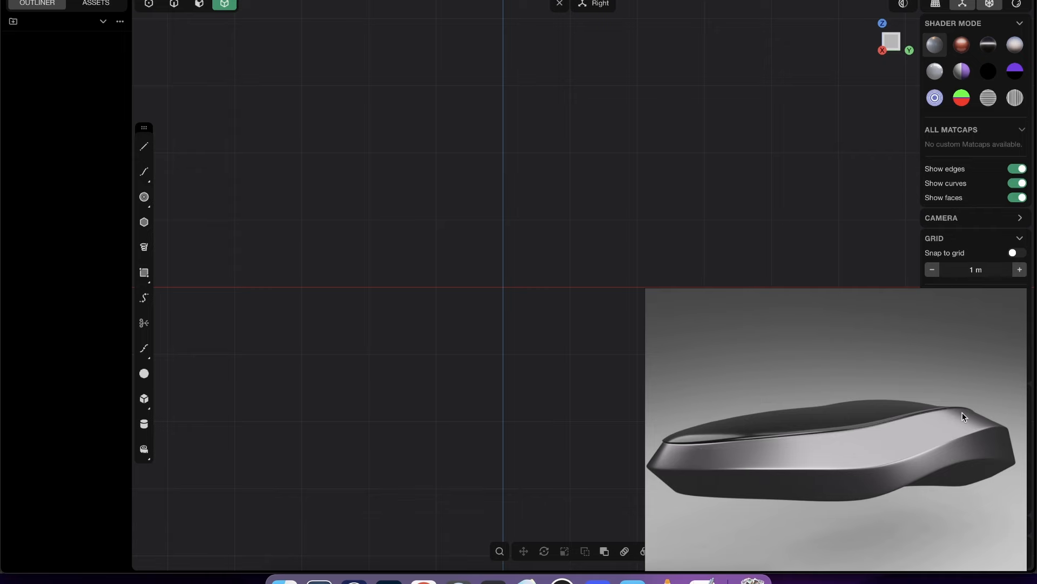
pyautogui.scroll(4, 605, 243)
pyautogui.keyDown('shift'); pyautogui.moveTo(605, 243); pyautogui.dragTo(657, 187, button='middle'); pyautogui.keyUp('shift')
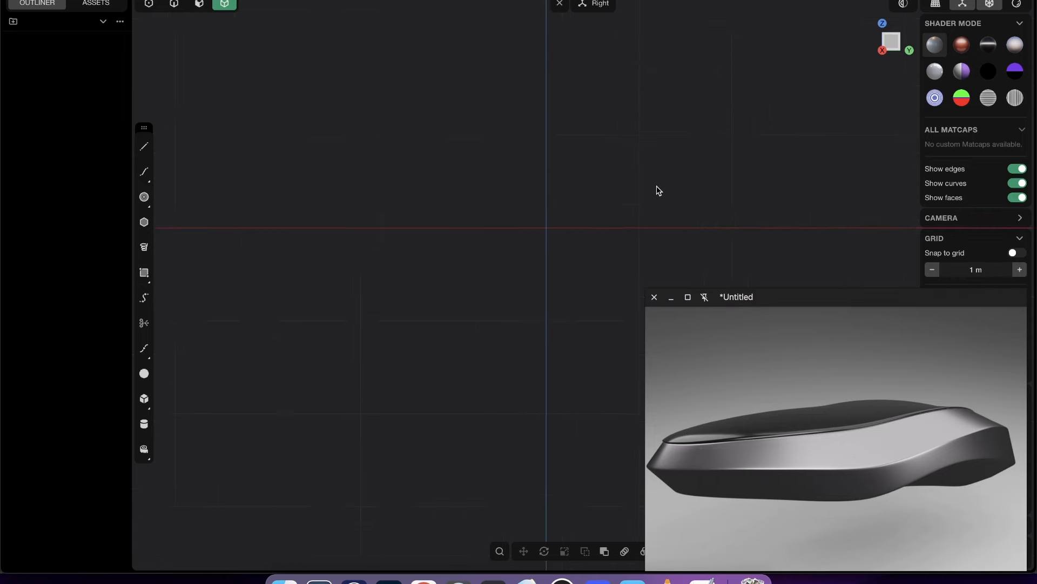
pyautogui.scroll(-1, 659, 190)
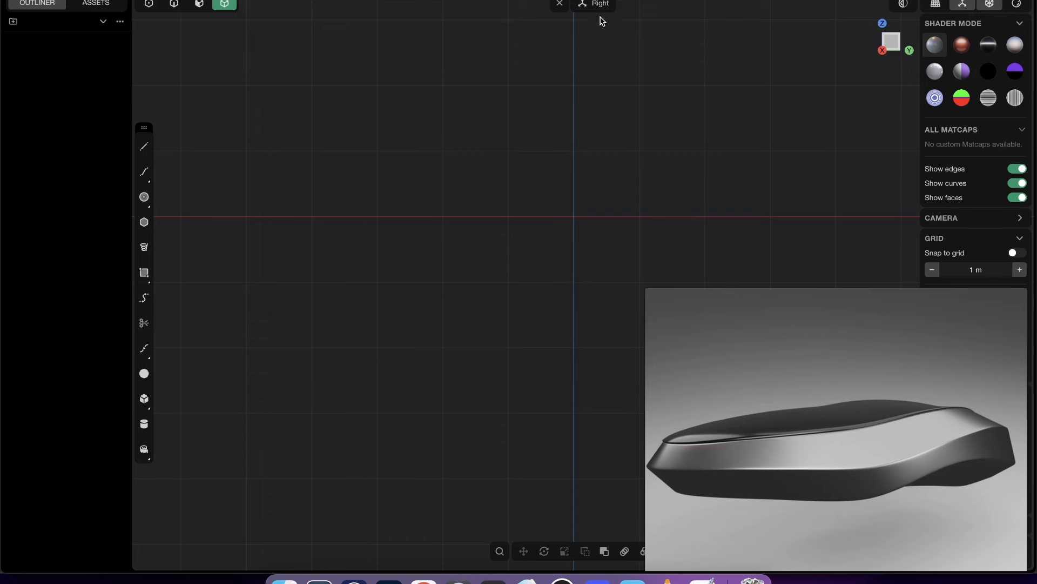
pyautogui.moveTo(591, 215); pyautogui.dragTo(652, 242, button='middle')
pyautogui.click(893, 45)
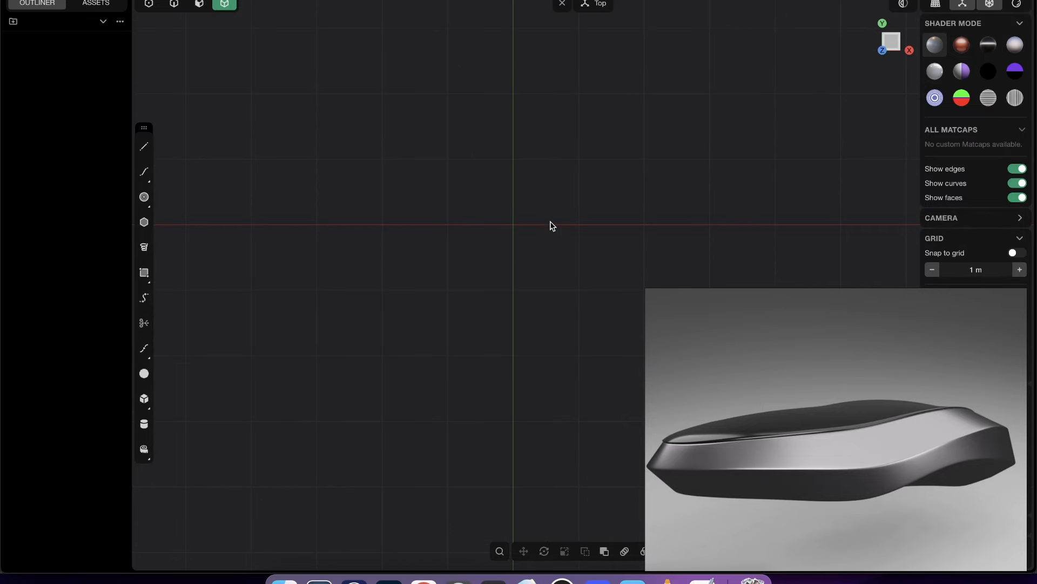
pyautogui.keyDown('shift'); pyautogui.moveTo(567, 254); pyautogui.dragTo(683, 154, button='middle'); pyautogui.keyUp('shift')
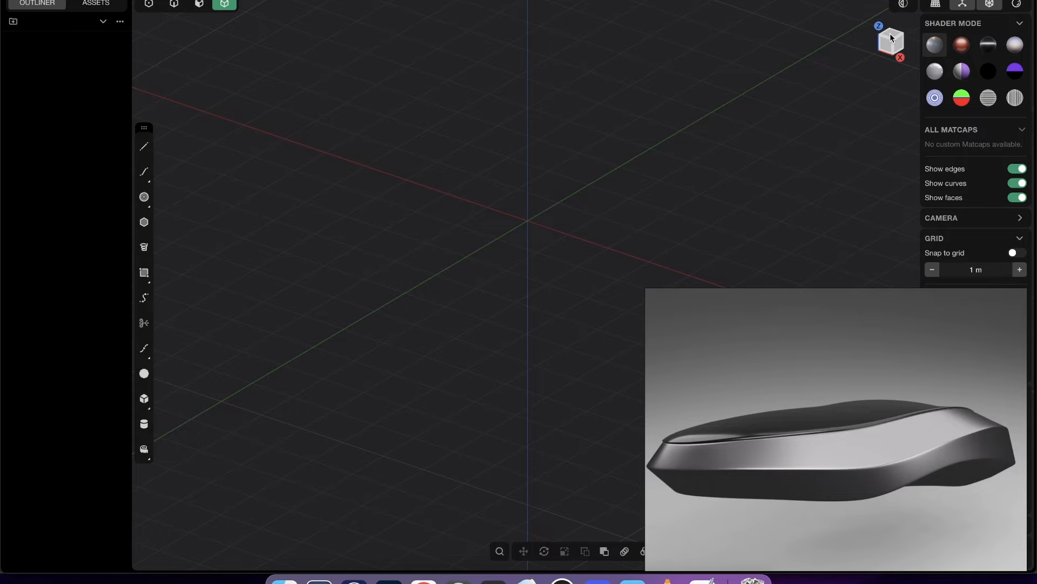
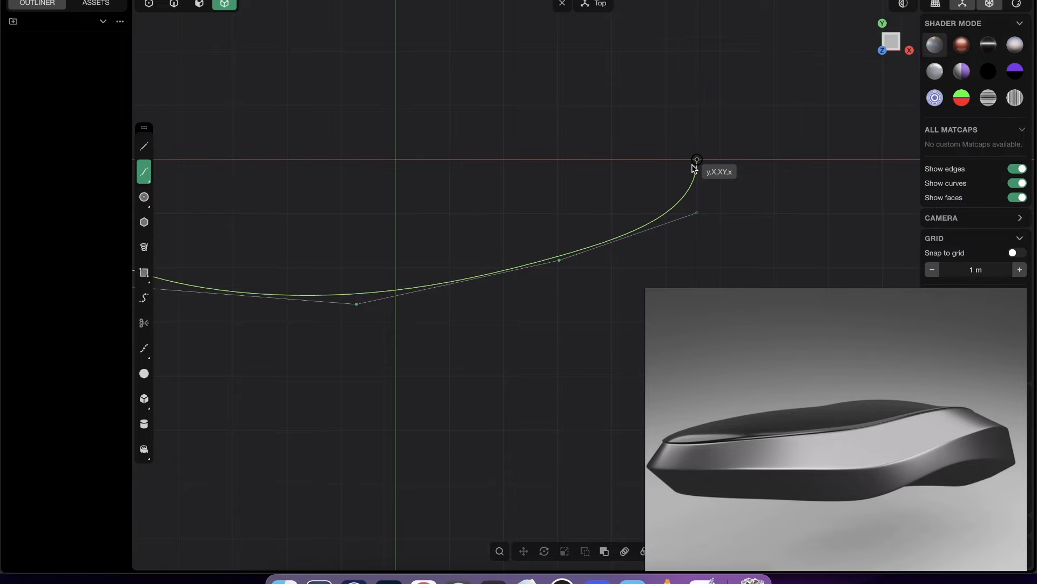
# - Finish the hull outline curve on the X axis in the Top view and reposition its three middle control points for an even arc
pyautogui.click(697, 161)
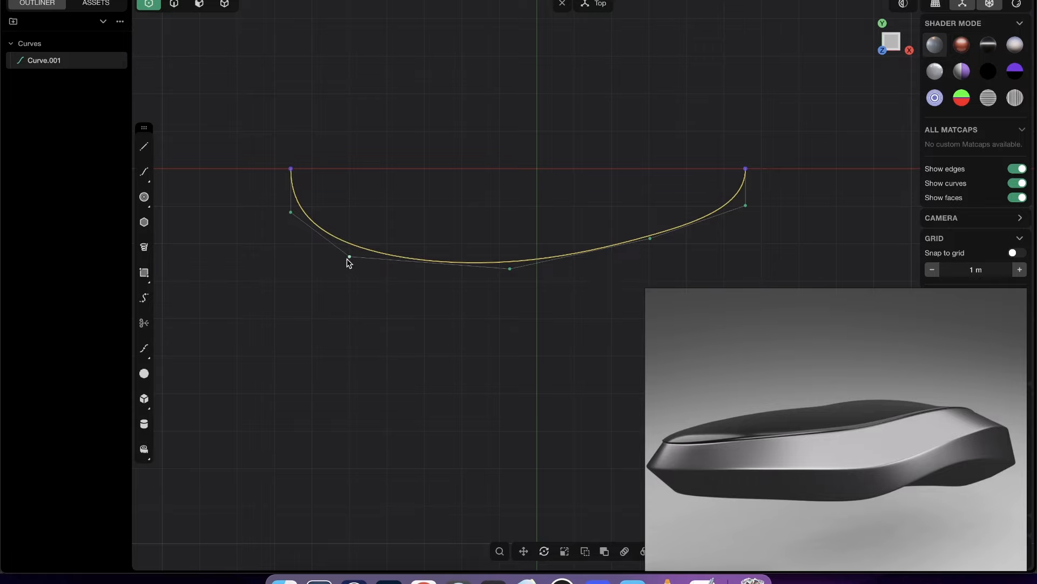
pyautogui.moveTo(349, 257); pyautogui.dragTo(383, 249)
pyautogui.moveTo(510, 269)
pyautogui.mouseDown()
pyautogui.moveTo(558, 262)
pyautogui.moveTo(530, 269)
pyautogui.mouseUp()
pyautogui.scroll(1, 626, 226)
pyautogui.moveTo(657, 247); pyautogui.dragTo(667, 248)
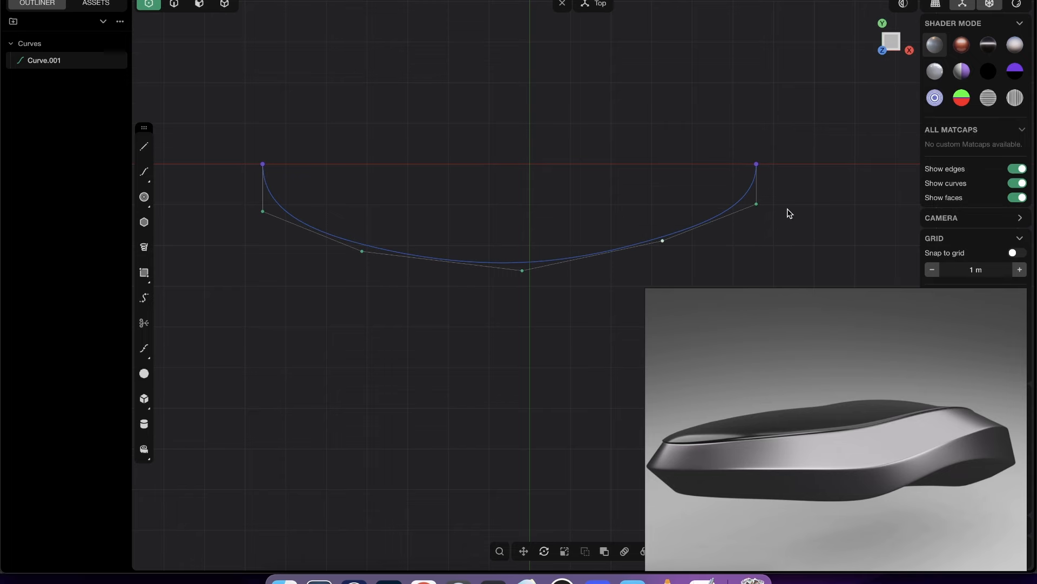
# - Try shifting the control point below the outline curve's +X end inward, and undo the move
pyautogui.scroll(1, 789, 212)
pyautogui.moveTo(754, 207); pyautogui.dragTo(719, 202)
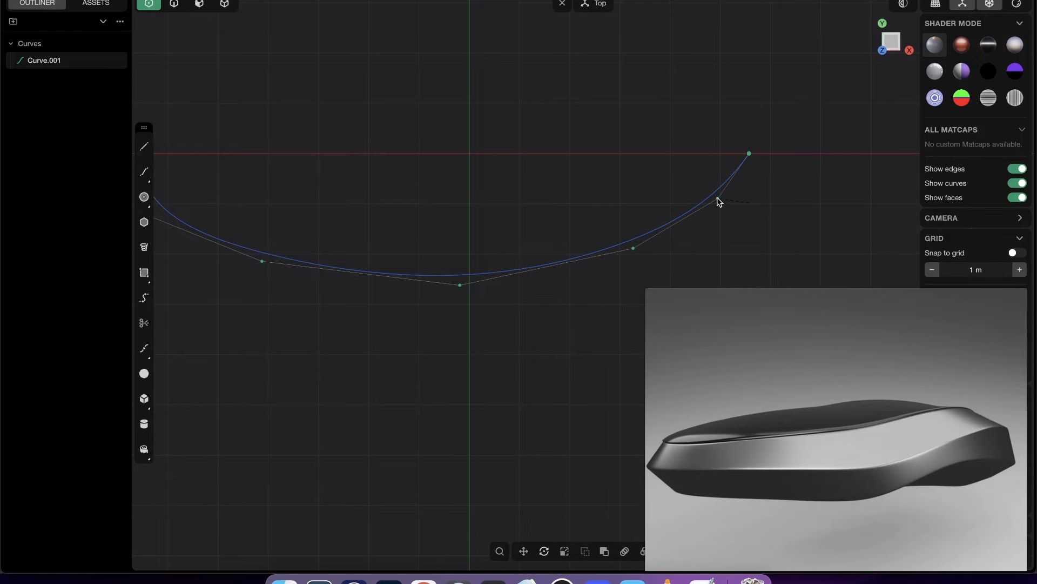
pyautogui.press('super+z')
pyautogui.keyDown('shift'); pyautogui.moveTo(508, 267); pyautogui.dragTo(640, 259, button='middle'); pyautogui.keyUp('shift')
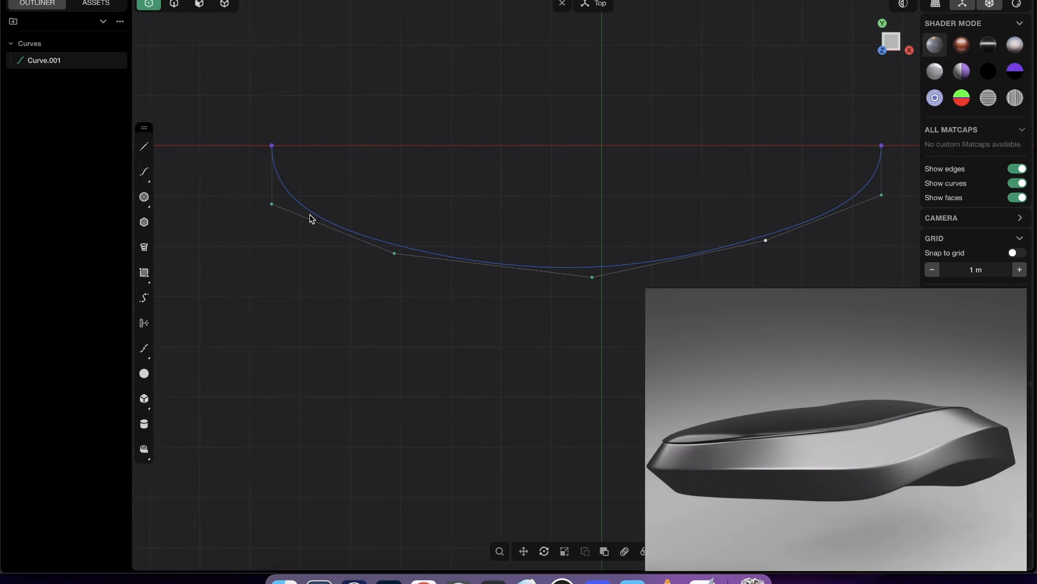
# - Slide the control points beneath both ends of the outline curve along Y to tune the roundness of the ends
pyautogui.keyDown('shift'); pyautogui.moveTo(835, 196); pyautogui.dragTo(639, 192, button='middle'); pyautogui.keyUp('shift')
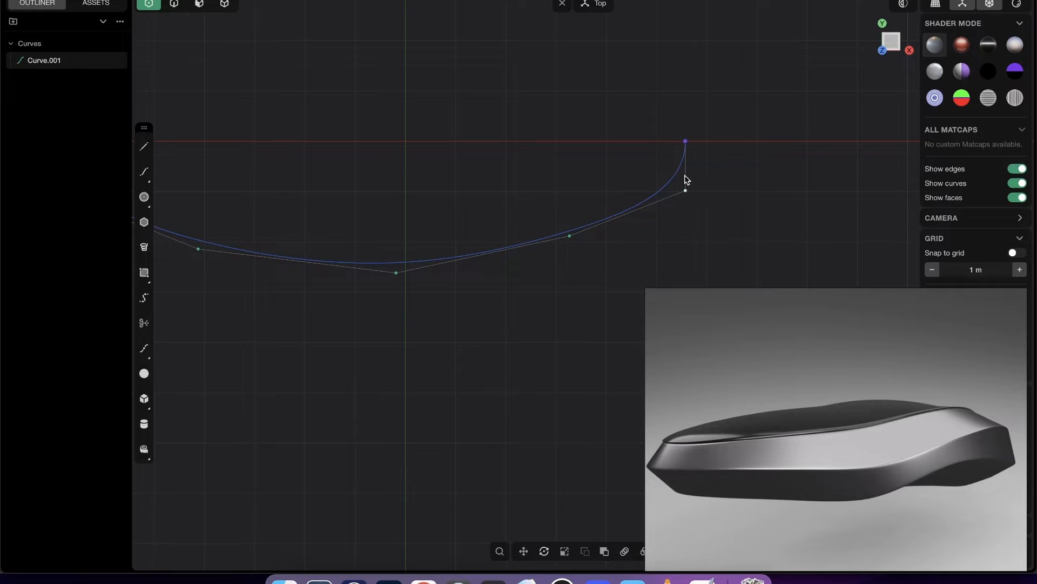
pyautogui.press('g')
pyautogui.moveTo(687, 157)
pyautogui.mouseDown()
pyautogui.moveTo(689, 171)
pyautogui.moveTo(690, 146)
pyautogui.moveTo(692, 158)
pyautogui.mouseUp()
pyautogui.press('Return')
pyautogui.keyDown('shift'); pyautogui.moveTo(687, 185); pyautogui.dragTo(817, 170, button='middle'); pyautogui.keyUp('shift')
pyautogui.keyDown('shift'); pyautogui.moveTo(414, 215); pyautogui.dragTo(534, 226, button='middle'); pyautogui.keyUp('shift')
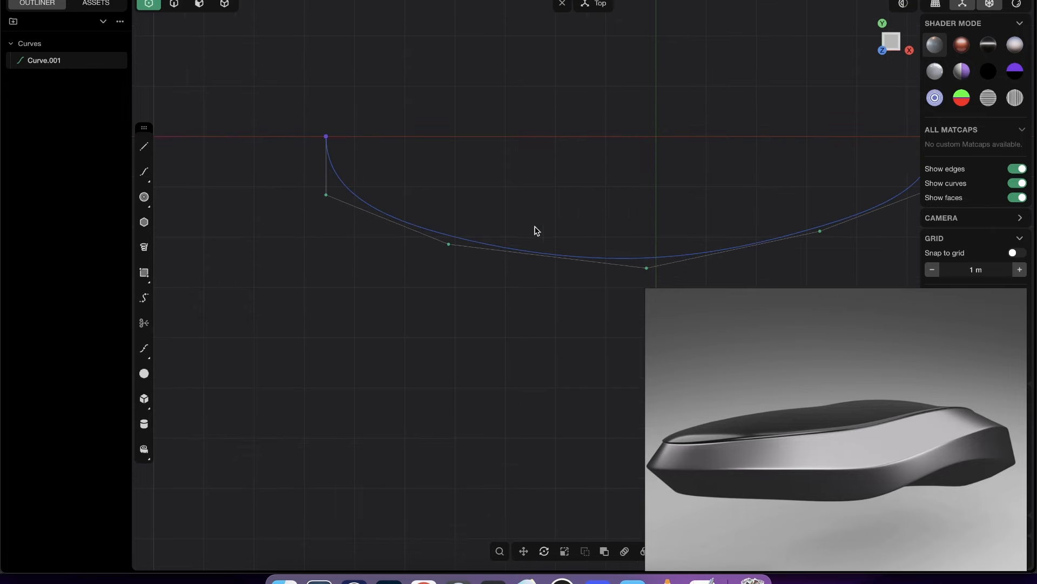
pyautogui.moveTo(313, 173); pyautogui.dragTo(342, 209)
pyautogui.press('g')
pyautogui.moveTo(349, 156); pyautogui.dragTo(339, 138)
pyautogui.press('Return')
# - Fine-tune the three middle control points of the outline curve in the Top view into a shallower, smooth arc
pyautogui.keyDown('shift'); pyautogui.moveTo(595, 134); pyautogui.dragTo(443, 141, button='middle'); pyautogui.keyUp('shift')
pyautogui.scroll(-2, 443, 141)
pyautogui.keyDown('shift'); pyautogui.moveTo(466, 180); pyautogui.dragTo(526, 175, button='middle'); pyautogui.keyUp('shift')
pyautogui.moveTo(383, 227); pyautogui.dragTo(398, 213)
pyautogui.moveTo(550, 255)
pyautogui.mouseDown()
pyautogui.moveTo(563, 232)
pyautogui.moveTo(556, 243)
pyautogui.mouseUp()
pyautogui.moveTo(393, 212)
pyautogui.mouseDown()
pyautogui.moveTo(389, 204)
pyautogui.moveTo(384, 216)
pyautogui.mouseUp()
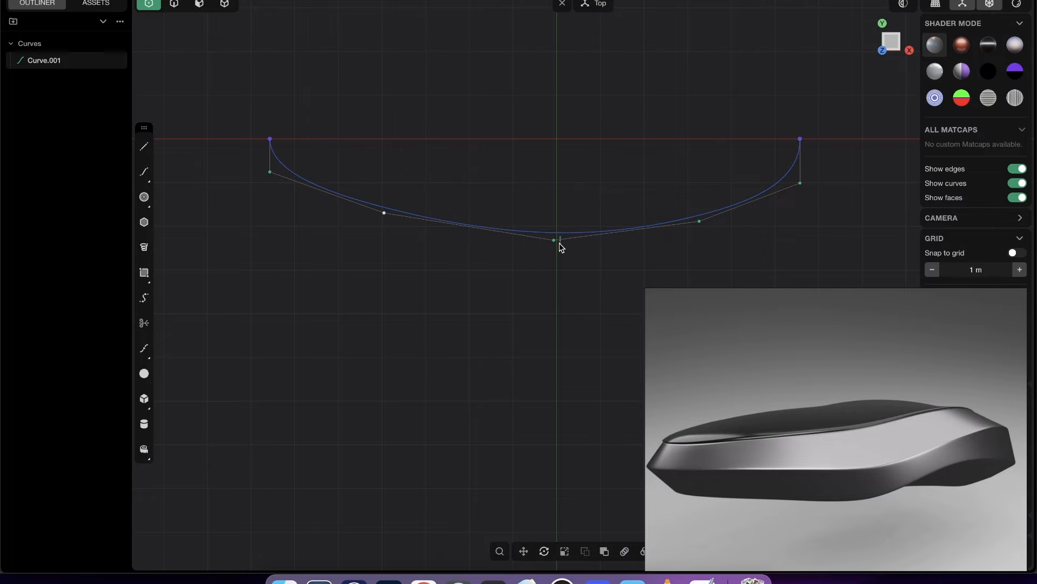
pyautogui.click(699, 222)
pyautogui.press('2')
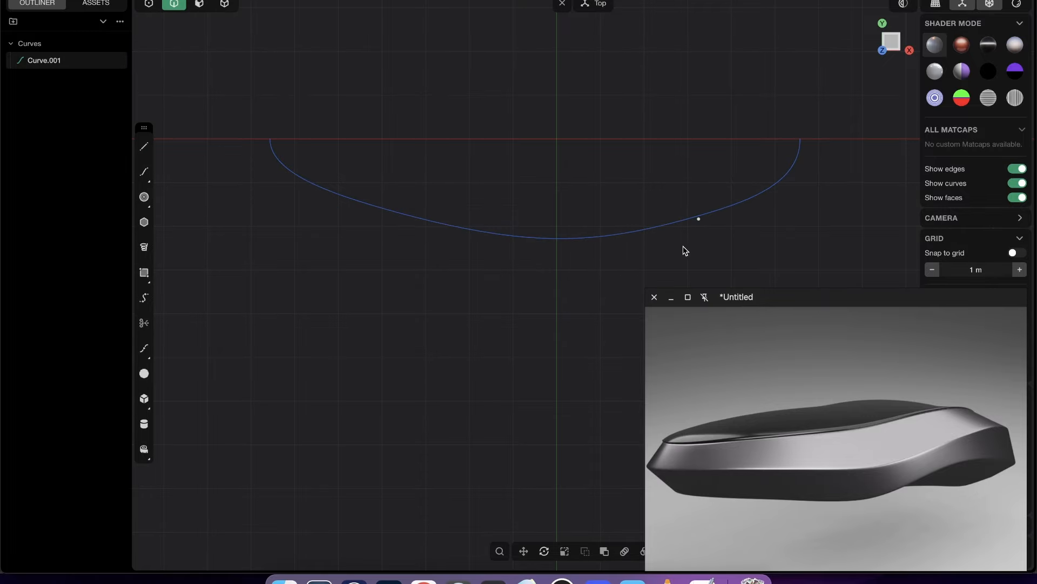
pyautogui.press('1')
pyautogui.moveTo(699, 219); pyautogui.dragTo(706, 225)
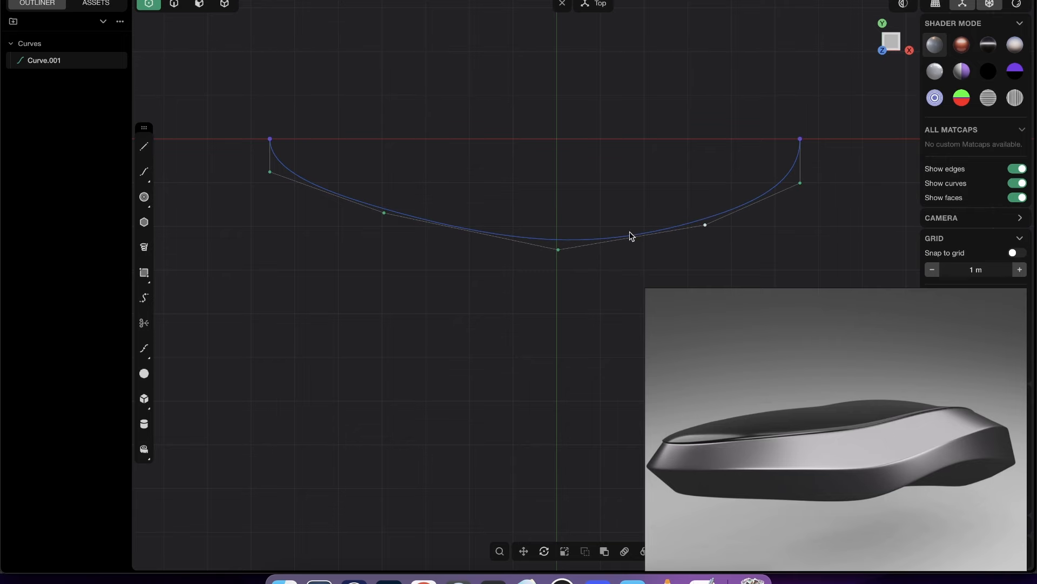
pyautogui.moveTo(387, 213); pyautogui.dragTo(386, 218)
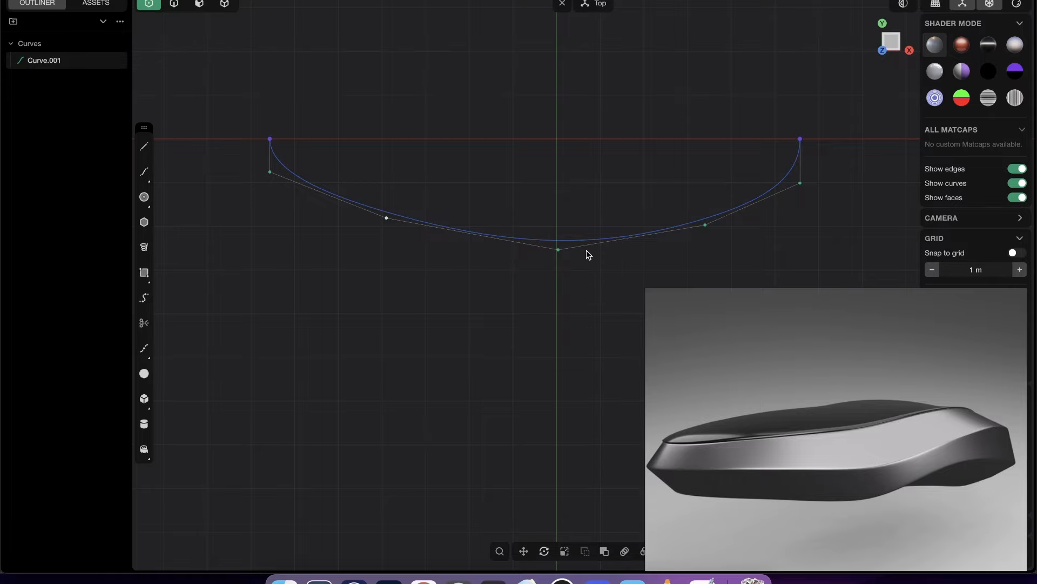
# - Try raising the three control points at the outline curve's +X end along Z
pyautogui.moveTo(587, 254); pyautogui.dragTo(576, 233, button='middle')
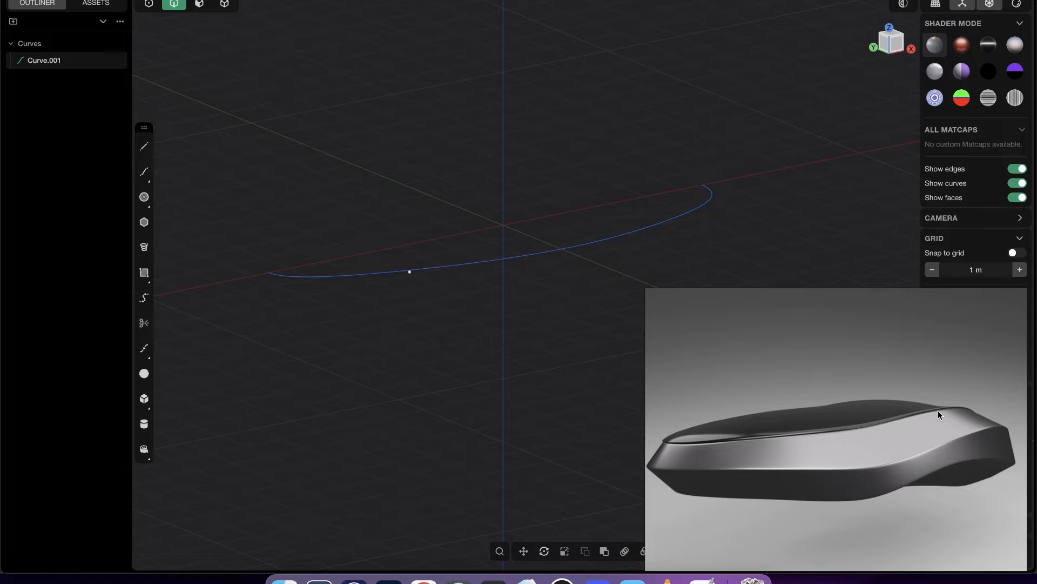
pyautogui.moveTo(600, 259); pyautogui.dragTo(616, 246, button='middle')
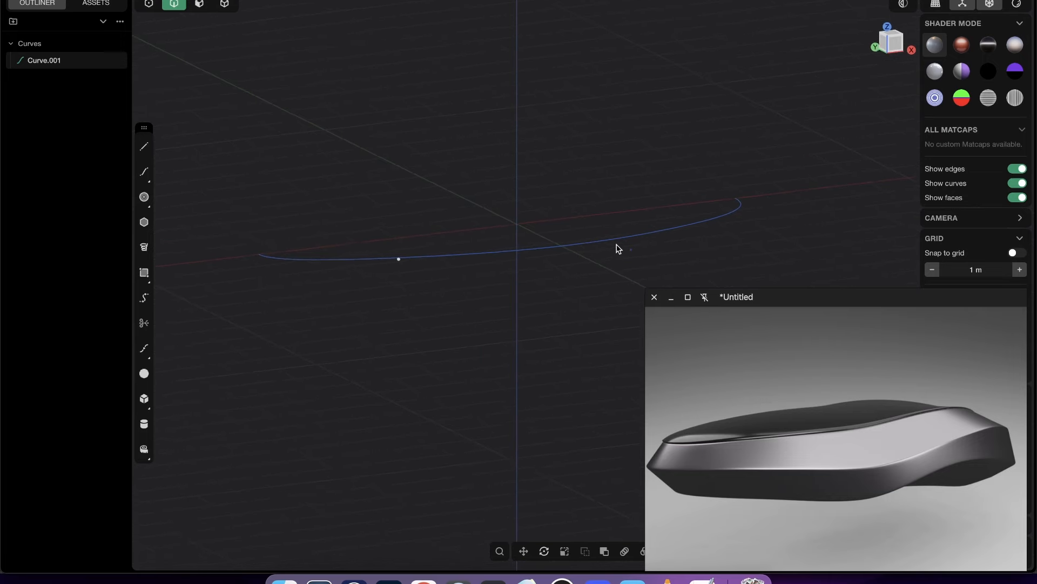
pyautogui.press('1')
pyautogui.moveTo(663, 173); pyautogui.dragTo(776, 257)
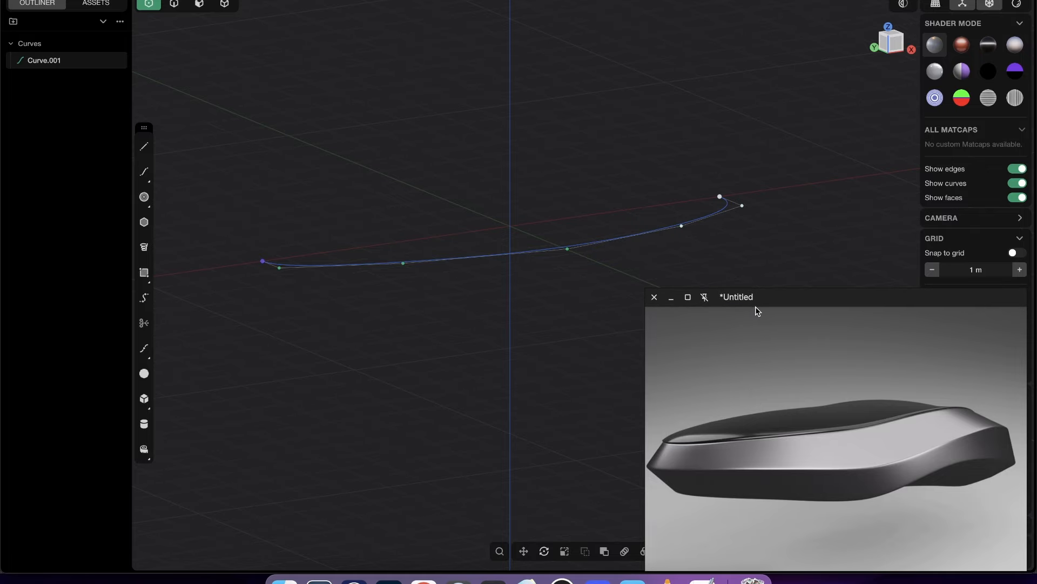
pyautogui.moveTo(724, 203); pyautogui.dragTo(731, 144)
pyautogui.moveTo(731, 145); pyautogui.dragTo(686, 144, button='middle')
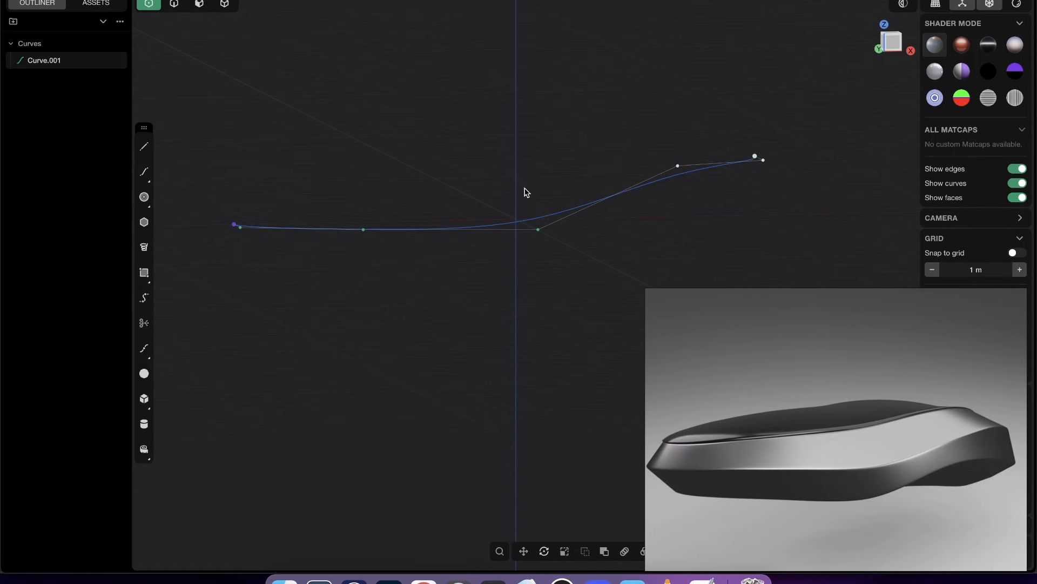
pyautogui.moveTo(647, 124); pyautogui.dragTo(777, 208)
pyautogui.moveTo(550, 221); pyautogui.dragTo(533, 211, button='middle')
# - Try raising the curve's middle control point about 0.75 m and its neighbour toward the -X end about 0.25 m along Z
pyautogui.click(539, 229)
pyautogui.press('g')
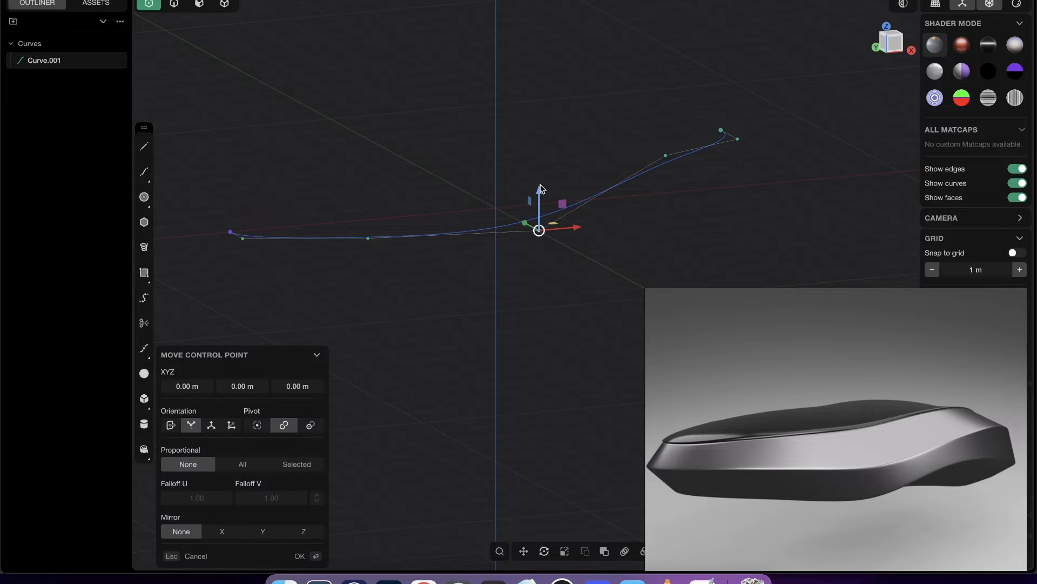
pyautogui.moveTo(541, 189); pyautogui.dragTo(549, 159)
pyautogui.moveTo(548, 163); pyautogui.dragTo(336, 222, button='middle')
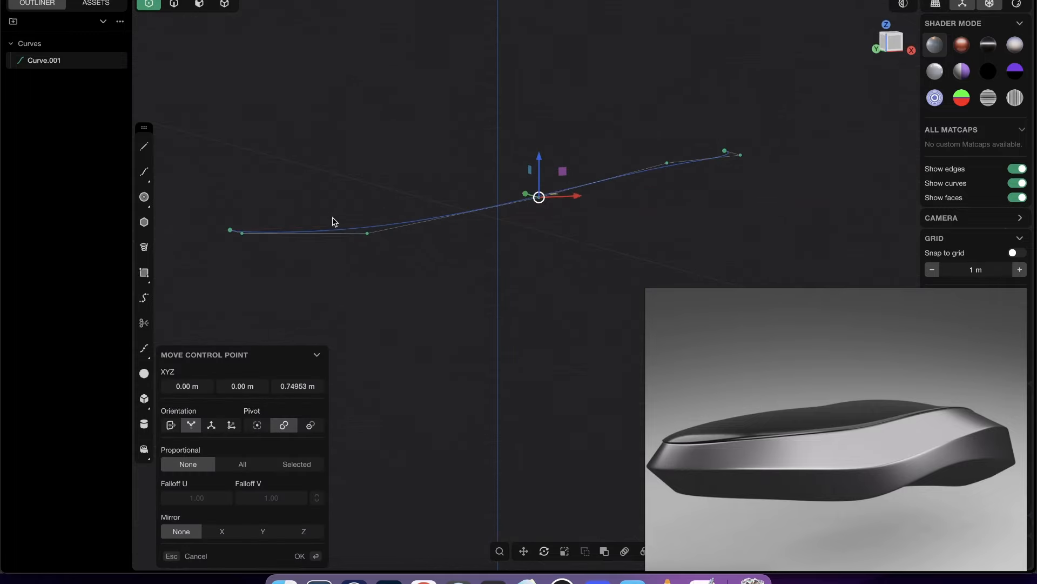
pyautogui.click(376, 245)
pyautogui.press('g')
pyautogui.moveTo(371, 202); pyautogui.dragTo(376, 186)
pyautogui.moveTo(376, 186); pyautogui.dragTo(459, 185, button='middle')
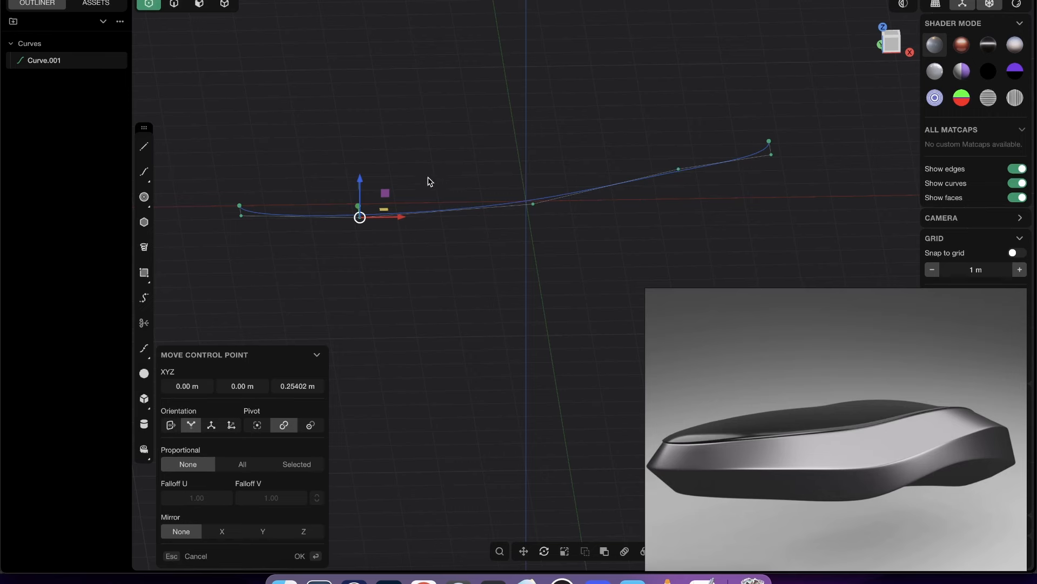
# - Cancel the current move and undo the vertical moves of the outline curve's control points
pyautogui.press('Escape')
pyautogui.press('super+z')
pyautogui.press('super+z')
pyautogui.press('super+z')
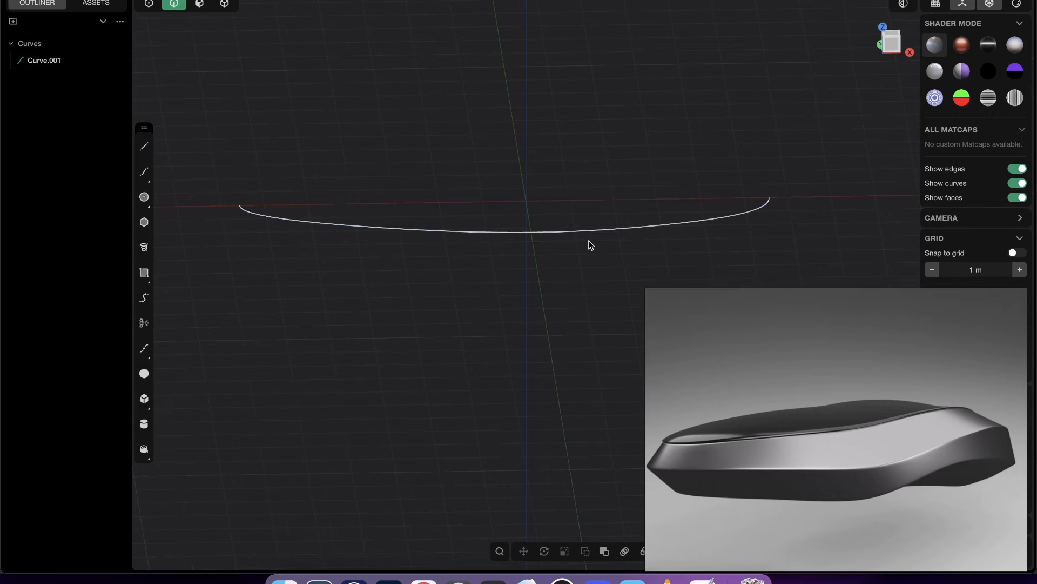
# - Assign the outline curve a material with a light blue colour of RGB 173, 179, 255
pyautogui.keyDown('shift'); pyautogui.moveTo(562, 258); pyautogui.dragTo(651, 262, button='middle'); pyautogui.keyUp('shift')
pyautogui.click(594, 219)
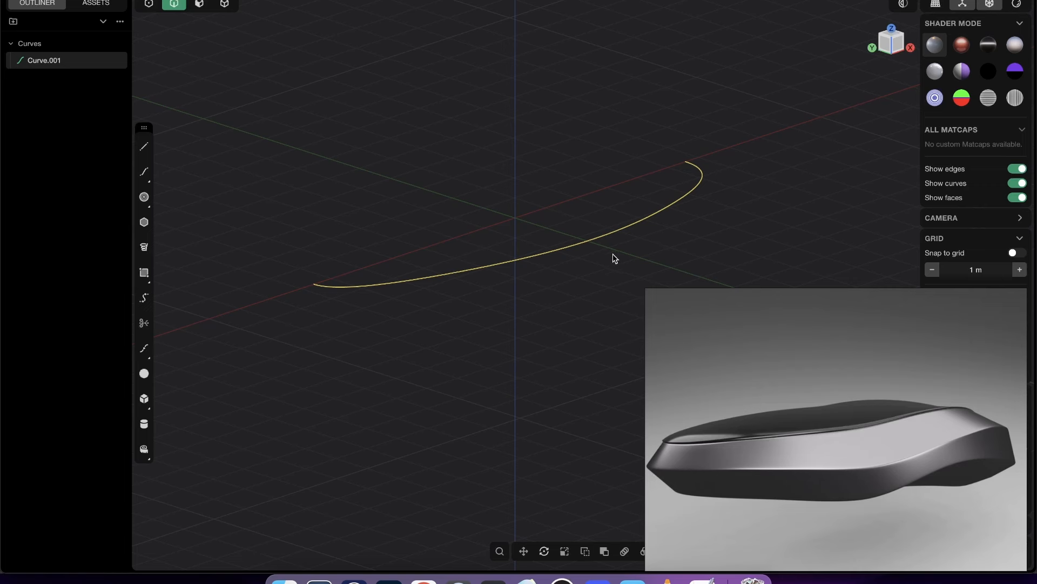
pyautogui.press('m')
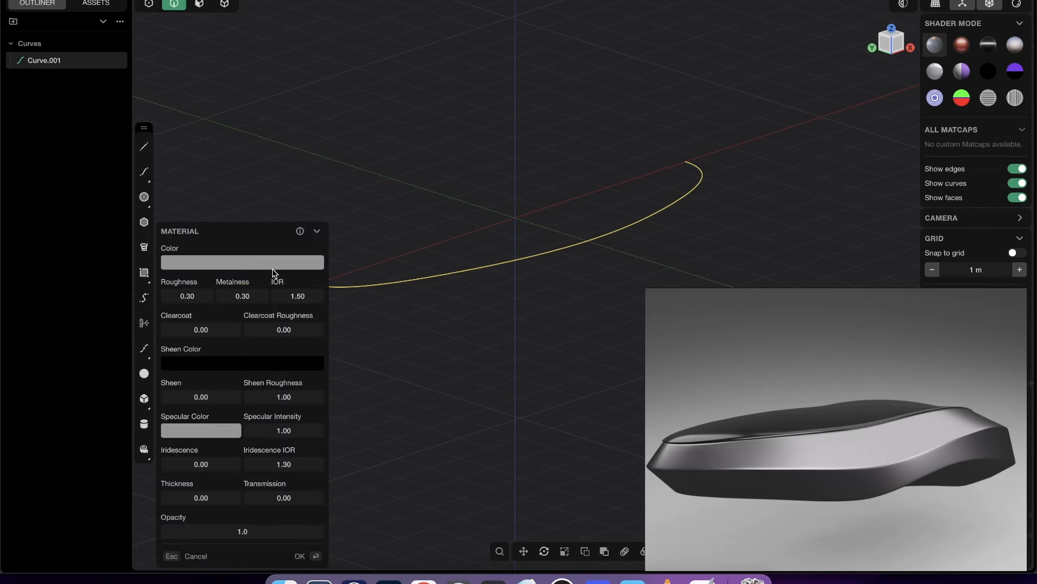
pyautogui.click(192, 259)
pyautogui.moveTo(237, 368); pyautogui.dragTo(240, 368)
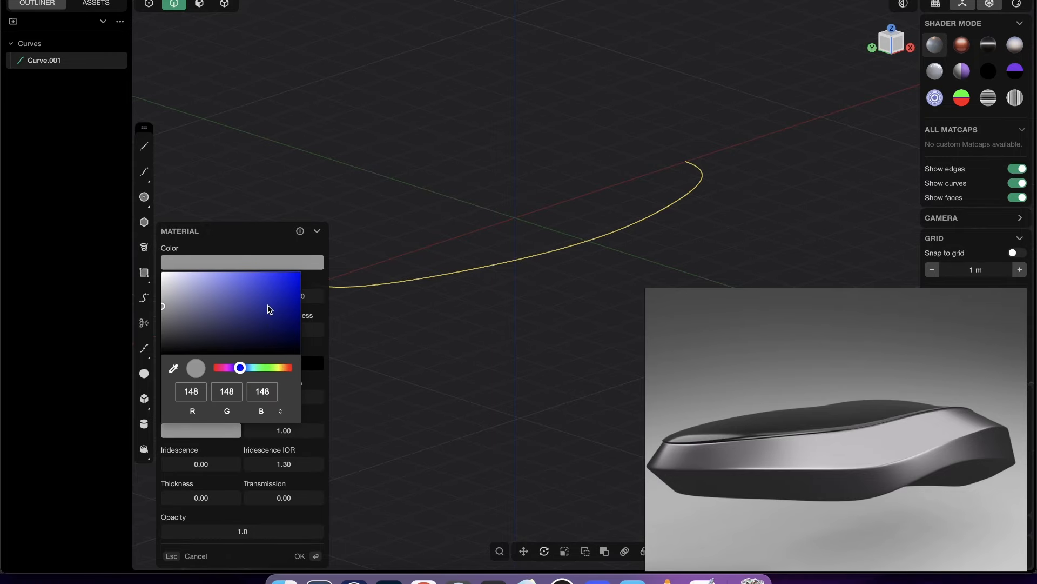
pyautogui.click(220, 271)
pyautogui.moveTo(220, 271)
pyautogui.mouseDown()
pyautogui.moveTo(190, 272)
pyautogui.moveTo(207, 269)
pyautogui.mouseUp()
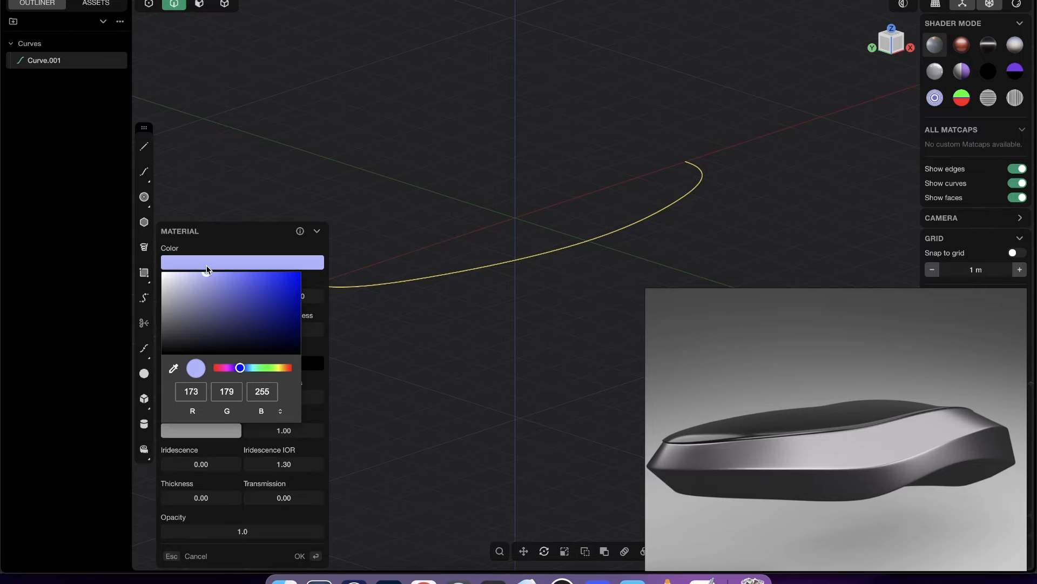
pyautogui.click(308, 186)
pyautogui.press('Return')
pyautogui.click(329, 177)
# - Try lifting the three control points at the coloured outline curve's +X end along Z to follow the reference's rising seam
pyautogui.moveTo(519, 174); pyautogui.dragTo(655, 220, button='middle')
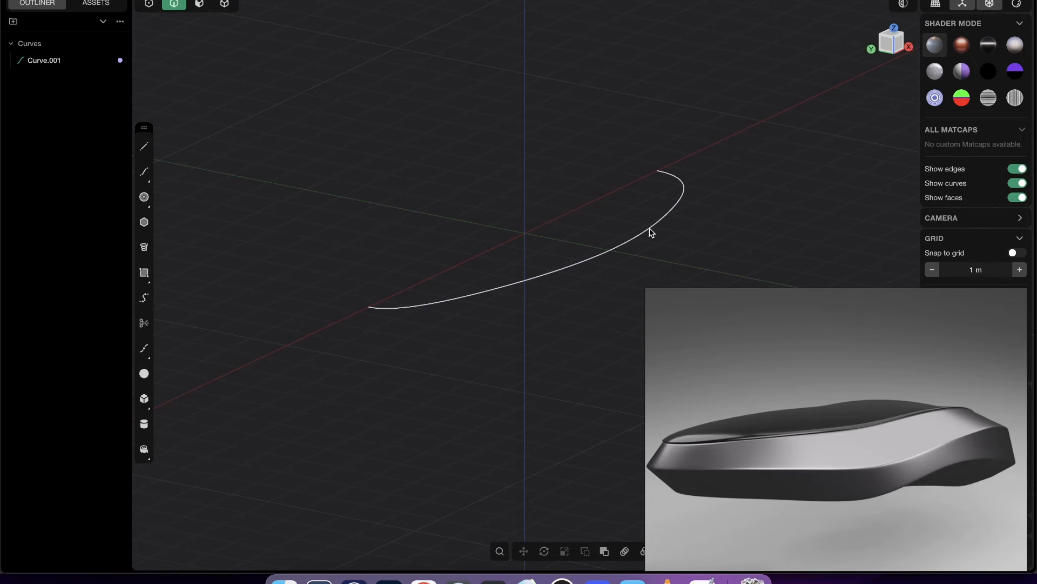
pyautogui.moveTo(656, 227); pyautogui.dragTo(792, 173, button='middle')
pyautogui.click(889, 51)
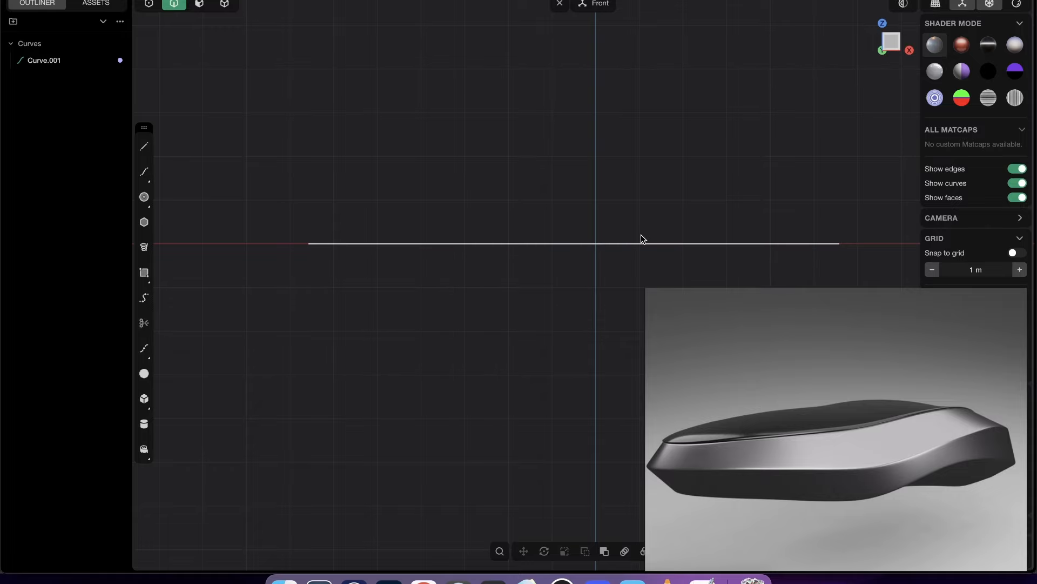
pyautogui.moveTo(641, 234); pyautogui.dragTo(668, 253, button='middle')
pyautogui.press('1')
pyautogui.moveTo(706, 172); pyautogui.dragTo(815, 251)
pyautogui.press('g')
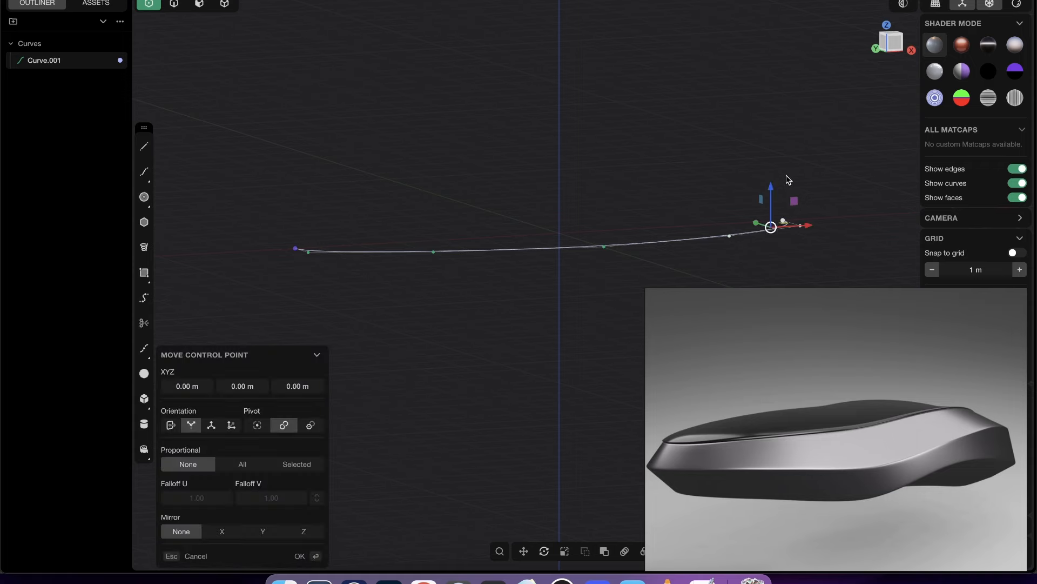
pyautogui.moveTo(771, 189); pyautogui.dragTo(772, 145)
pyautogui.press('Return')
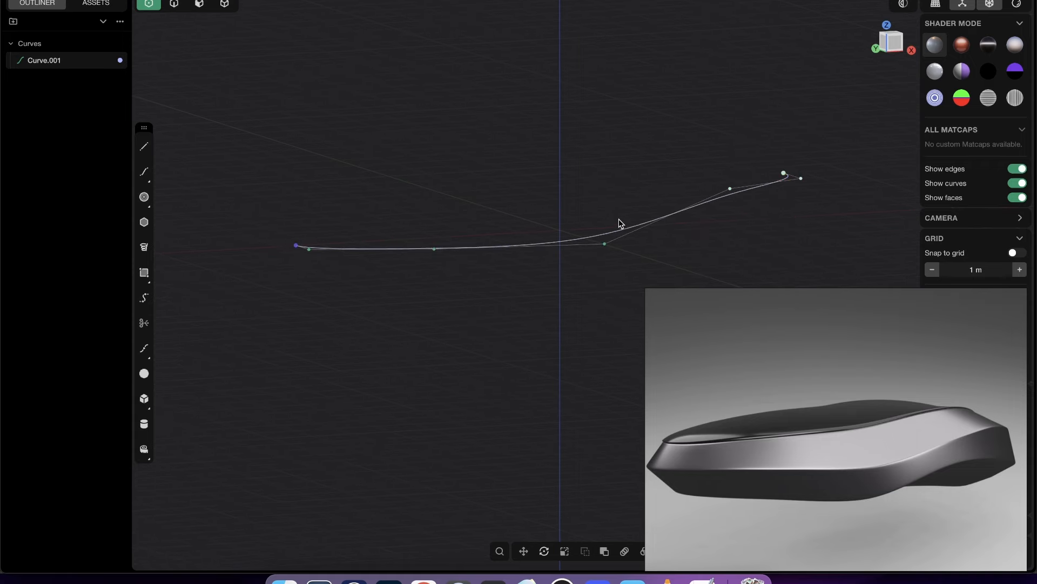
# - Inspect the lifted curve in the Front view and undo the lift
pyautogui.moveTo(618, 219)
pyautogui.mouseDown(button='middle')
pyautogui.moveTo(600, 210)
pyautogui.moveTo(608, 215)
pyautogui.mouseUp(button='middle')
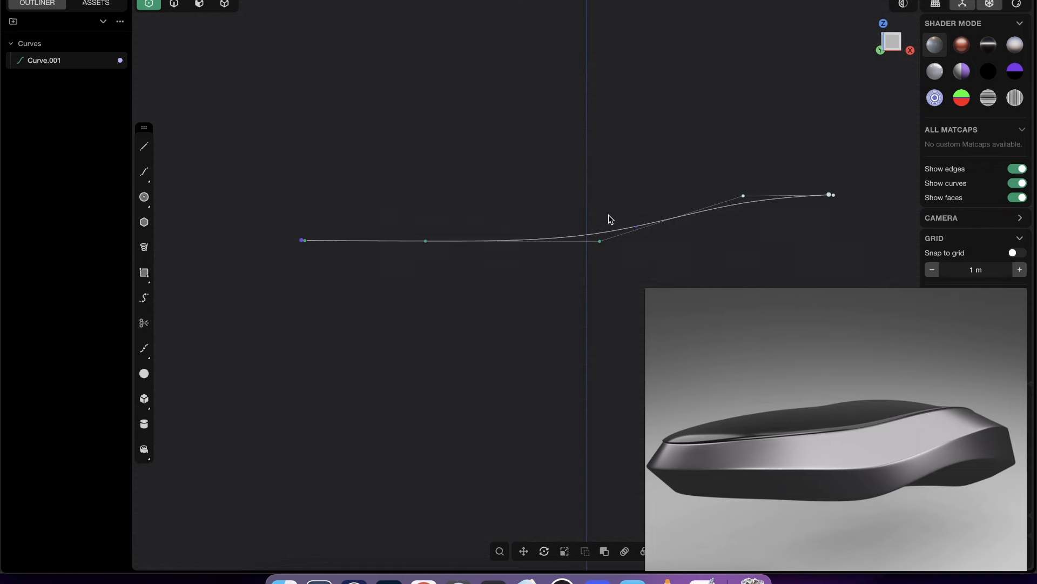
pyautogui.click(891, 42)
pyautogui.keyDown('shift'); pyautogui.moveTo(597, 229); pyautogui.dragTo(637, 218, button='middle'); pyautogui.keyUp('shift')
pyautogui.press('super+z')
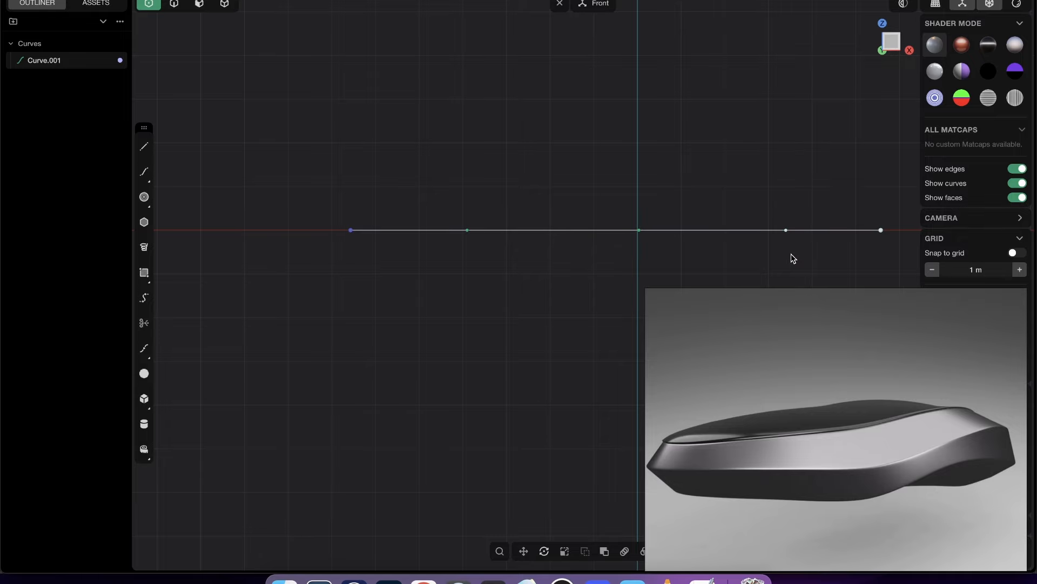
pyautogui.moveTo(789, 255); pyautogui.dragTo(630, 243, button='middle')
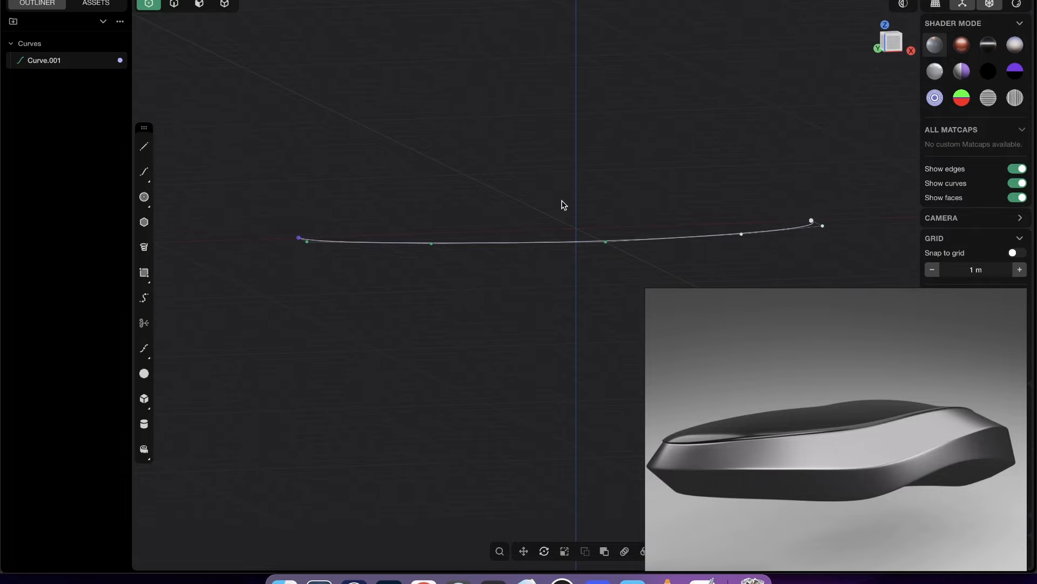
pyautogui.press('2')
pyautogui.moveTo(578, 286); pyautogui.dragTo(688, 232, button='middle')
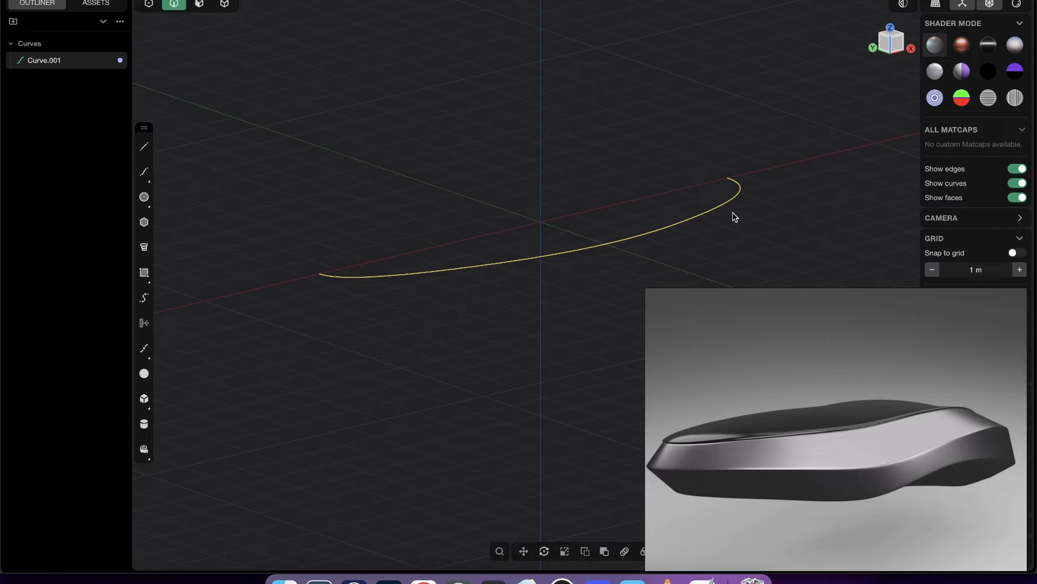
# - Draw a control point curve in the Front view from the outline curve's −X end, arching above it to its +X end
pyautogui.moveTo(922, 419)
pyautogui.click(897, 41)
pyautogui.click(372, 192)
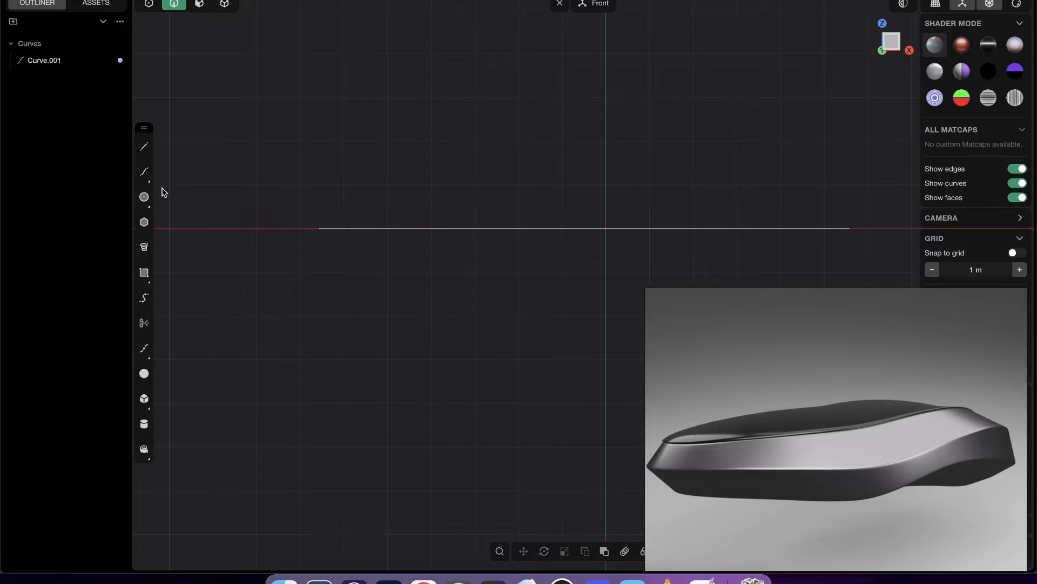
pyautogui.click(143, 171)
pyautogui.moveTo(324, 228)
pyautogui.mouseDown(button='middle')
pyautogui.moveTo(334, 232)
pyautogui.moveTo(318, 222)
pyautogui.mouseUp(button='middle')
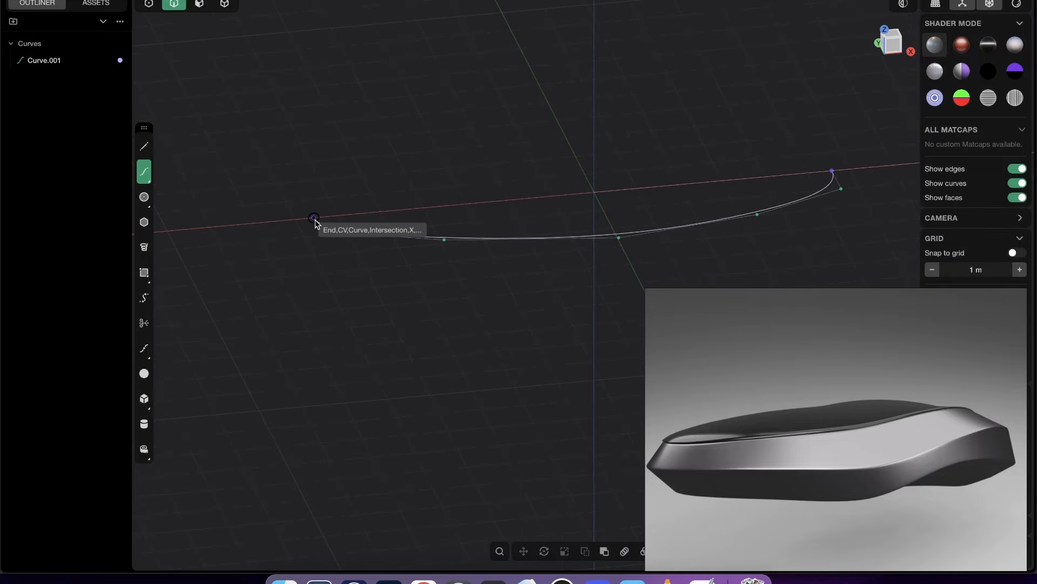
pyautogui.click(314, 218)
pyautogui.click(896, 46)
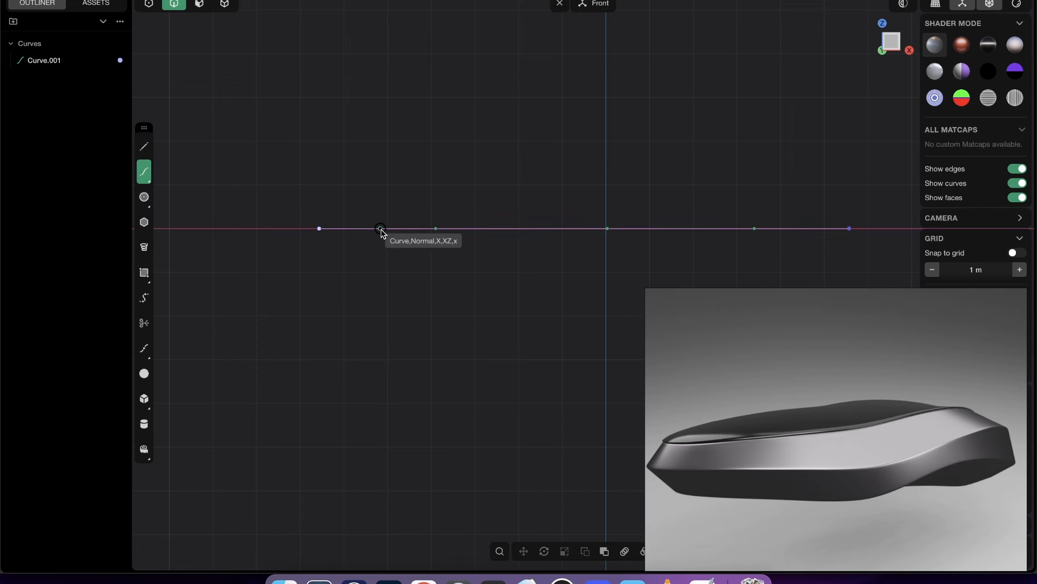
pyautogui.click(382, 229)
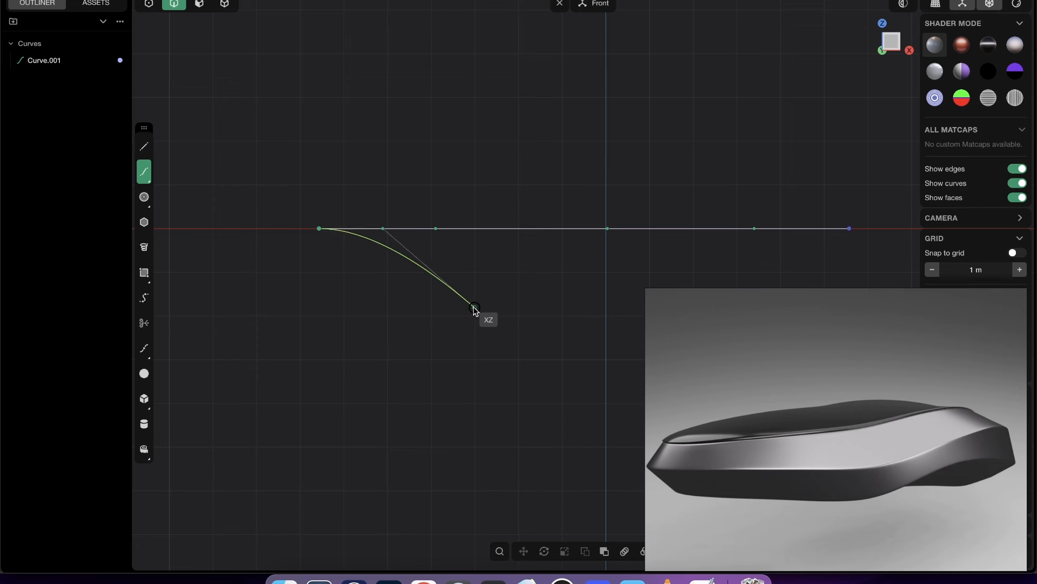
pyautogui.click(525, 202)
pyautogui.click(654, 189)
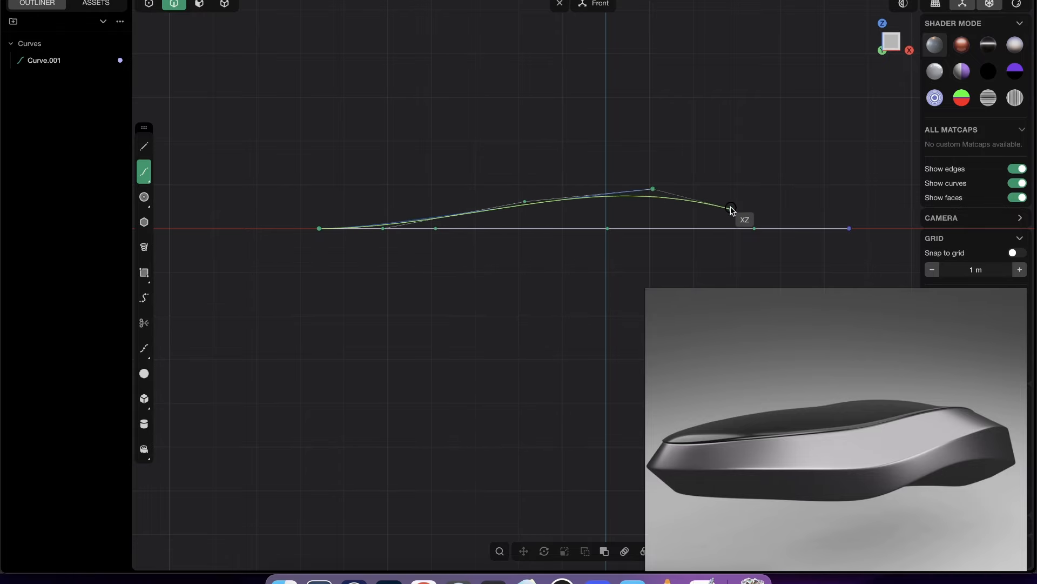
pyautogui.click(739, 189)
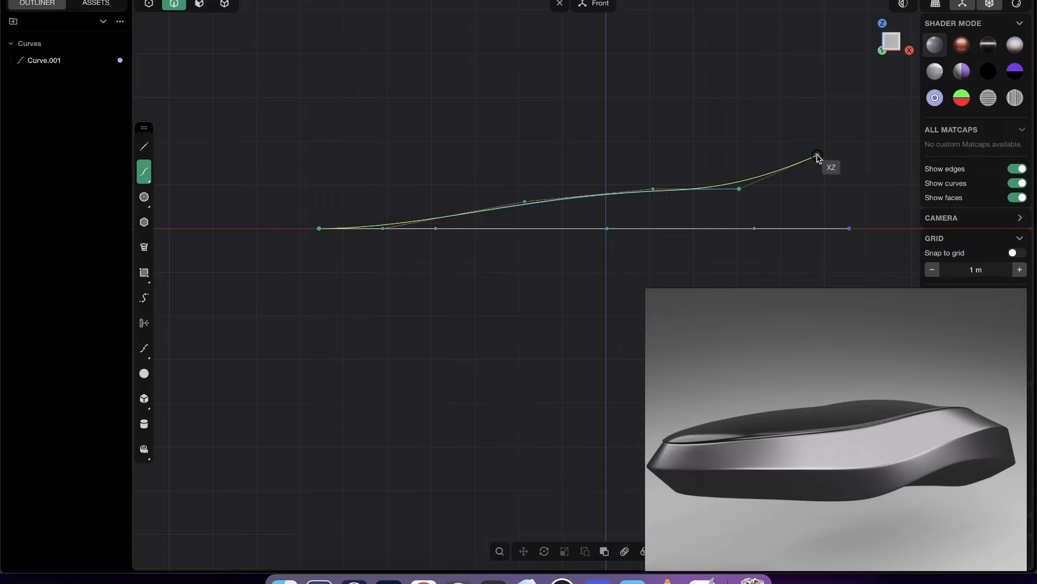
pyautogui.keyDown('shift'); pyautogui.moveTo(804, 147); pyautogui.dragTo(749, 122, button='middle'); pyautogui.keyUp('shift')
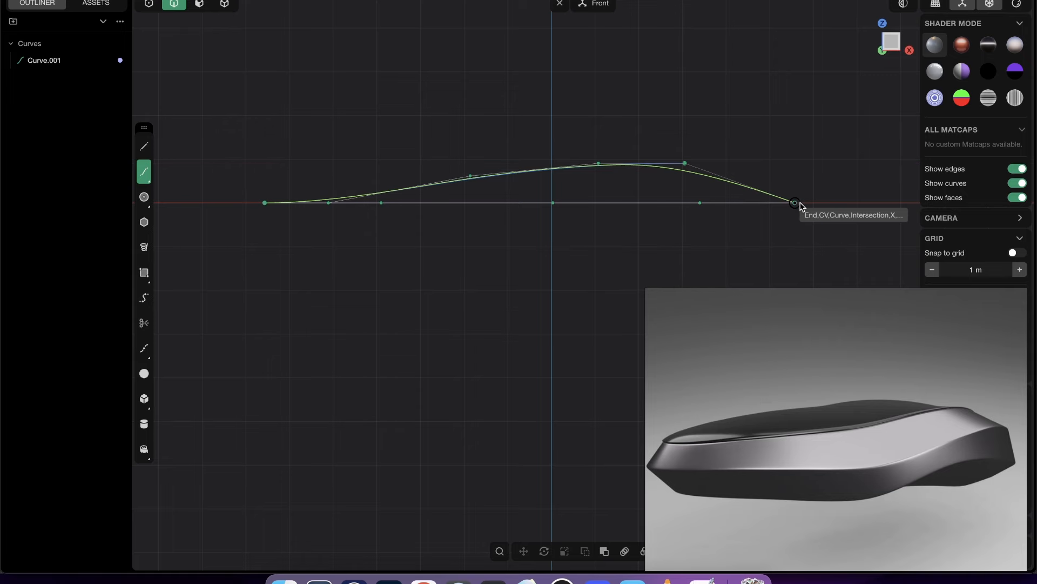
pyautogui.moveTo(790, 208); pyautogui.dragTo(792, 201, button='middle')
pyautogui.click(792, 200)
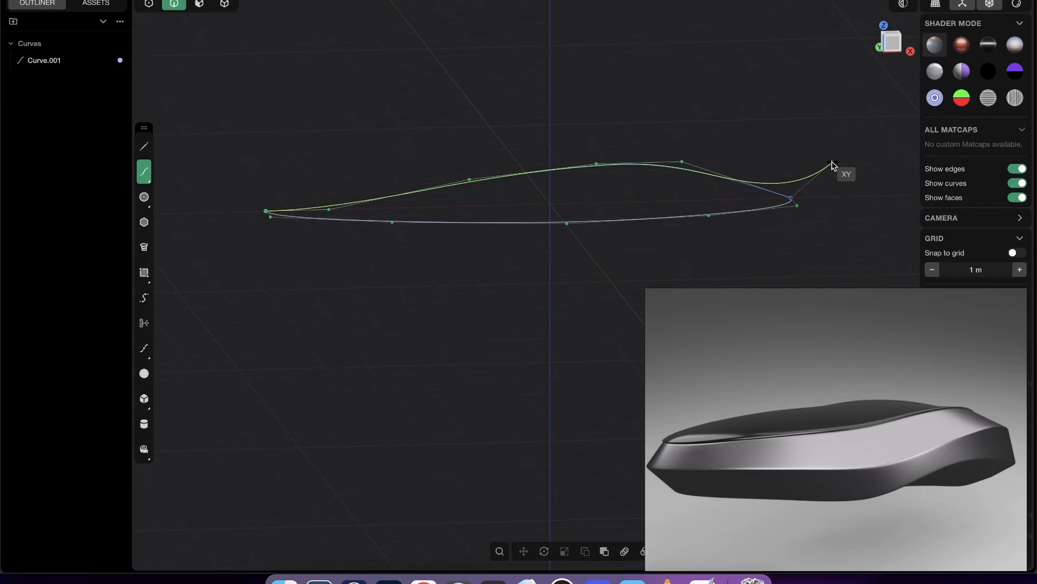
pyautogui.rightClick(835, 163)
# - Adjust the new profile curve's three upper control points in the Front view, spreading them along X for a smoother arch
pyautogui.click(890, 54)
pyautogui.press('1')
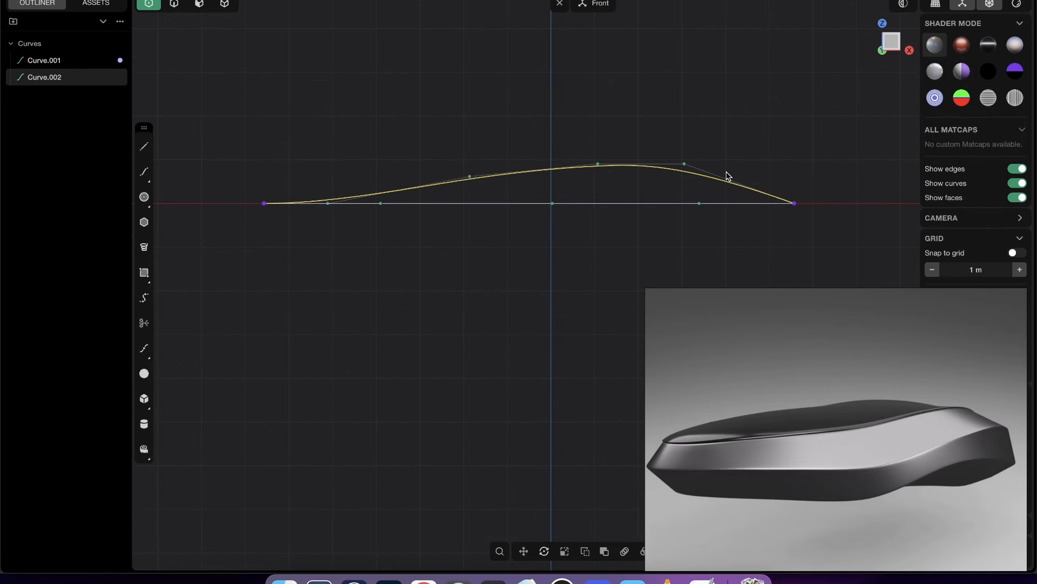
pyautogui.moveTo(701, 164); pyautogui.dragTo(693, 162)
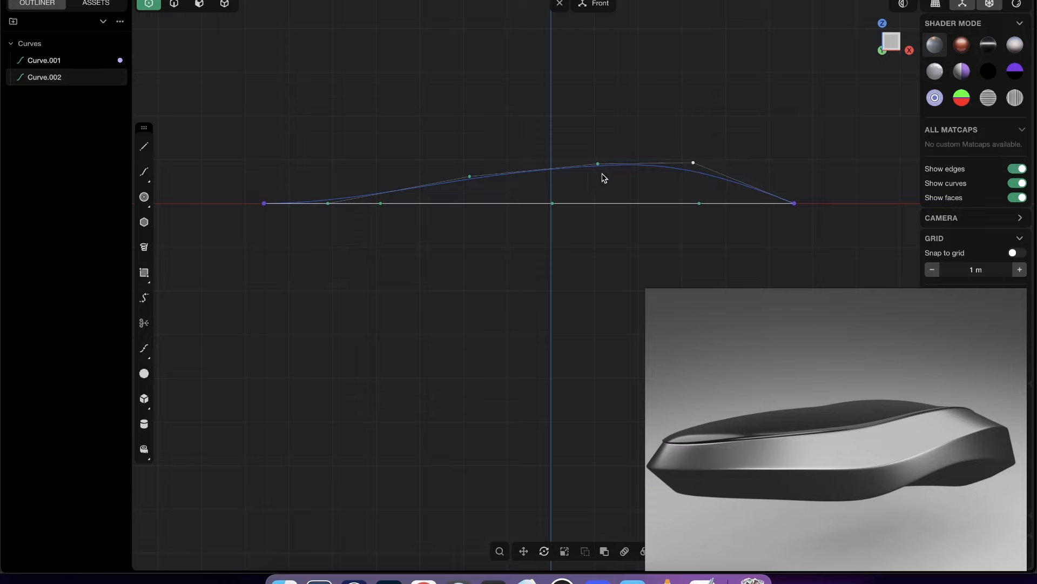
pyautogui.moveTo(597, 164); pyautogui.dragTo(577, 160)
pyautogui.moveTo(470, 180); pyautogui.dragTo(463, 181)
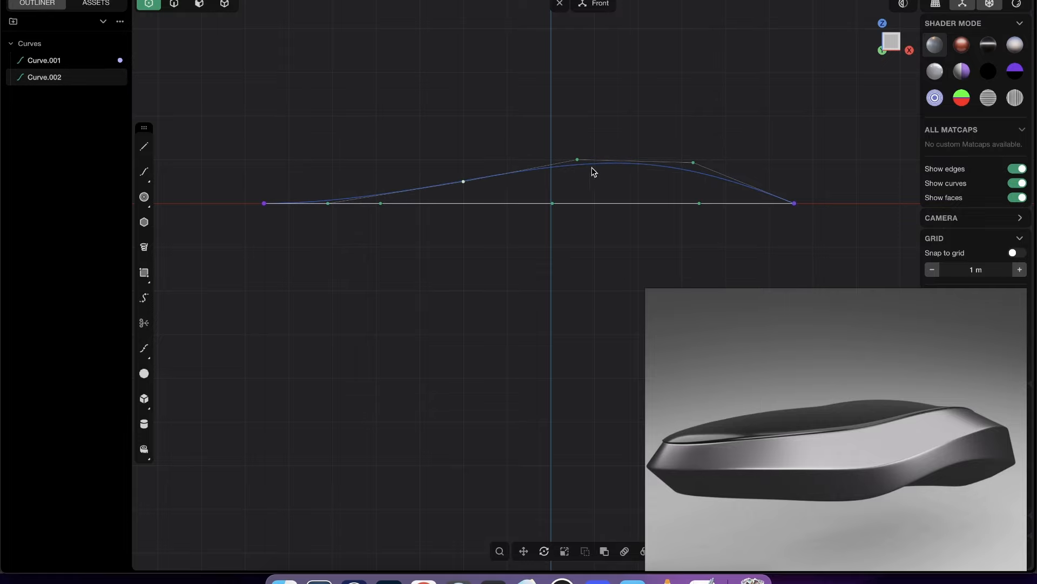
# - Turn on the curvature comb for the profile curve
pyautogui.press('2')
pyautogui.click(616, 163)
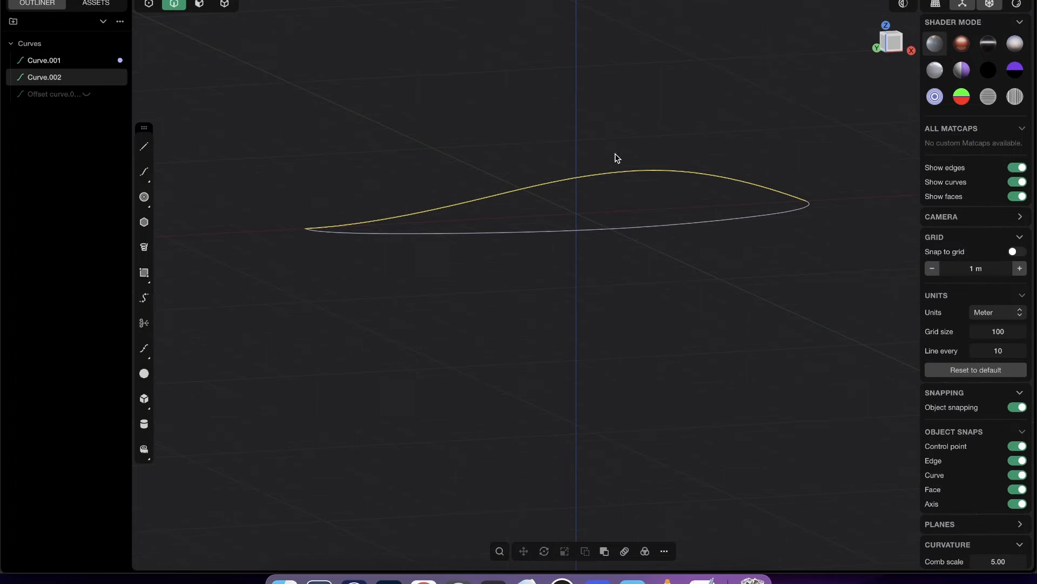
pyautogui.moveTo(615, 154); pyautogui.dragTo(613, 159, button='middle')
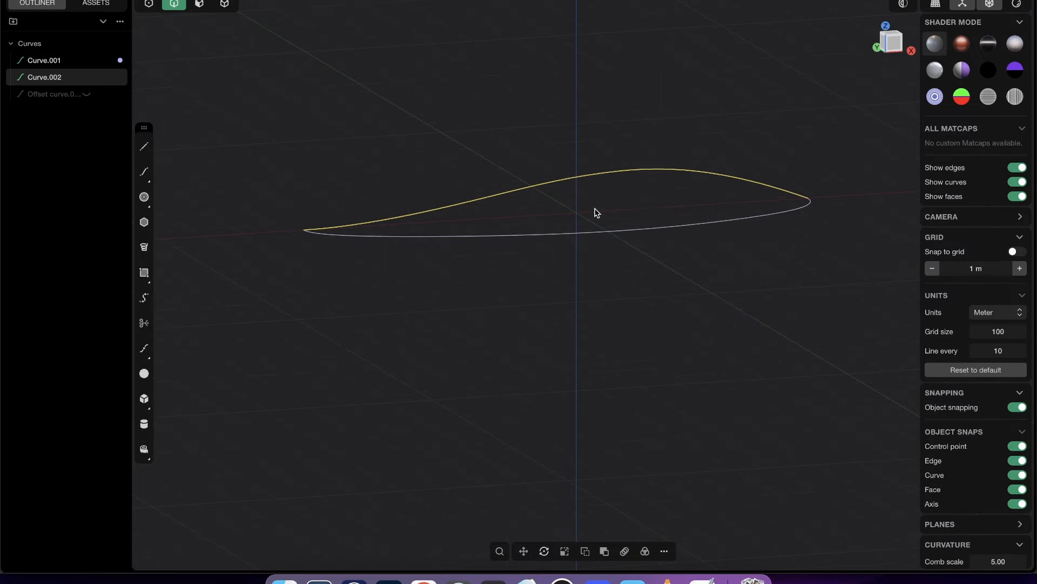
pyautogui.write('ftog')
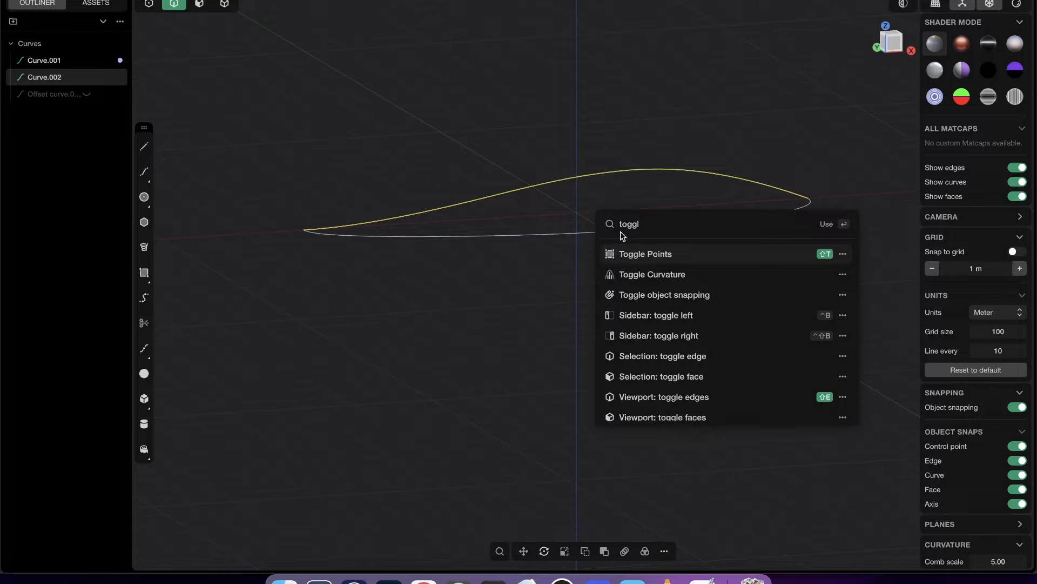
pyautogui.click(660, 275)
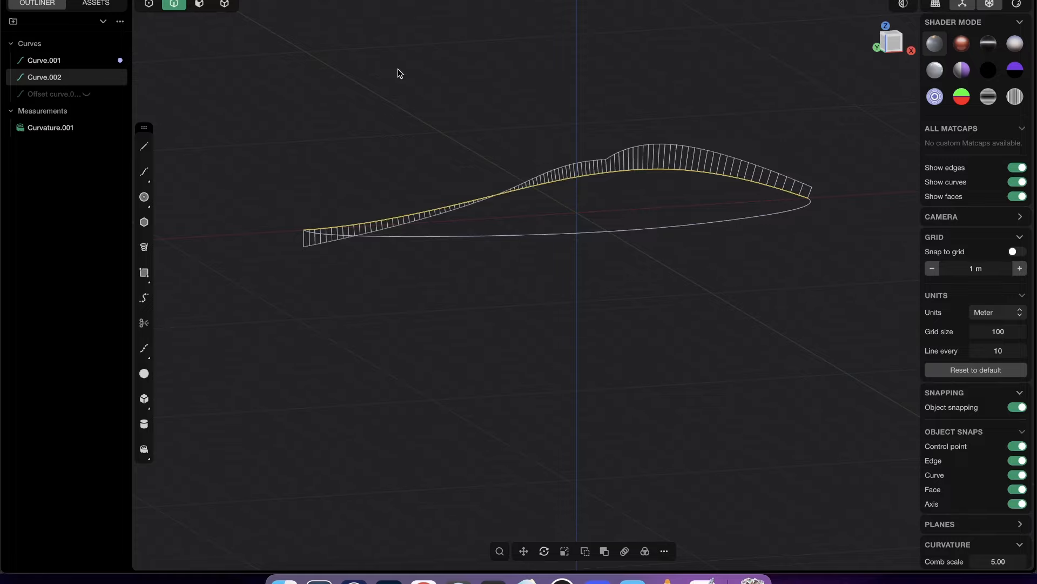
# - Set the curvature comb scale to 10 and view the profile curve from the Front view
pyautogui.click(50, 0)
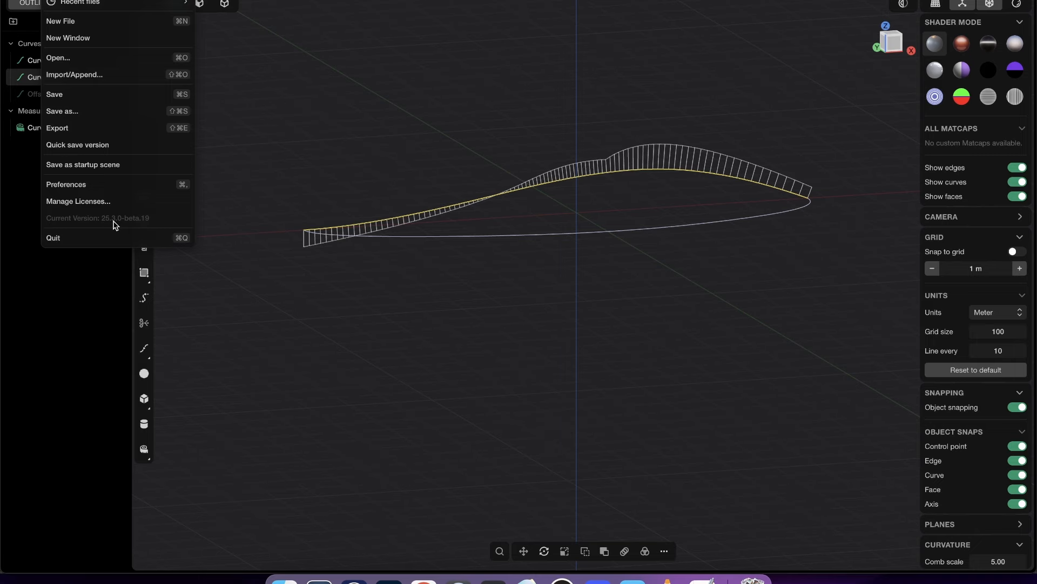
pyautogui.click(658, 111)
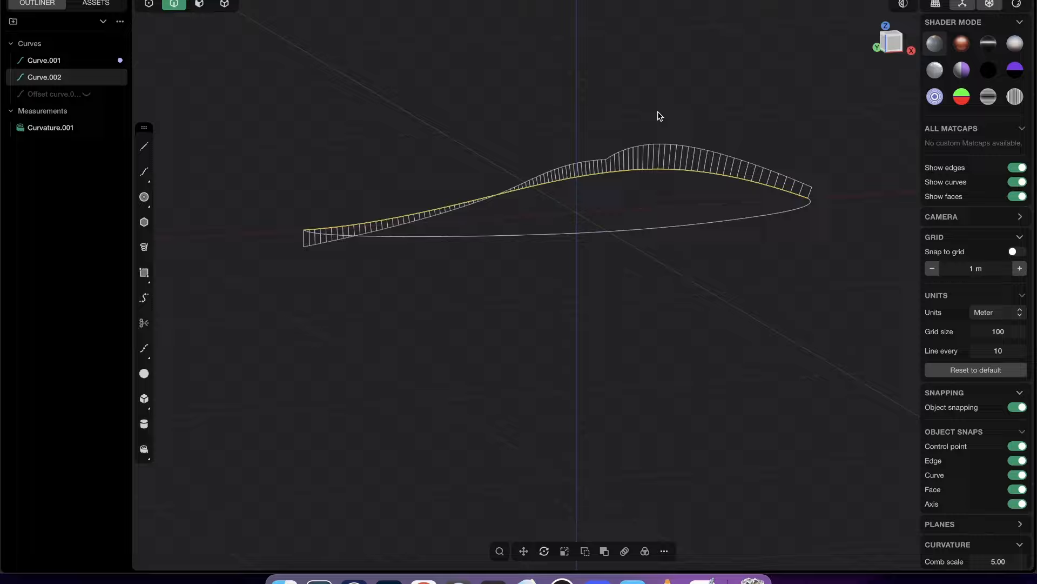
pyautogui.click(894, 41)
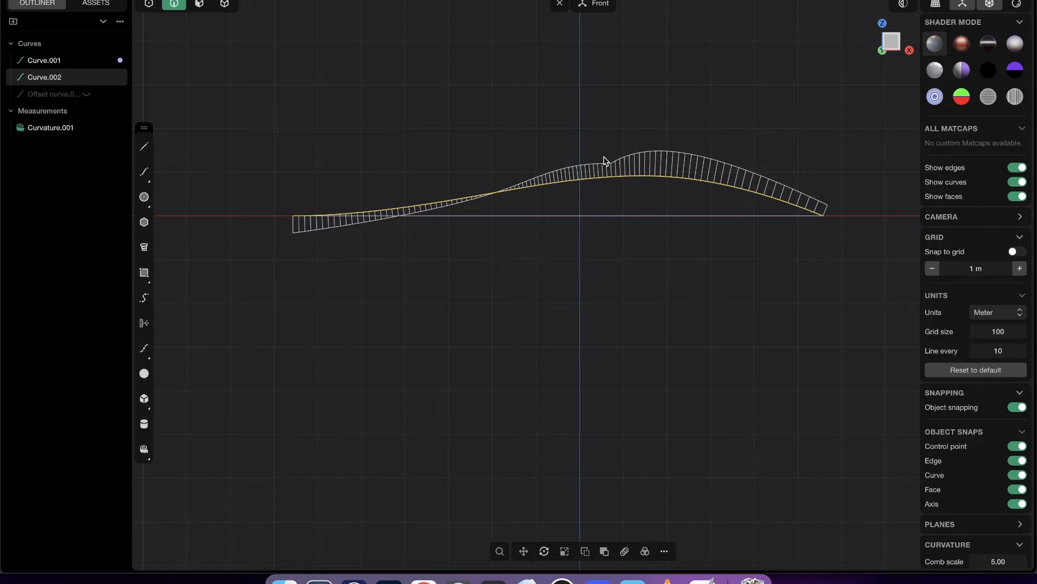
pyautogui.click(998, 561)
pyautogui.write('10')
pyautogui.press('Return')
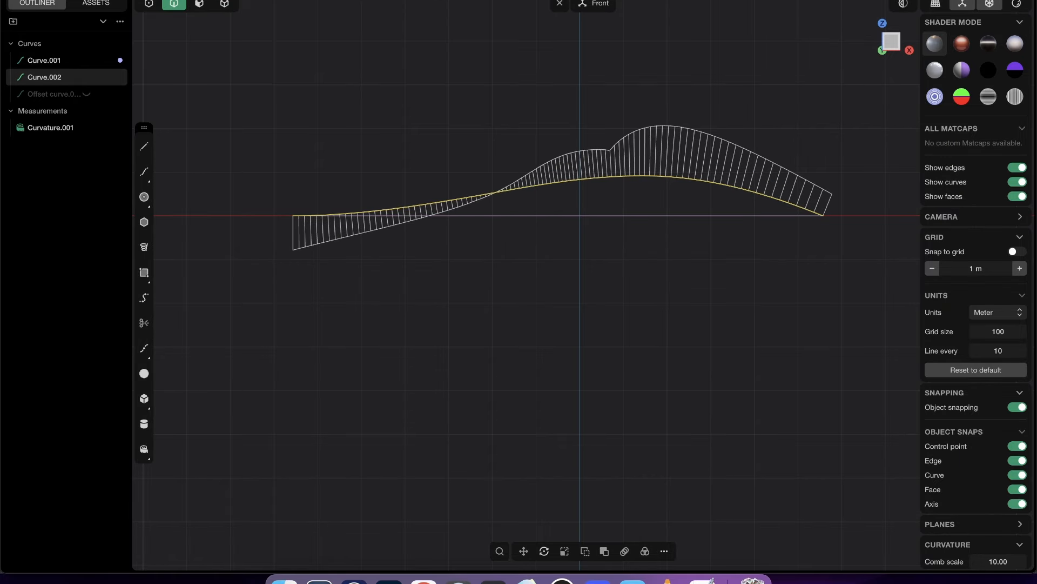
# - Raise the profile curve's two middle control points in the Front view to even out its curvature comb
pyautogui.press('1')
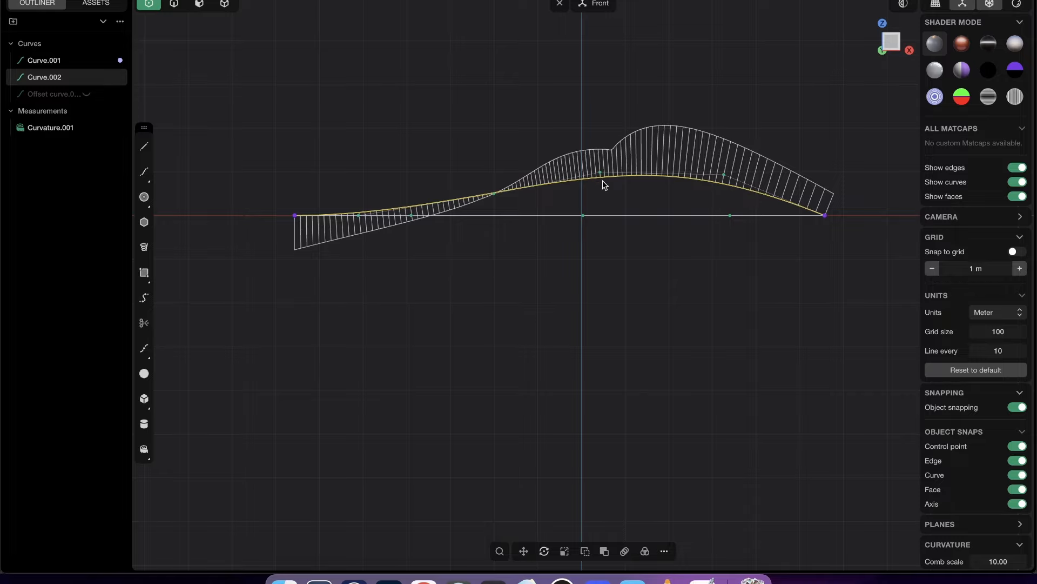
pyautogui.moveTo(601, 173); pyautogui.dragTo(608, 149)
pyautogui.moveTo(620, 153); pyautogui.dragTo(619, 150)
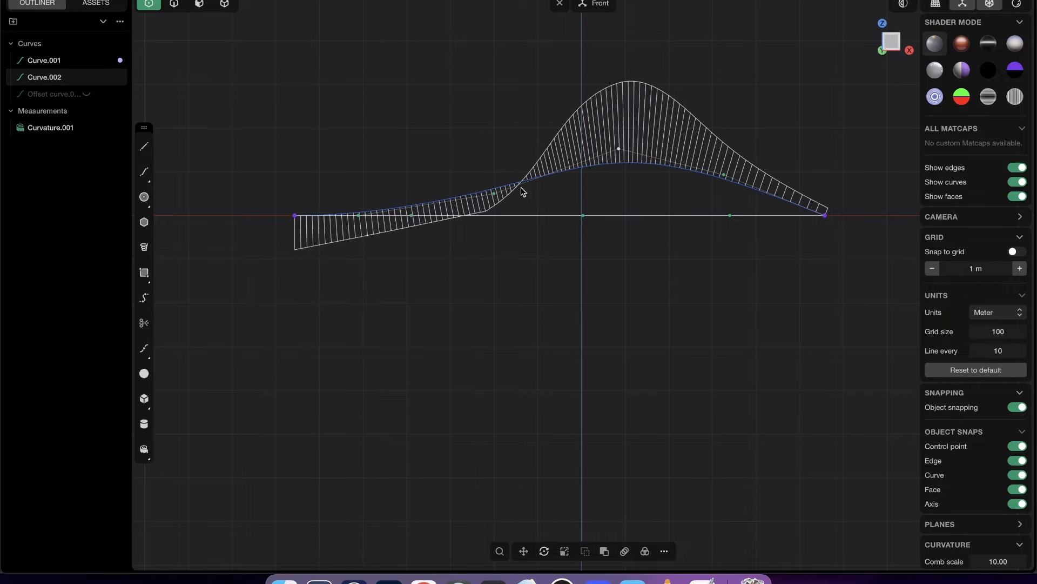
pyautogui.moveTo(494, 195)
pyautogui.mouseDown()
pyautogui.moveTo(486, 204)
pyautogui.moveTo(478, 189)
pyautogui.moveTo(490, 180)
pyautogui.mouseUp()
pyautogui.moveTo(620, 151)
pyautogui.mouseDown()
pyautogui.moveTo(623, 136)
pyautogui.moveTo(636, 175)
pyautogui.moveTo(628, 145)
pyautogui.mouseUp()
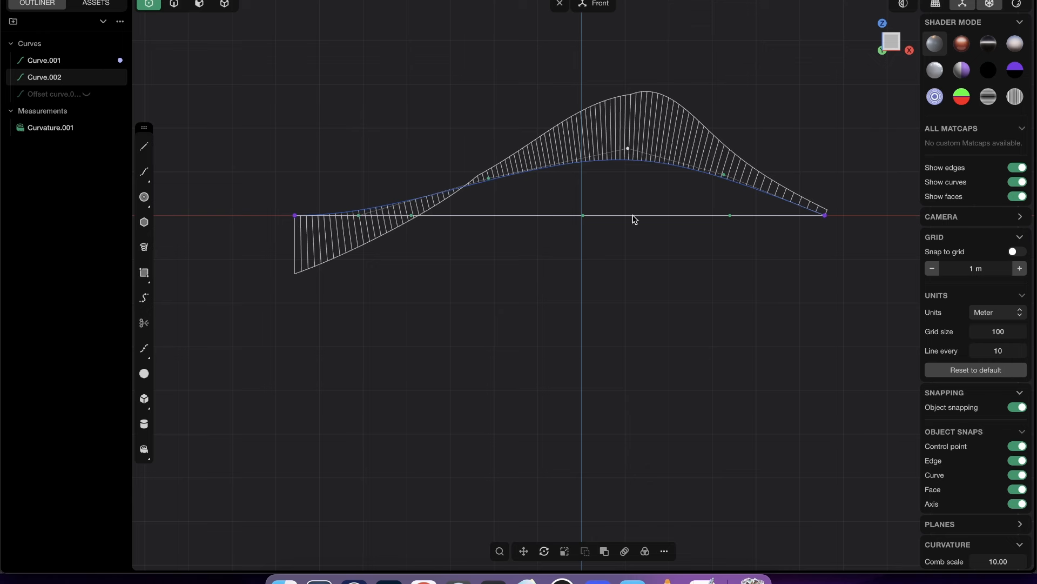
# - Turn off the curvature comb on the profile curve and deselect it
pyautogui.scroll(1, 656, 122)
pyautogui.press('2')
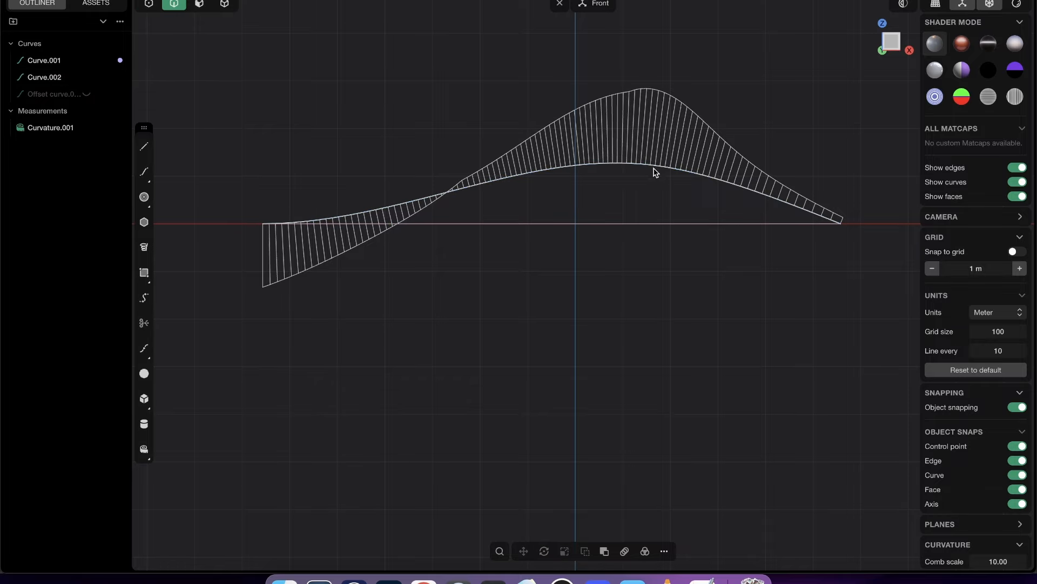
pyautogui.click(654, 166)
pyautogui.press('f')
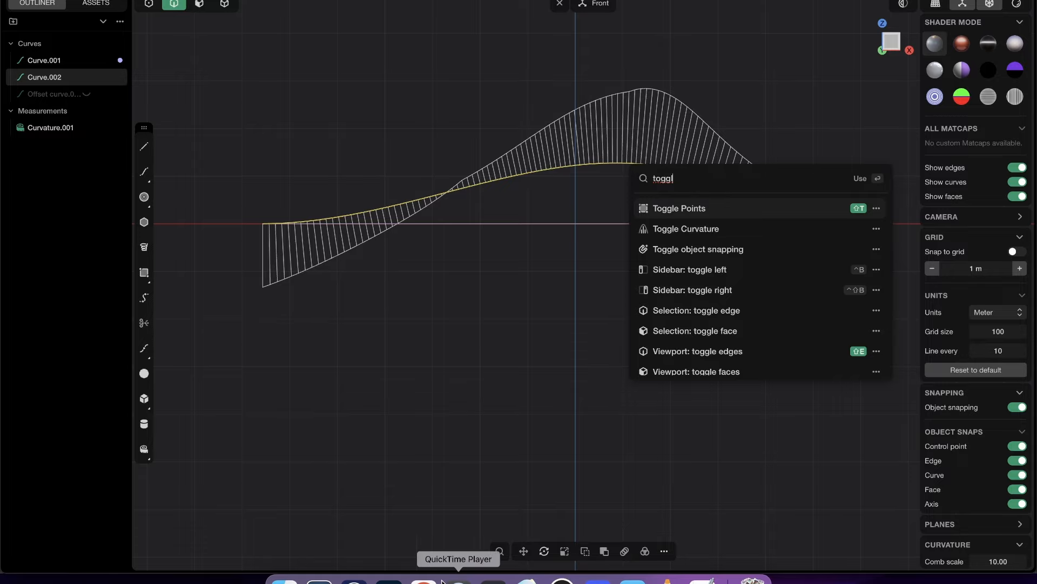
pyautogui.click(687, 228)
pyautogui.click(596, 204)
# - Reshape the profile curve by its upper control points into a lower, flatter arch that peaks toward the +X end
pyautogui.press('1')
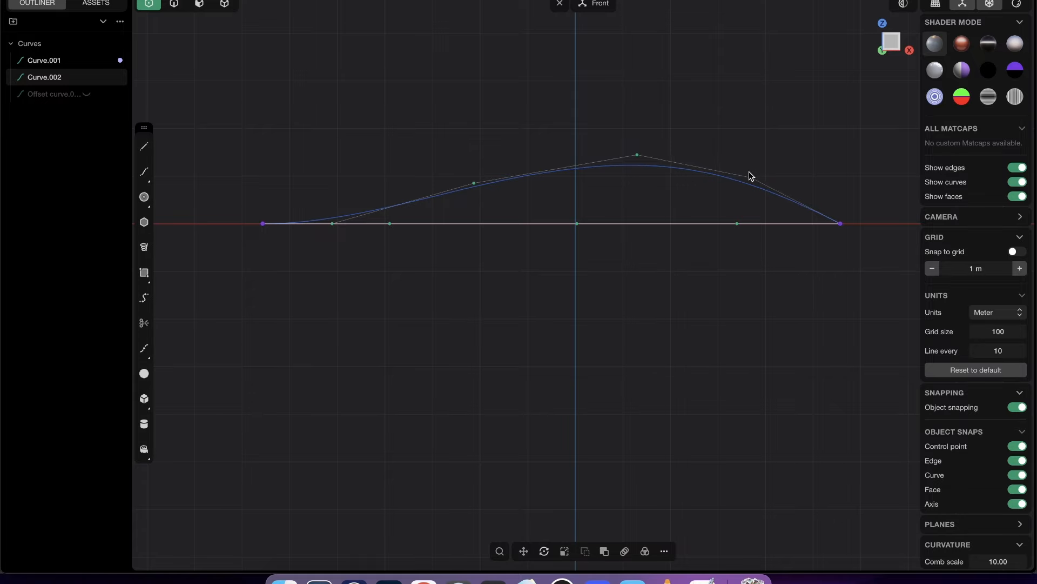
pyautogui.press('2')
pyautogui.press('1')
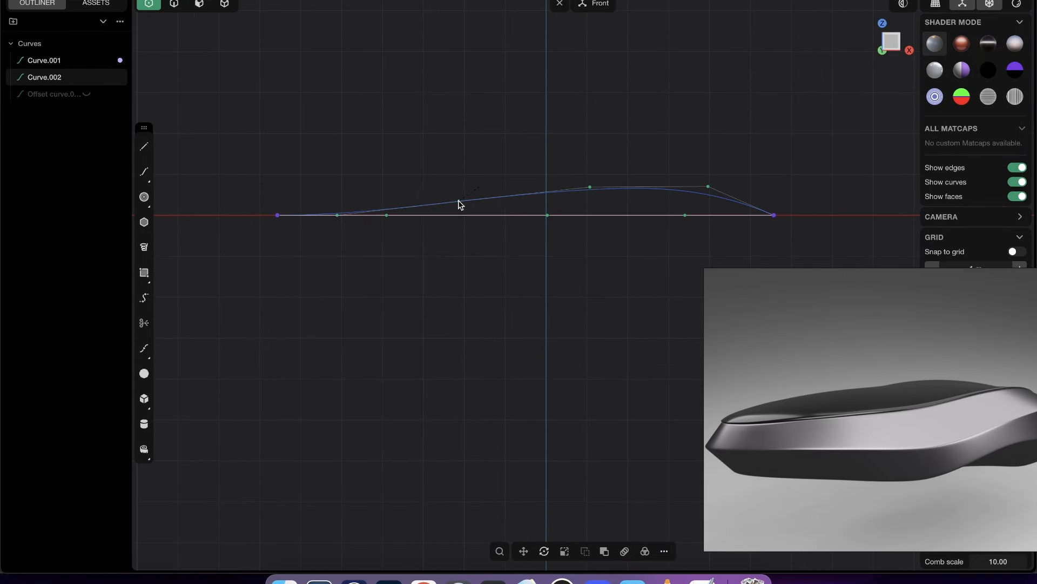
pyautogui.press('2')
pyautogui.press('1')
pyautogui.click(584, 187)
pyautogui.press('2')
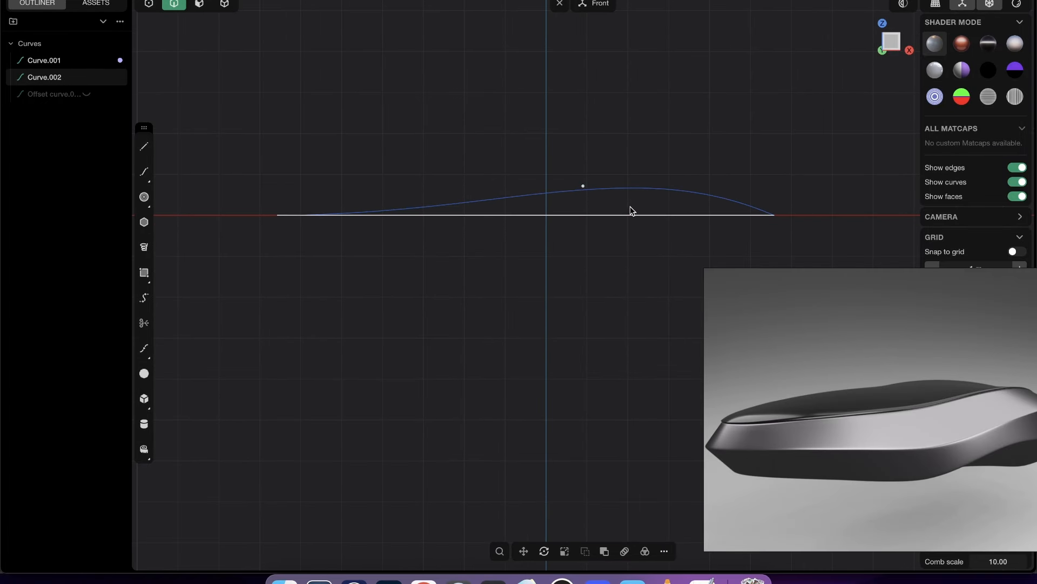
# - Apply the outline curve's light blue material to the profile curve
pyautogui.moveTo(630, 206); pyautogui.dragTo(652, 243, button='middle')
pyautogui.click(616, 179)
pyautogui.scroll(3, 592, 187)
pyautogui.click(583, 149)
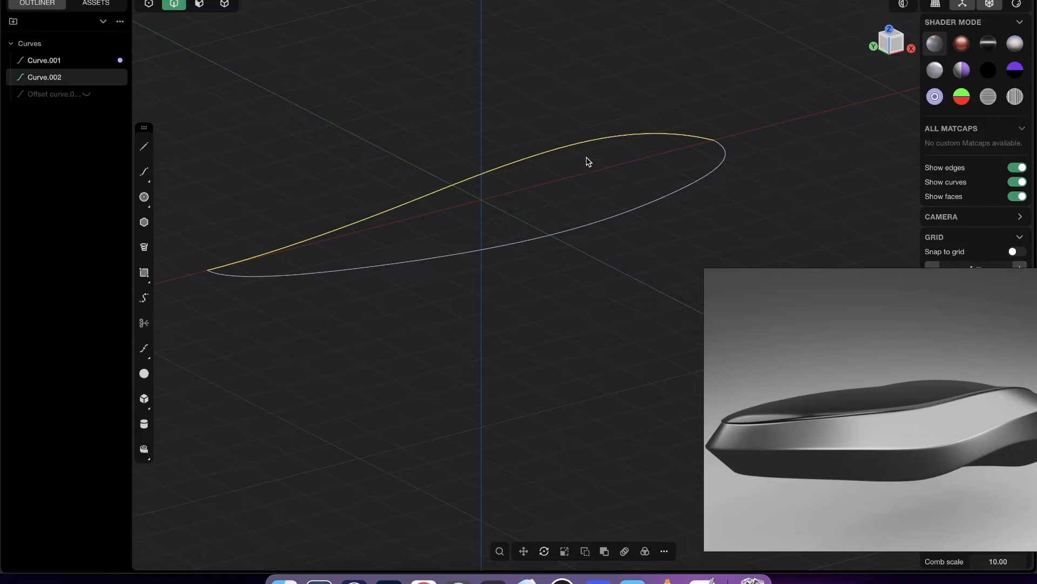
pyautogui.keyDown('shift'); pyautogui.moveTo(587, 158); pyautogui.dragTo(677, 173, button='middle'); pyautogui.keyUp('shift')
pyautogui.moveTo(122, 75); pyautogui.dragTo(123, 73)
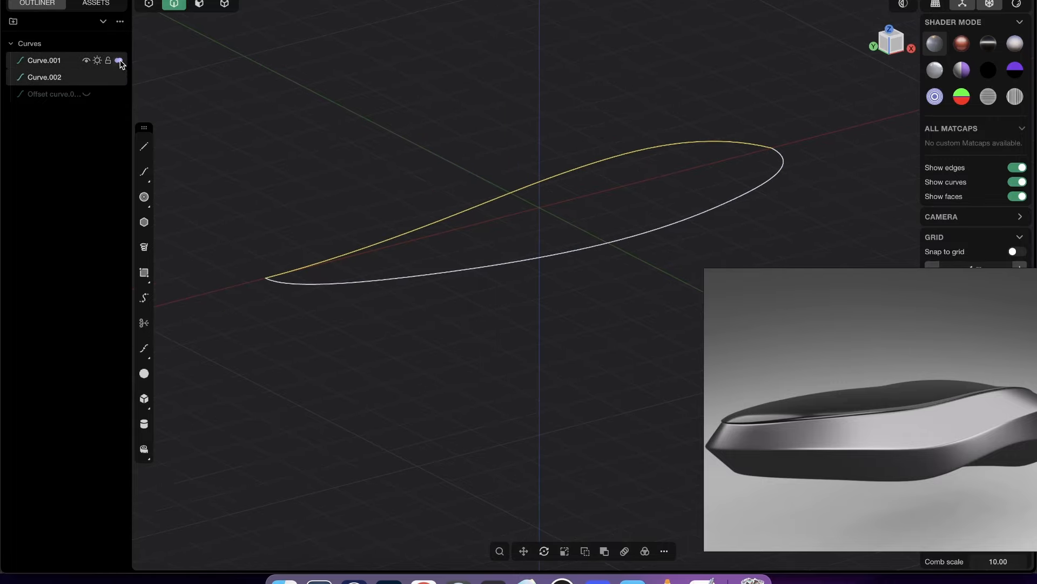
pyautogui.click(308, 106)
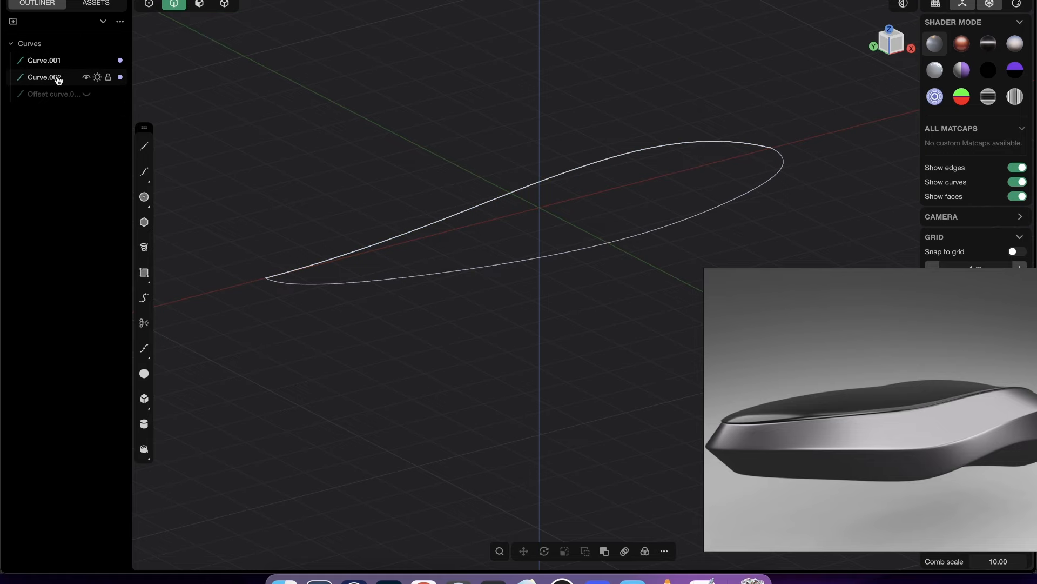
# - Select the outline and profile curves and use Project to combine them into one 3D curve
pyautogui.moveTo(706, 148)
pyautogui.mouseDown(button='middle')
pyautogui.moveTo(766, 128)
pyautogui.moveTo(714, 143)
pyautogui.mouseUp(button='middle')
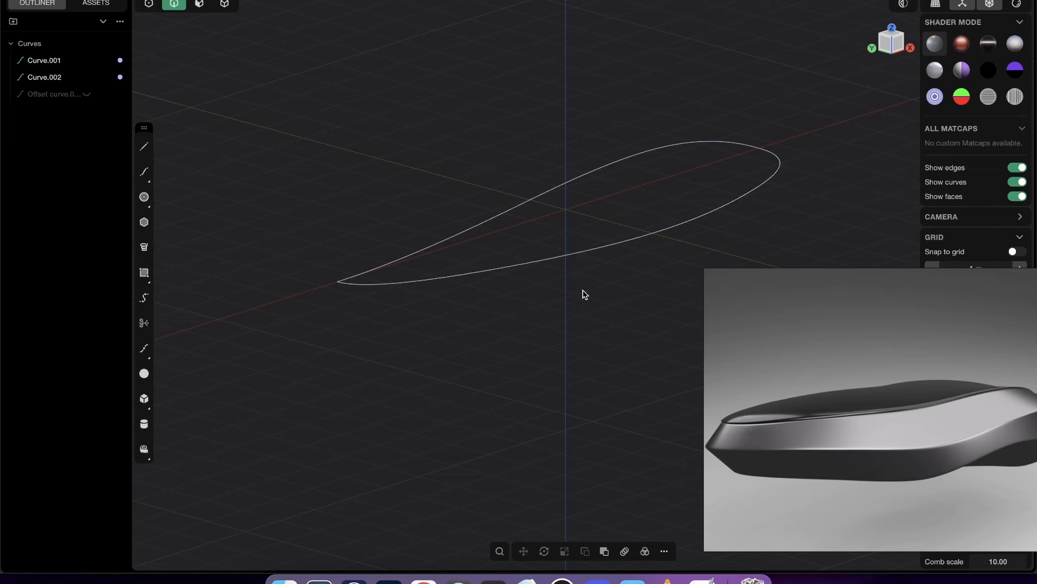
pyautogui.moveTo(646, 199); pyautogui.dragTo(646, 146, button='middle')
pyautogui.click(711, 234)
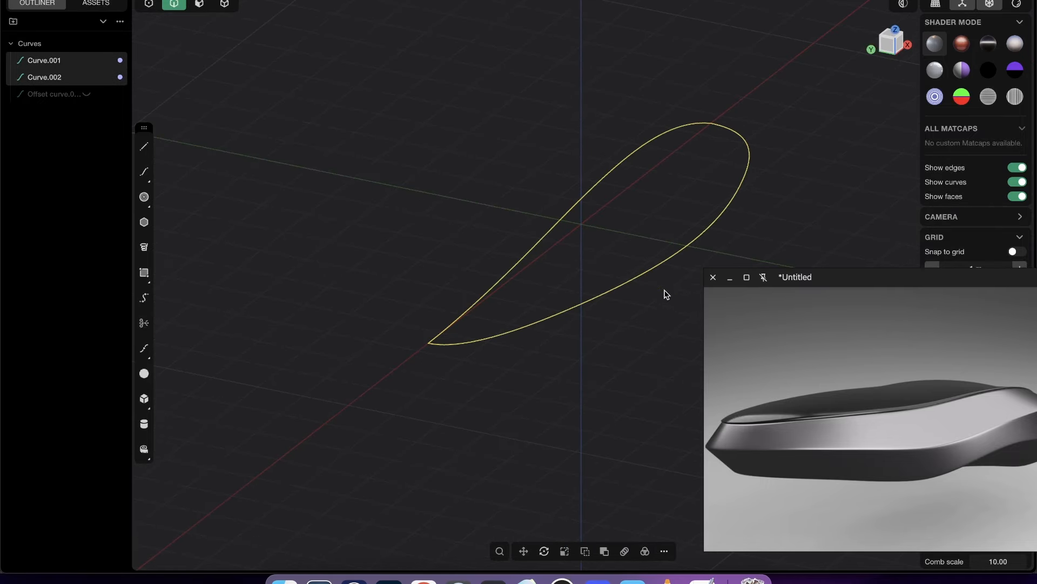
pyautogui.moveTo(664, 291); pyautogui.dragTo(646, 276, button='middle')
pyautogui.write('fpro')
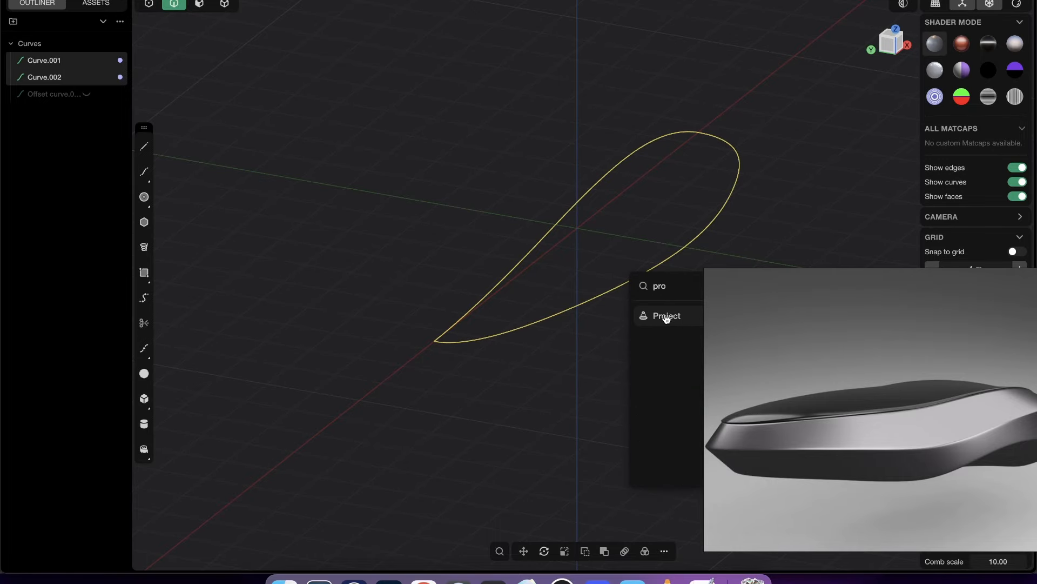
pyautogui.click(677, 316)
pyautogui.moveTo(676, 351); pyautogui.dragTo(561, 317, button='middle')
pyautogui.click(668, 208)
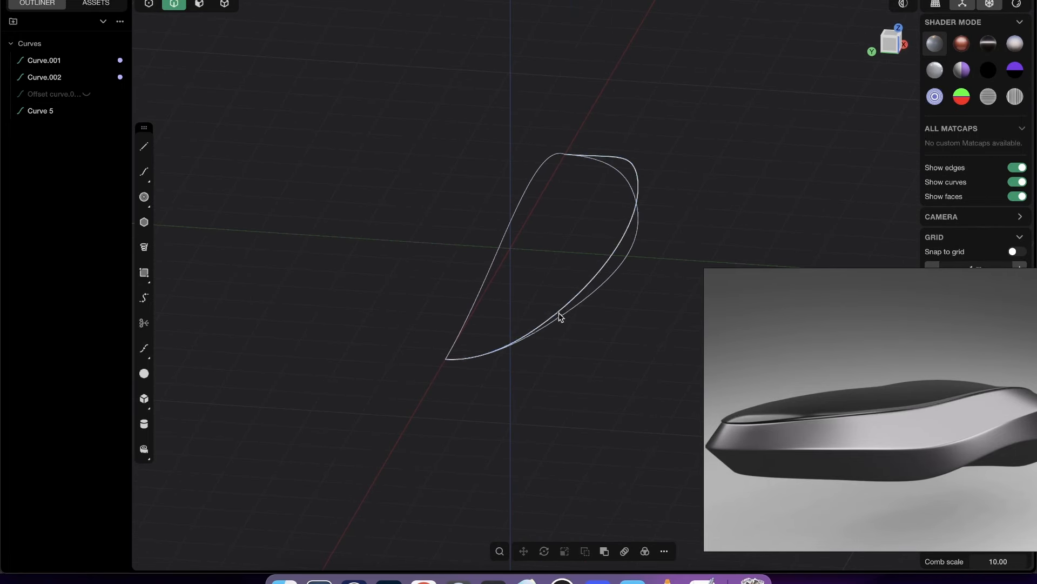
# - Inspect the projected 3D curve against its two source curves in perspective and in the Front view
pyautogui.press('1')
pyautogui.press('2')
pyautogui.moveTo(626, 292)
pyautogui.mouseDown(button='middle')
pyautogui.moveTo(625, 239)
pyautogui.moveTo(505, 246)
pyautogui.moveTo(579, 238)
pyautogui.moveTo(531, 265)
pyautogui.moveTo(543, 255)
pyautogui.mouseUp(button='middle')
pyautogui.click(893, 44)
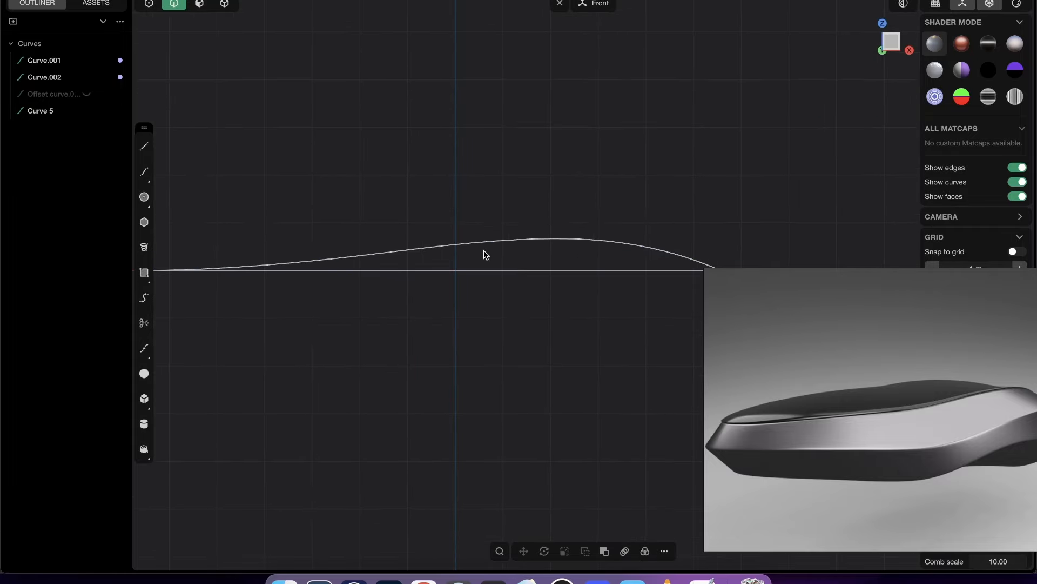
# - Hide the Top view outline and Front view profile source curves, keeping only the projected 3D curve shown
pyautogui.moveTo(646, 281); pyautogui.dragTo(598, 364, button='middle')
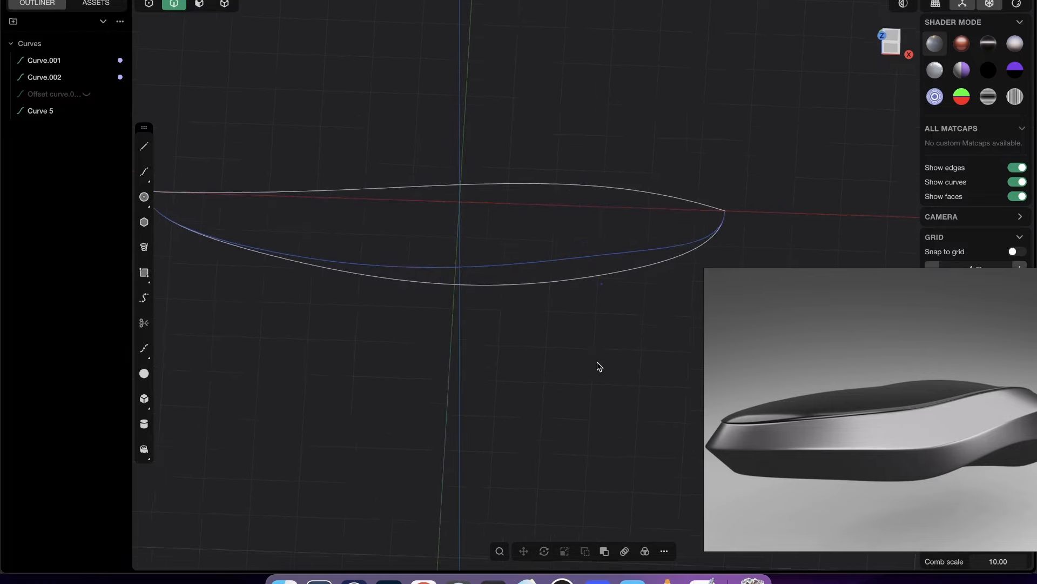
pyautogui.moveTo(573, 61); pyautogui.dragTo(732, 79, button='middle')
pyautogui.click(895, 42)
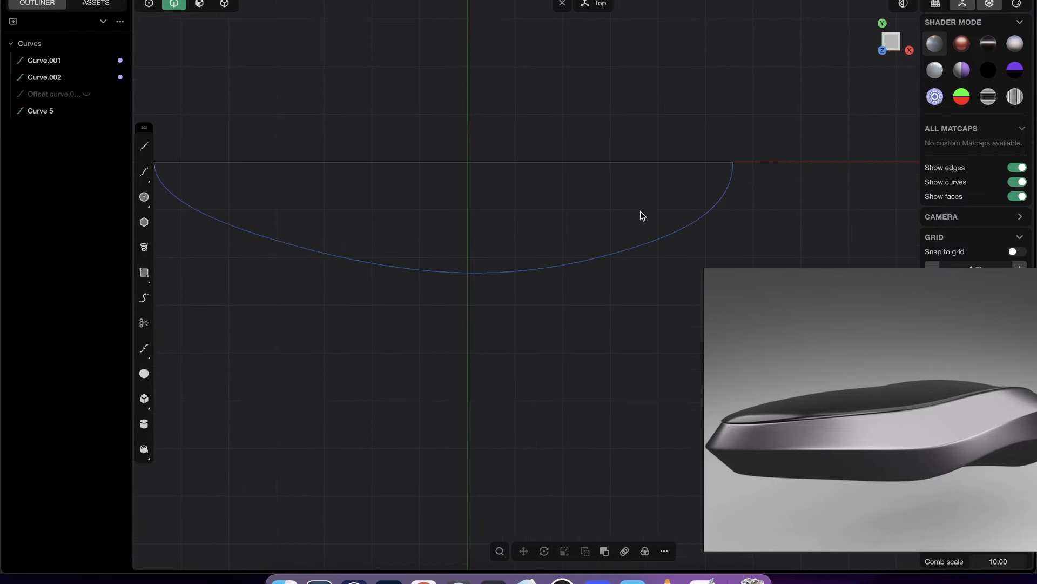
pyautogui.moveTo(642, 216); pyautogui.dragTo(513, 213, button='middle')
pyautogui.click(562, 204)
pyautogui.click(615, 264)
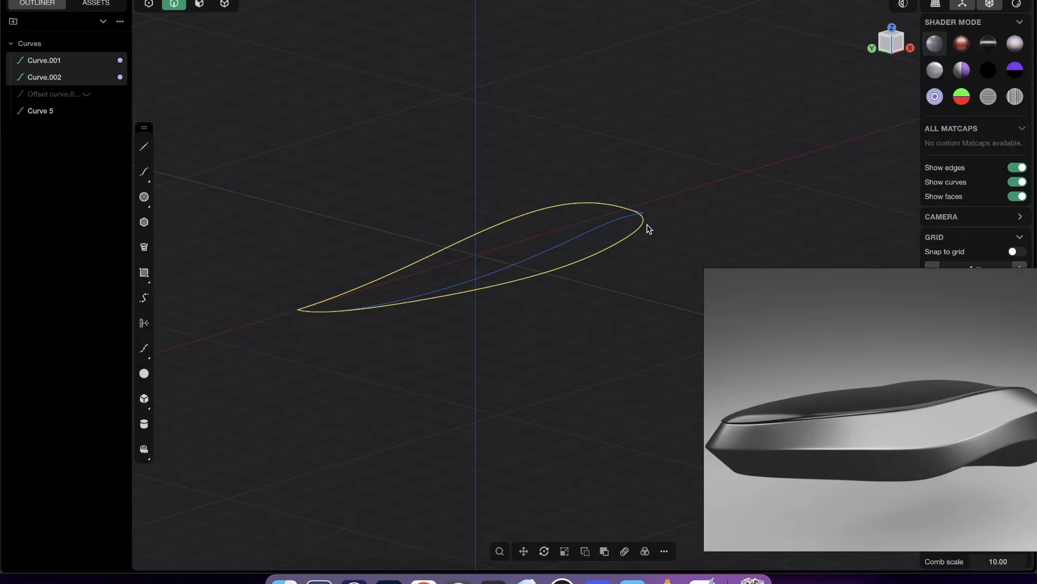
pyautogui.moveTo(646, 225); pyautogui.dragTo(606, 269, button='middle')
pyautogui.press('h')
# - Give the projected 3D curve a red material, RGB 255, 0, 0
pyautogui.click(611, 227)
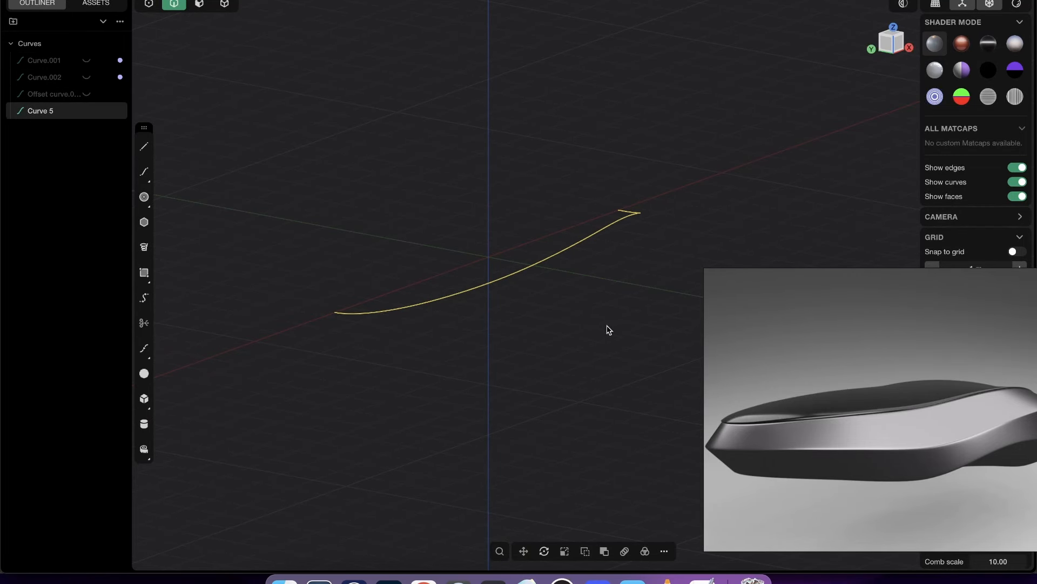
pyautogui.press('m')
pyautogui.click(246, 261)
pyautogui.moveTo(291, 318); pyautogui.dragTo(479, 203)
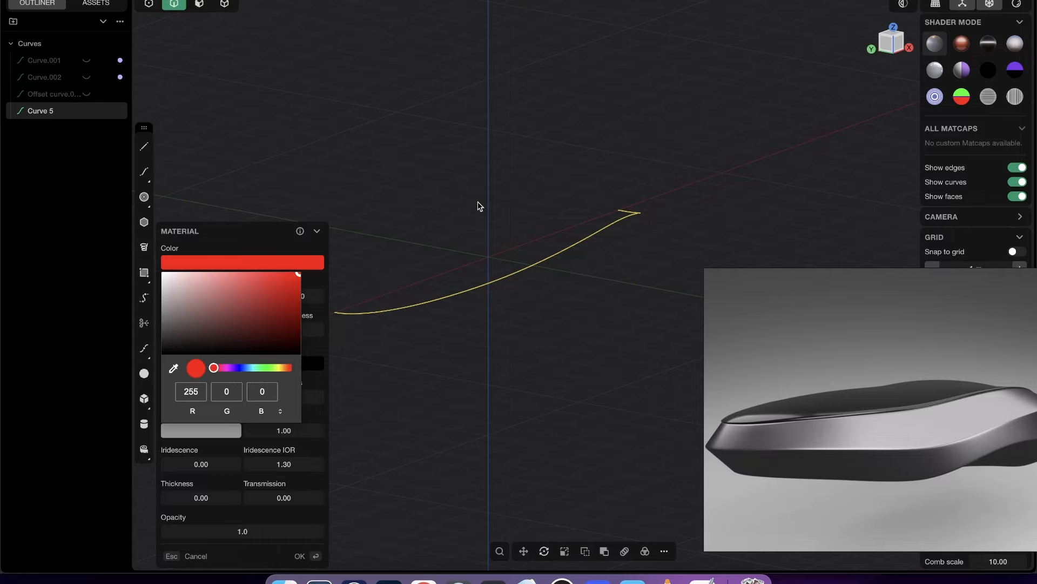
pyautogui.rightClick(495, 192)
pyautogui.click(496, 193)
pyautogui.moveTo(584, 225); pyautogui.dragTo(597, 278, button='middle')
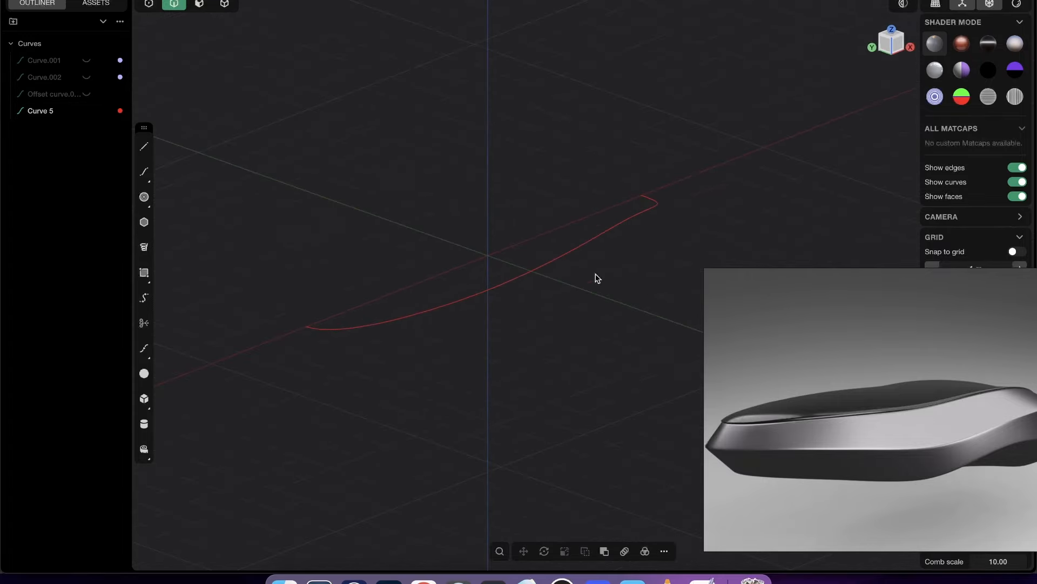
# - In the Front view, draw a wavy control-point curve below the red curve, extending past both ends and dipping near the middle
pyautogui.moveTo(646, 252); pyautogui.dragTo(851, 96, button='middle')
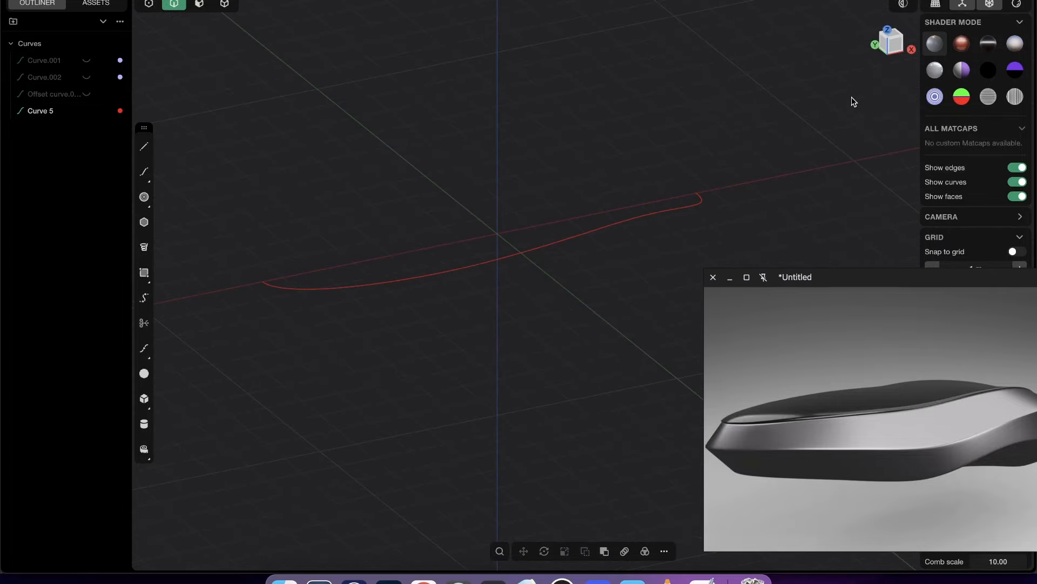
pyautogui.click(896, 52)
pyautogui.keyDown('shift'); pyautogui.moveTo(429, 298); pyautogui.dragTo(470, 244, button='middle'); pyautogui.keyUp('shift')
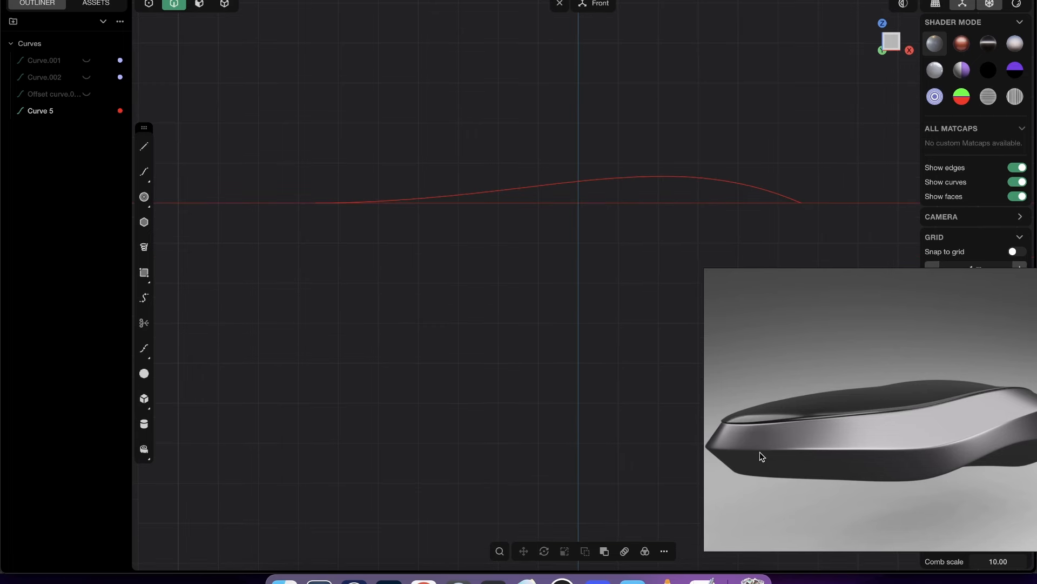
pyautogui.hscroll(1, 964, 439)
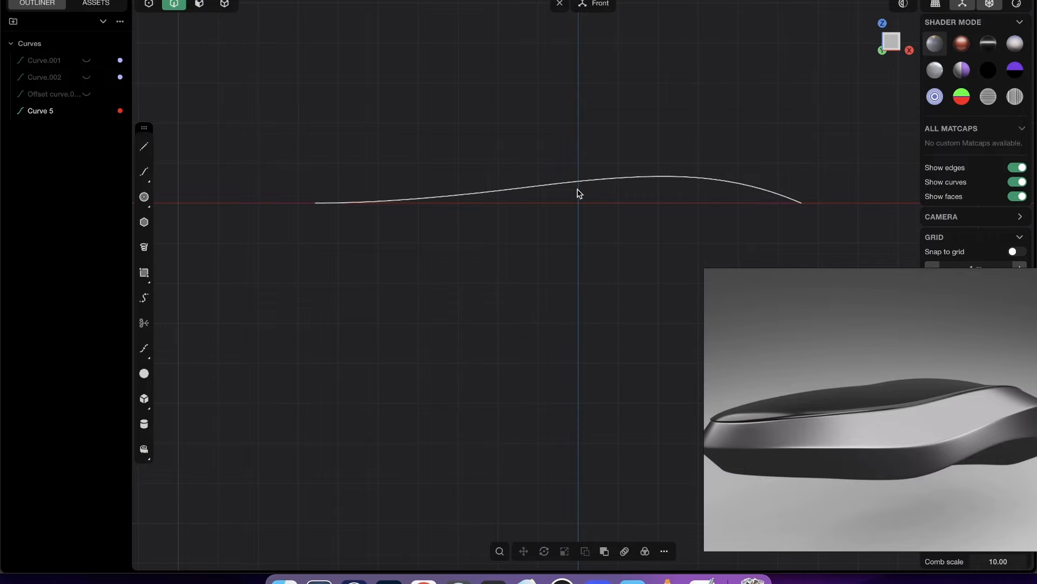
pyautogui.keyDown('shift'); pyautogui.moveTo(546, 127); pyautogui.dragTo(589, 107, button='middle'); pyautogui.keyUp('shift')
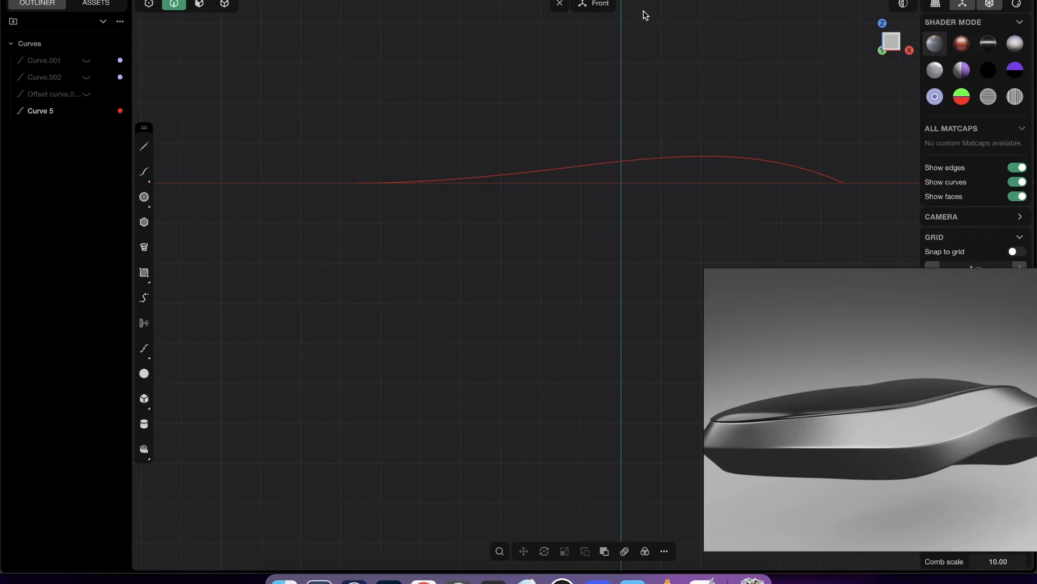
pyautogui.keyDown('shift'); pyautogui.moveTo(408, 271); pyautogui.dragTo(447, 250, button='middle'); pyautogui.keyUp('shift')
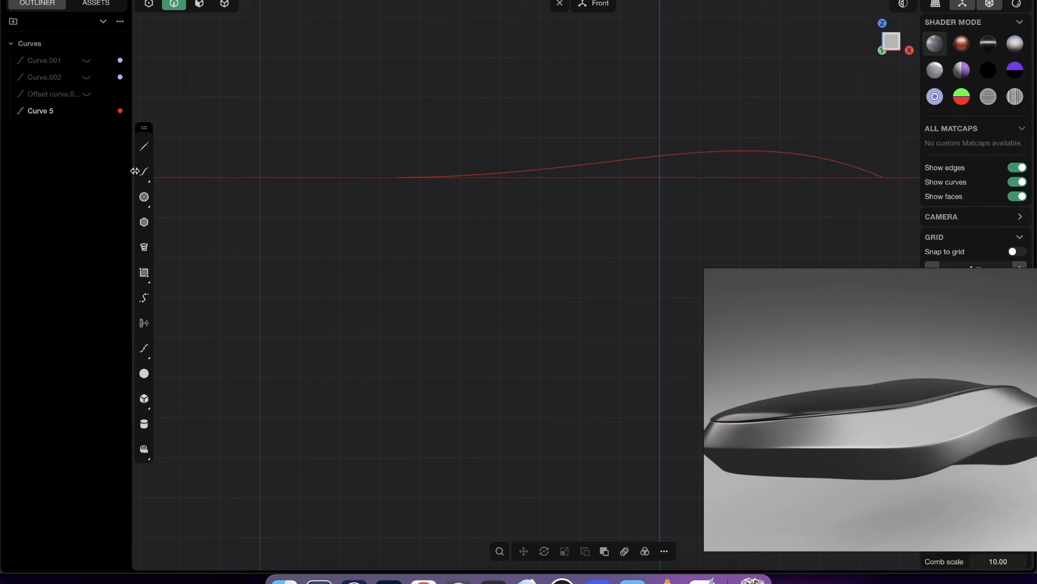
pyautogui.click(144, 173)
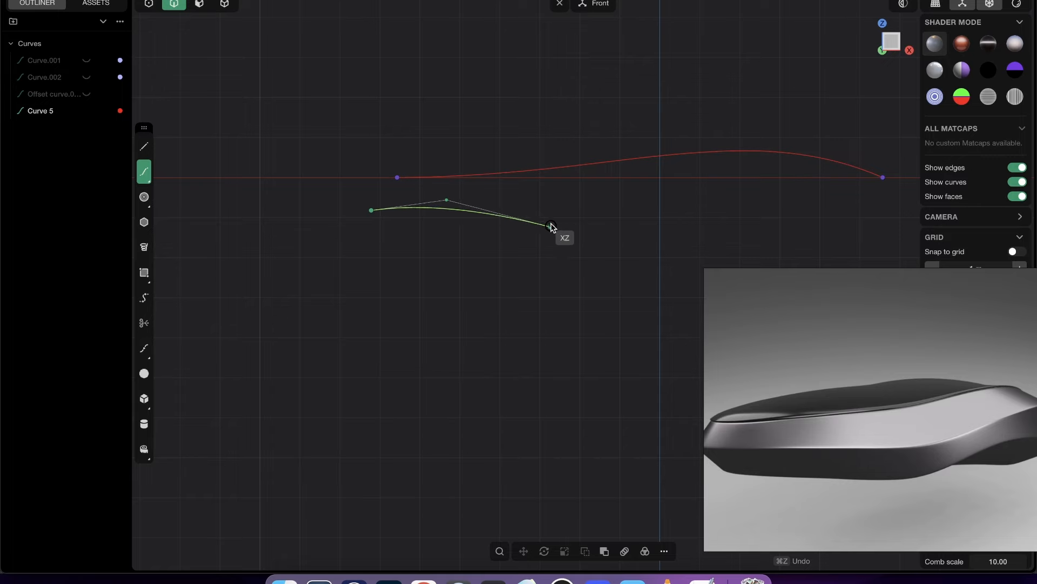
pyautogui.click(576, 214)
pyautogui.hscroll(5, 562, 211)
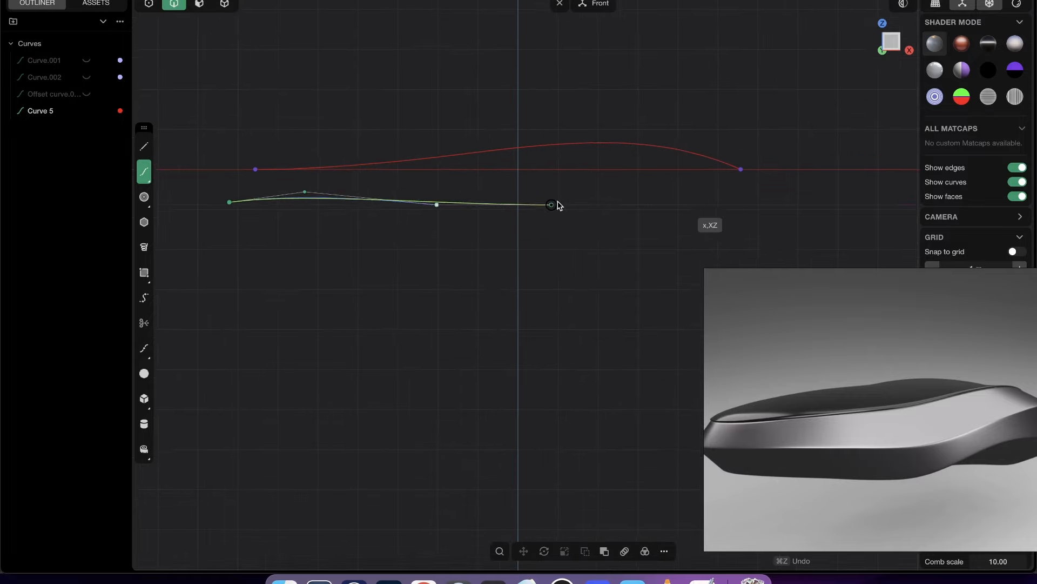
pyautogui.click(576, 226)
pyautogui.hscroll(3, 684, 211)
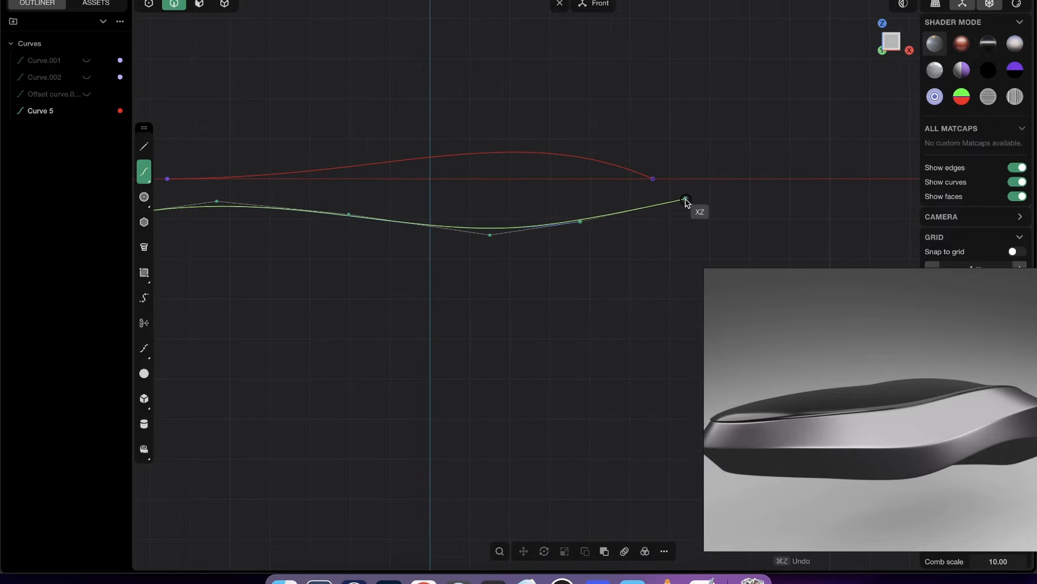
pyautogui.click(621, 206)
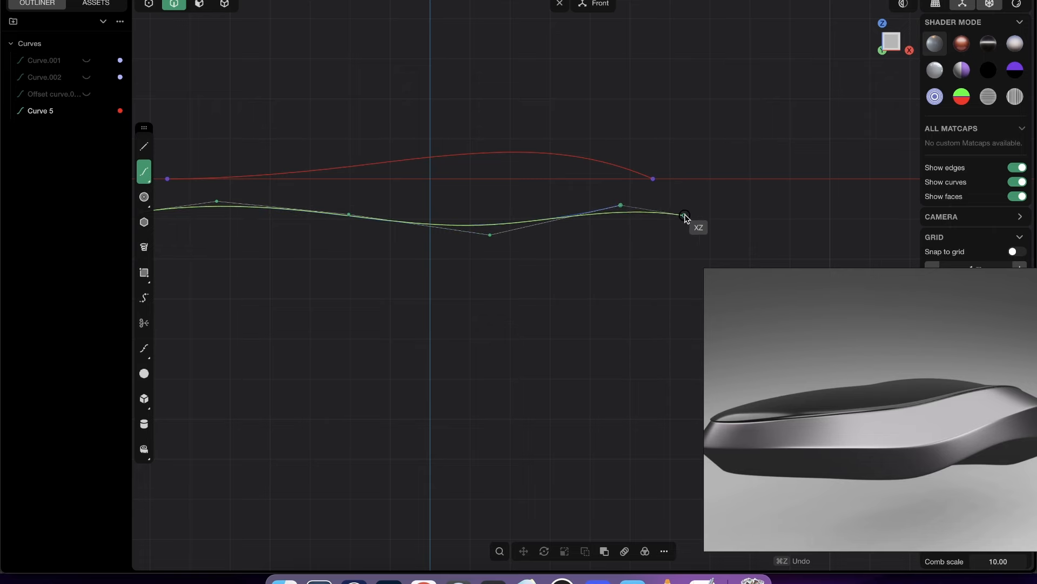
pyautogui.click(702, 215)
pyautogui.rightClick(712, 195)
pyautogui.hscroll(-3, 710, 194)
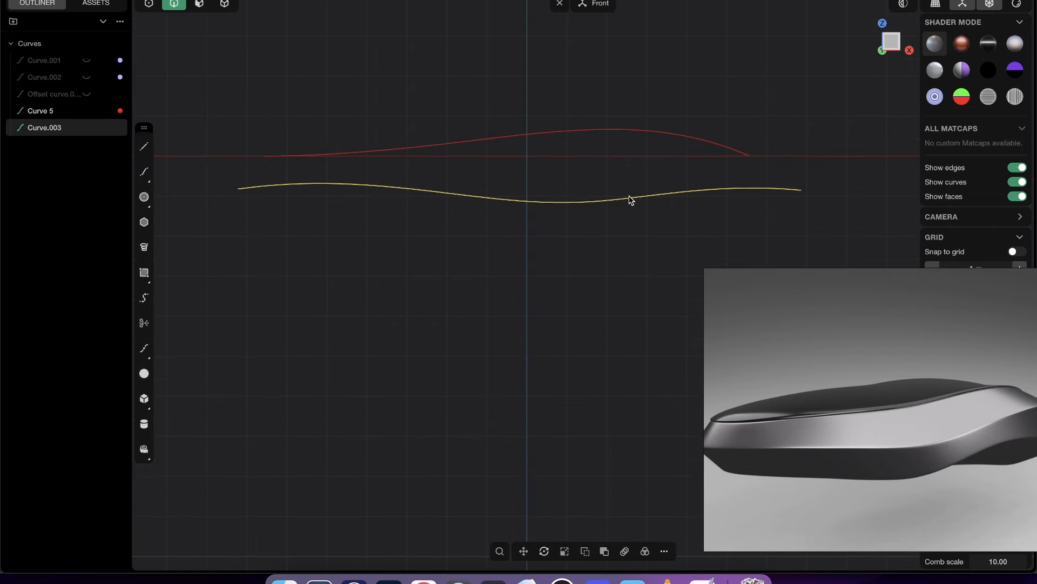
# - Reshape the wavy curve's inner control points, lowering the third and shifting the fourth toward +X to broaden the central dip
pyautogui.press('1')
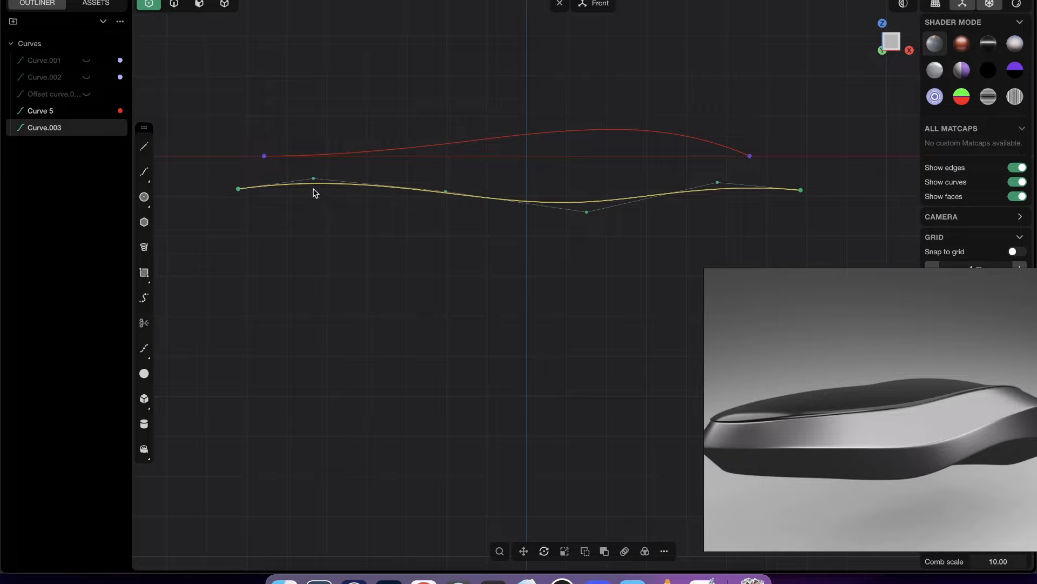
pyautogui.moveTo(314, 179)
pyautogui.mouseDown()
pyautogui.moveTo(316, 189)
pyautogui.moveTo(321, 181)
pyautogui.mouseUp()
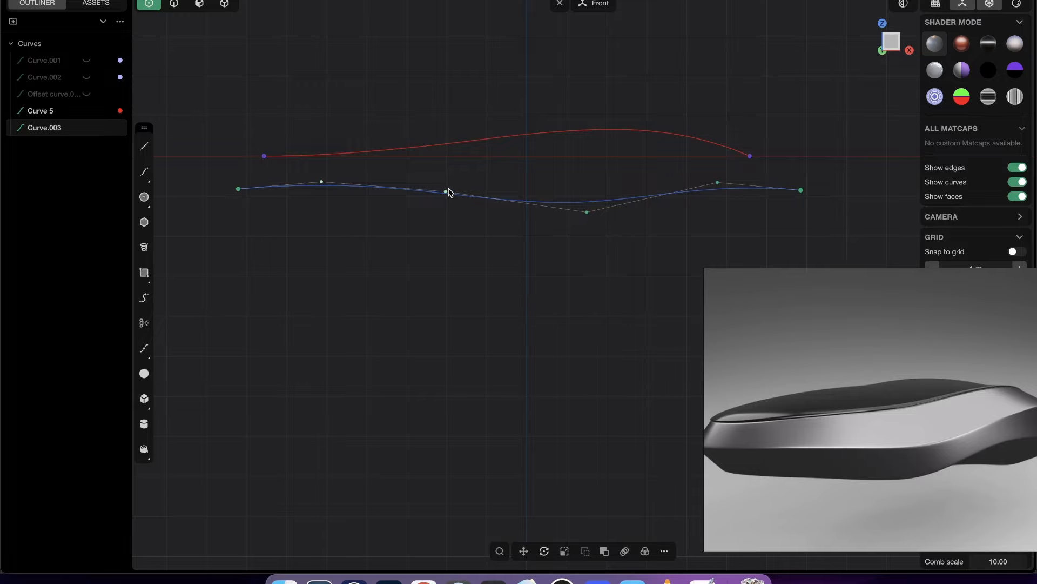
pyautogui.moveTo(446, 192); pyautogui.dragTo(455, 202)
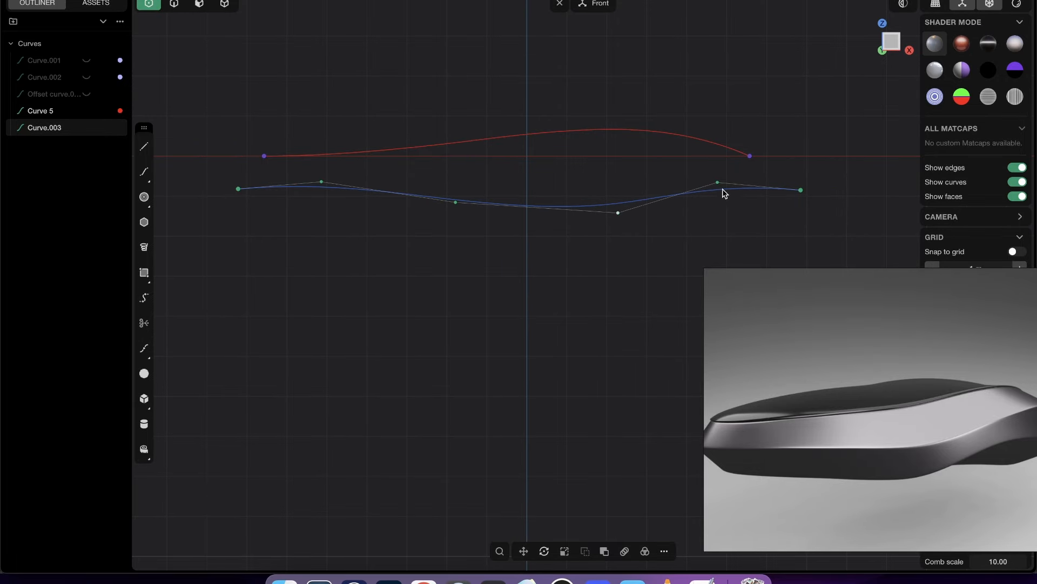
pyautogui.press('2')
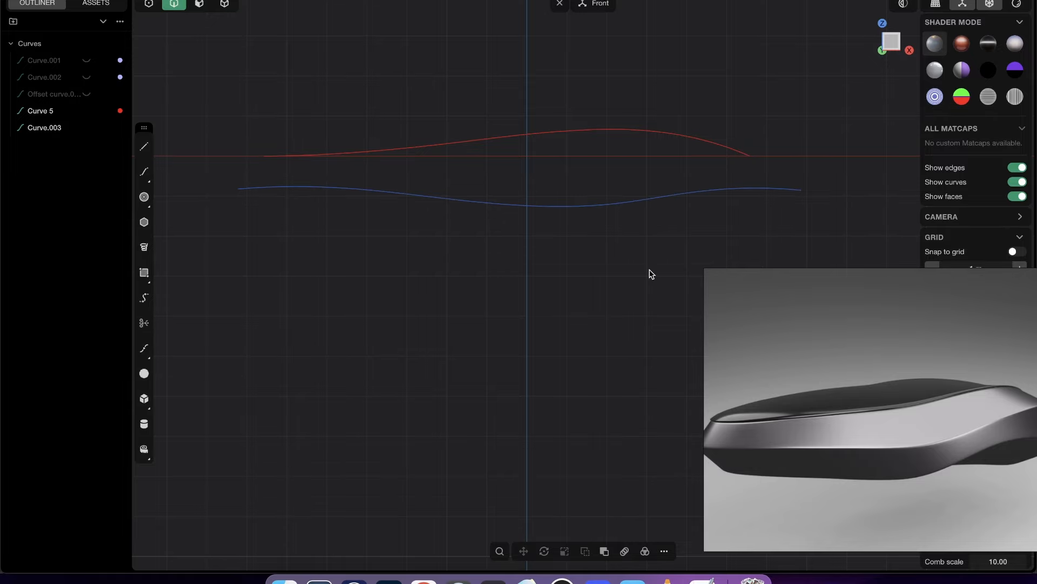
# - In the Top view, start a control-point outline at the wavy curve's -X endpoint, leaving straight along Y and sweeping outside the red curve
pyautogui.moveTo(606, 214); pyautogui.dragTo(687, 276, button='middle')
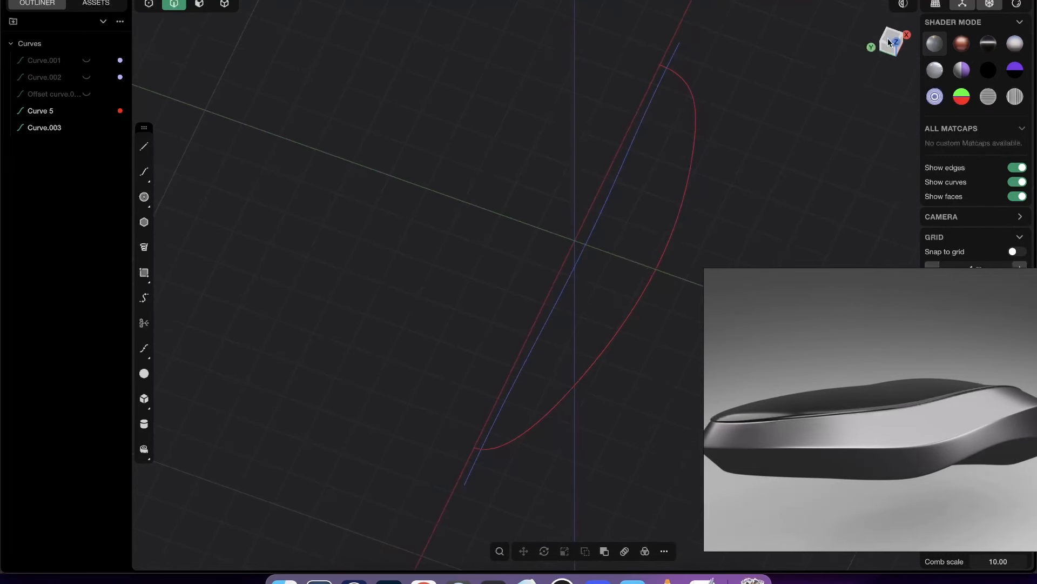
pyautogui.click(890, 42)
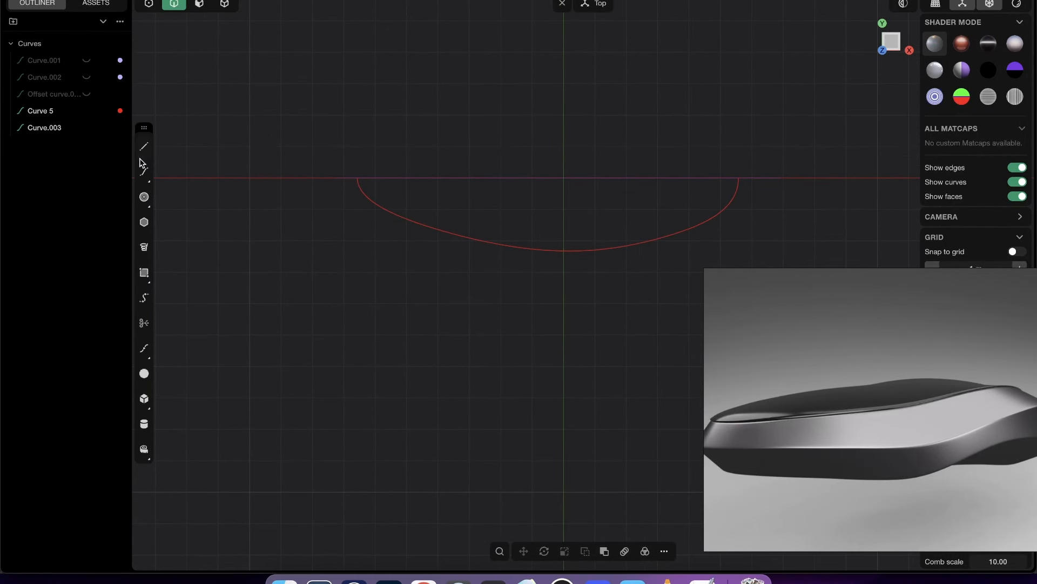
pyautogui.click(145, 173)
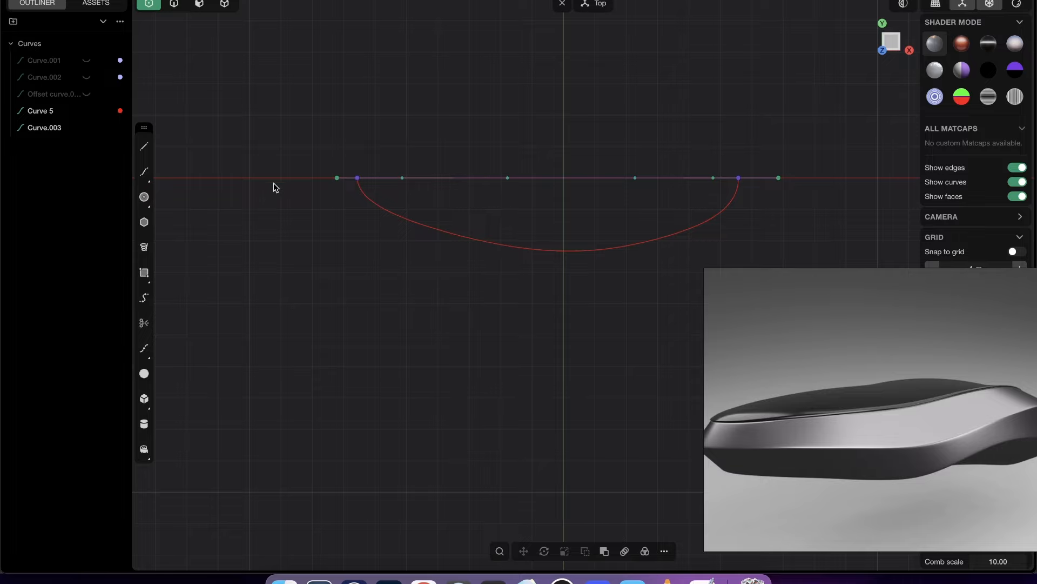
pyautogui.click(144, 171)
pyautogui.scroll(3, 343, 183)
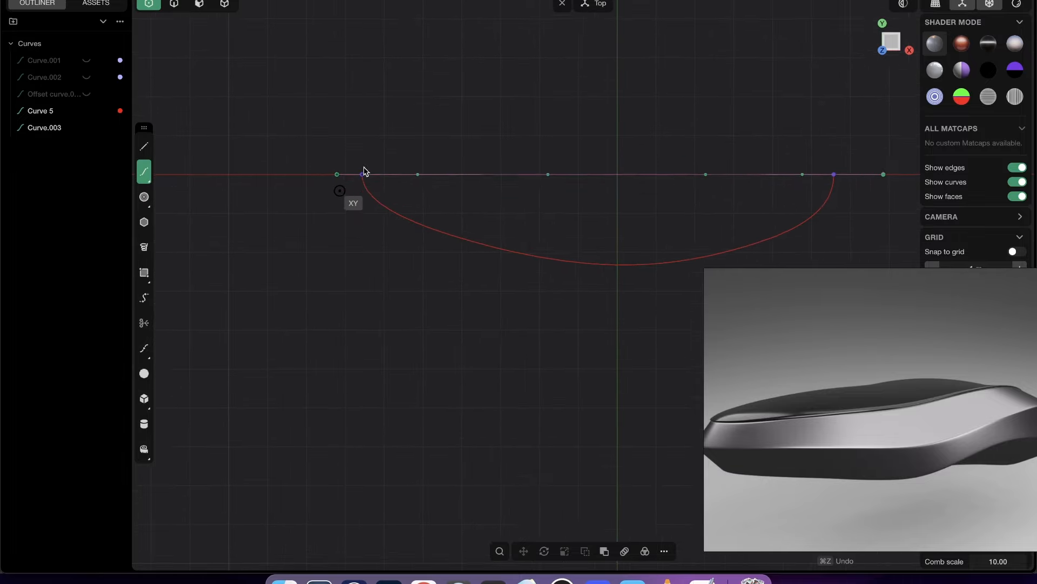
pyautogui.click(336, 174)
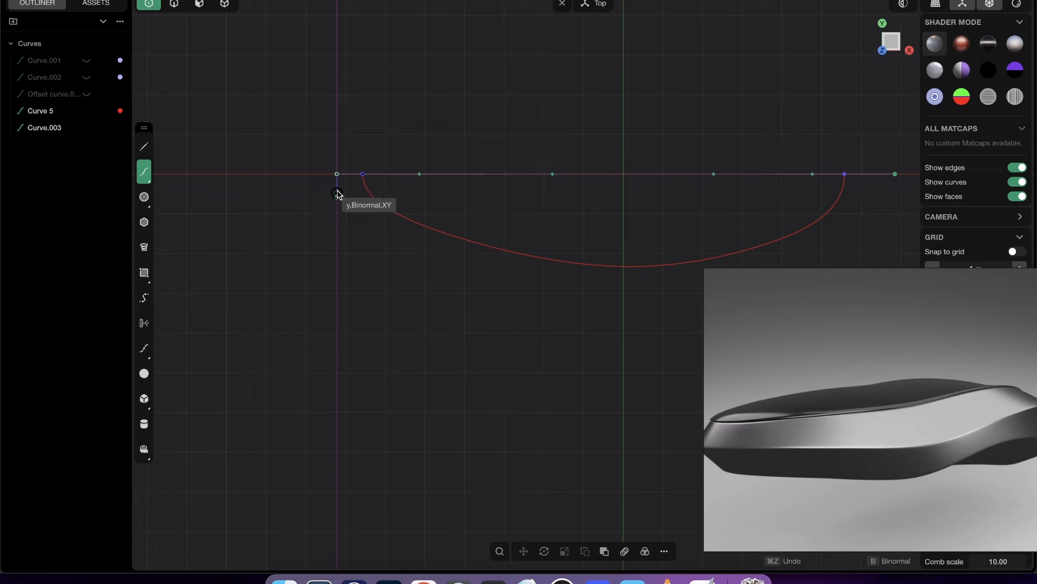
pyautogui.click(337, 207)
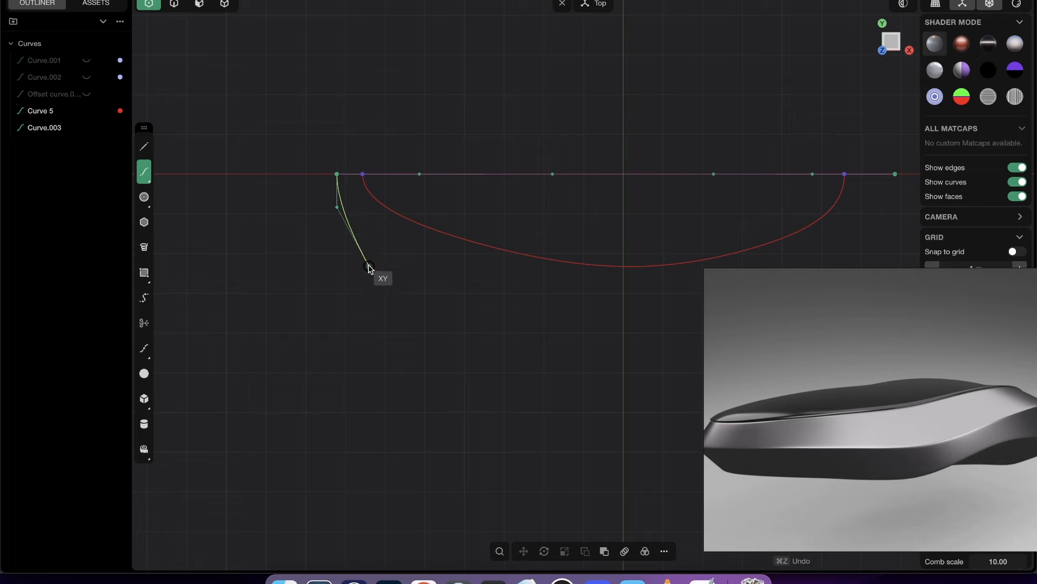
pyautogui.click(366, 252)
pyautogui.click(537, 302)
# - Continue the outline around the red curve and finish it at the wavy curve's +X endpoint, arriving straight along Y
pyautogui.keyDown('shift'); pyautogui.moveTo(657, 304); pyautogui.dragTo(512, 292, button='middle'); pyautogui.keyUp('shift')
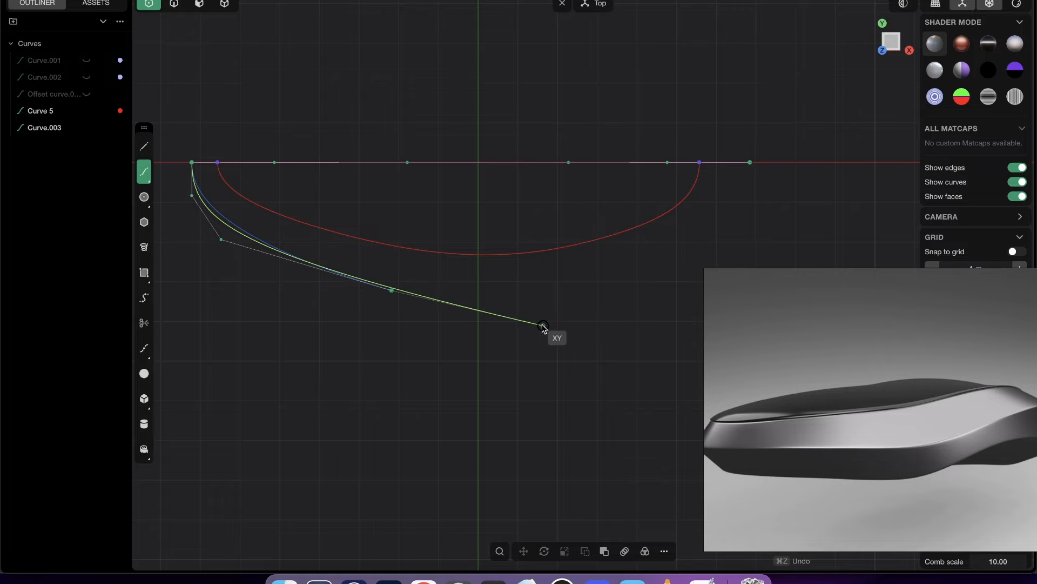
pyautogui.click(521, 321)
pyautogui.keyDown('shift'); pyautogui.moveTo(649, 289); pyautogui.dragTo(574, 295, button='middle'); pyautogui.keyUp('shift')
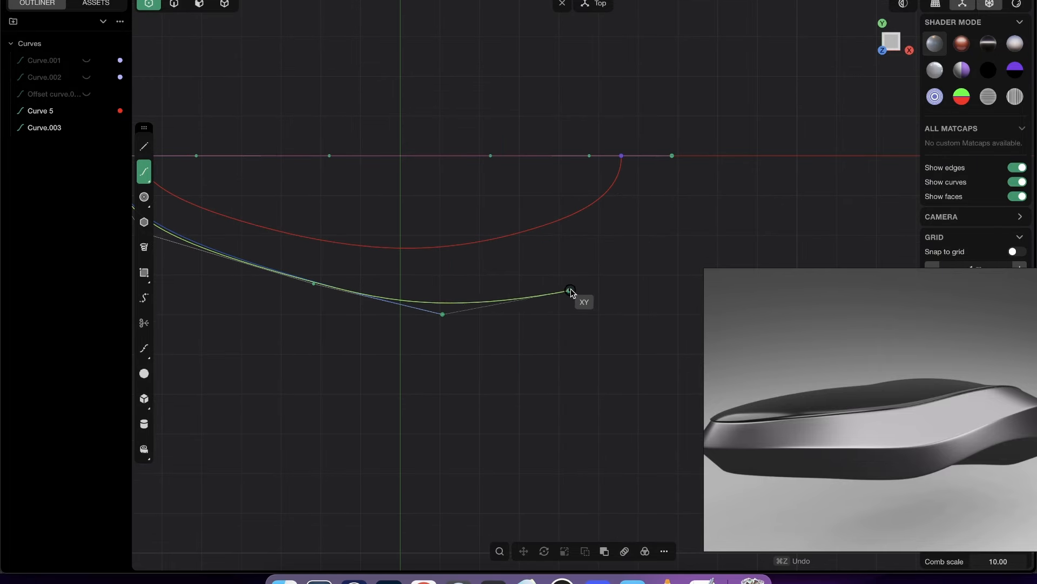
pyautogui.click(579, 287)
pyautogui.keyDown('shift'); pyautogui.moveTo(677, 174); pyautogui.dragTo(660, 223, button='middle'); pyautogui.keyUp('shift')
pyautogui.press('super+z')
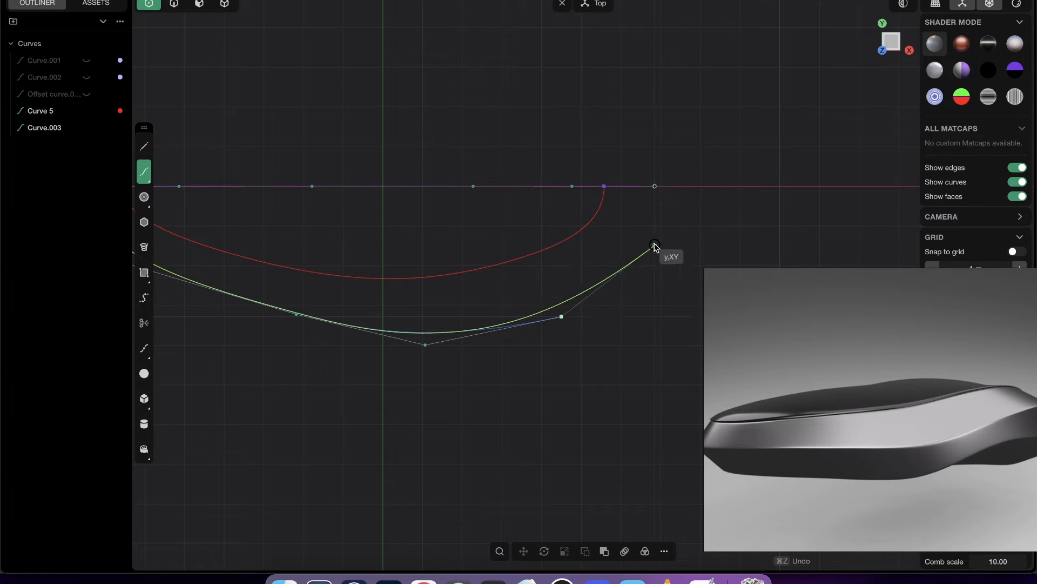
pyautogui.click(655, 229)
pyautogui.click(655, 187)
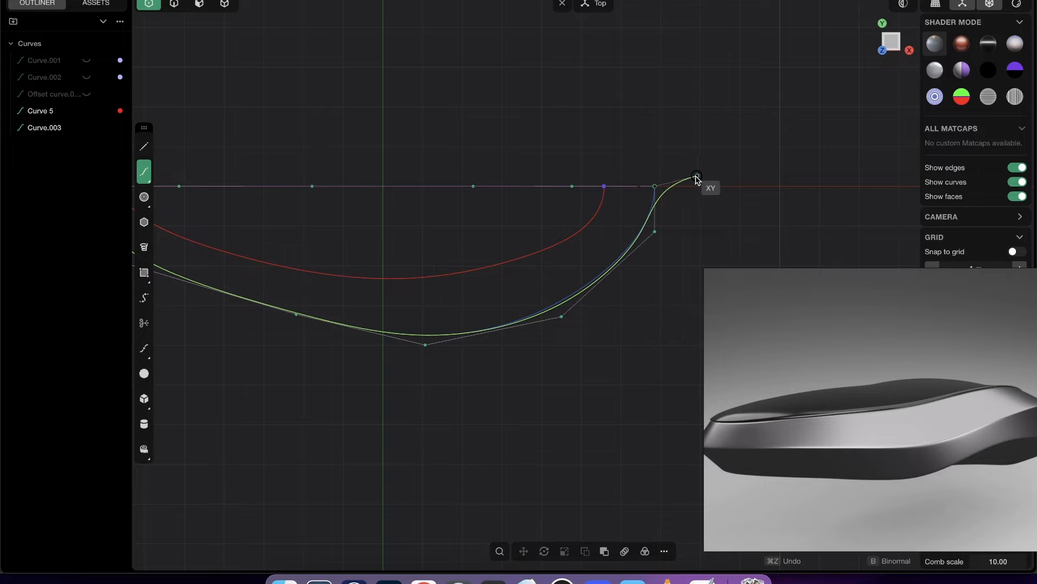
pyautogui.rightClick(695, 180)
# - Move the new outline's control point between its widest part and the +X end inward to flatten that side
pyautogui.keyDown('shift'); pyautogui.moveTo(679, 214); pyautogui.dragTo(692, 207, button='middle'); pyautogui.keyUp('shift')
pyautogui.scroll(-1, 693, 212)
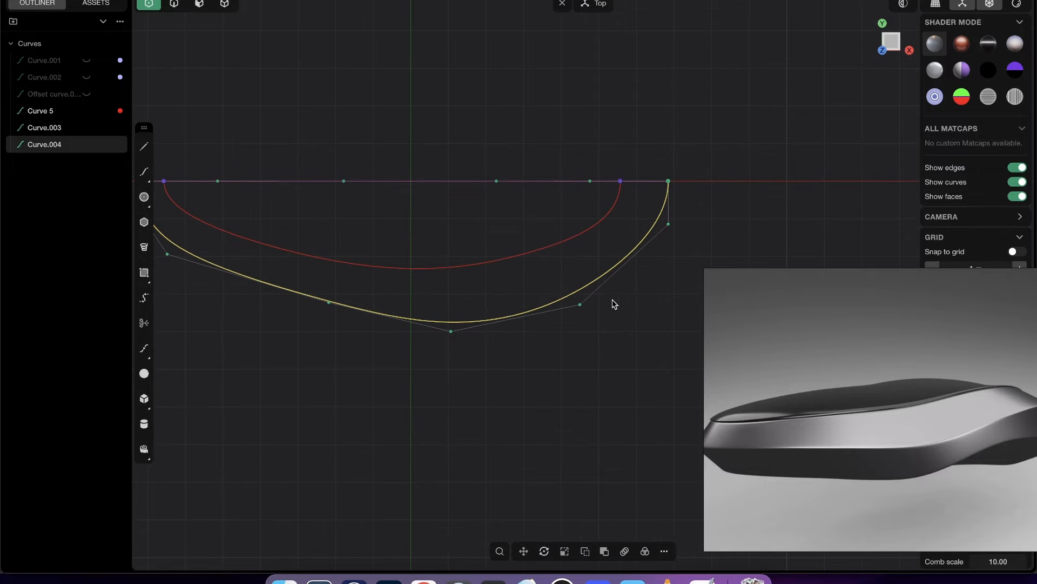
pyautogui.moveTo(580, 305)
pyautogui.mouseDown()
pyautogui.moveTo(546, 300)
pyautogui.moveTo(576, 291)
pyautogui.mouseUp()
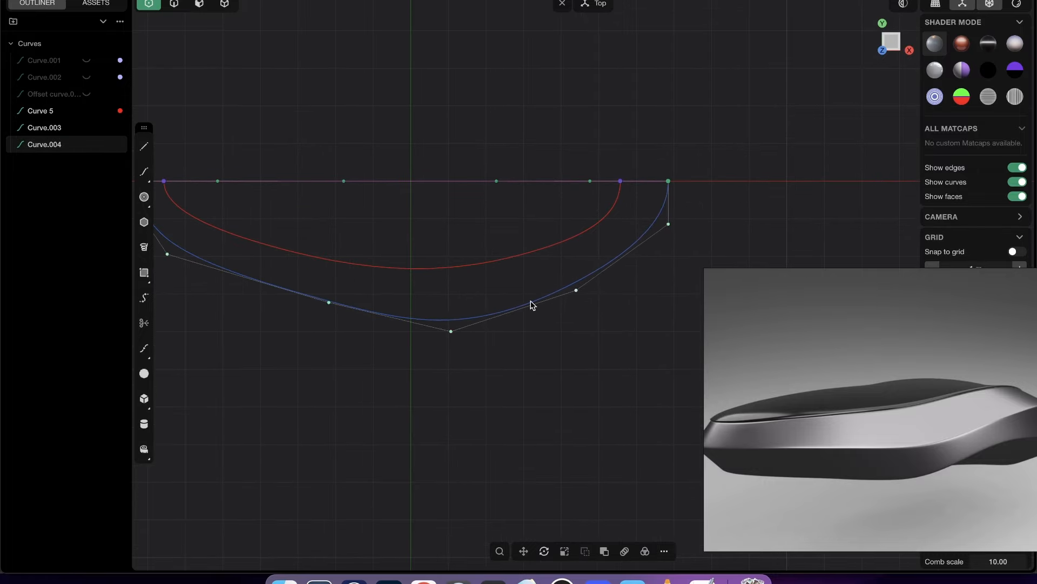
pyautogui.keyDown('shift'); pyautogui.moveTo(532, 305); pyautogui.dragTo(612, 271, button='middle'); pyautogui.keyUp('shift')
pyautogui.moveTo(630, 256); pyautogui.dragTo(634, 259)
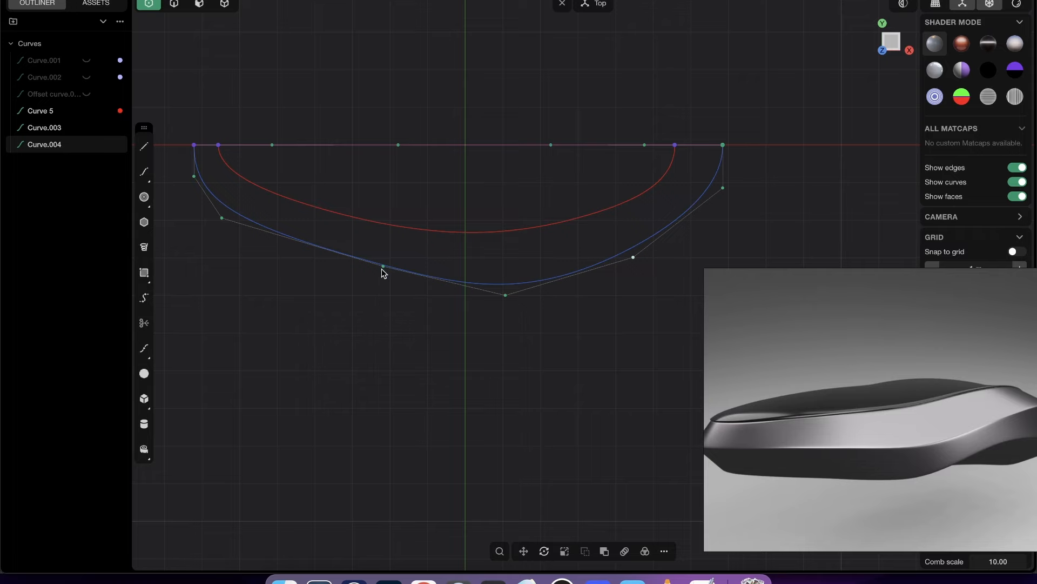
pyautogui.press('2')
# - Move the outline's +X end control point and its neighbour together so the outline's endpoint meets the wavy curve's endpoint
pyautogui.moveTo(416, 271); pyautogui.dragTo(624, 196, button='middle')
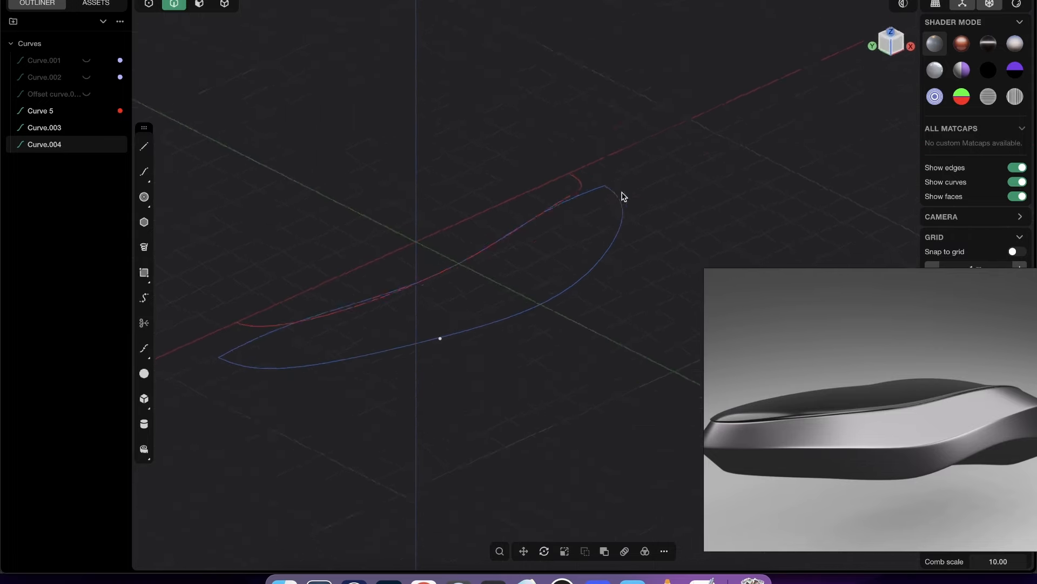
pyautogui.click(602, 228)
pyautogui.press('1')
pyautogui.scroll(5, 619, 211)
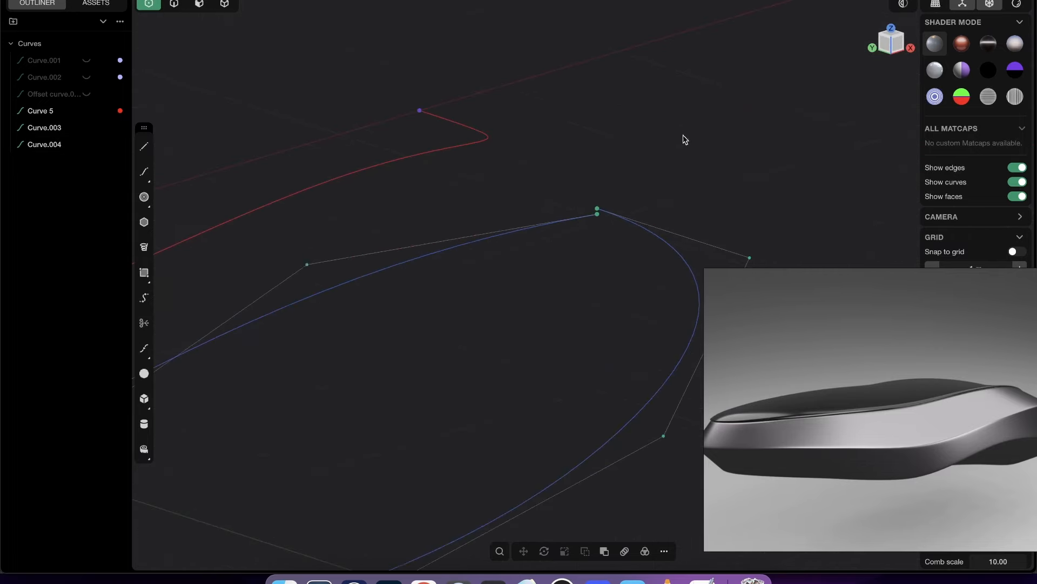
pyautogui.moveTo(683, 140); pyautogui.dragTo(629, 235, button='middle')
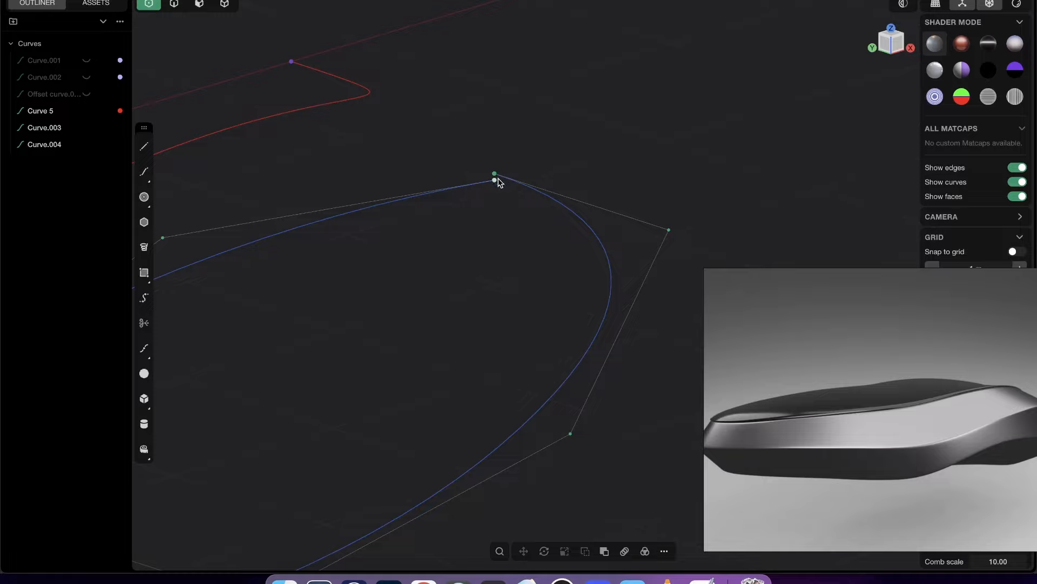
pyautogui.moveTo(512, 188); pyautogui.dragTo(513, 182, button='middle')
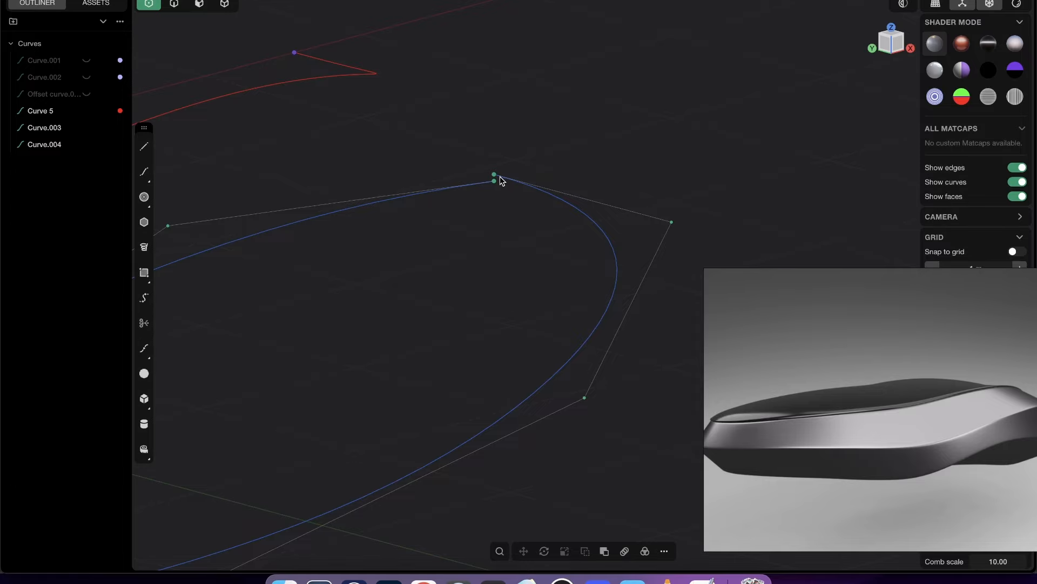
pyautogui.click(500, 177)
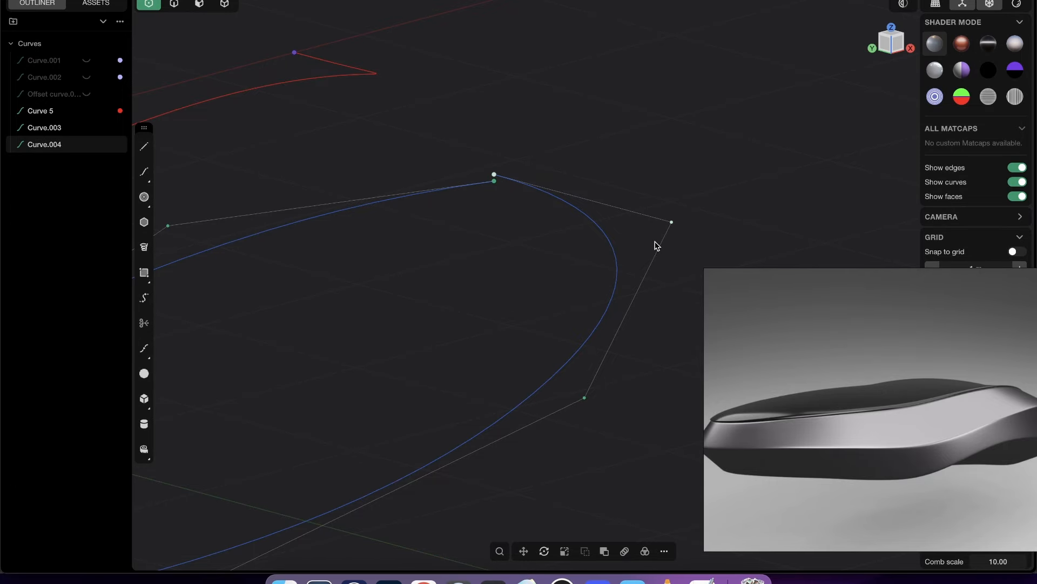
pyautogui.press('g')
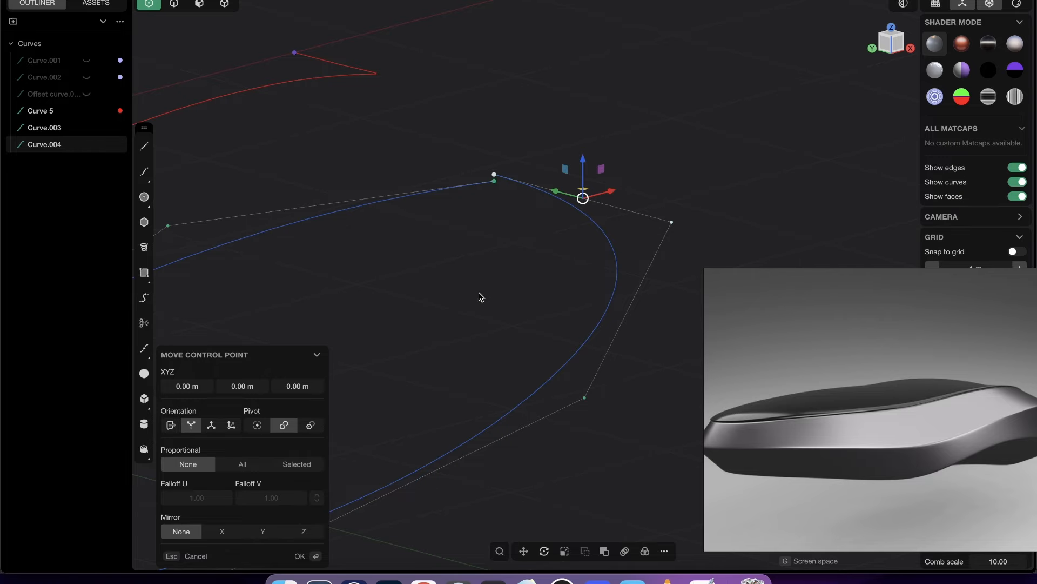
pyautogui.press('v')
pyautogui.scroll(5, 498, 173)
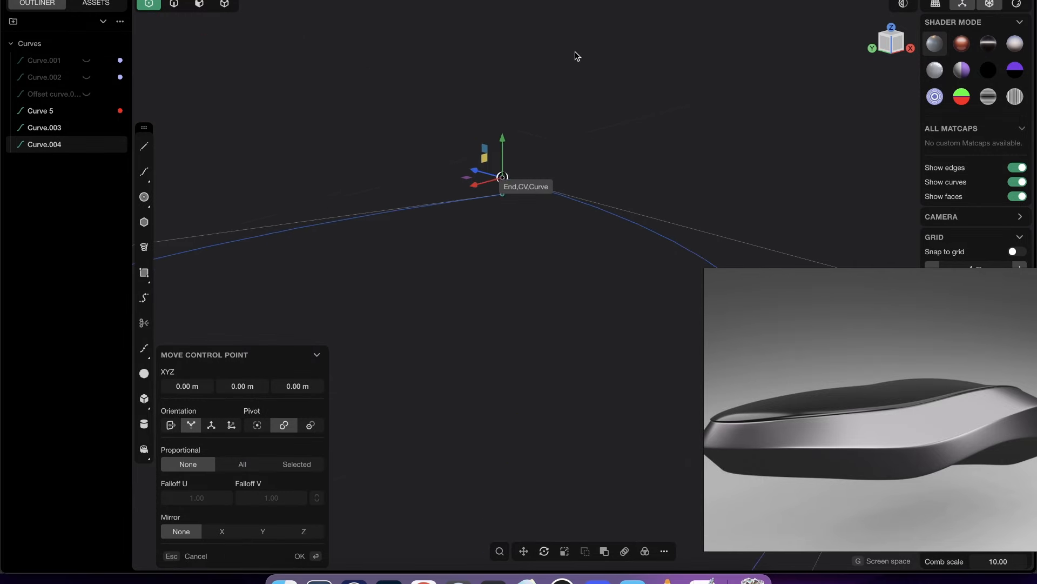
pyautogui.scroll(-3, 510, 180)
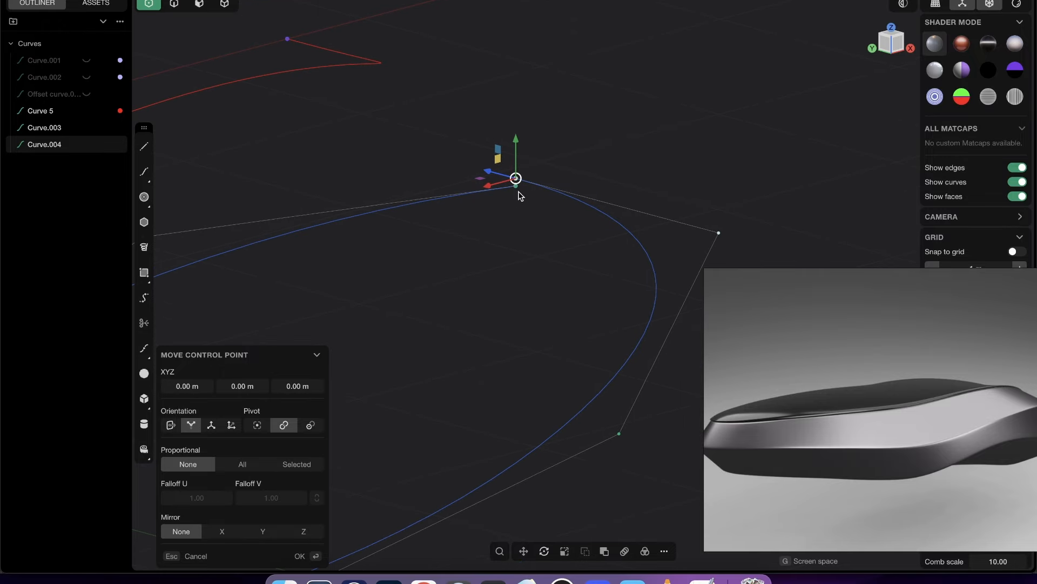
pyautogui.press('g')
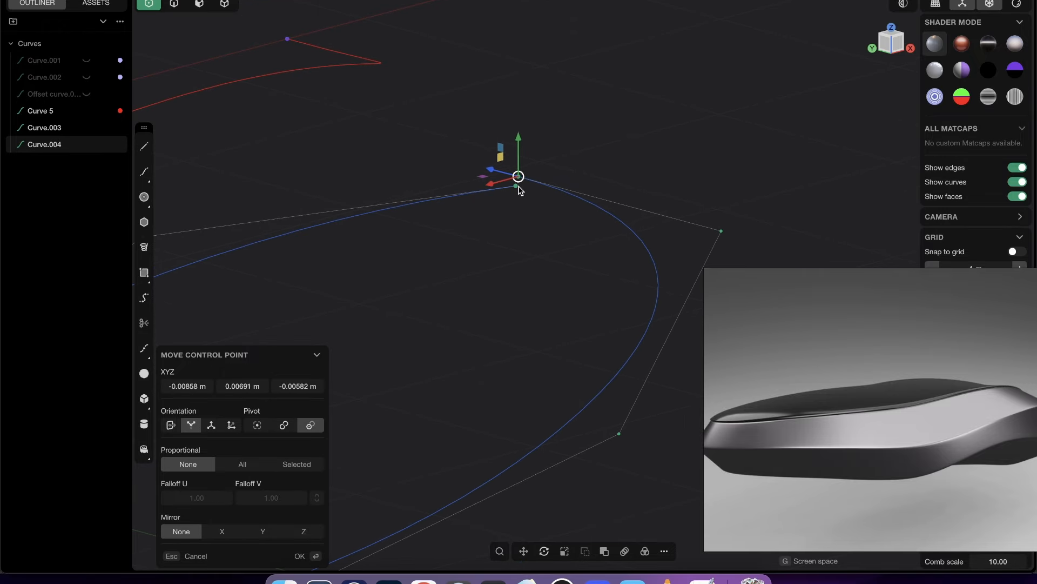
pyautogui.press('Return')
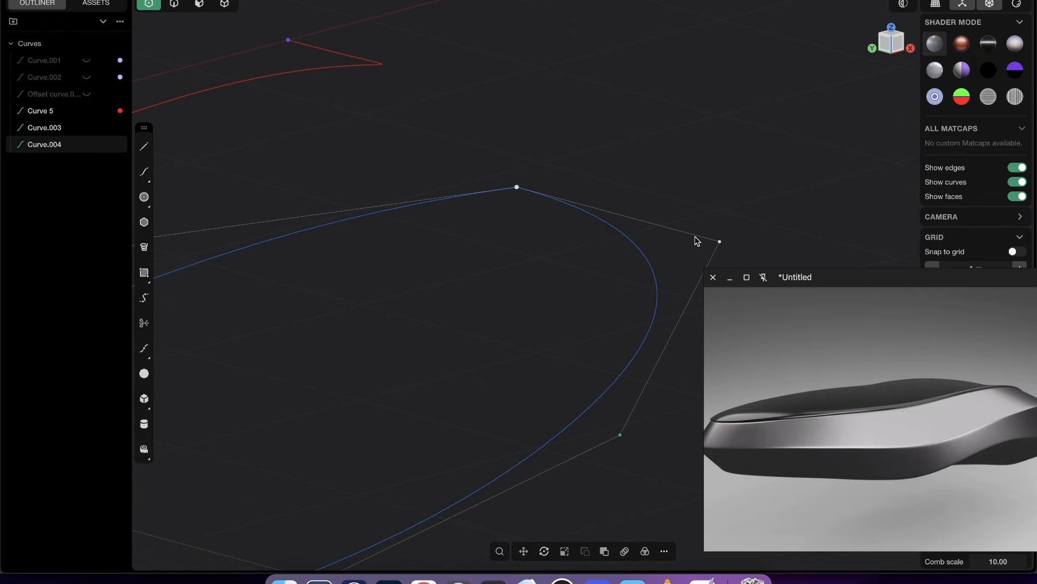
# - Assign a pale lavender-white material, RGB 232, 229, 255, to both the wavy curve and the outline
pyautogui.scroll(-8, 695, 235)
pyautogui.keyDown('shift'); pyautogui.moveTo(482, 350); pyautogui.dragTo(577, 299, button='middle'); pyautogui.keyUp('shift')
pyautogui.press('2')
pyautogui.press('1')
pyautogui.press('2')
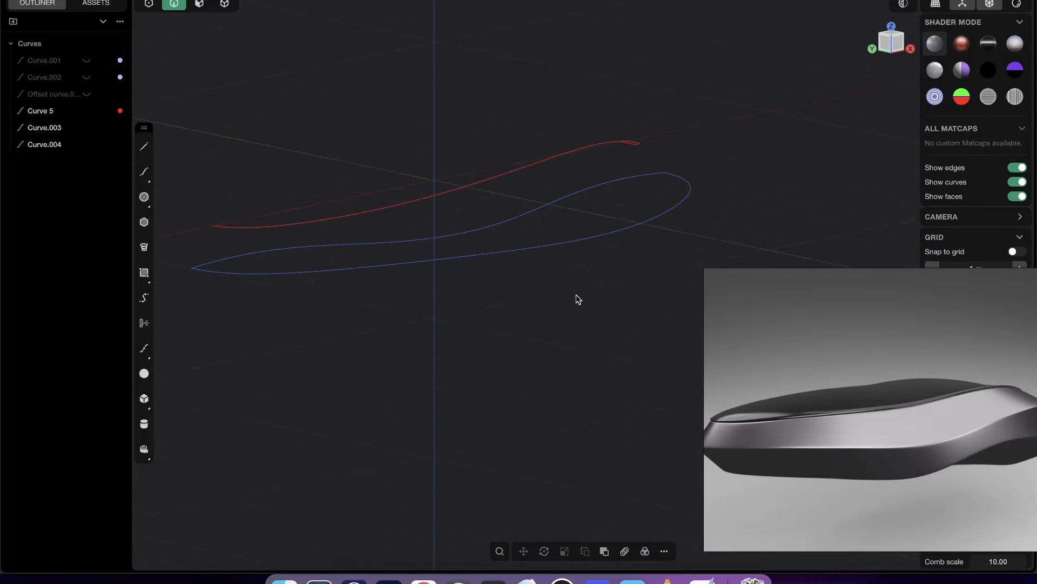
pyautogui.moveTo(609, 301); pyautogui.dragTo(529, 198)
pyautogui.press('m')
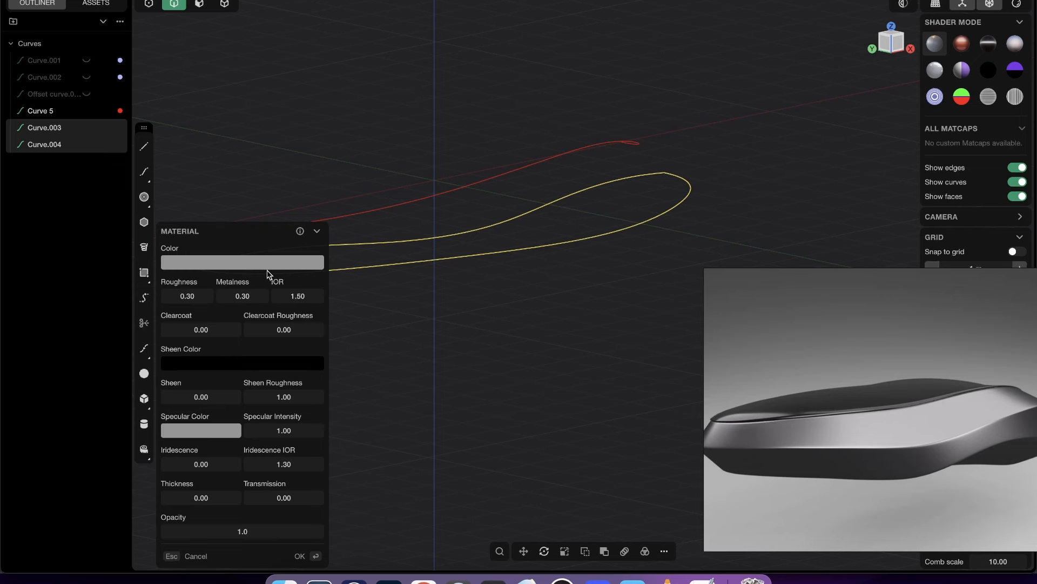
pyautogui.click(302, 268)
pyautogui.click(236, 367)
pyautogui.moveTo(177, 276); pyautogui.dragTo(174, 267)
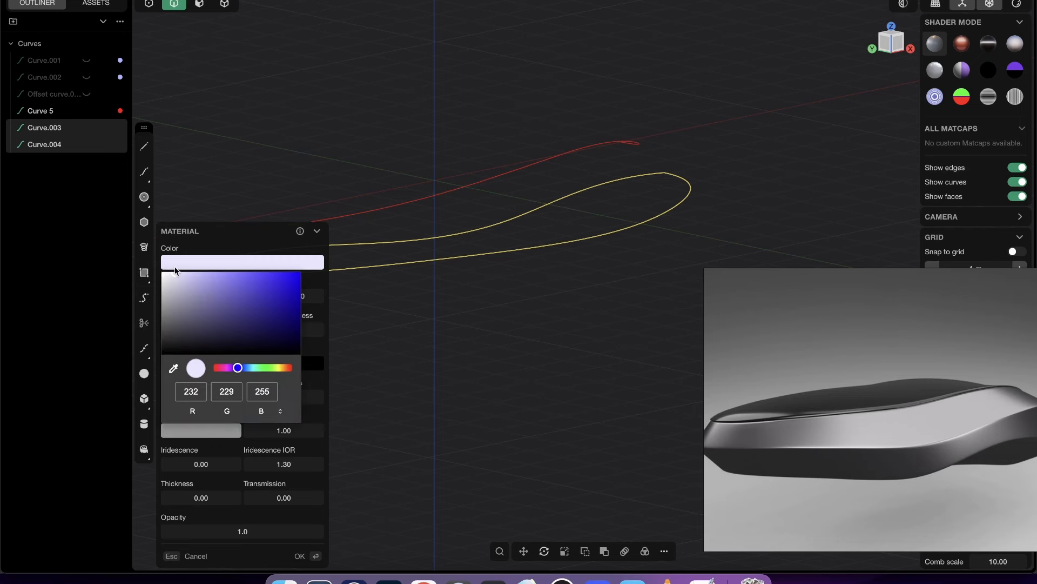
pyautogui.press('Return')
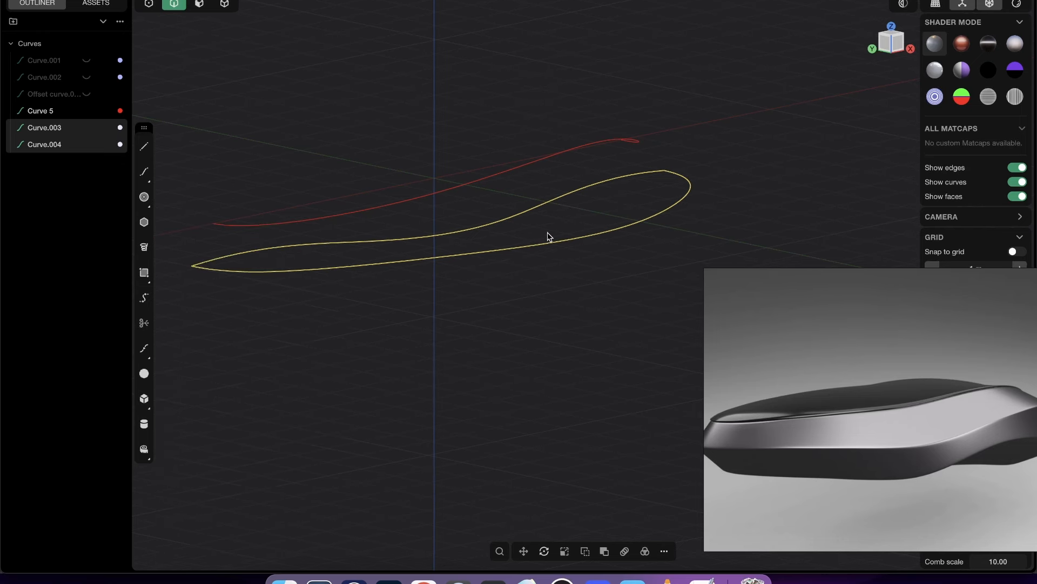
# - Project the outline and the wavy curve into a combined 3D curve and hide the two source curves
pyautogui.write('fpro')
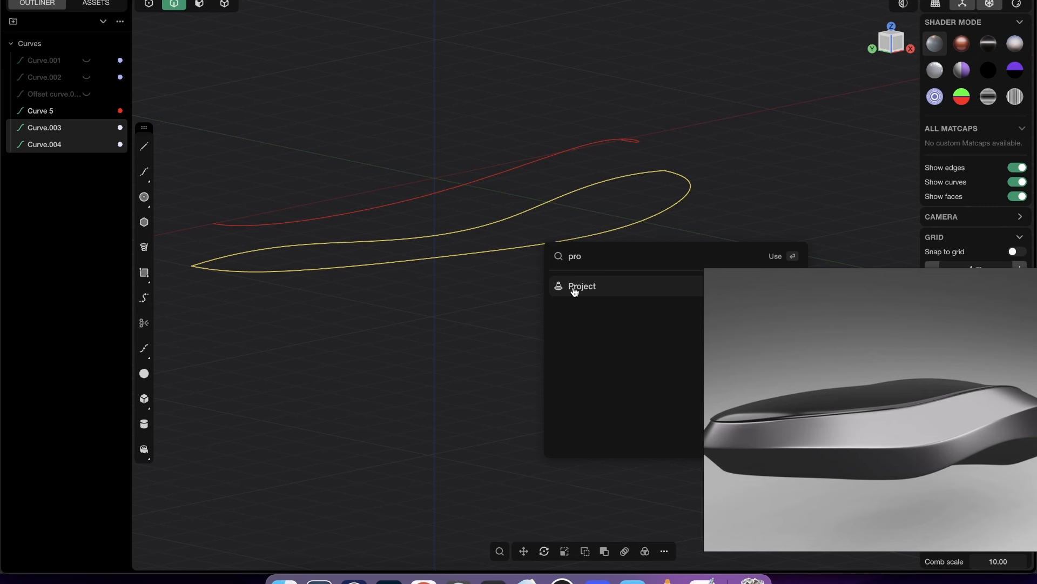
pyautogui.click(576, 290)
pyautogui.keyDown('shift'); pyautogui.moveTo(633, 265); pyautogui.dragTo(557, 277, button='middle'); pyautogui.keyUp('shift')
pyautogui.click(558, 276)
pyautogui.click(607, 236)
pyautogui.keyDown('shift'); pyautogui.click(655, 217); pyautogui.keyUp('shift')
pyautogui.moveTo(655, 218); pyautogui.dragTo(583, 263, button='middle')
pyautogui.press('h')
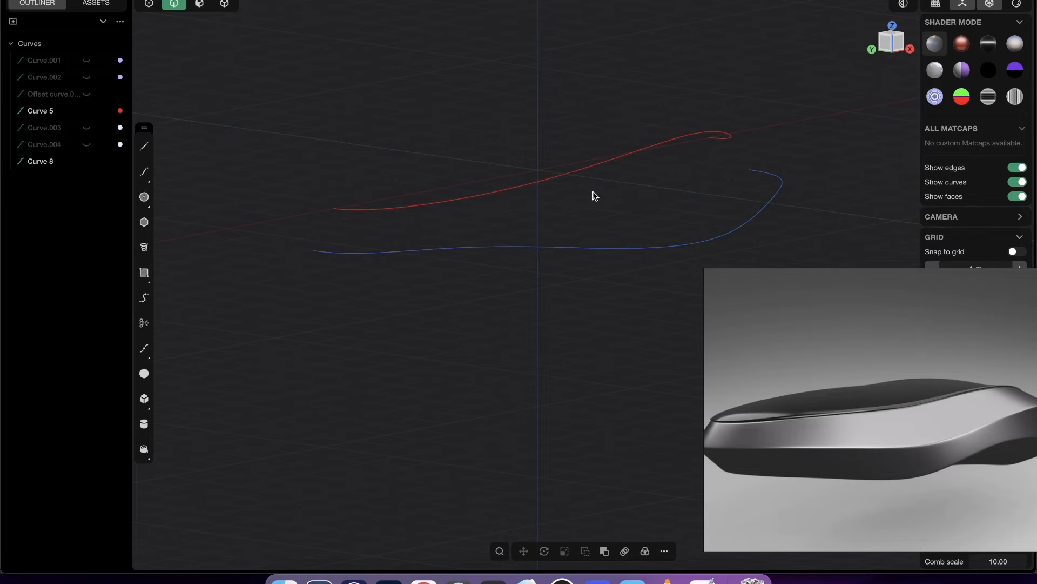
# - Assign a red material to the new projected 3D curve
pyautogui.click(722, 246)
pyautogui.press('m')
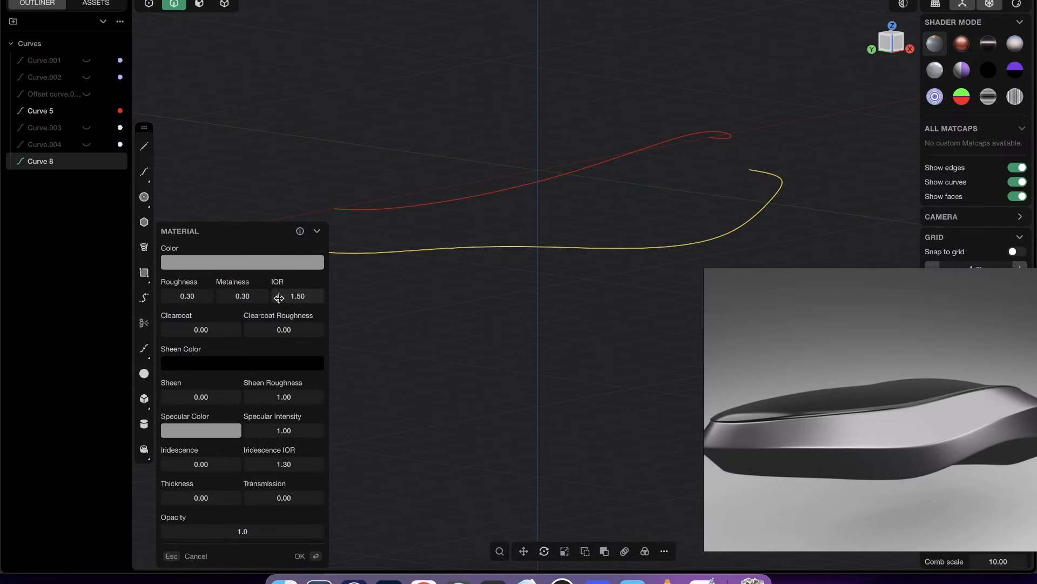
pyautogui.click(315, 262)
pyautogui.moveTo(294, 289); pyautogui.dragTo(323, 257)
pyautogui.rightClick(421, 227)
pyautogui.click(721, 193)
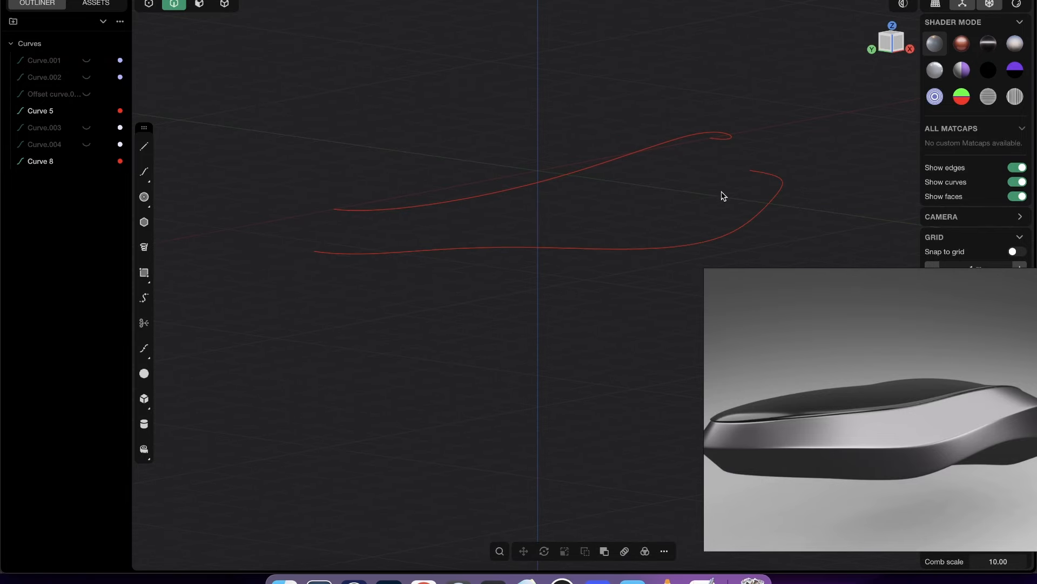
# - In the Front view, draw a control-point profile below both red curves, sloping down, dipping and rising toward +X, ending beyond their +X ends
pyautogui.scroll(-4, 721, 194)
pyautogui.moveTo(562, 244); pyautogui.dragTo(568, 97, button='middle')
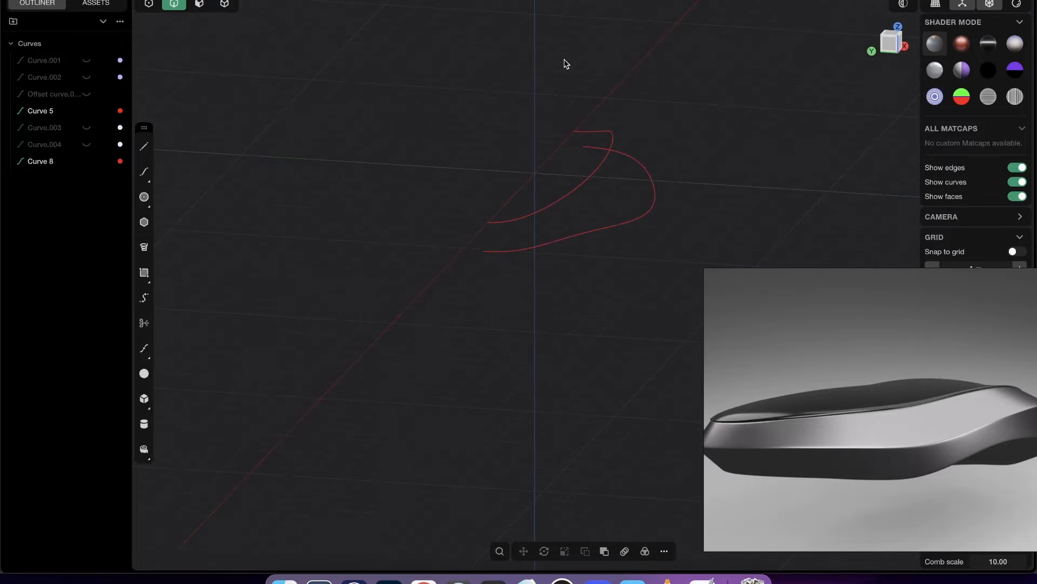
pyautogui.moveTo(685, 239); pyautogui.dragTo(638, 242, button='middle')
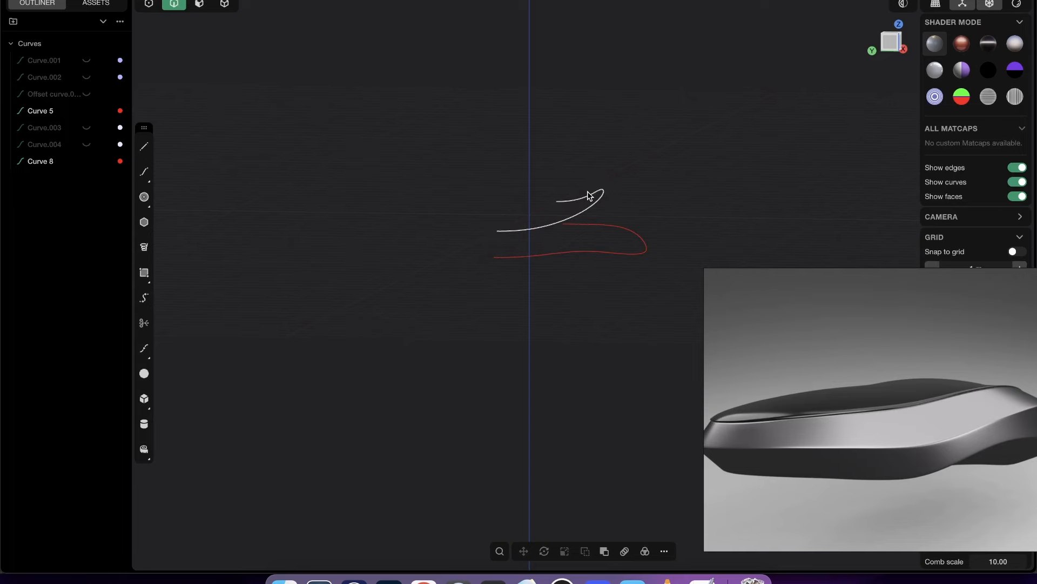
pyautogui.moveTo(568, 211); pyautogui.dragTo(594, 320, button='middle')
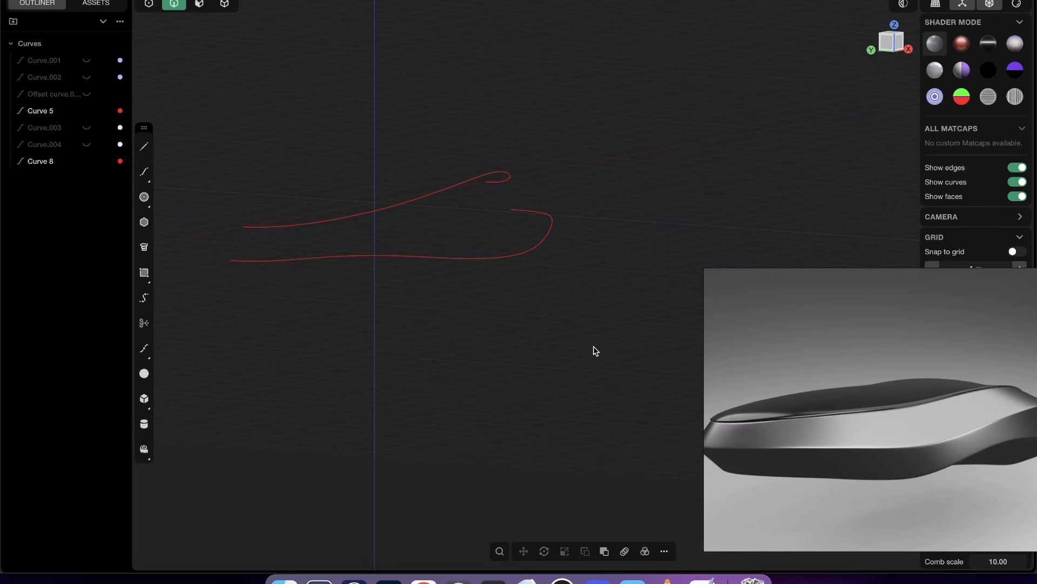
pyautogui.moveTo(595, 350); pyautogui.dragTo(815, 143, button='middle')
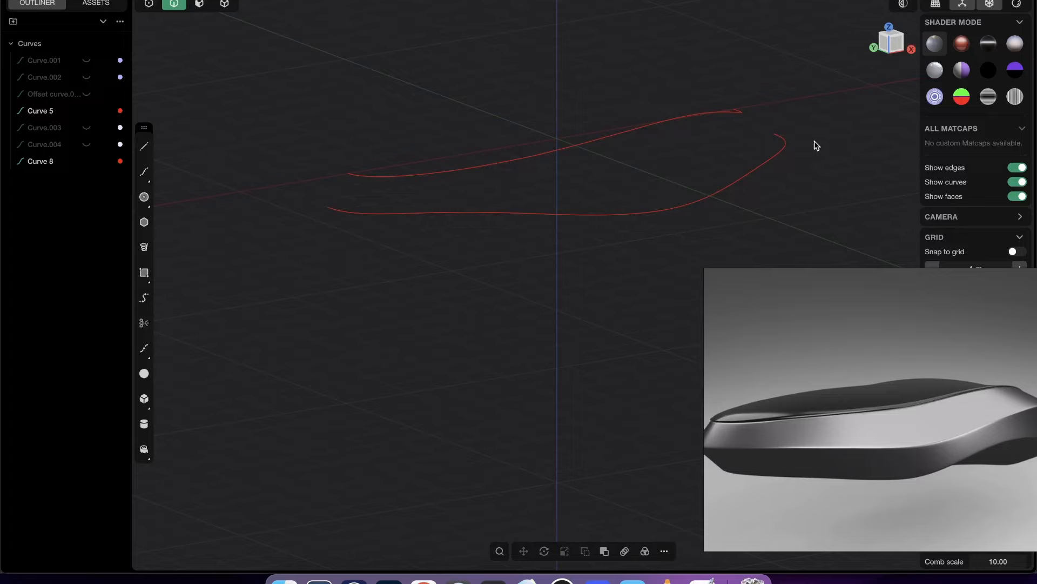
pyautogui.click(895, 46)
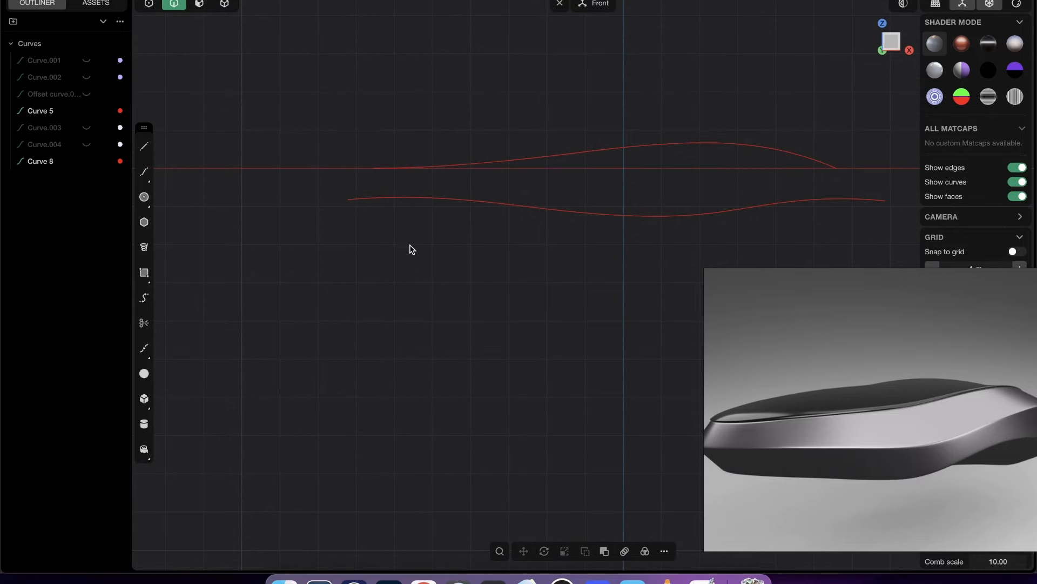
pyautogui.scroll(2, 430, 189)
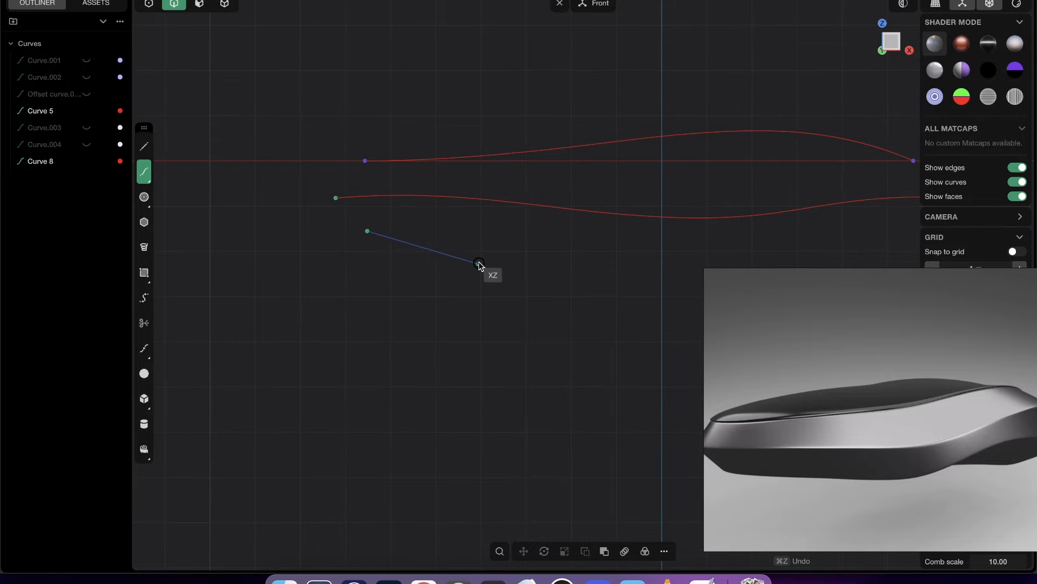
pyautogui.click(471, 237)
pyautogui.click(639, 256)
pyautogui.keyDown('shift'); pyautogui.moveTo(701, 275); pyautogui.dragTo(471, 263, button='middle'); pyautogui.keyUp('shift')
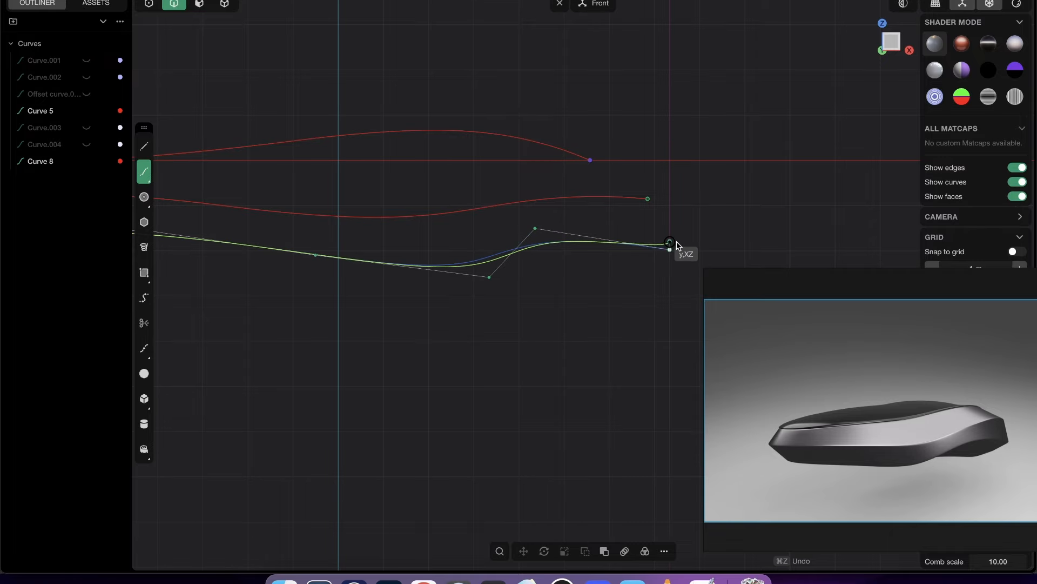
pyautogui.rightClick(677, 245)
# - Compare the new profile's ends with the two red curves in the Top and perspective views, with control points shown
pyautogui.keyDown('shift'); pyautogui.moveTo(301, 269); pyautogui.dragTo(640, 313, button='middle'); pyautogui.keyUp('shift')
pyautogui.scroll(-3, 574, 222)
pyautogui.click(895, 34)
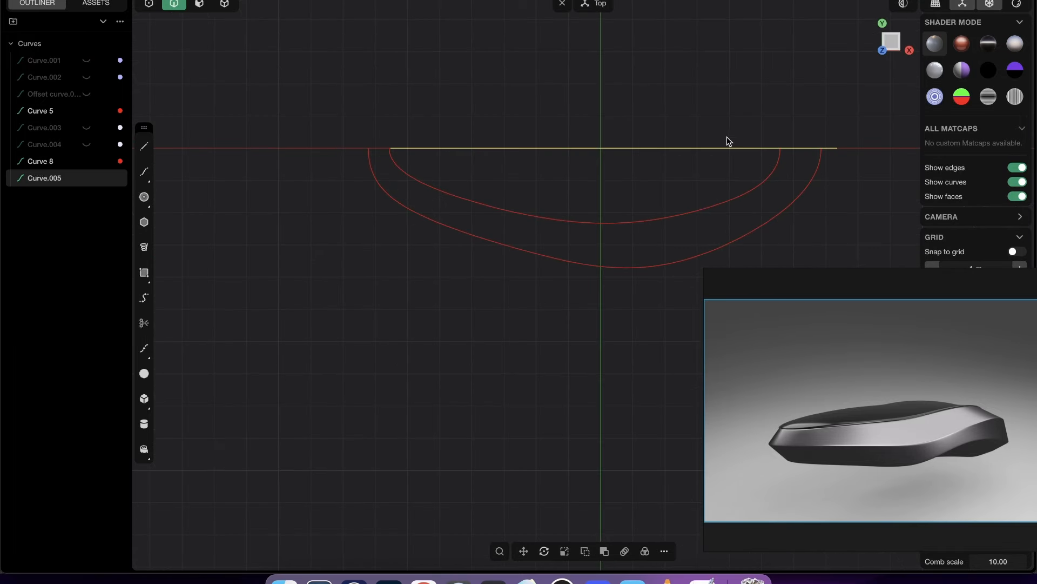
pyautogui.click(634, 120)
pyautogui.scroll(2, 635, 122)
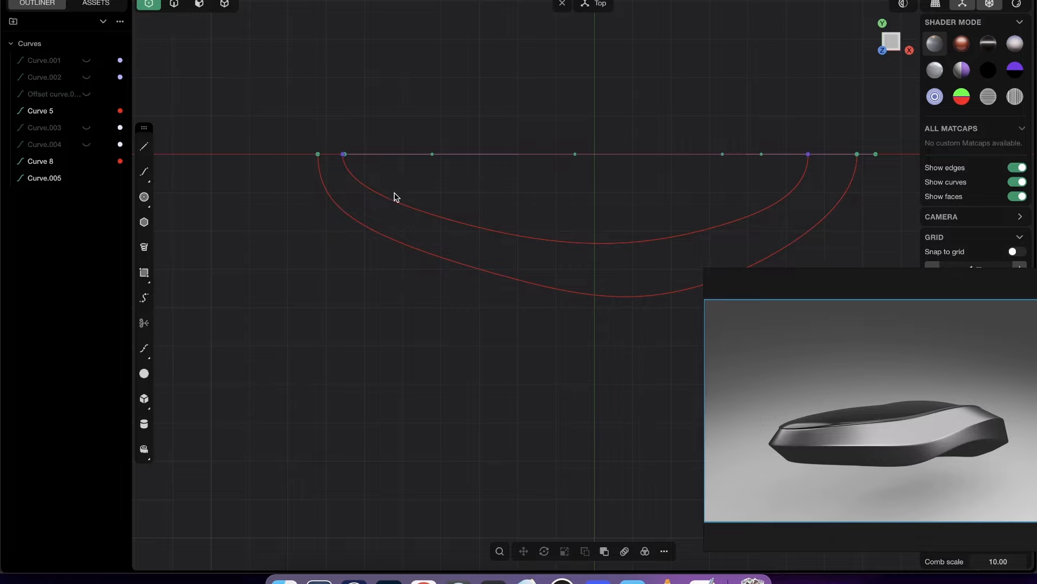
pyautogui.moveTo(453, 230); pyautogui.dragTo(516, 164, button='middle')
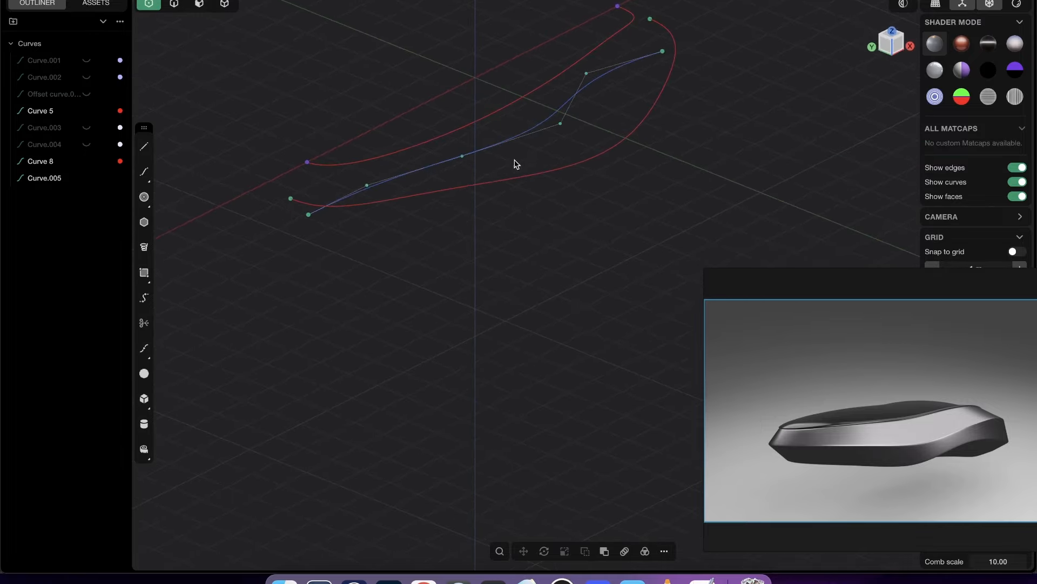
pyautogui.scroll(-2, 347, 203)
pyautogui.keyDown('shift'); pyautogui.moveTo(383, 230); pyautogui.dragTo(415, 300, button='middle'); pyautogui.keyUp('shift')
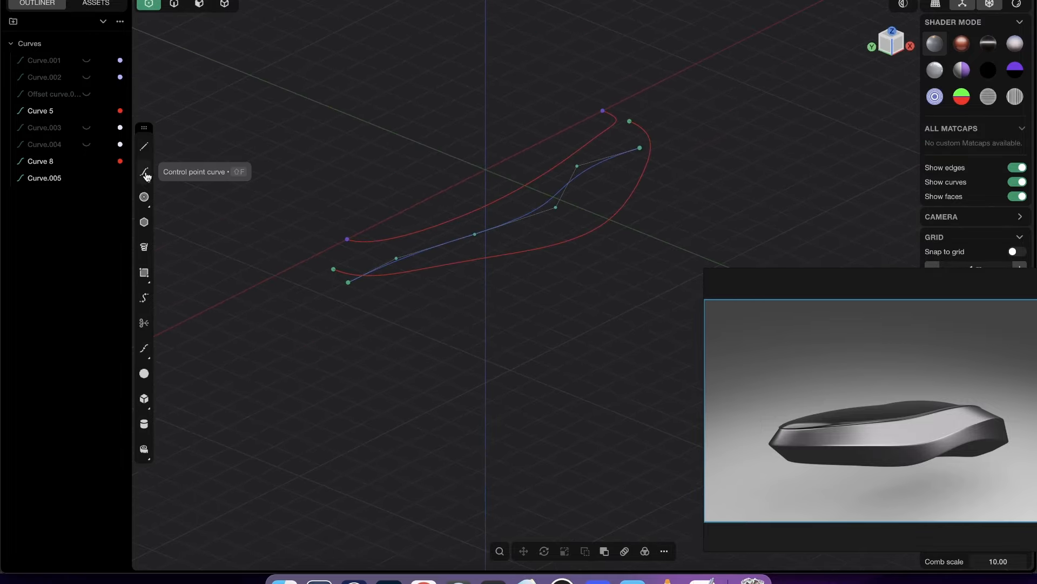
# - In the Top view, start a control-point outline at the new profile's -X endpoint, leaving straight along Y
pyautogui.click(145, 172)
pyautogui.scroll(6, 343, 239)
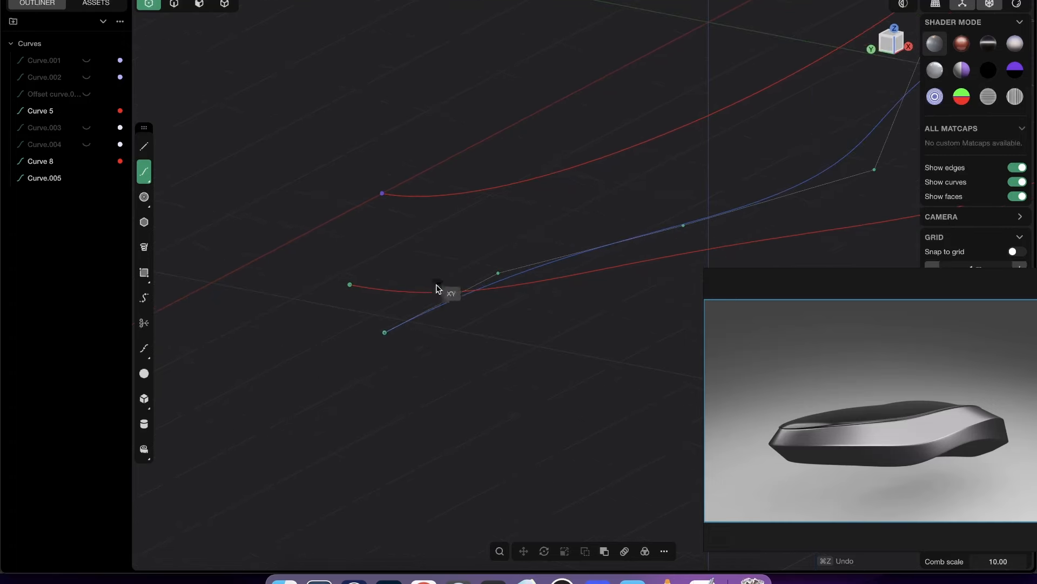
pyautogui.click(384, 333)
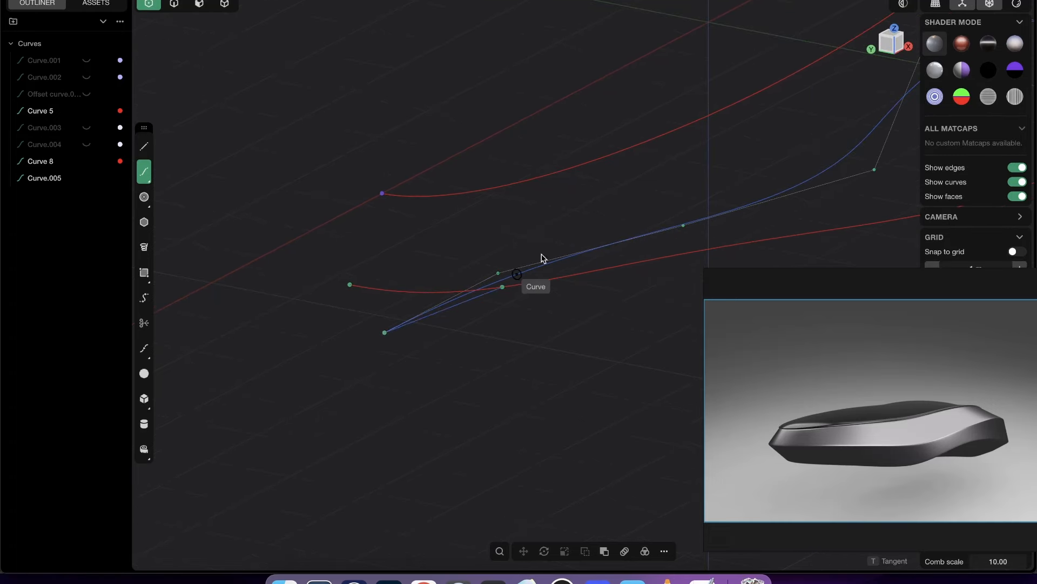
pyautogui.click(894, 30)
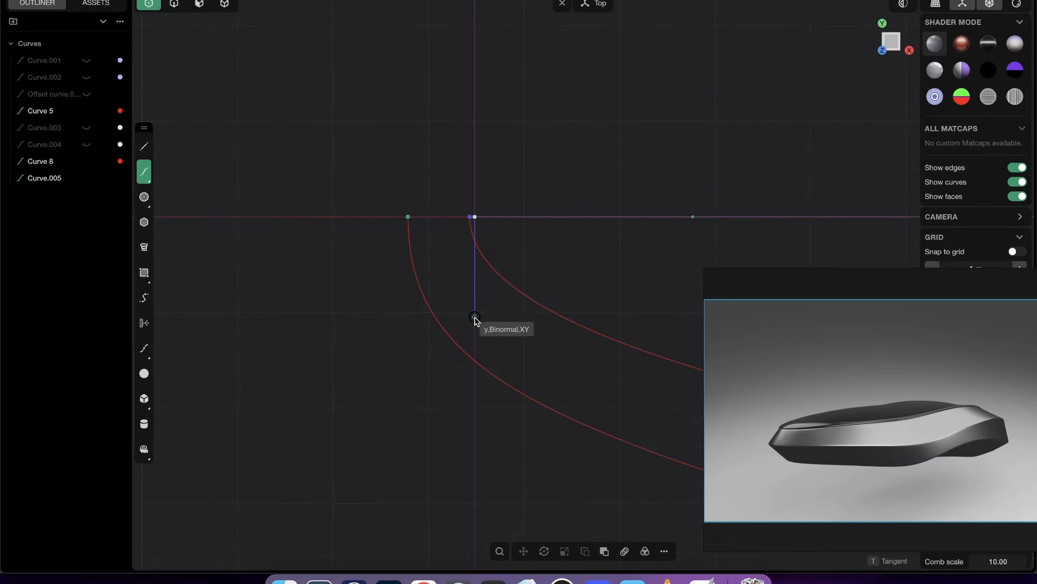
pyautogui.keyDown('shift'); pyautogui.moveTo(492, 271); pyautogui.dragTo(400, 210, button='middle'); pyautogui.keyUp('shift')
pyautogui.scroll(-3, 400, 209)
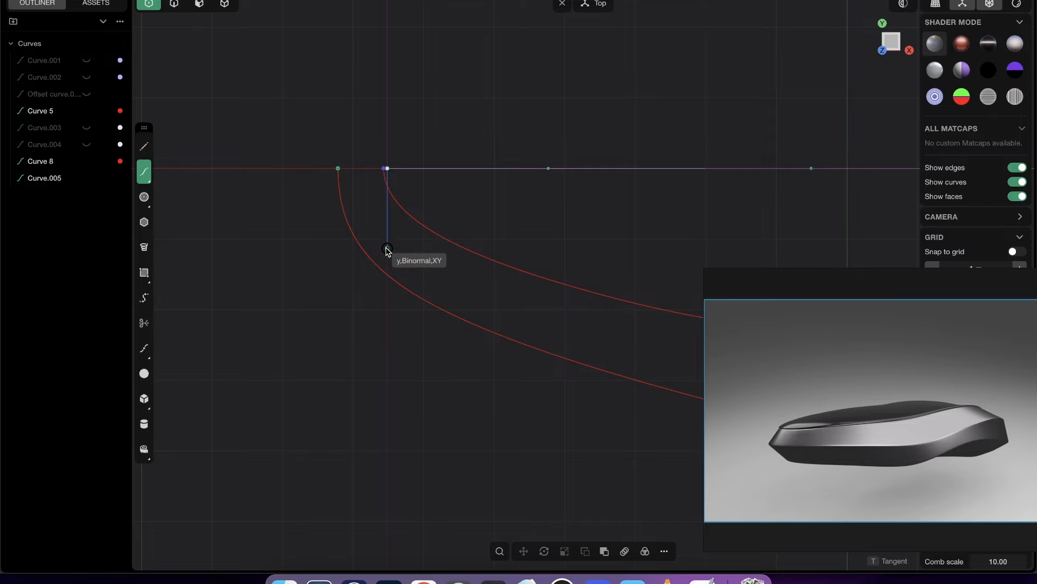
pyautogui.click(387, 249)
# - Continue the Top view outline toward +X with three control points, running between the two red curves
pyautogui.scroll(-3, 405, 266)
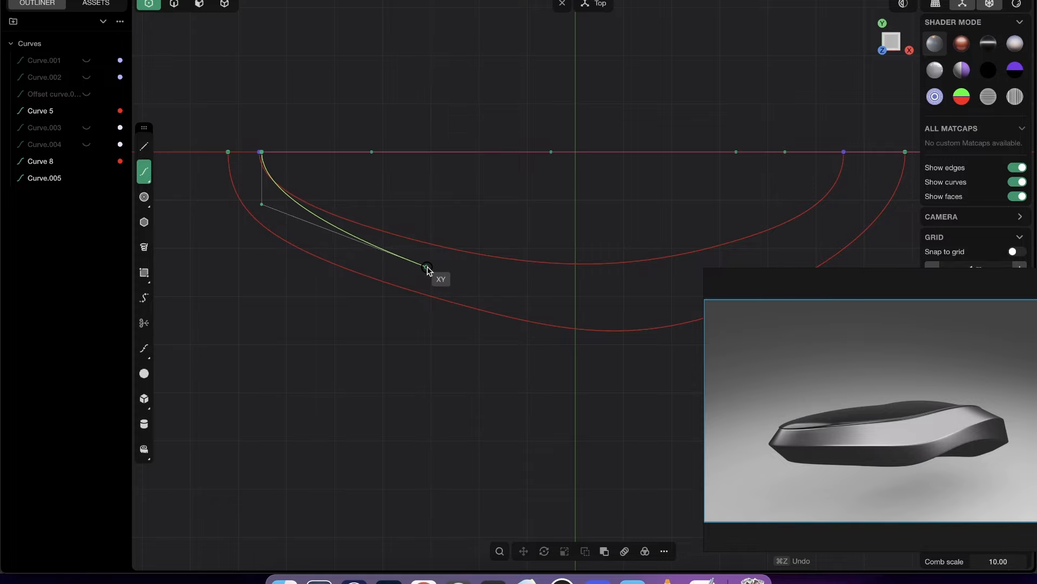
pyautogui.click(437, 268)
pyautogui.click(626, 290)
pyautogui.keyDown('shift'); pyautogui.moveTo(647, 275); pyautogui.dragTo(567, 279, button='middle'); pyautogui.keyUp('shift')
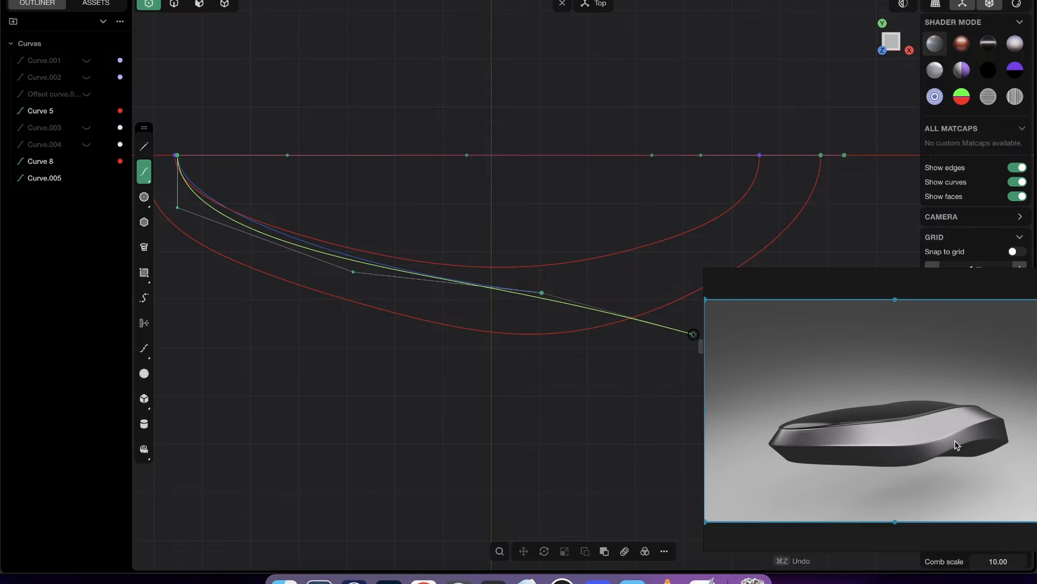
pyautogui.keyDown('shift'); pyautogui.moveTo(583, 277); pyautogui.dragTo(513, 296, button='middle'); pyautogui.keyUp('shift')
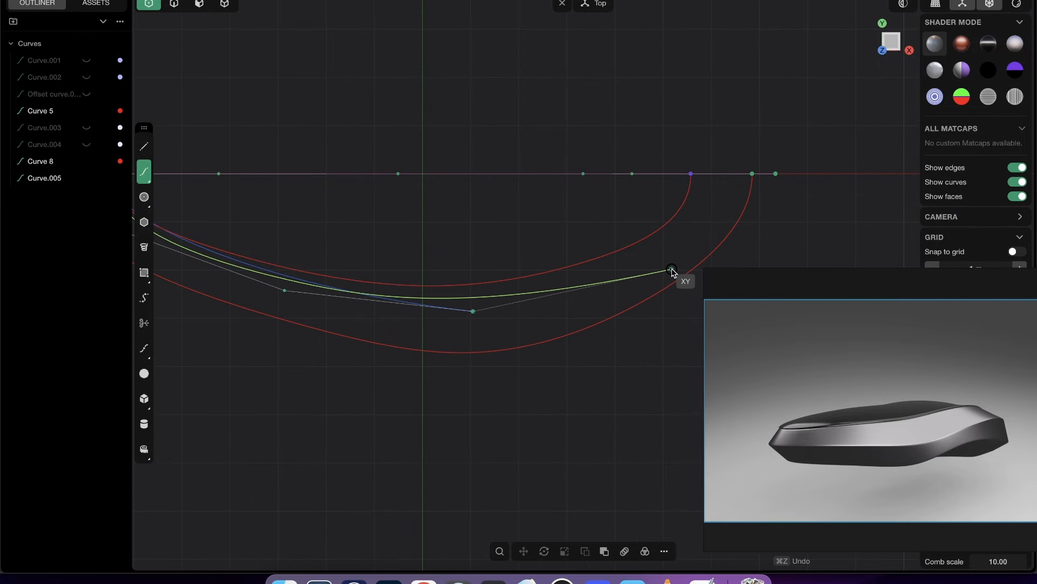
pyautogui.click(677, 263)
pyautogui.keyDown('shift'); pyautogui.moveTo(678, 263); pyautogui.dragTo(601, 293, button='middle'); pyautogui.keyUp('shift')
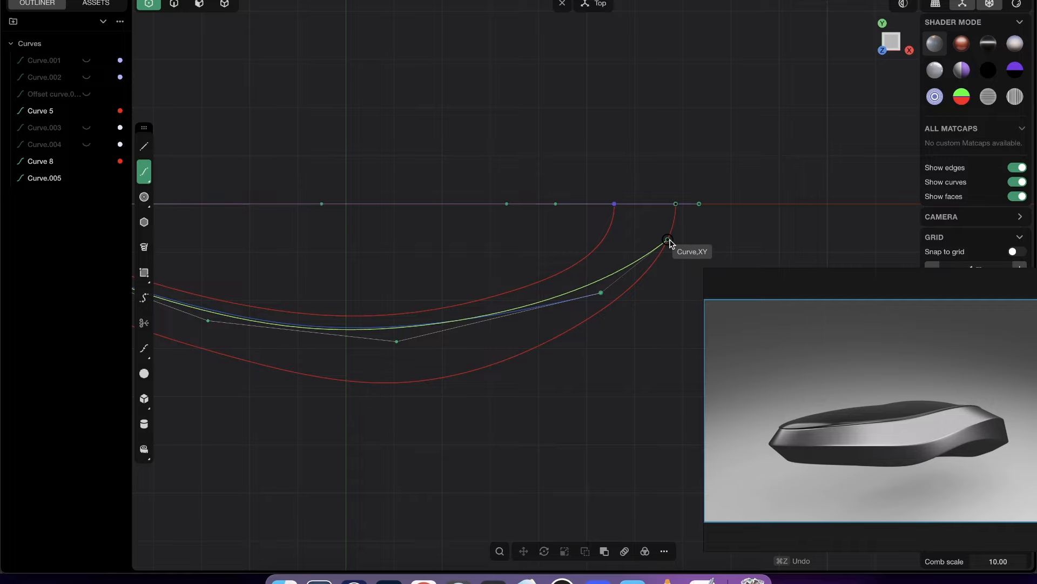
# - Finish the outline at the lower profile's +X endpoint, with its last control point straight along Y so it arrives perpendicular to X
pyautogui.moveTo(669, 241); pyautogui.dragTo(644, 142, button='middle')
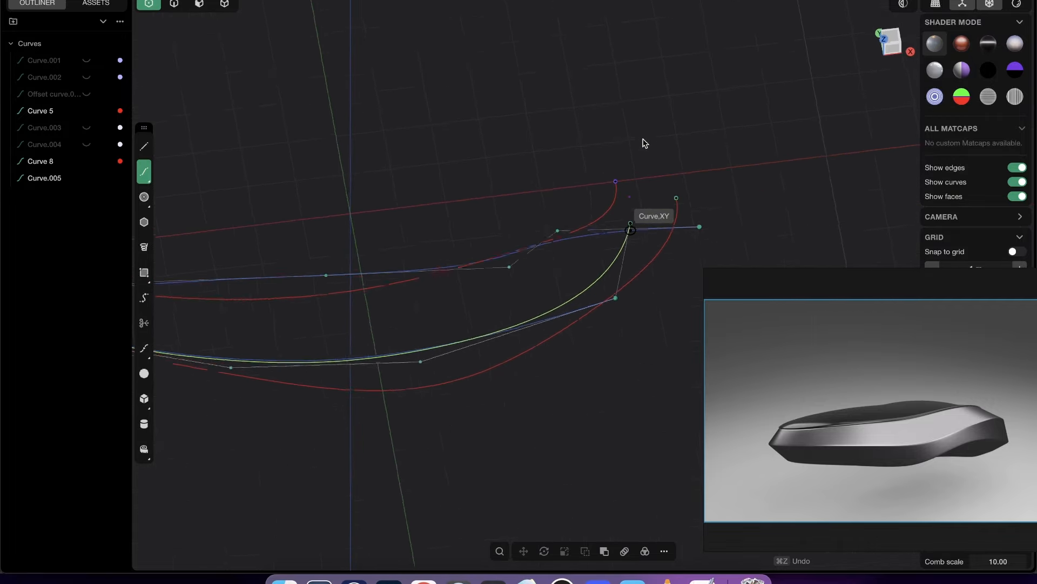
pyautogui.click(888, 39)
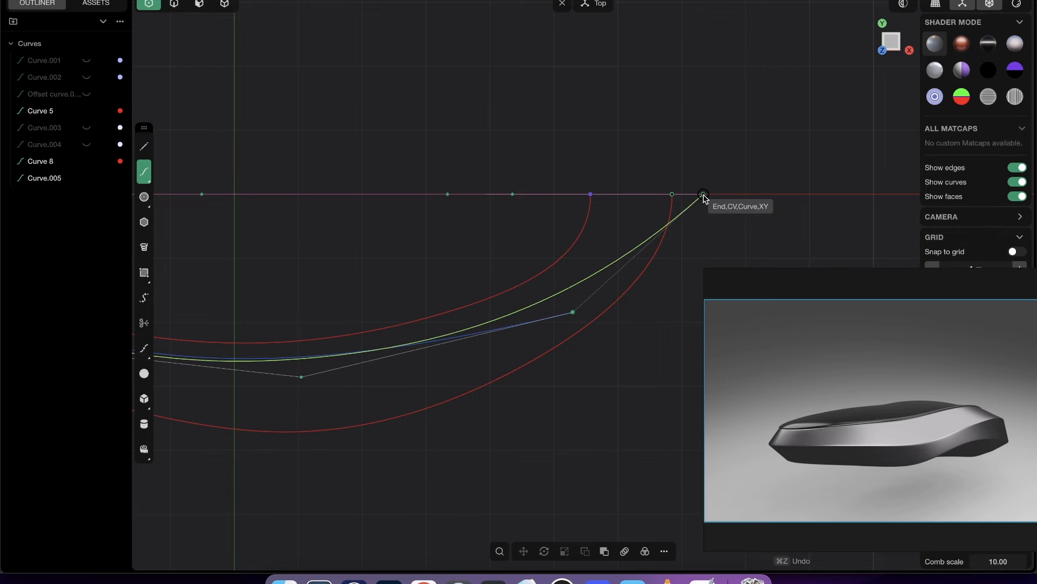
pyautogui.keyDown('shift'); pyautogui.moveTo(704, 196); pyautogui.dragTo(702, 134, button='middle'); pyautogui.keyUp('shift')
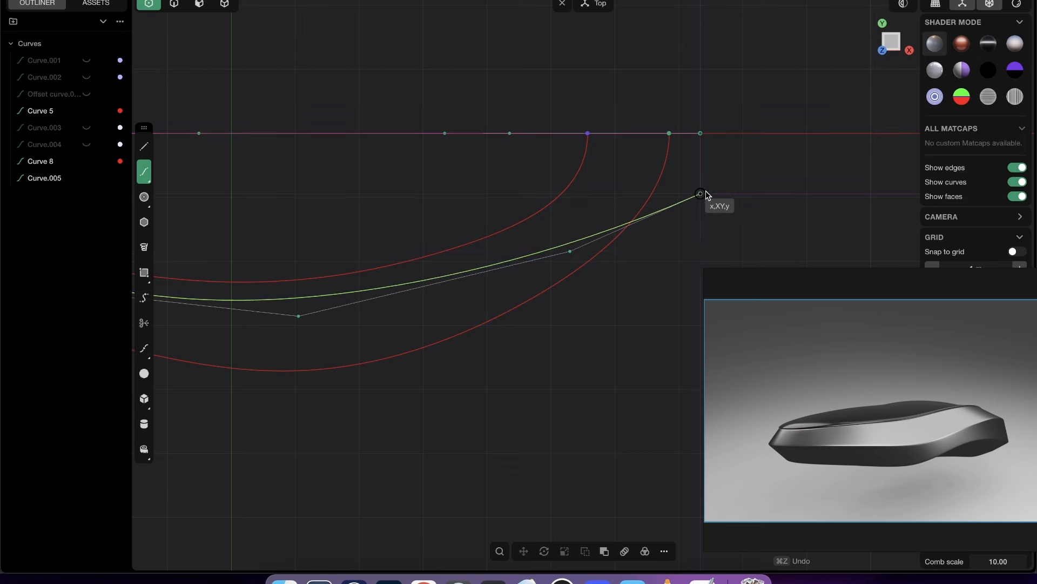
pyautogui.click(701, 193)
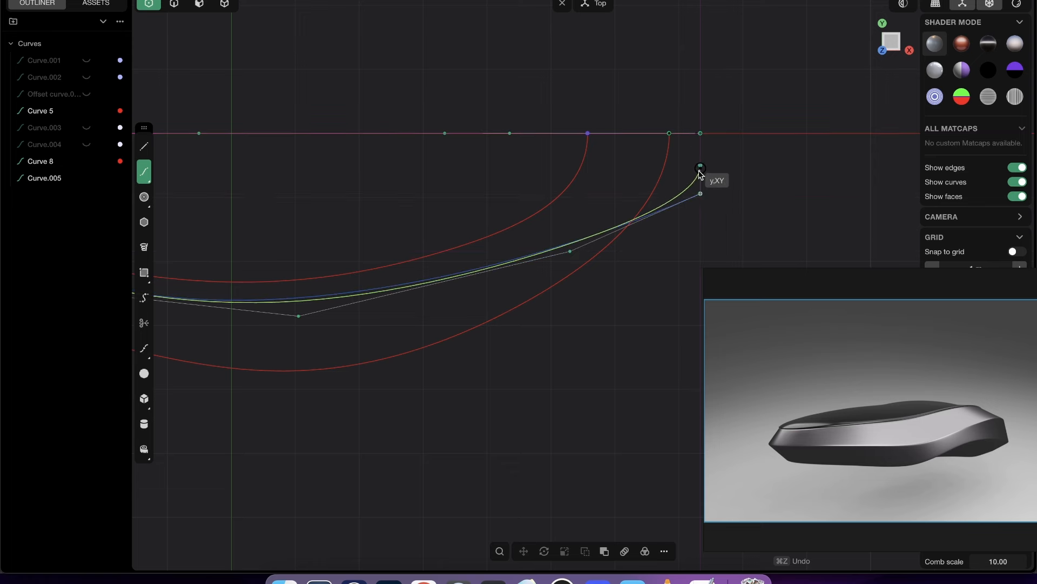
pyautogui.click(700, 134)
pyautogui.press('Return')
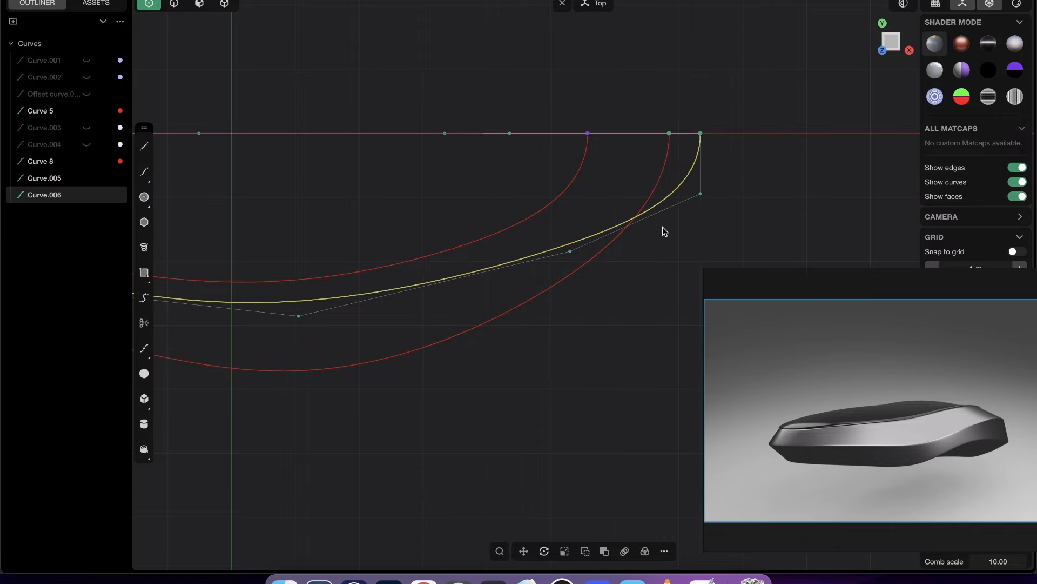
# - In the Top view, move the outline's third-from-last control point outward toward +X and -Y to make the end fuller
pyautogui.moveTo(663, 227); pyautogui.dragTo(719, 218, button='middle')
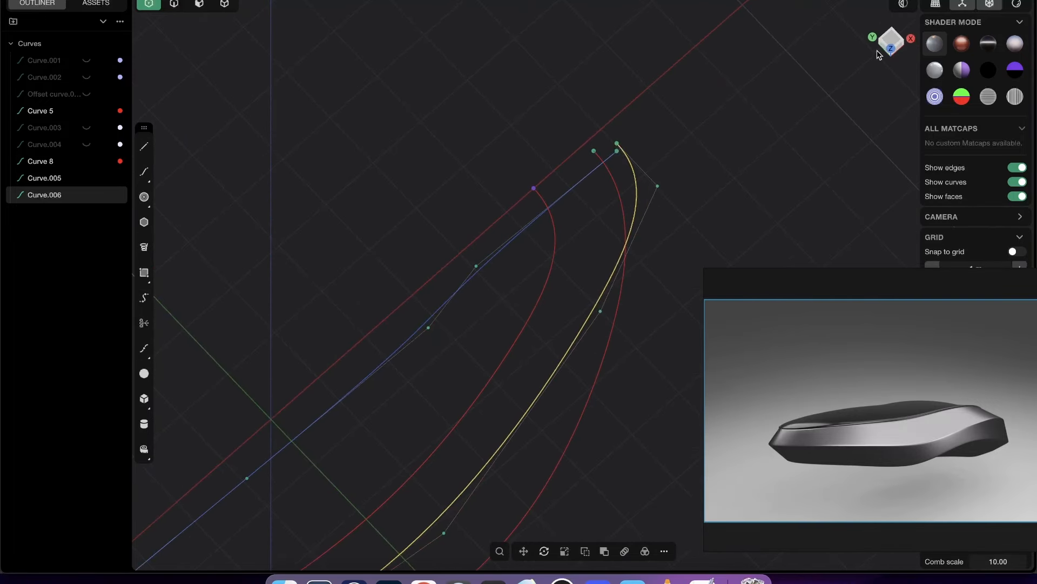
pyautogui.click(879, 52)
pyautogui.moveTo(570, 252); pyautogui.dragTo(594, 271)
pyautogui.press('2')
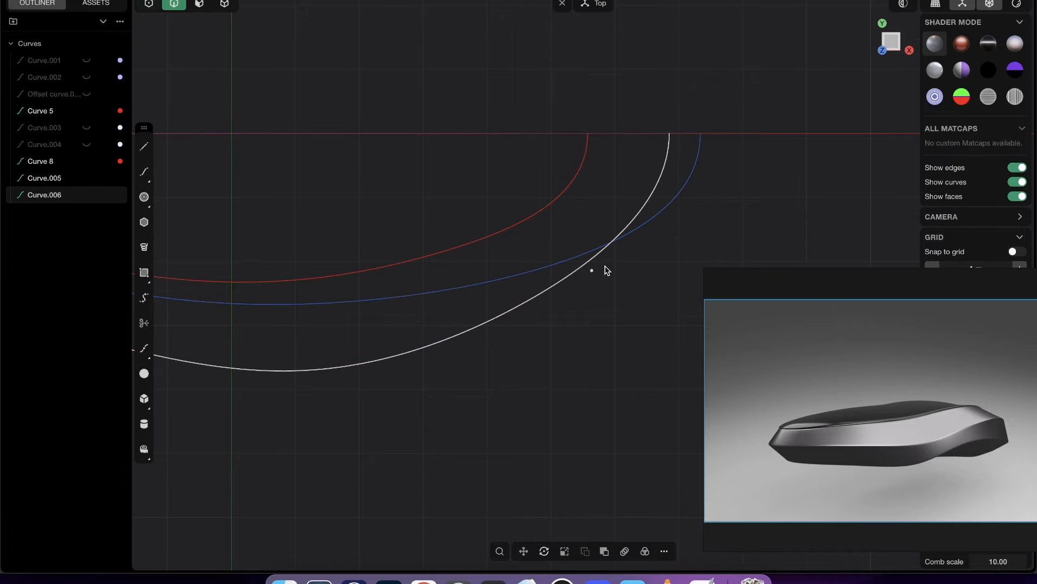
# - Examine how the outline and its profile end relative to the red curves in the Top, Front and perspective views
pyautogui.scroll(-10, 629, 222)
pyautogui.moveTo(570, 279); pyautogui.dragTo(756, 162, button='middle')
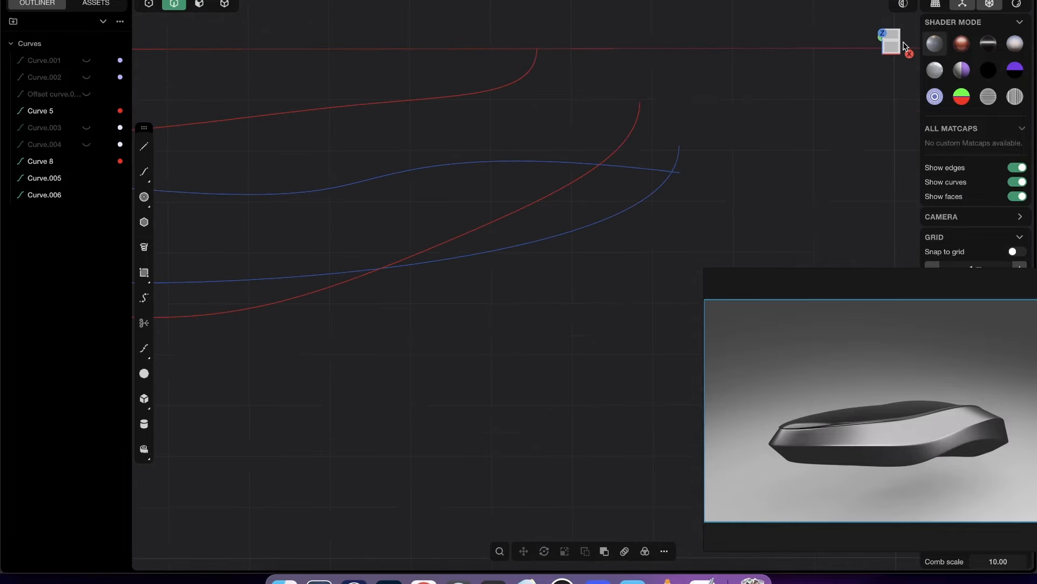
pyautogui.click(902, 43)
pyautogui.press('1')
pyautogui.moveTo(676, 146)
pyautogui.mouseDown(button='middle')
pyautogui.moveTo(683, 139)
pyautogui.moveTo(681, 156)
pyautogui.mouseUp(button='middle')
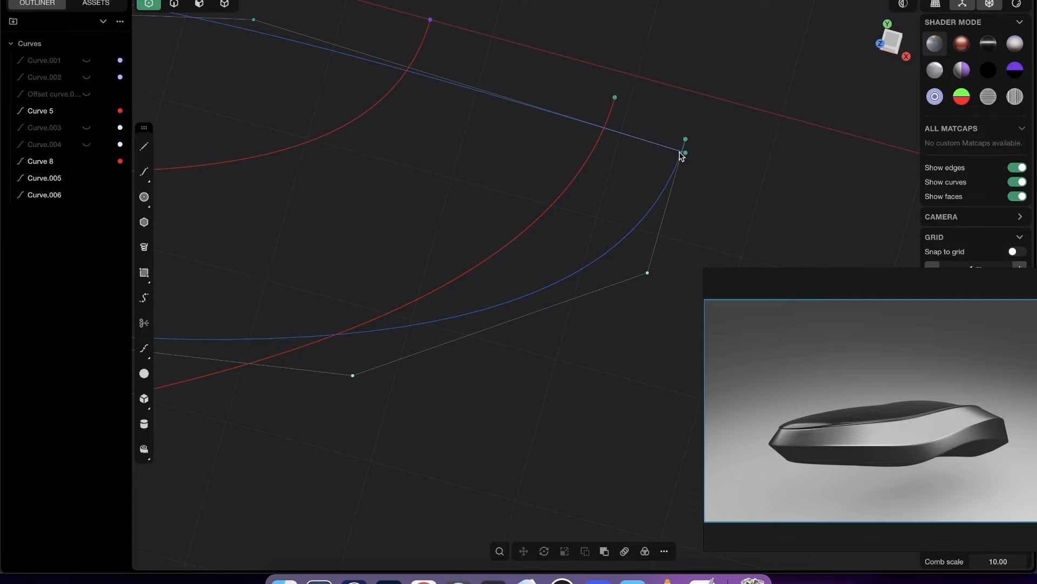
pyautogui.click(889, 43)
pyautogui.moveTo(686, 139); pyautogui.dragTo(832, 89, button='middle')
pyautogui.click(895, 41)
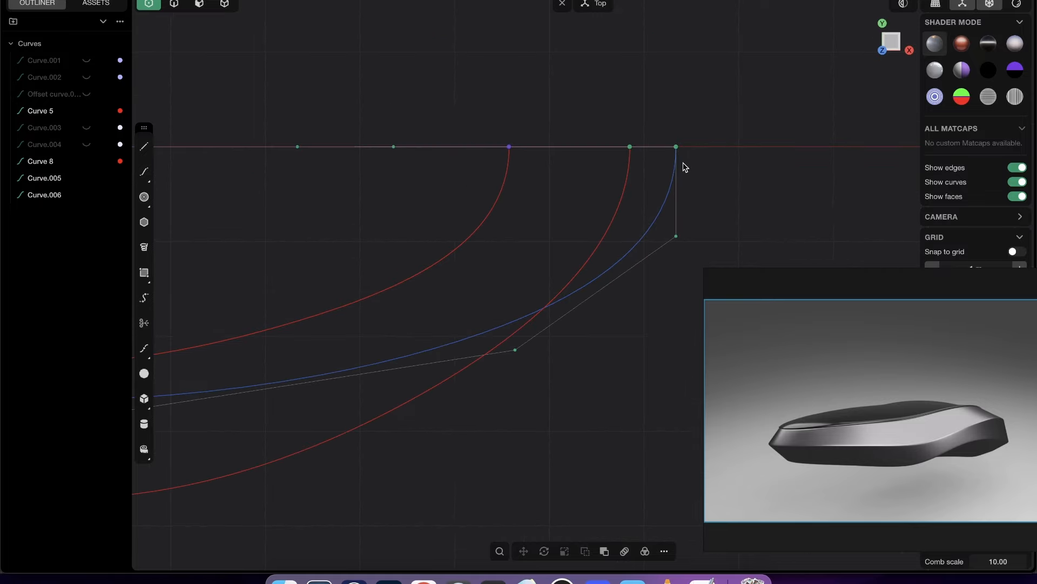
pyautogui.moveTo(682, 164); pyautogui.dragTo(663, 173, button='middle')
pyautogui.press('2')
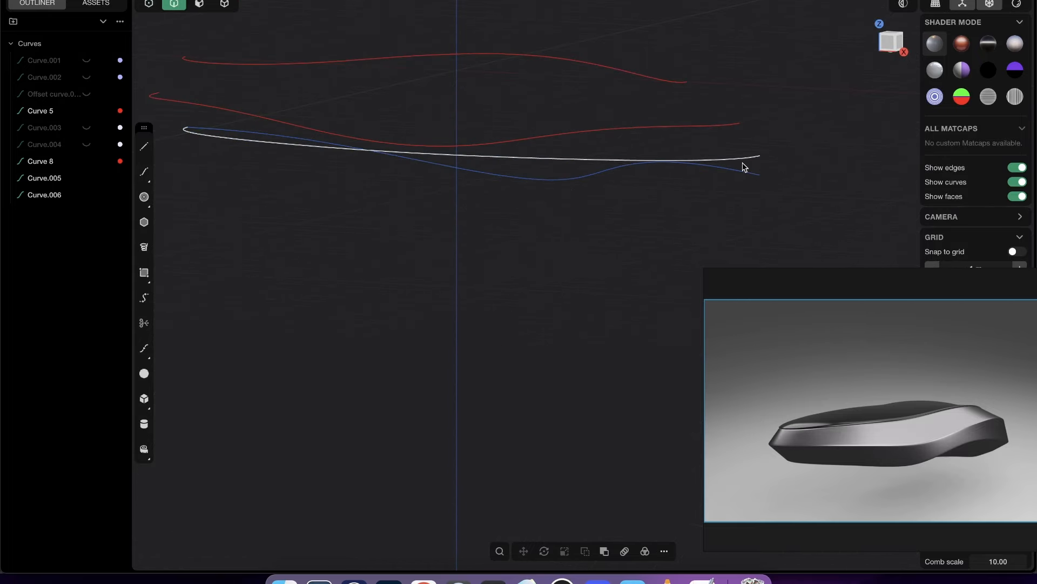
# - Select the lower Front view profile and its Top view outline, and combine them into a 3D curve with Project
pyautogui.moveTo(524, 185); pyautogui.dragTo(505, 166, button='middle')
pyautogui.press('1')
pyautogui.press('2')
pyautogui.click(708, 174)
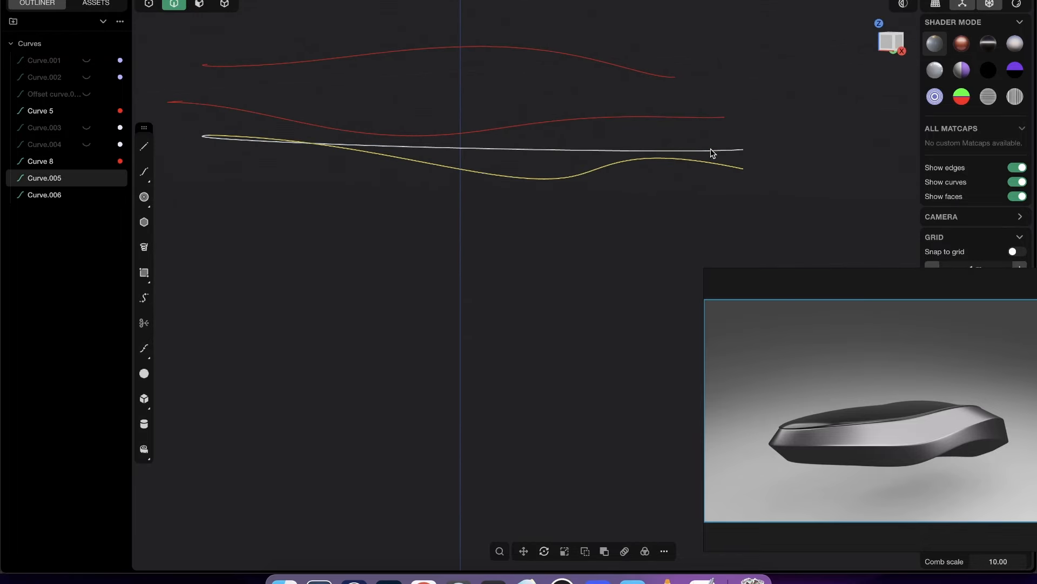
pyautogui.keyDown('shift'); pyautogui.click(711, 149); pyautogui.keyUp('shift')
pyautogui.write('fpro')
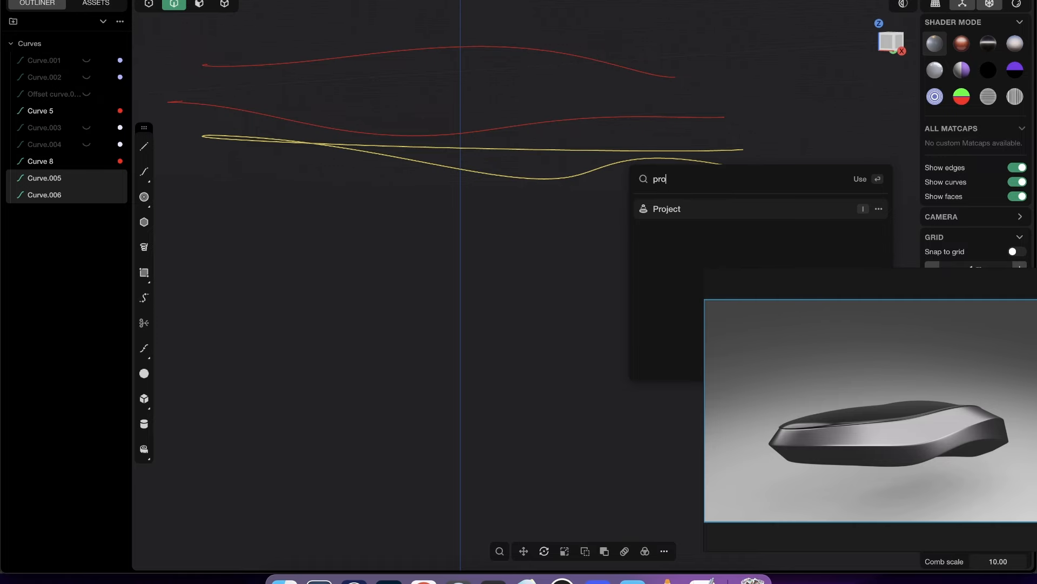
pyautogui.click(728, 209)
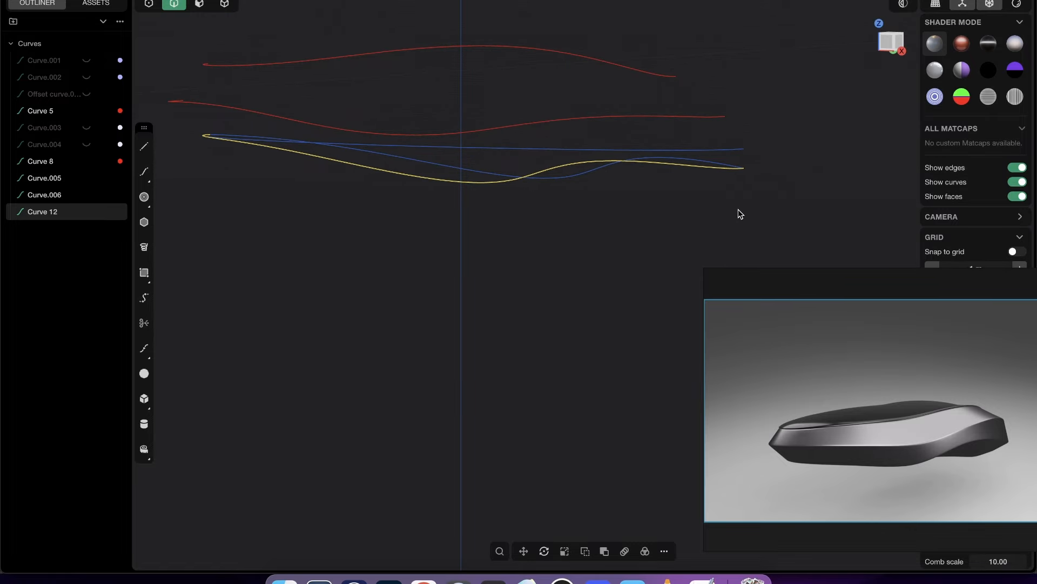
# - Hide the source profile and outline, leaving the new projected 3D curve below the two red curves
pyautogui.moveTo(717, 185); pyautogui.dragTo(825, 180, button='right')
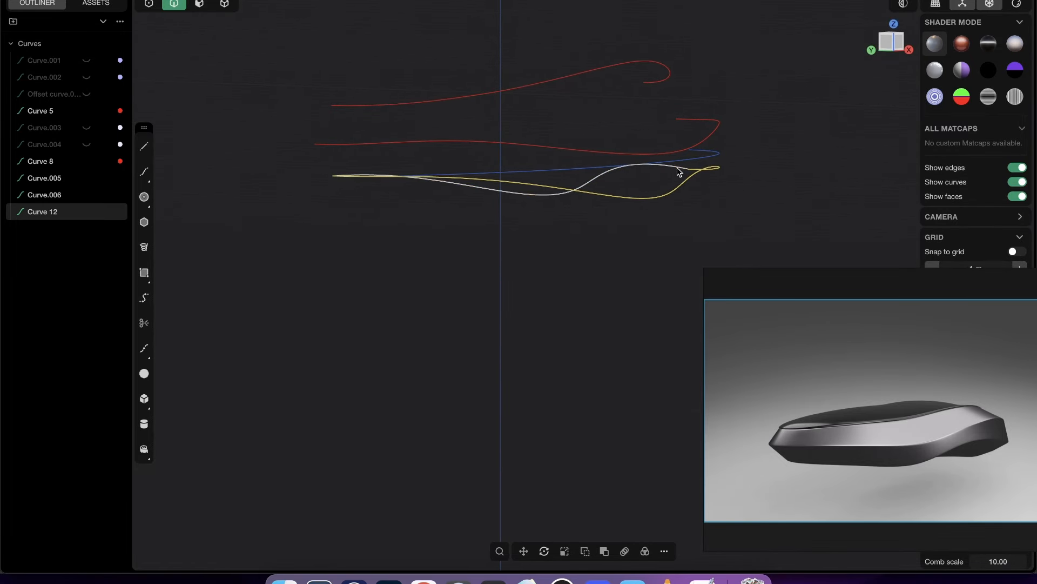
pyautogui.click(678, 167)
pyautogui.keyDown('shift'); pyautogui.click(709, 156); pyautogui.keyUp('shift')
pyautogui.press('h')
pyautogui.moveTo(733, 176); pyautogui.dragTo(632, 166, button='right')
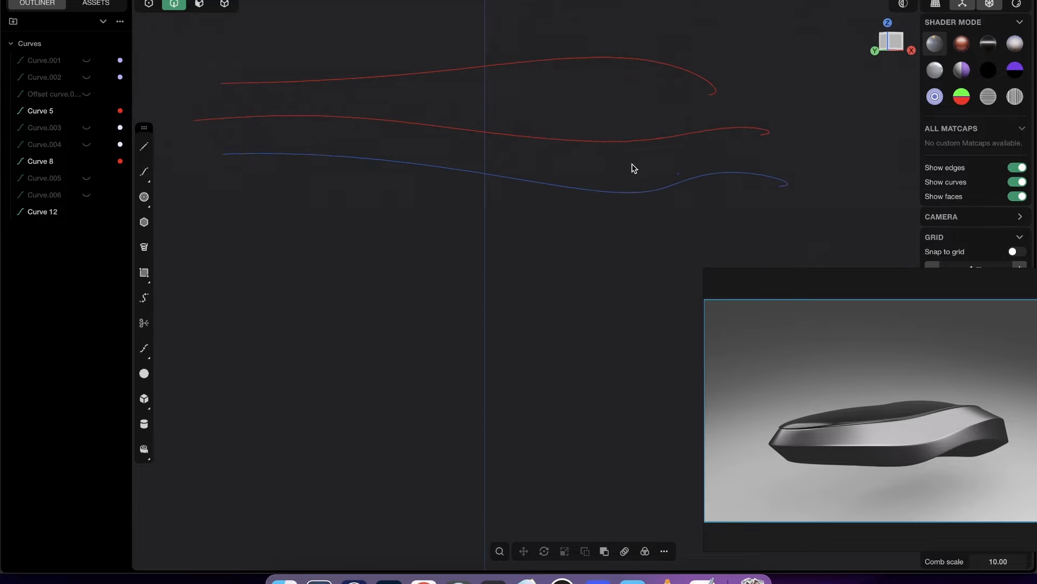
# - Assign a red material to the lowest projected 3D curve
pyautogui.click(668, 189)
pyautogui.press('m')
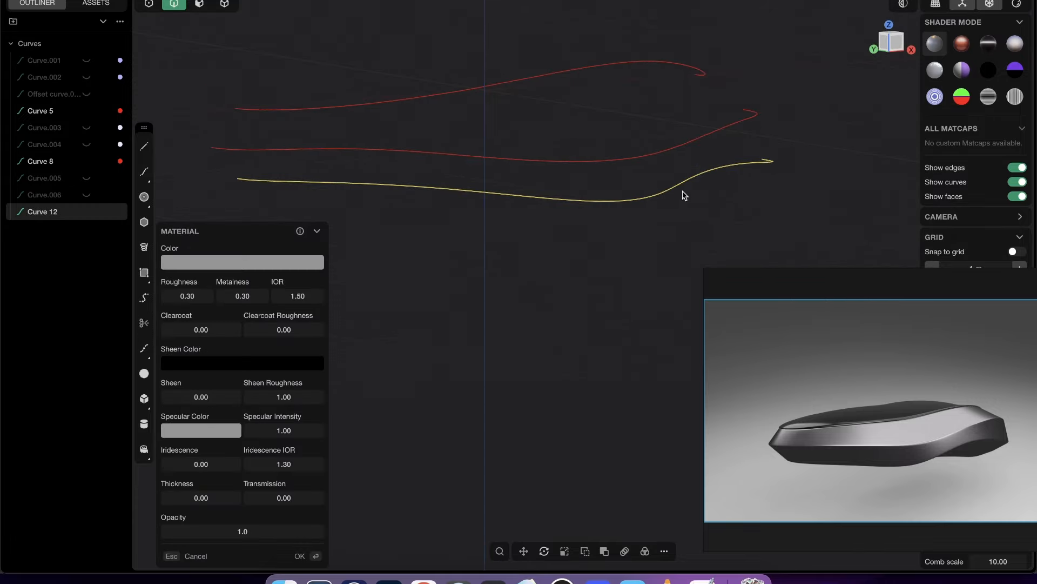
pyautogui.click(278, 263)
pyautogui.moveTo(300, 297); pyautogui.dragTo(465, 225)
pyautogui.click(468, 223)
pyautogui.press('Return')
pyautogui.click(501, 215)
# - In the Front view, connect the -X endpoints of the three red curves with two separate straight lines, upper to middle and middle to lower
pyautogui.scroll(-3, 545, 268)
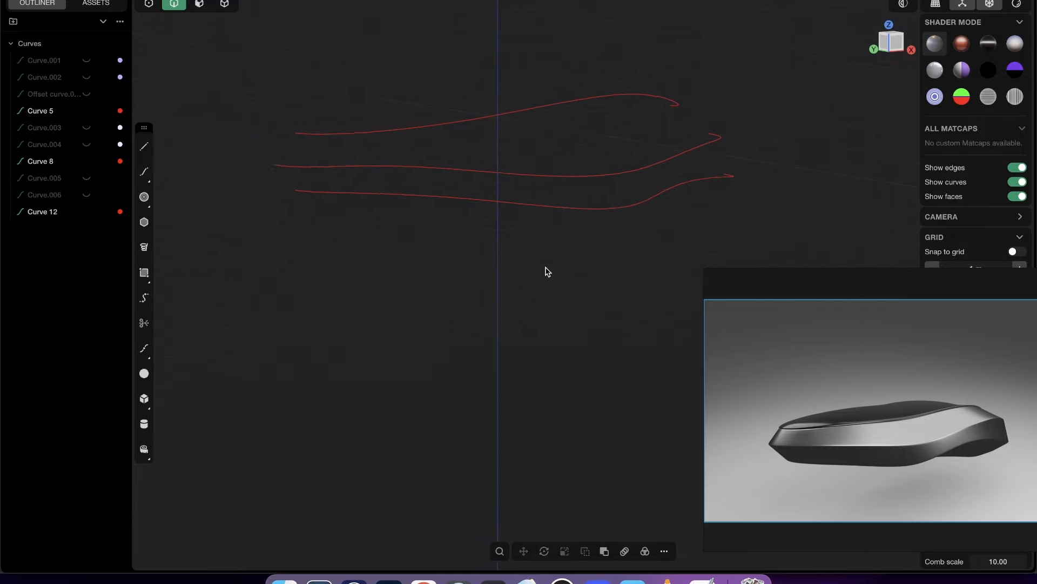
pyautogui.moveTo(546, 271); pyautogui.dragTo(633, 116, button='right')
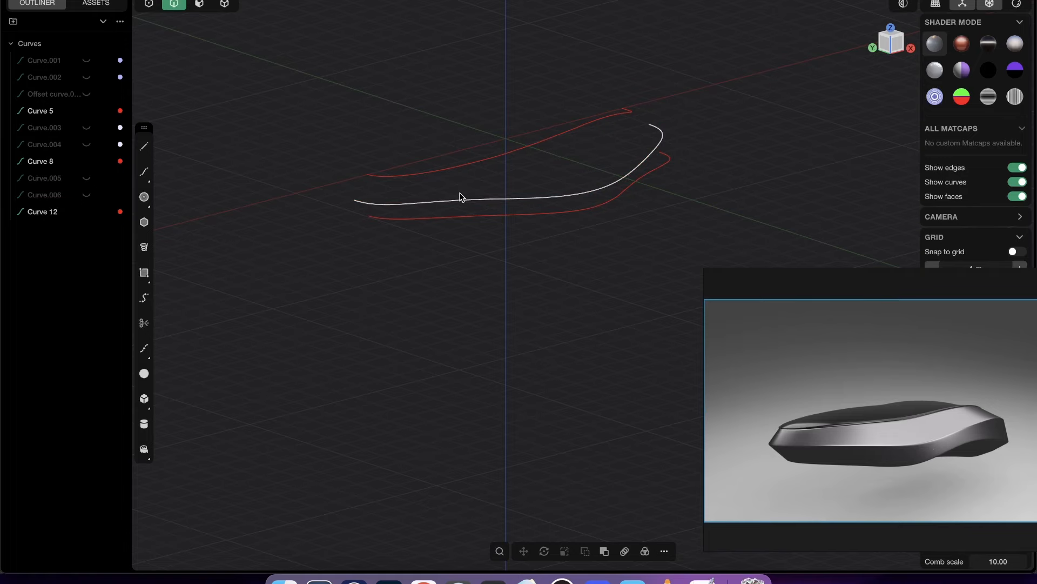
pyautogui.scroll(5, 367, 213)
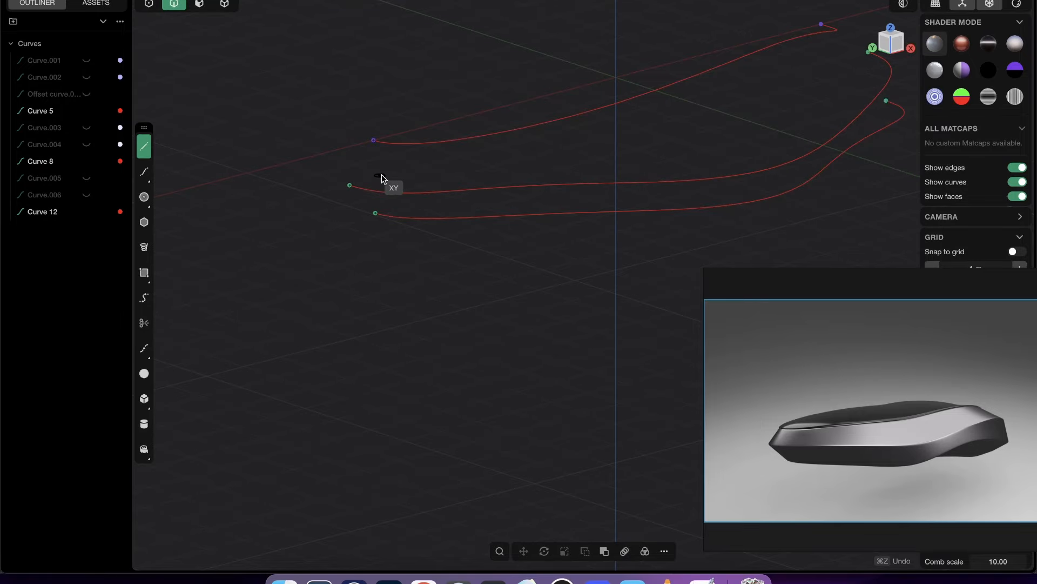
pyautogui.click(913, 48)
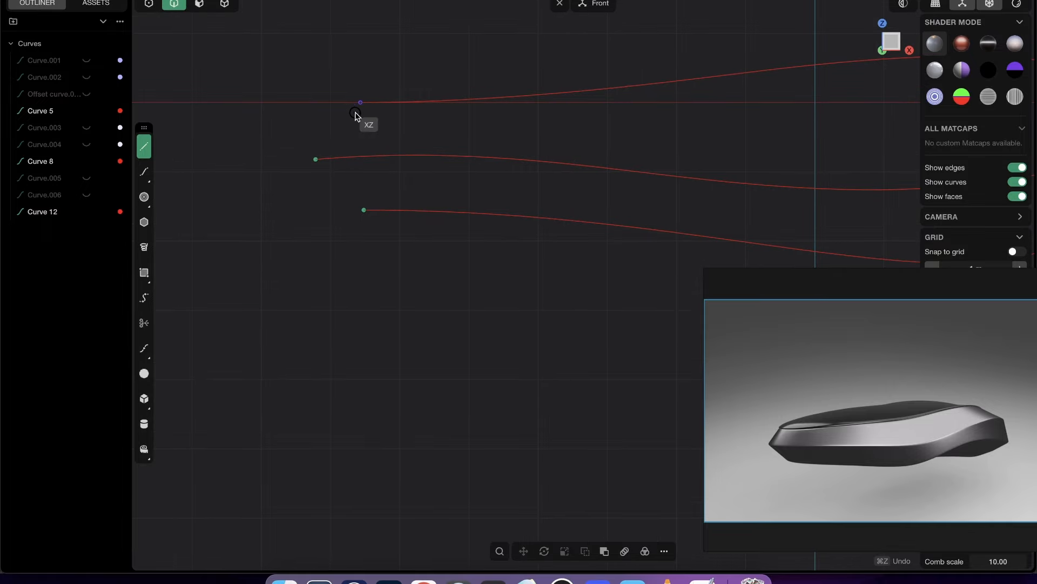
pyautogui.click(360, 103)
pyautogui.click(315, 159)
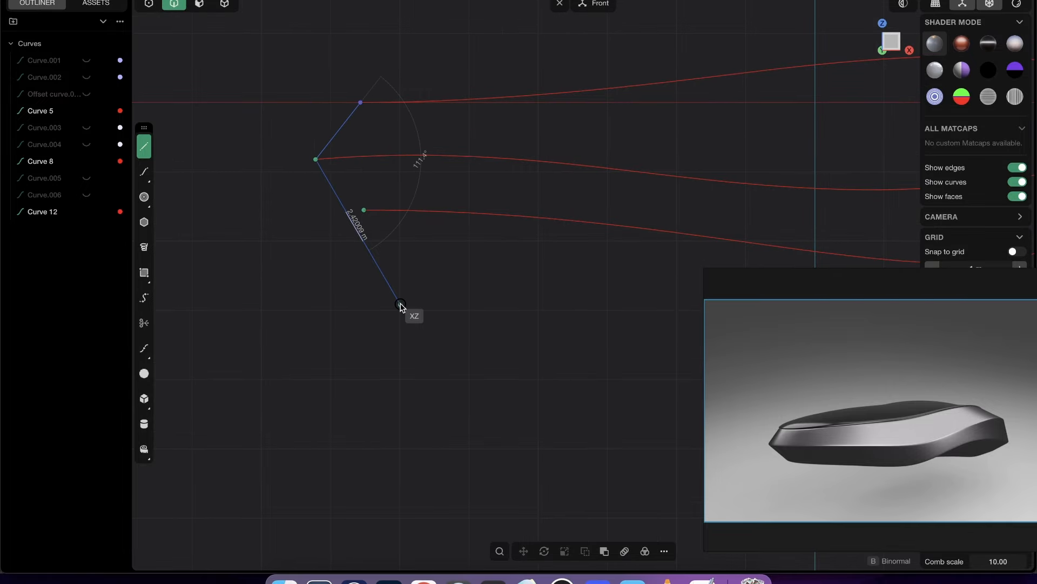
pyautogui.press('Return')
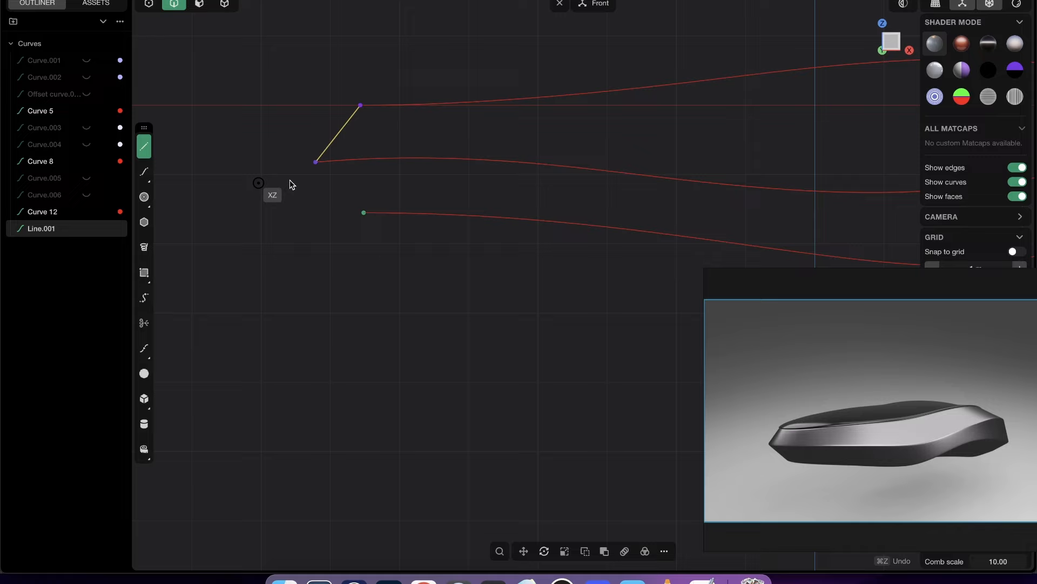
pyautogui.click(316, 160)
pyautogui.click(364, 211)
pyautogui.press('Return')
# - Connect the +X endpoints of the three red curves with two separate straight lines, upper to middle and middle to lower
pyautogui.keyDown('shift'); pyautogui.moveTo(638, 220); pyautogui.dragTo(111, 260, button='middle'); pyautogui.keyUp('shift')
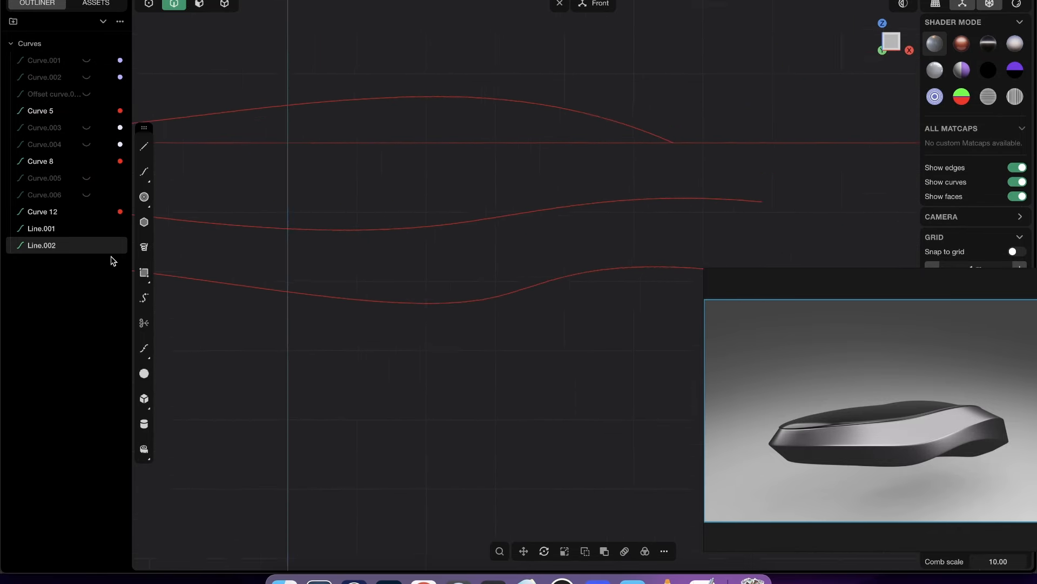
pyautogui.keyDown('shift'); pyautogui.moveTo(546, 183); pyautogui.dragTo(365, 214, button='middle'); pyautogui.keyUp('shift')
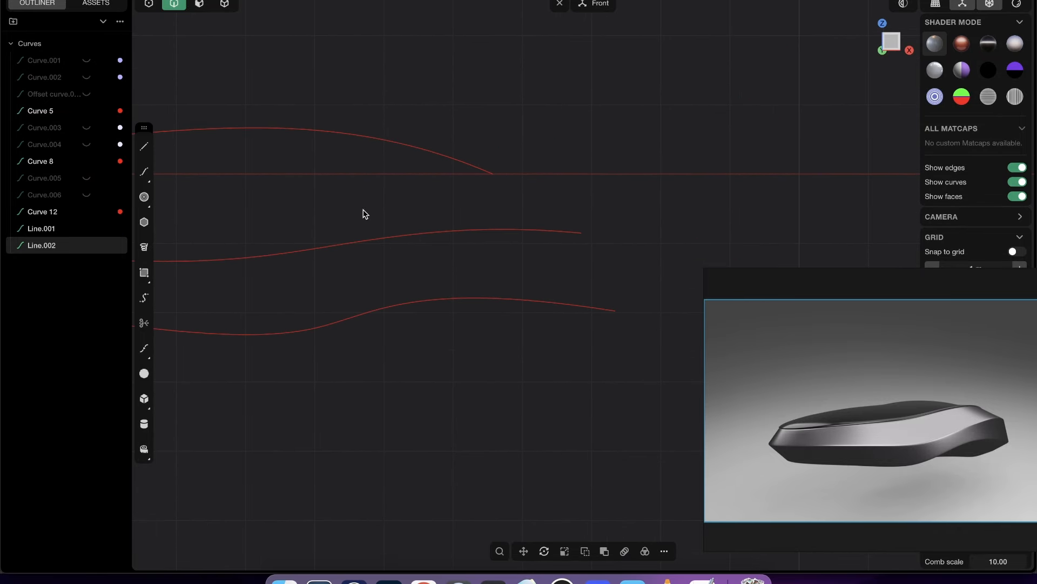
pyautogui.click(493, 173)
pyautogui.click(582, 232)
pyautogui.press('Return')
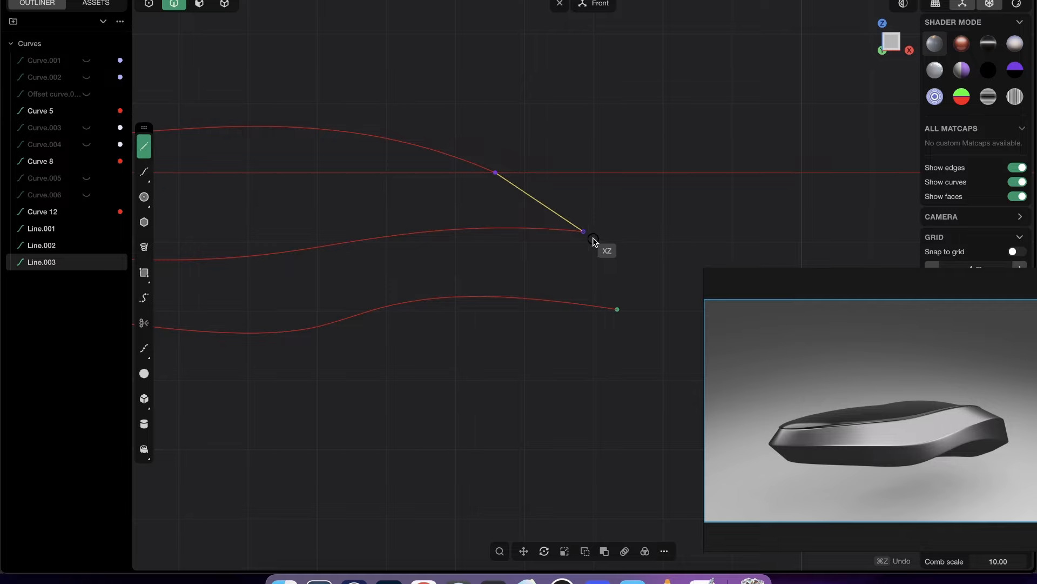
pyautogui.click(584, 233)
pyautogui.click(635, 298)
pyautogui.press('Return')
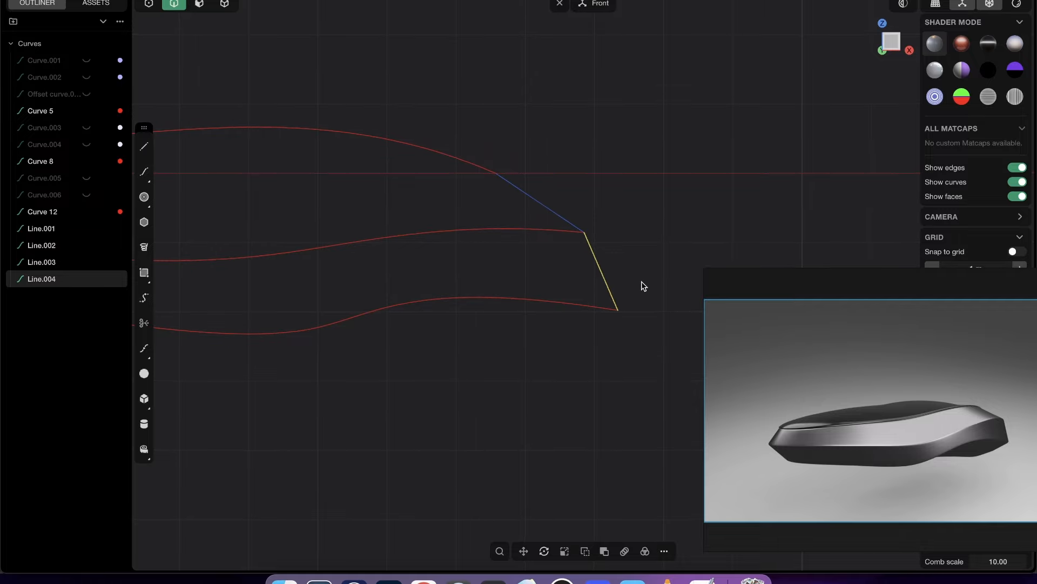
# - Select all four connecting lines and add a middle control point to each, with control points and edges selectable together
pyautogui.keyDown('shift'); pyautogui.click(558, 217); pyautogui.keyUp('shift')
pyautogui.scroll(-5, 562, 216)
pyautogui.keyDown('shift'); pyautogui.moveTo(511, 301); pyautogui.dragTo(679, 322, button='middle'); pyautogui.keyUp('shift')
pyautogui.keyDown('shift'); pyautogui.click(331, 224); pyautogui.keyUp('shift')
pyautogui.keyDown('shift'); pyautogui.click(333, 248); pyautogui.keyUp('shift')
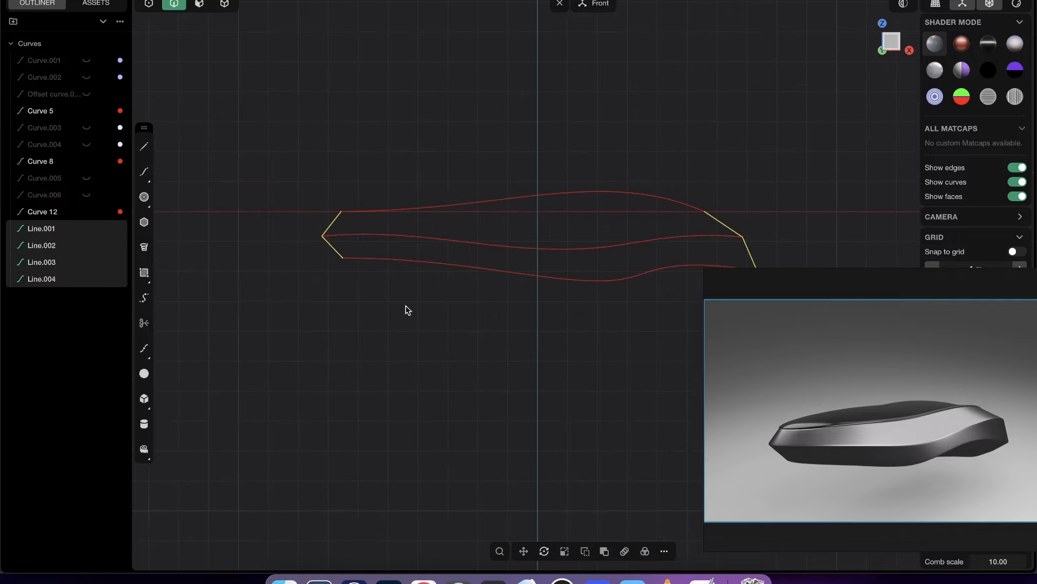
pyautogui.press('Tab')
# - Pull the middle control points of the two -X connecting lines outward so both lines bow slightly toward -X
pyautogui.scroll(10, 347, 233)
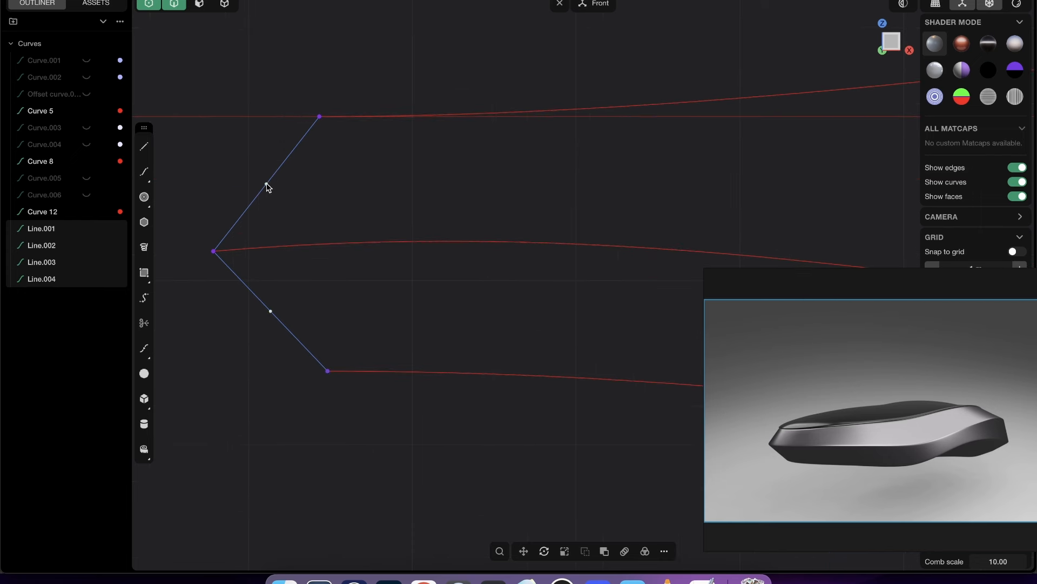
pyautogui.scroll(-5, 305, 231)
pyautogui.keyDown('shift'); pyautogui.moveTo(323, 238); pyautogui.dragTo(377, 229, button='middle'); pyautogui.keyUp('shift')
pyautogui.click(359, 200)
pyautogui.scroll(3, 329, 217)
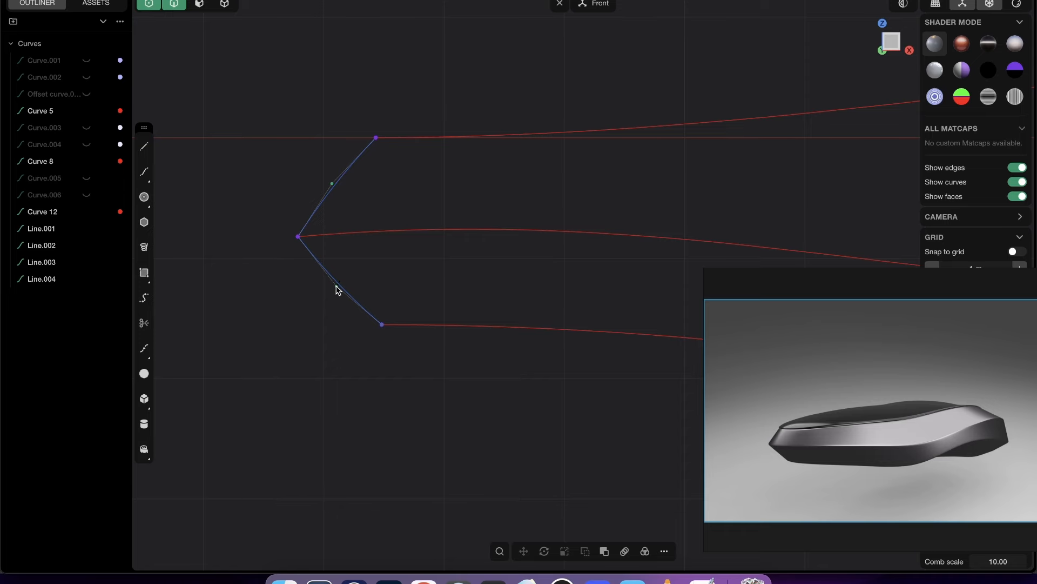
pyautogui.moveTo(336, 290)
pyautogui.mouseDown()
pyautogui.moveTo(366, 268)
pyautogui.moveTo(337, 294)
pyautogui.moveTo(330, 287)
pyautogui.mouseUp()
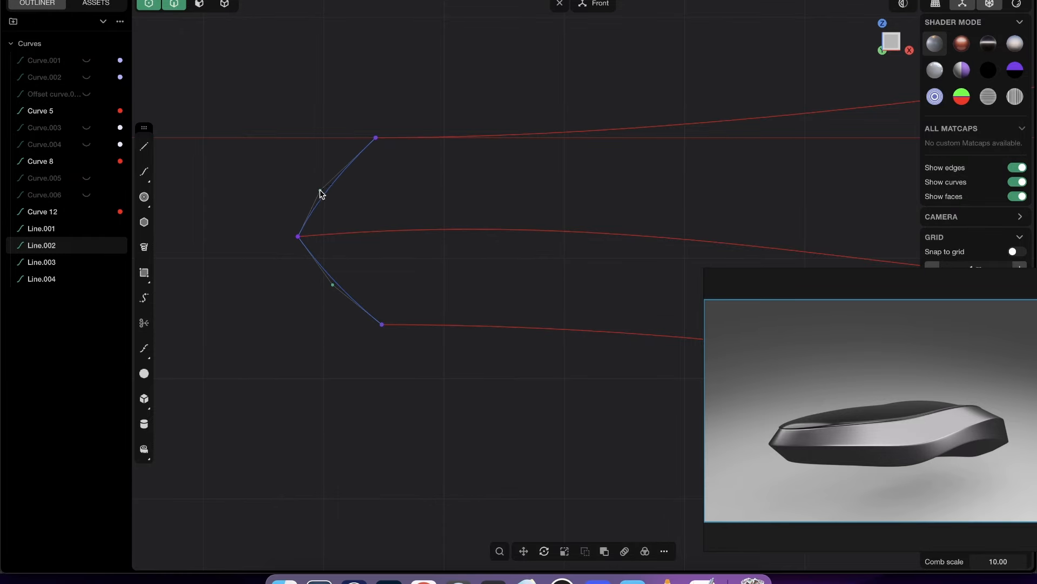
# - Pull the middle control points of the two +X connecting lines outward so both lines bow slightly toward +X
pyautogui.moveTo(414, 213); pyautogui.dragTo(530, 172, button='middle')
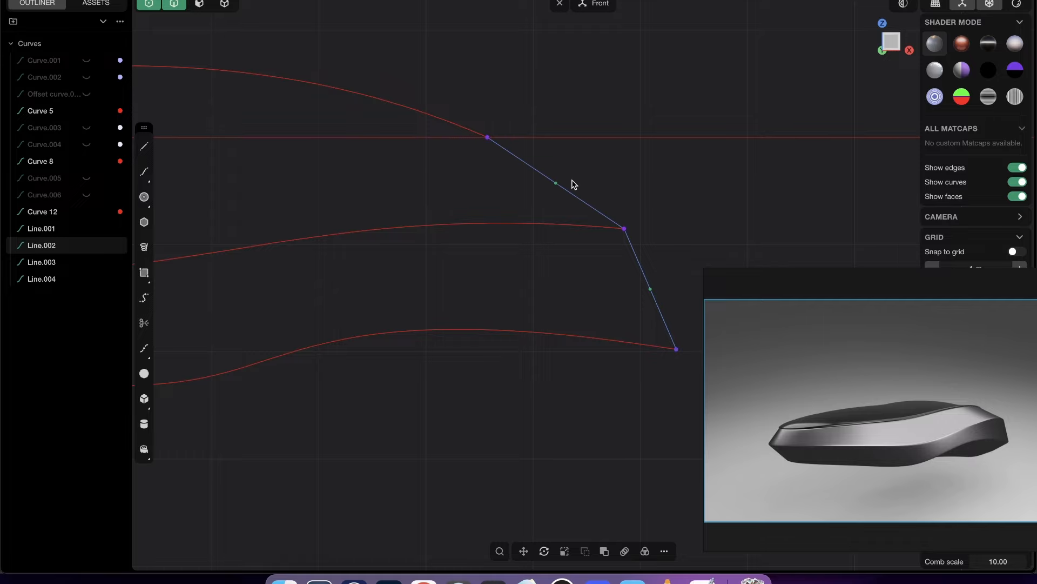
pyautogui.moveTo(559, 184); pyautogui.dragTo(566, 182)
pyautogui.click(627, 239)
pyautogui.moveTo(652, 291); pyautogui.dragTo(661, 291)
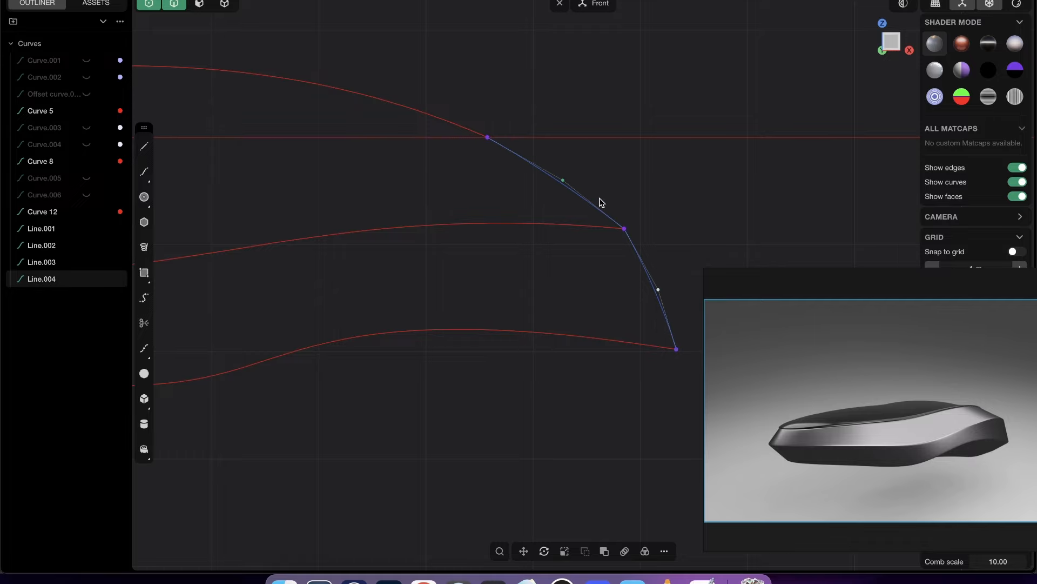
pyautogui.click(561, 178)
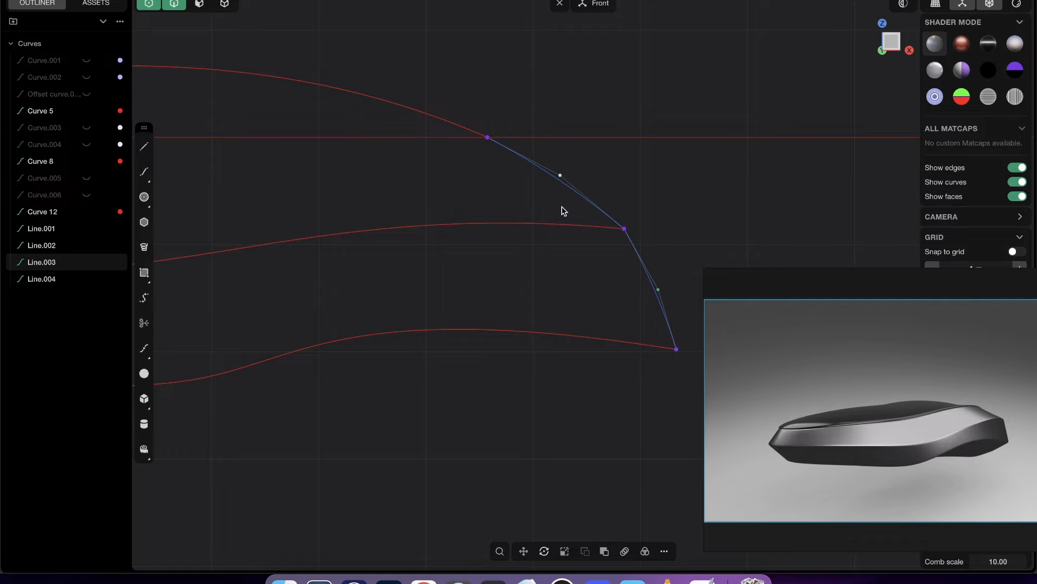
# - Extrude the four bowed connecting curves toward +Y into short surface strips at both ends of the hull
pyautogui.scroll(-5, 517, 231)
pyautogui.moveTo(512, 164); pyautogui.dragTo(429, 218, button='middle')
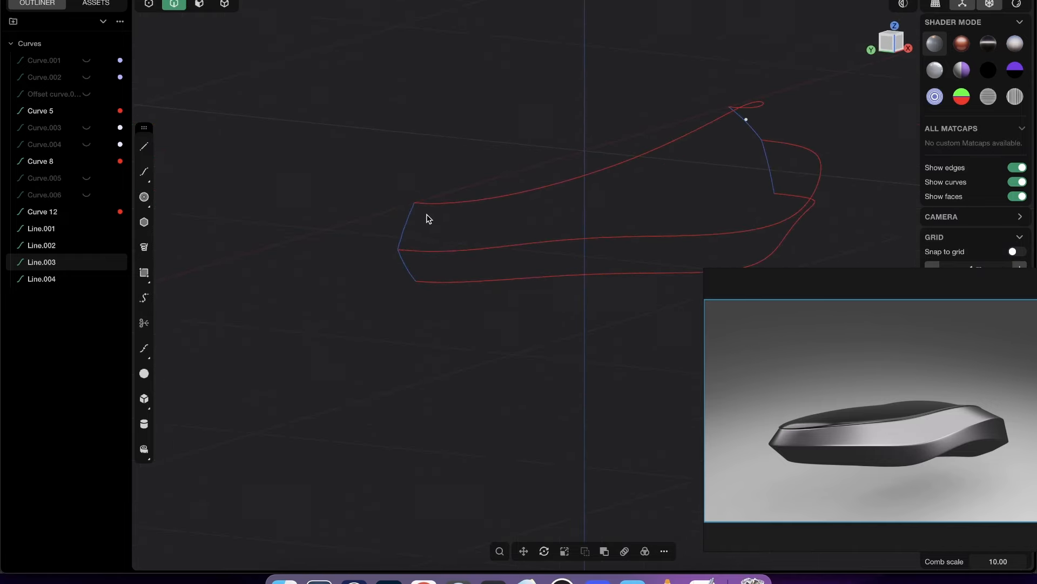
pyautogui.click(410, 225)
pyautogui.keyDown('shift'); pyautogui.click(409, 267); pyautogui.keyUp('shift')
pyautogui.keyDown('shift'); pyautogui.click(763, 150); pyautogui.keyUp('shift')
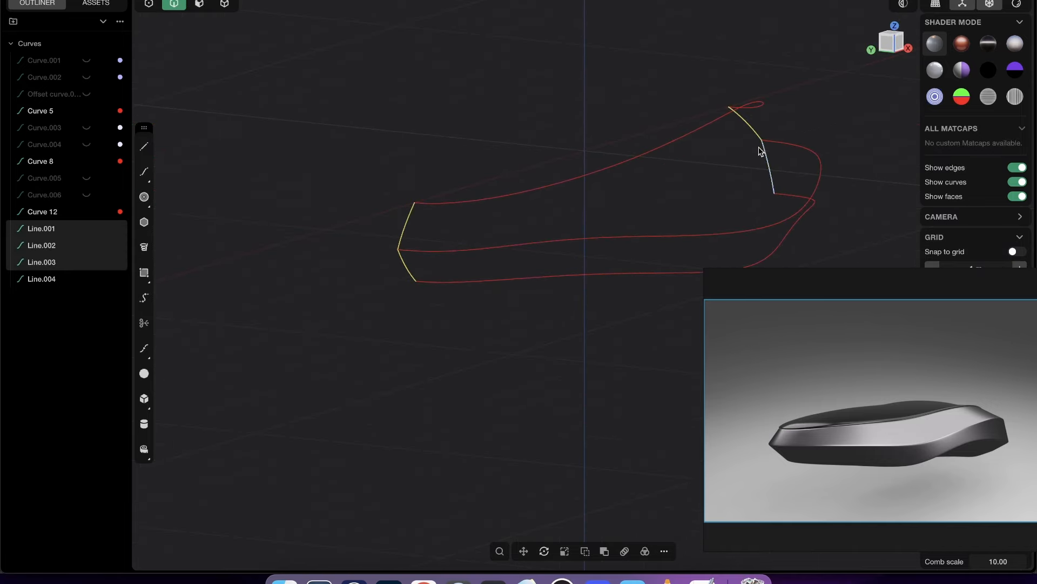
pyautogui.keyDown('shift'); pyautogui.click(790, 197); pyautogui.keyUp('shift')
pyautogui.press('e')
pyautogui.moveTo(791, 196); pyautogui.dragTo(716, 212, button='middle')
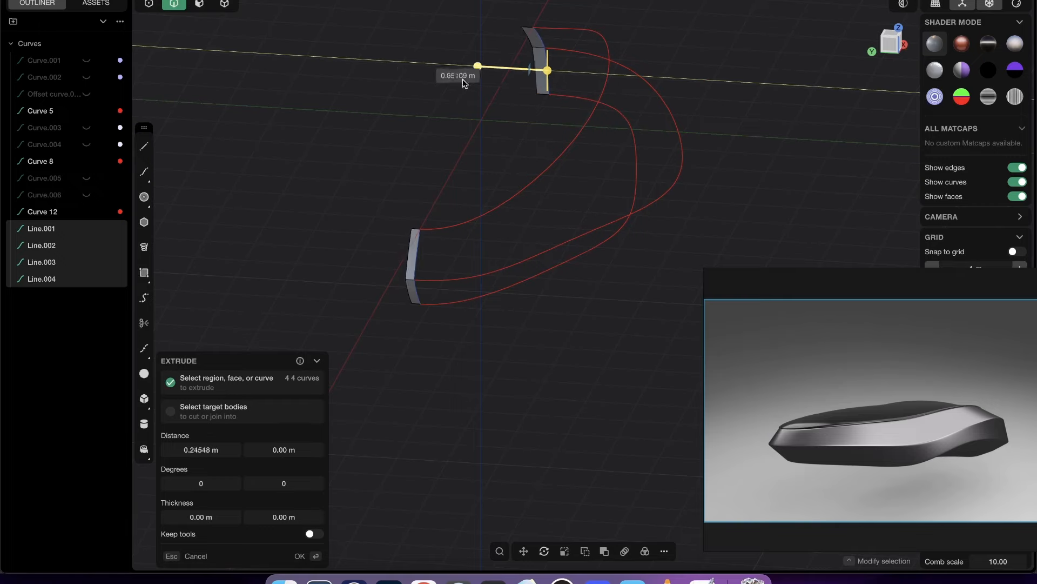
pyautogui.moveTo(482, 260); pyautogui.dragTo(354, 282, button='middle')
pyautogui.press('Return')
pyautogui.click(351, 267)
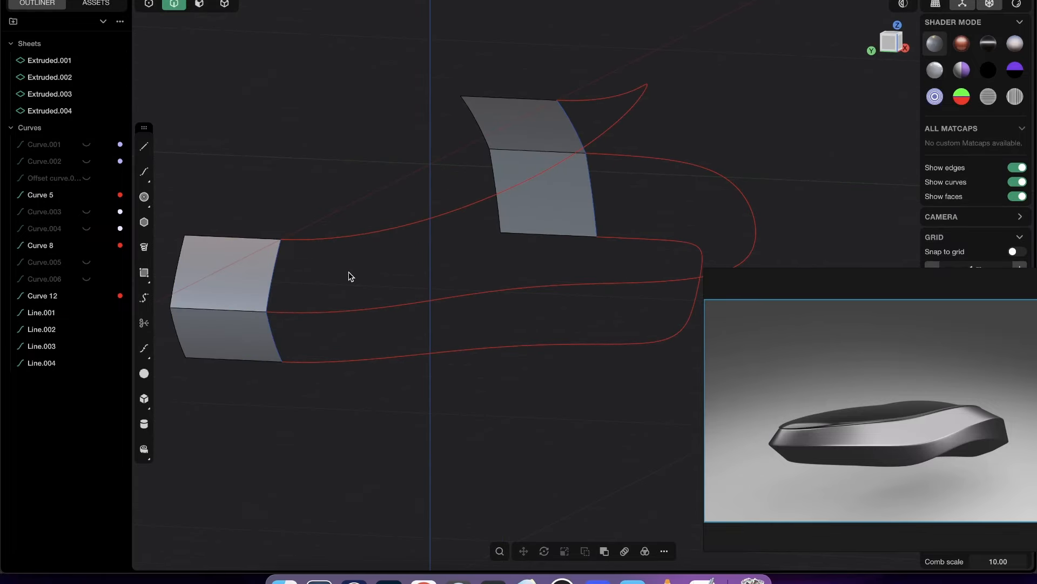
# - Hide the four bowed connecting curves, leaving the extruded strips and the three red curves visible
pyautogui.keyDown('shift'); pyautogui.moveTo(409, 266); pyautogui.dragTo(503, 224, button='middle'); pyautogui.keyUp('shift')
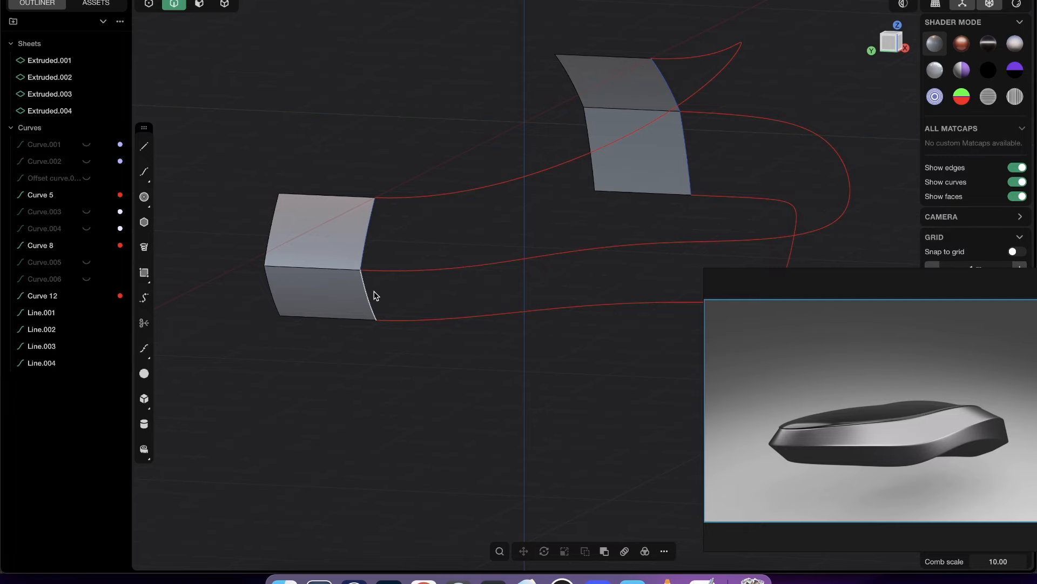
pyautogui.click(376, 295)
pyautogui.click(366, 231)
pyautogui.click(687, 162)
pyautogui.click(676, 85)
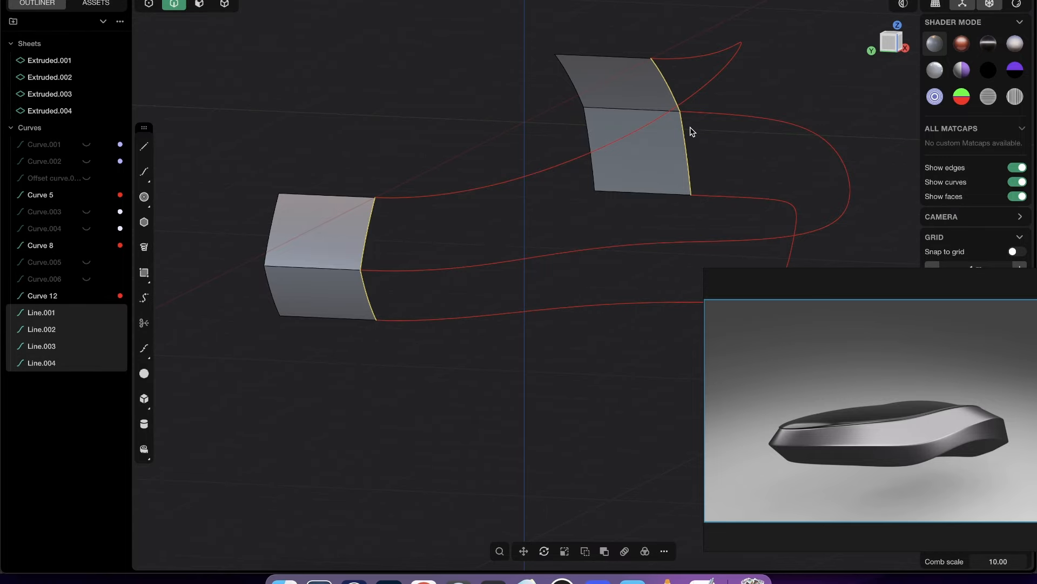
pyautogui.press('h')
pyautogui.moveTo(453, 223); pyautogui.dragTo(437, 258, button='middle')
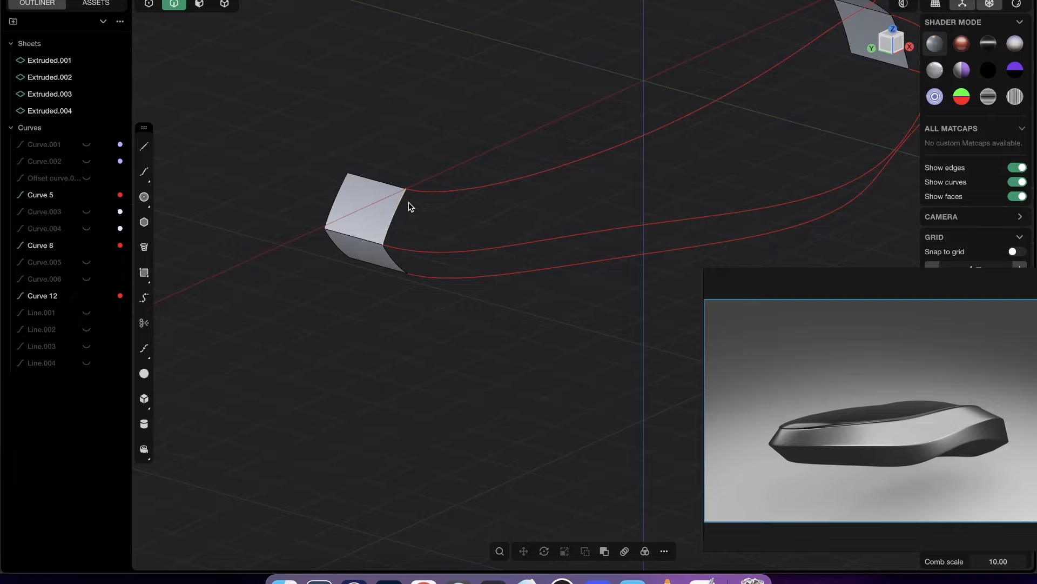
pyautogui.click(409, 203)
pyautogui.keyDown('shift'); pyautogui.click(440, 241); pyautogui.keyUp('shift')
pyautogui.keyDown('shift'); pyautogui.click(529, 181); pyautogui.keyUp('shift')
pyautogui.keyDown('shift'); pyautogui.moveTo(530, 182); pyautogui.dragTo(349, 291, button='middle'); pyautogui.keyUp('shift')
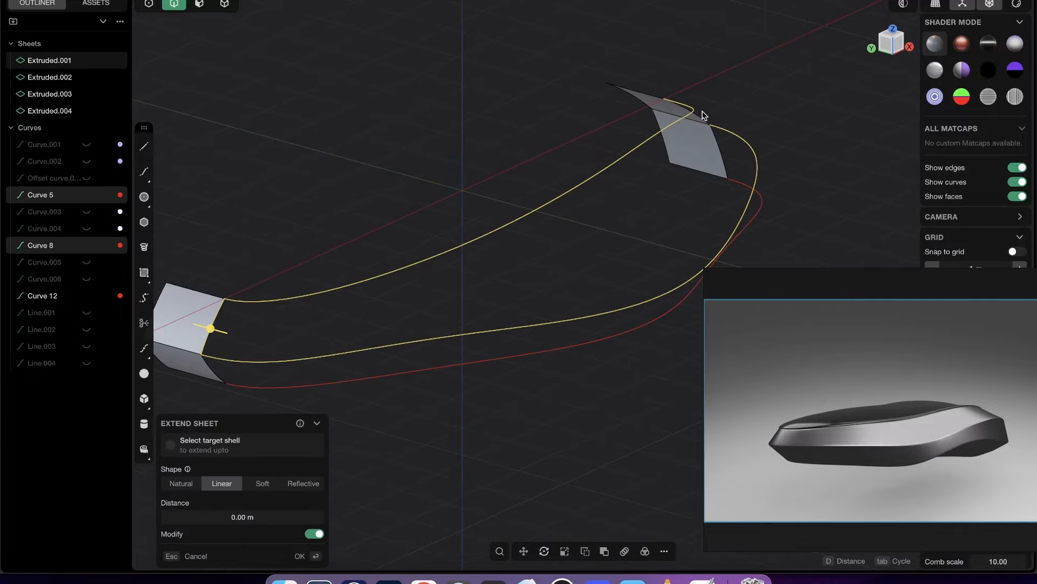
pyautogui.keyDown('shift'); pyautogui.click(702, 115); pyautogui.keyUp('shift')
pyautogui.moveTo(697, 116); pyautogui.dragTo(586, 180, button='middle')
pyautogui.hotkey('shift', 'p')
pyautogui.press('Escape')
pyautogui.moveTo(724, 131); pyautogui.dragTo(591, 157, button='middle')
pyautogui.hotkey('shift', 'p')
pyautogui.press('Escape')
pyautogui.moveTo(468, 170); pyautogui.dragTo(493, 185, button='middle')
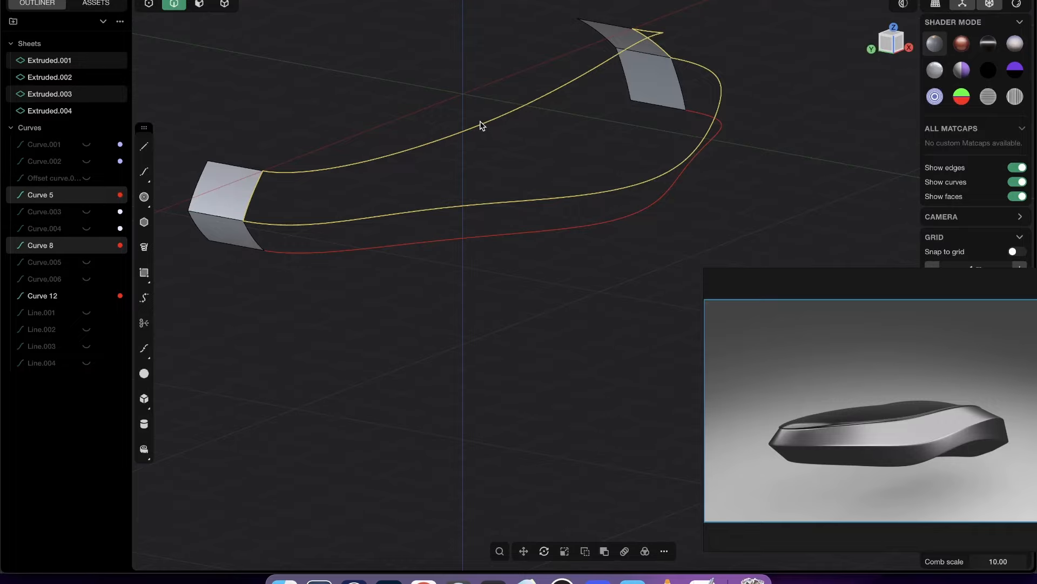
# - Draw two separate cross lines between the upper and middle red curves, one near mid-length and one closer to the +X end
pyautogui.moveTo(668, 127); pyautogui.dragTo(485, 155, button='middle')
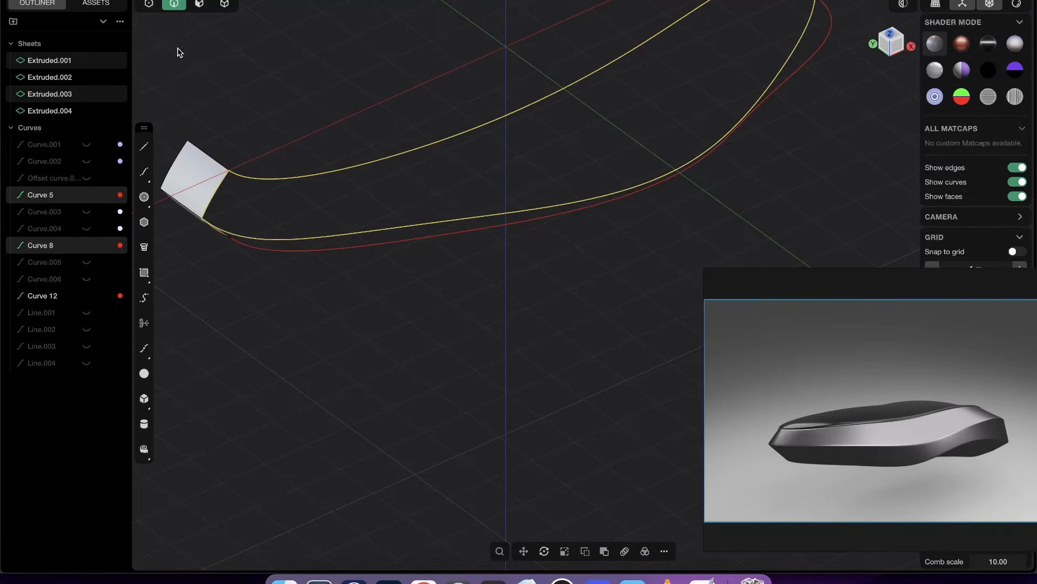
pyautogui.moveTo(378, 104); pyautogui.dragTo(518, 121, button='middle')
pyautogui.click(522, 114)
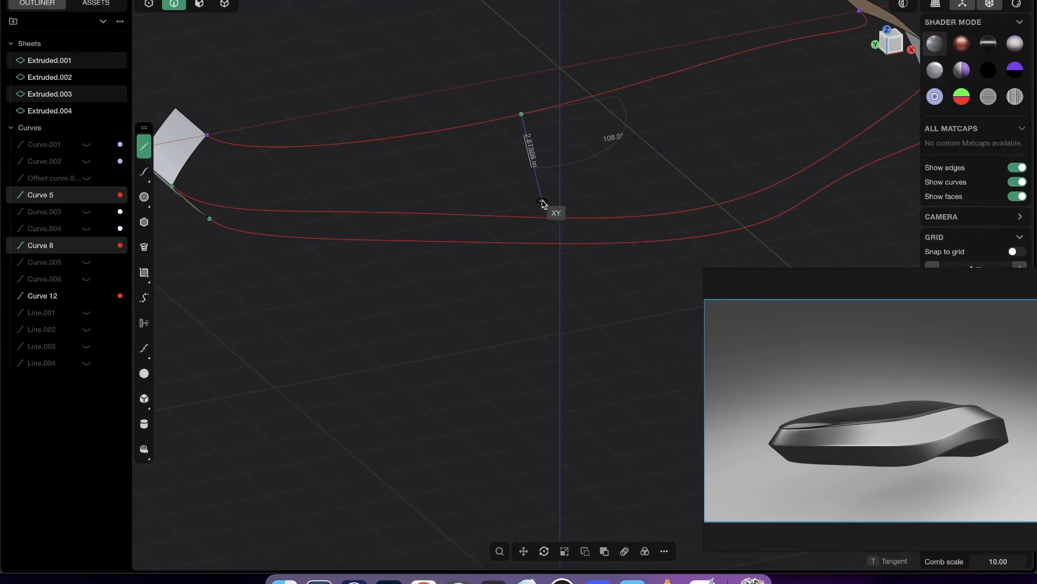
pyautogui.click(540, 218)
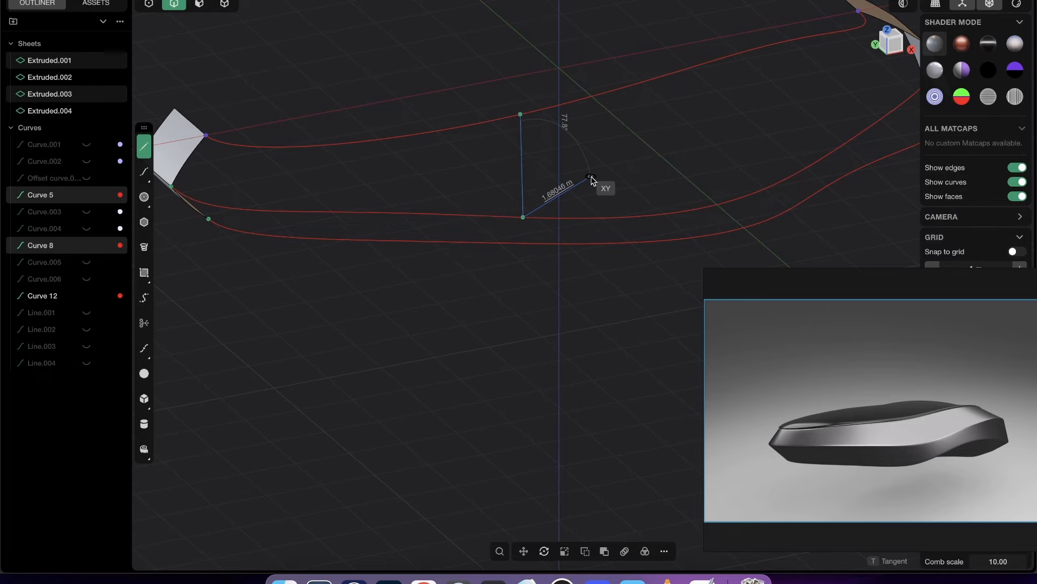
pyautogui.moveTo(591, 176); pyautogui.dragTo(569, 128, button='middle')
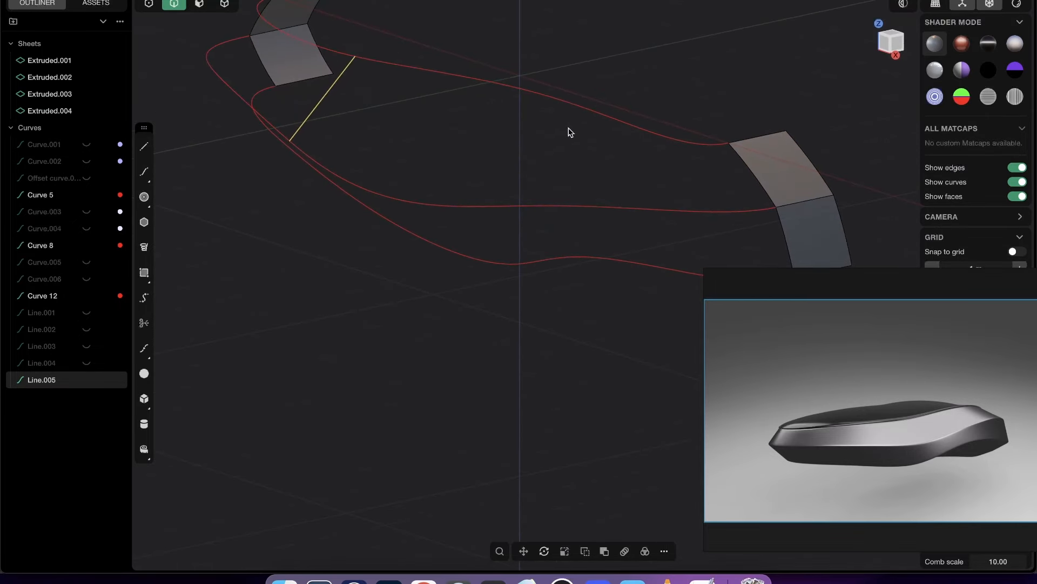
pyautogui.click(543, 97)
pyautogui.click(521, 199)
# - Add a middle control point to both cross lines and bow the mid-length one outward, about -0.16 m in Y and 0.12 m in Z
pyautogui.moveTo(595, 162)
pyautogui.mouseDown(button='middle')
pyautogui.moveTo(489, 144)
pyautogui.moveTo(540, 157)
pyautogui.moveTo(429, 152)
pyautogui.mouseUp(button='middle')
pyautogui.keyDown('shift'); pyautogui.click(424, 110); pyautogui.keyUp('shift')
pyautogui.moveTo(423, 110); pyautogui.dragTo(532, 130, button='middle')
pyautogui.press('1')
pyautogui.click(371, 83)
pyautogui.moveTo(404, 114); pyautogui.dragTo(371, 82, button='middle')
pyautogui.press('g')
pyautogui.moveTo(474, 100)
pyautogui.mouseDown()
pyautogui.moveTo(458, 90)
pyautogui.moveTo(472, 99)
pyautogui.mouseUp()
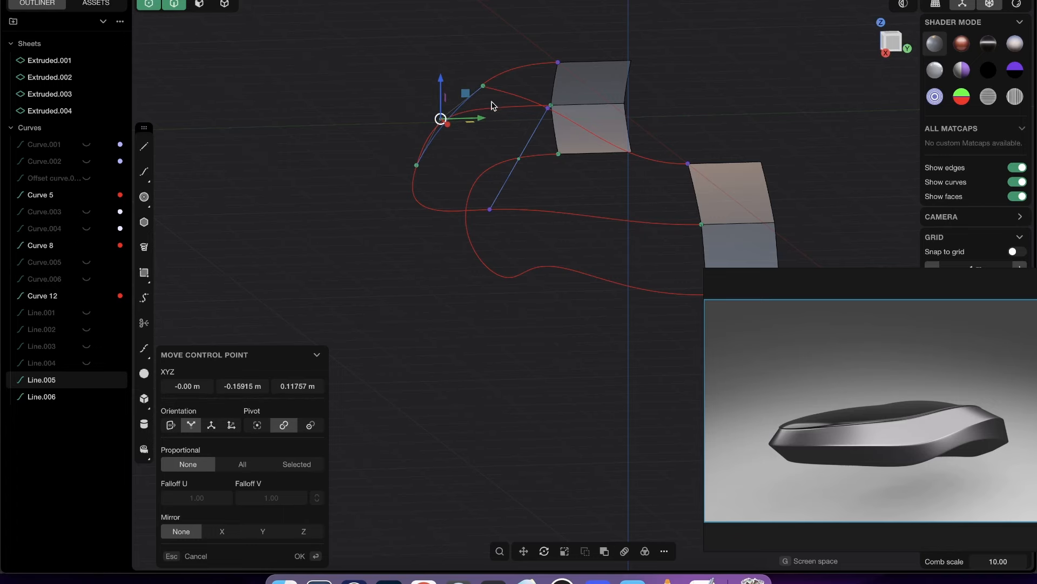
pyautogui.press('Return')
# - Move the middle control point of the cross line closer to +X outward so it bows as well
pyautogui.moveTo(532, 151); pyautogui.dragTo(489, 152, button='middle')
pyautogui.click(516, 155)
pyautogui.moveTo(545, 172); pyautogui.dragTo(581, 101, button='middle')
pyautogui.press('g')
pyautogui.press('Return')
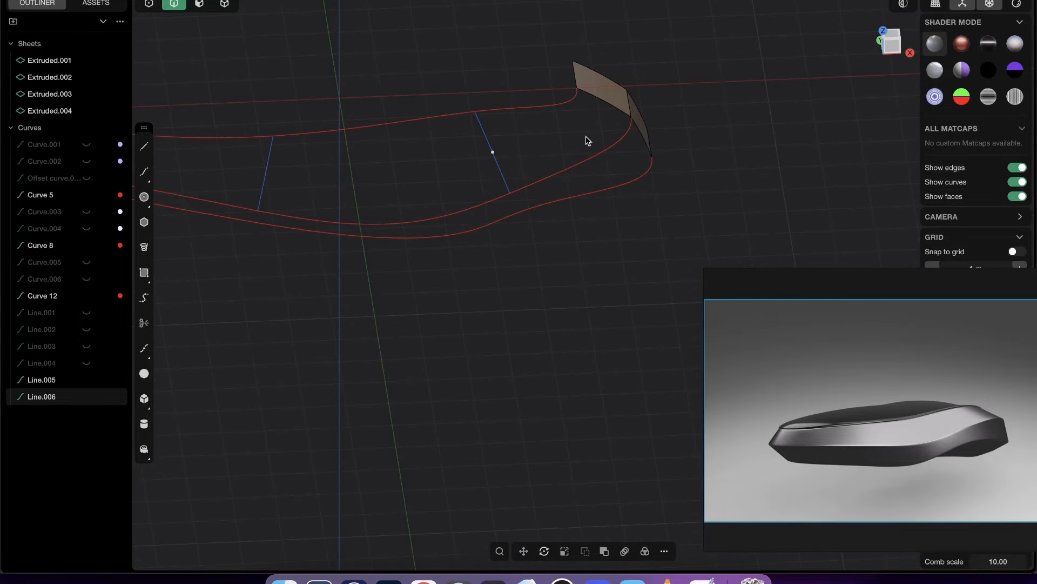
# - Loft from one upper strip's edge through both bowed cross curves to the other, with the upper and middle red curves as guides
pyautogui.click(606, 104)
pyautogui.moveTo(545, 137); pyautogui.dragTo(480, 123, button='middle')
pyautogui.click(475, 147)
pyautogui.click(451, 165)
pyautogui.moveTo(451, 165); pyautogui.dragTo(363, 195, button='middle')
pyautogui.click(315, 212)
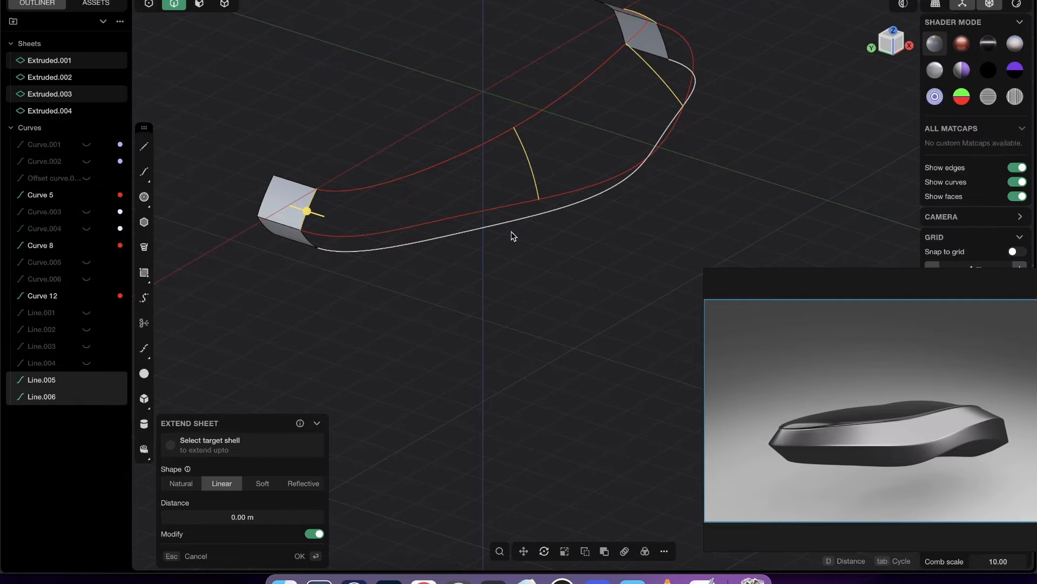
pyautogui.press('l')
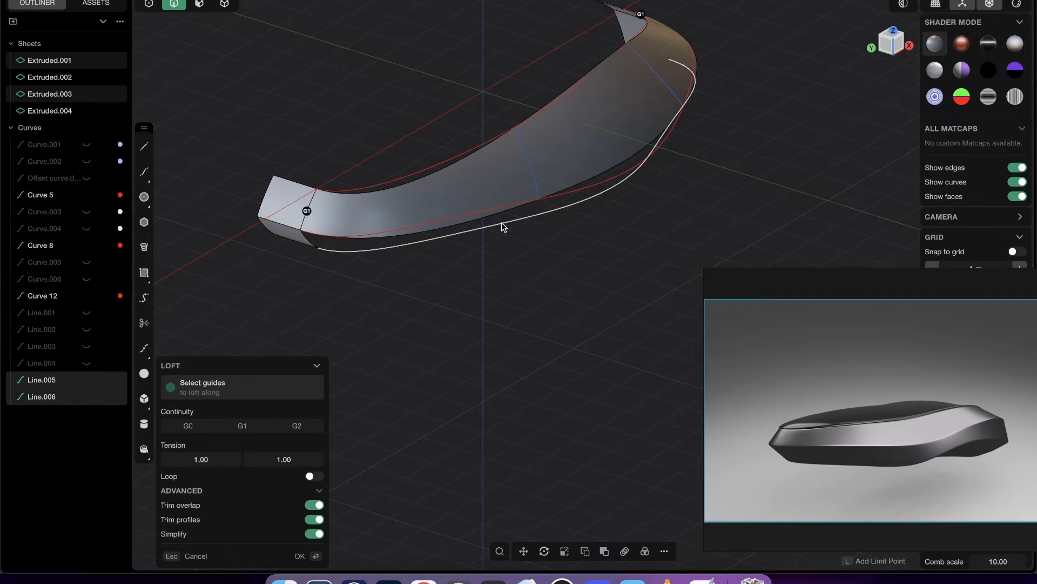
pyautogui.click(487, 143)
pyautogui.click(521, 203)
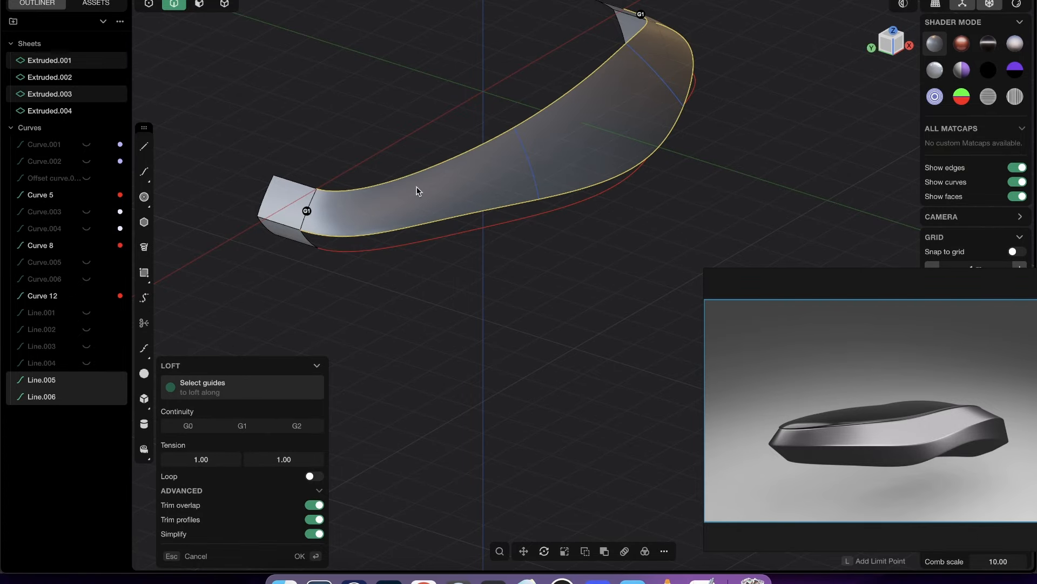
# - Check the upper loft's transitions into the end strips from the Top view and other angles, and accept the loft
pyautogui.scroll(3, 416, 190)
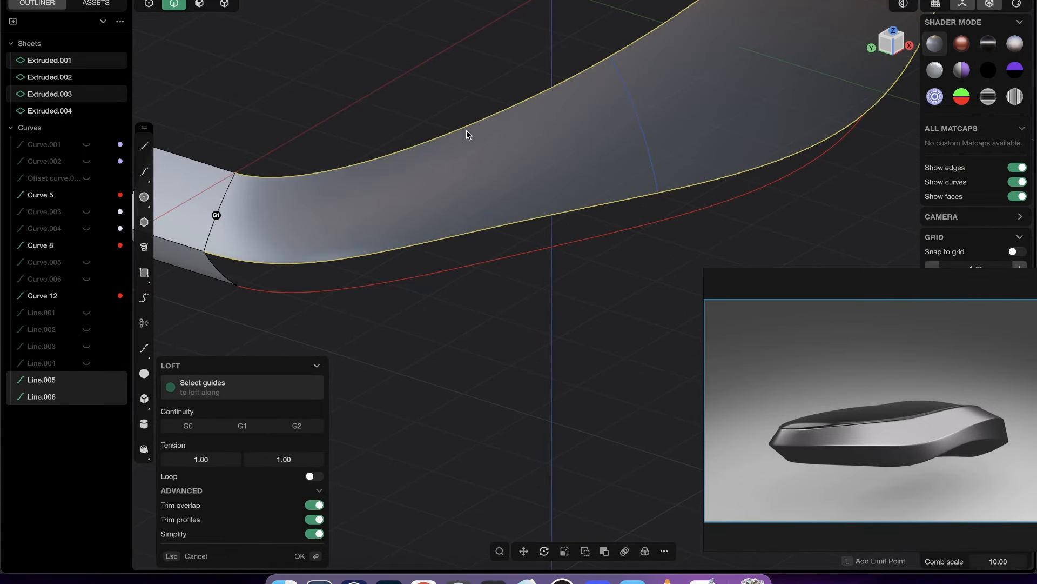
pyautogui.moveTo(472, 189); pyautogui.dragTo(595, 224, button='middle')
pyautogui.moveTo(331, 239); pyautogui.dragTo(286, 271, button='middle')
pyautogui.click(886, 54)
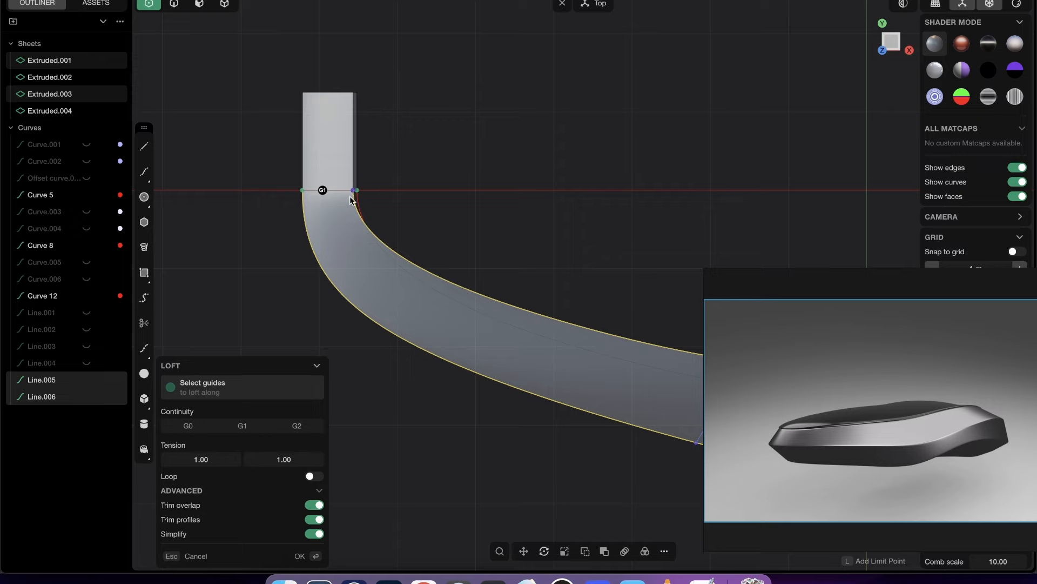
pyautogui.moveTo(320, 203); pyautogui.dragTo(297, 202, button='middle')
pyautogui.keyDown('shift'); pyautogui.moveTo(502, 142); pyautogui.dragTo(243, 440, button='middle'); pyautogui.keyUp('shift')
pyautogui.keyDown('shift'); pyautogui.moveTo(575, 192); pyautogui.dragTo(497, 293, button='middle'); pyautogui.keyUp('shift')
pyautogui.scroll(-2, 698, 179)
pyautogui.moveTo(698, 178); pyautogui.dragTo(638, 116, button='middle')
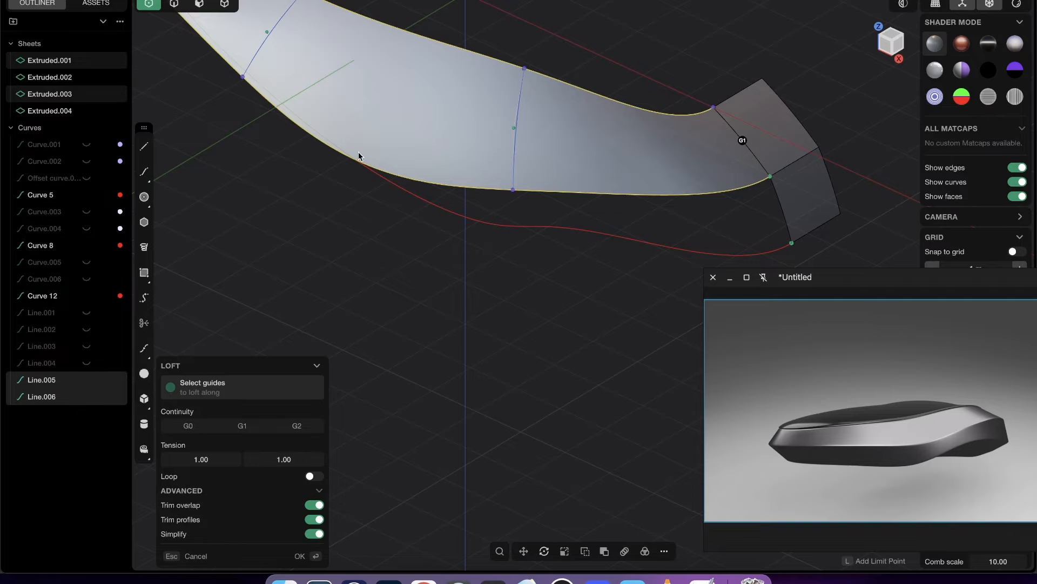
pyautogui.press('Return')
# - Draw two lines down to the lower red curve from the lower ends of the two upper cross curves
pyautogui.scroll(-3, 607, 213)
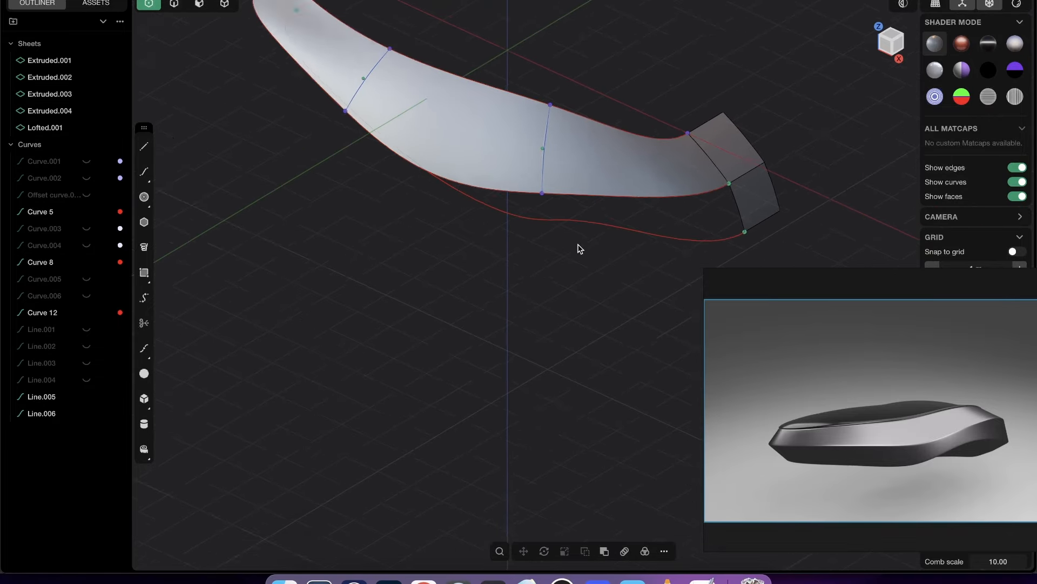
pyautogui.moveTo(580, 249); pyautogui.dragTo(630, 153, button='middle')
pyautogui.scroll(3, 508, 206)
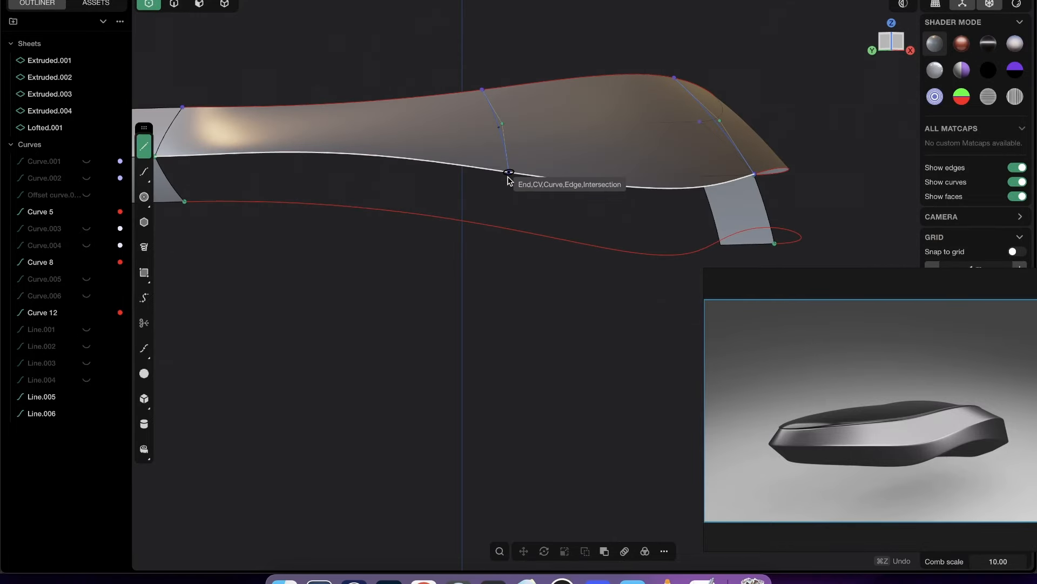
pyautogui.click(509, 175)
pyautogui.moveTo(529, 173); pyautogui.dragTo(577, 199, button='middle')
pyautogui.click(578, 216)
pyautogui.click(513, 184)
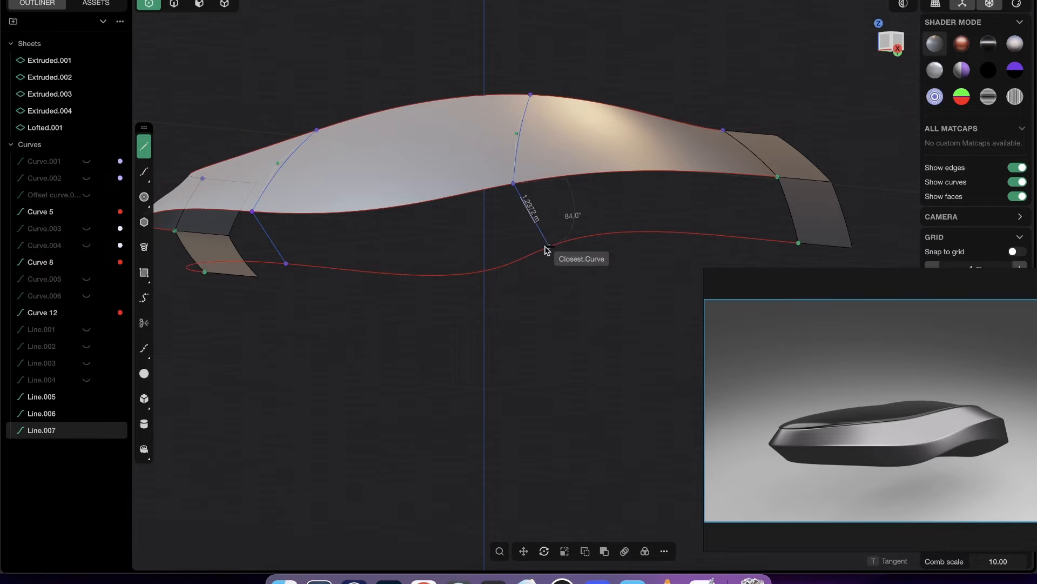
pyautogui.click(550, 247)
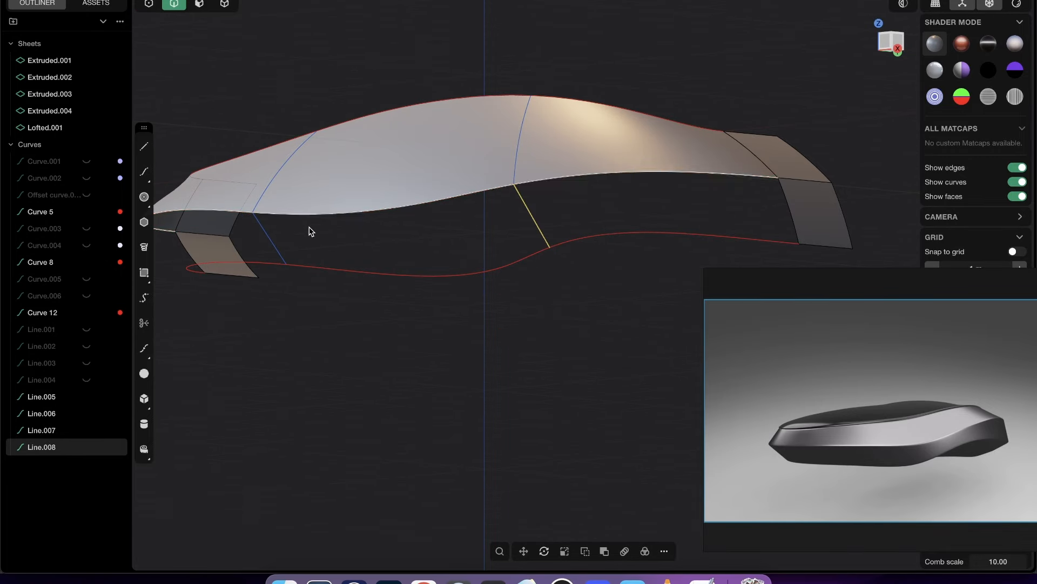
# - Add a middle control point to both lower cross lines and move the mid-length line's point outward to bow it
pyautogui.keyDown('shift'); pyautogui.click(278, 246); pyautogui.keyUp('shift')
pyautogui.hotkey('shift', '1')
pyautogui.click(331, 190)
pyautogui.moveTo(331, 190); pyautogui.dragTo(329, 231, button='middle')
pyautogui.press('f')
pyautogui.press('Escape')
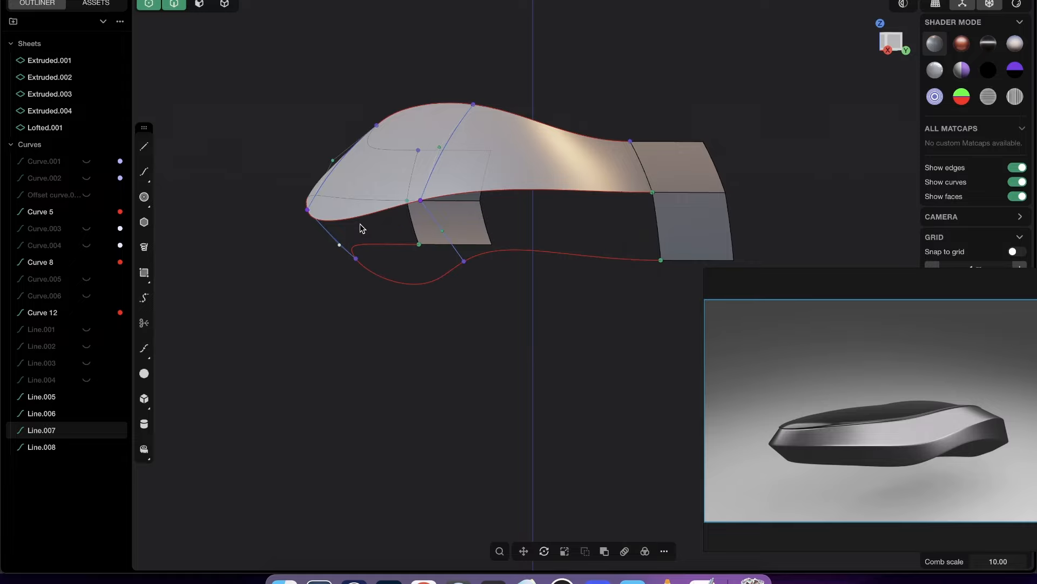
pyautogui.press('super+z')
pyautogui.click(333, 235)
pyautogui.press('g')
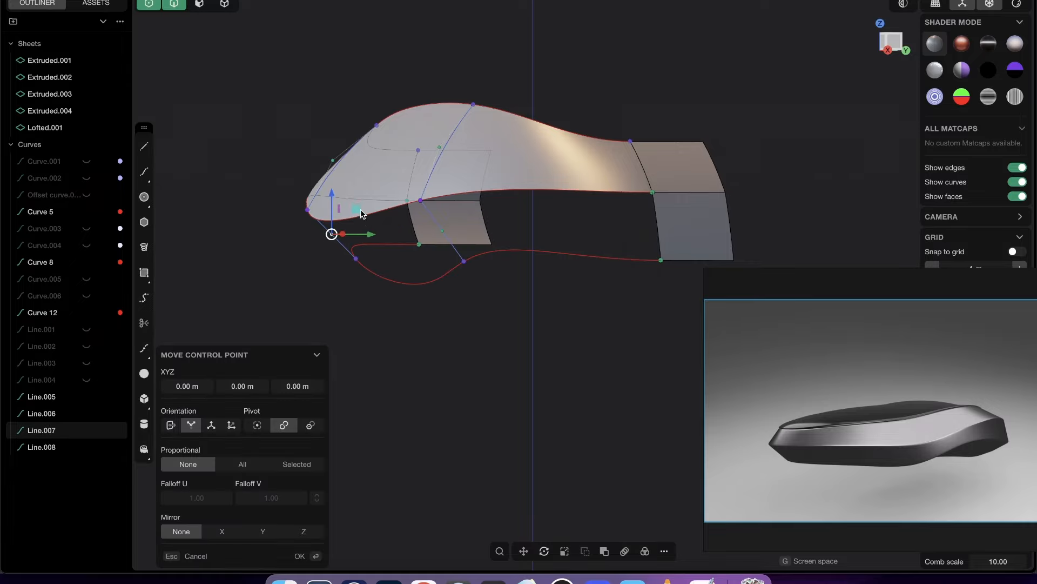
pyautogui.press('Return')
# - Move the middle control point of the lower cross line closer to +X outward to bow it slightly
pyautogui.moveTo(454, 241); pyautogui.dragTo(629, 198, button='middle')
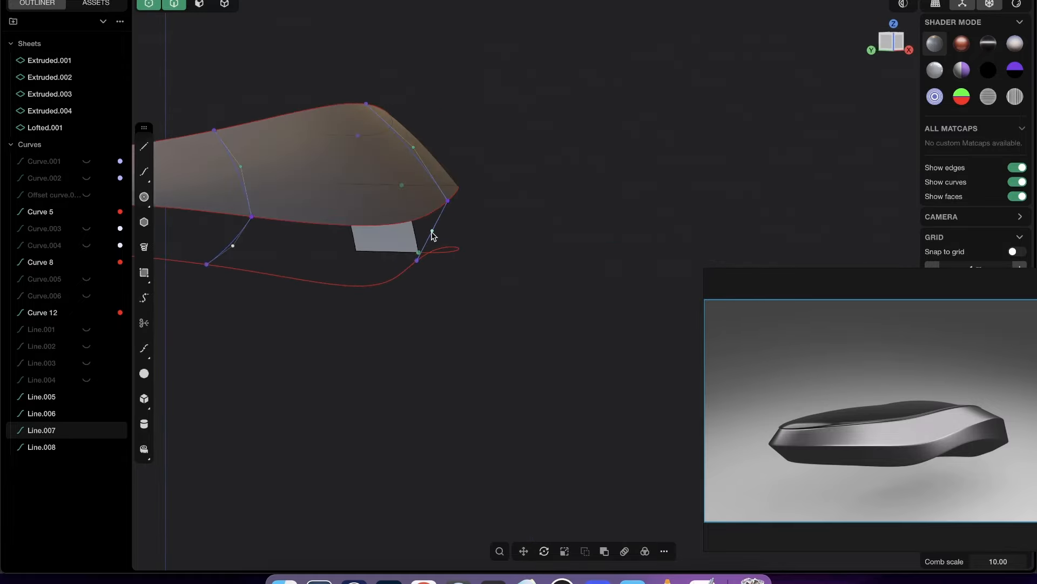
pyautogui.click(432, 231)
pyautogui.press('g')
pyautogui.moveTo(412, 204); pyautogui.dragTo(416, 211)
pyautogui.press('Return')
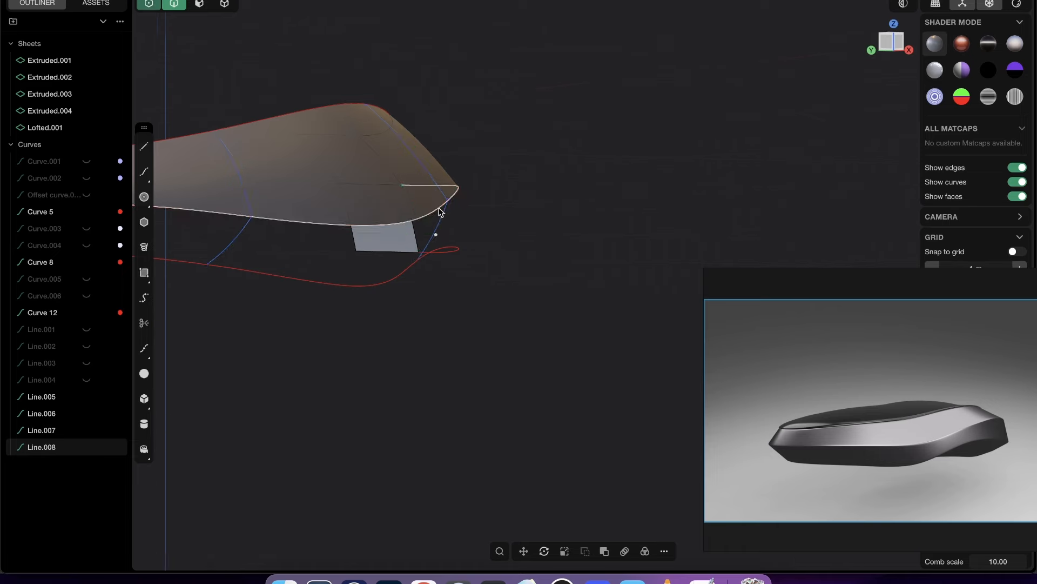
# - Start a loft through the inner edges of the two lower end strips and the two bowed lower cross lines
pyautogui.press('2')
pyautogui.moveTo(439, 210); pyautogui.dragTo(361, 189, button='middle')
pyautogui.click(644, 142)
pyautogui.press('g')
pyautogui.moveTo(587, 164); pyautogui.dragTo(569, 151, button='middle')
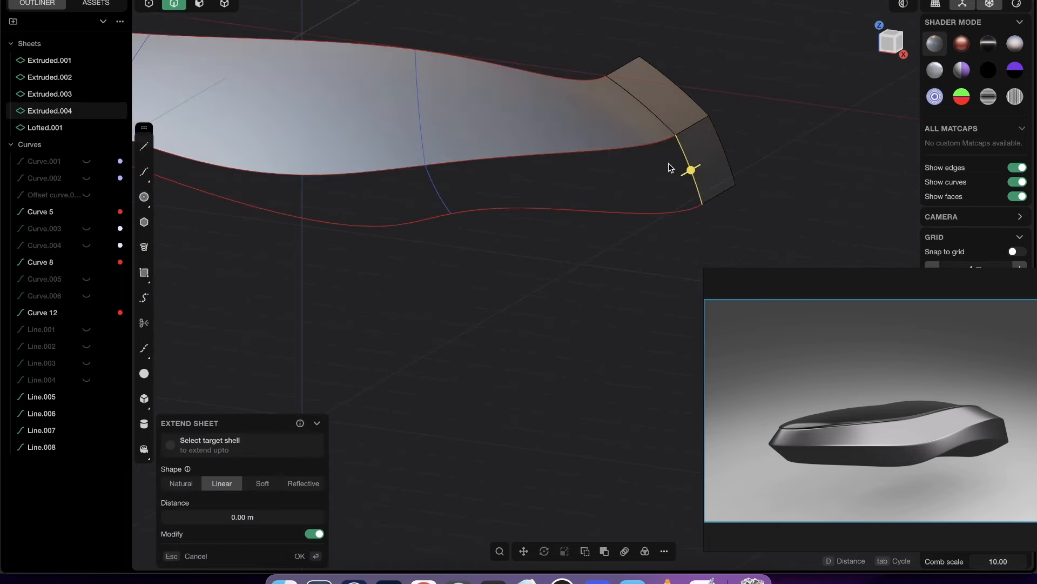
pyautogui.click(445, 195)
pyautogui.moveTo(445, 195); pyautogui.dragTo(771, 218, button='middle')
pyautogui.click(385, 171)
pyautogui.moveTo(385, 171); pyautogui.dragTo(430, 164, button='middle')
pyautogui.keyDown('shift'); pyautogui.click(286, 201); pyautogui.keyUp('shift')
pyautogui.press('l')
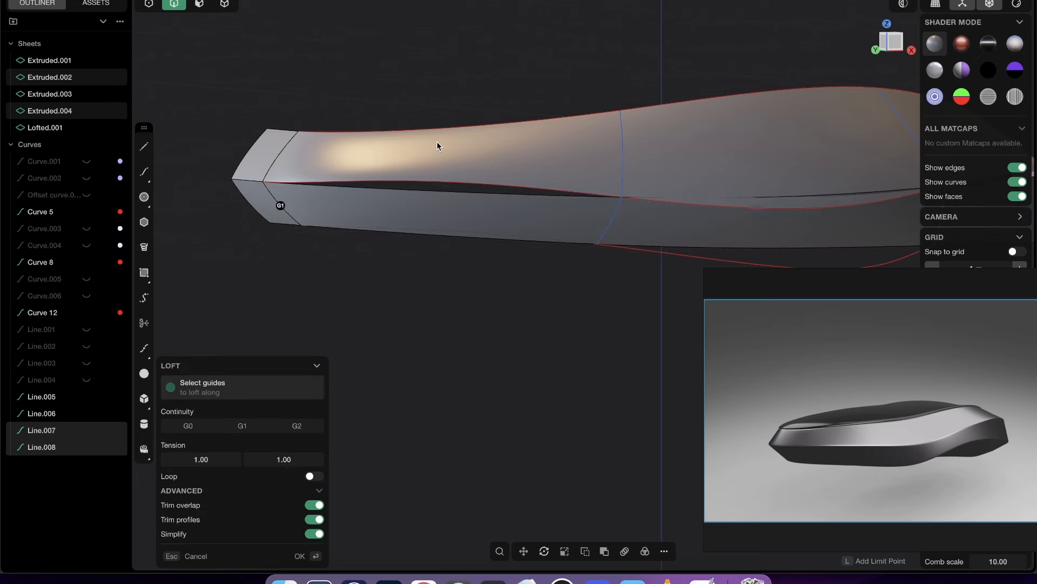
# - Guide the lower side loft along the middle and lower red curves and accept it
pyautogui.click(552, 194)
pyautogui.click(589, 247)
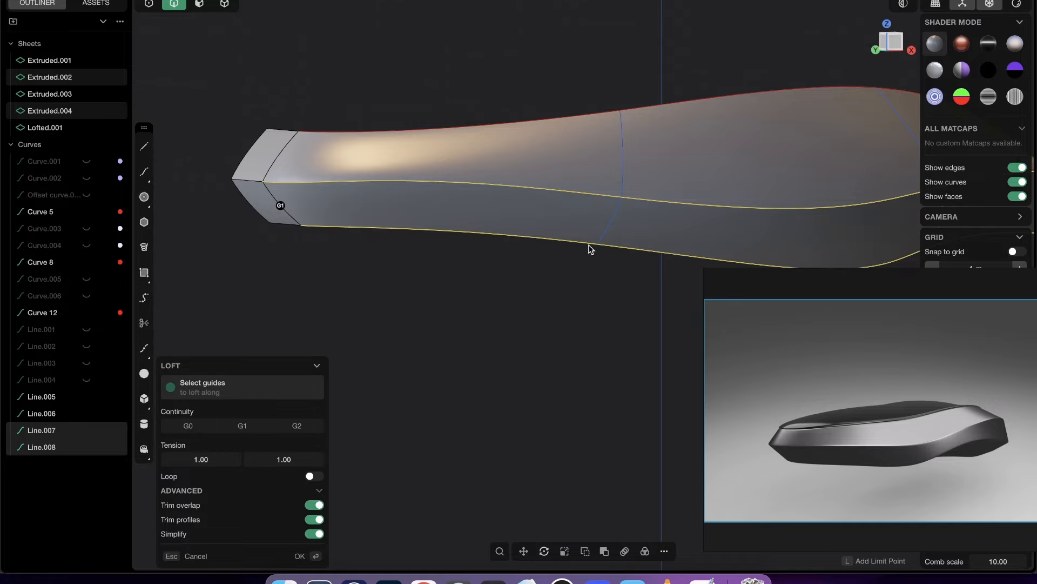
pyautogui.moveTo(591, 248); pyautogui.dragTo(549, 227, button='middle')
pyautogui.press('Return')
pyautogui.press('Escape')
# - Delete the four extruded end strips, keeping only the two lofted side sheets
pyautogui.scroll(-4, 566, 176)
pyautogui.moveTo(566, 177); pyautogui.dragTo(440, 211, button='middle')
pyautogui.click(224, 4)
pyautogui.moveTo(637, 206); pyautogui.dragTo(658, 216, button='middle')
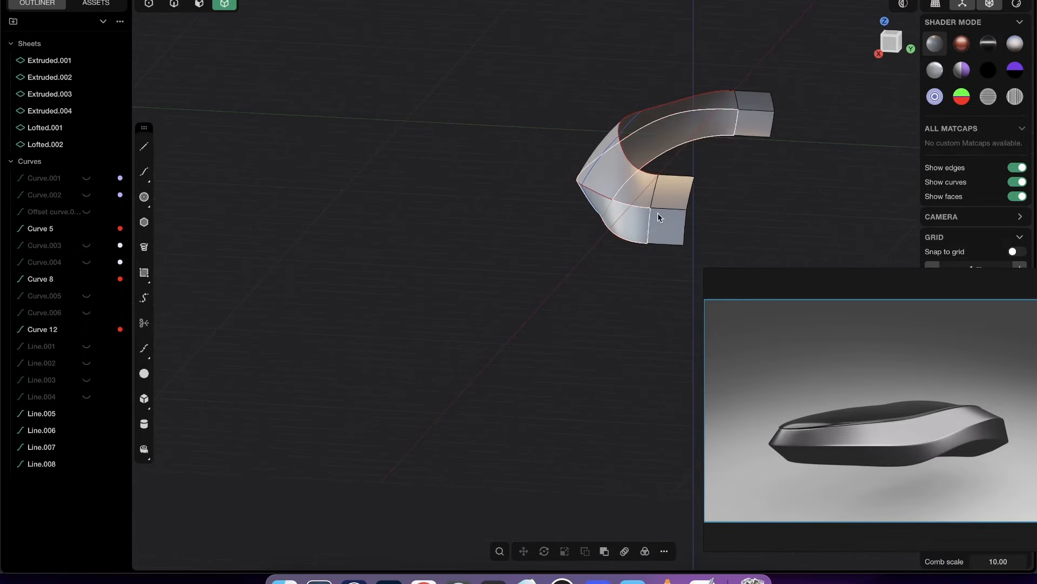
pyautogui.click(677, 224)
pyautogui.keyDown('shift'); pyautogui.click(679, 193); pyautogui.keyUp('shift')
pyautogui.keyDown('shift'); pyautogui.click(753, 100); pyautogui.keyUp('shift')
pyautogui.keyDown('shift'); pyautogui.click(755, 123); pyautogui.keyUp('shift')
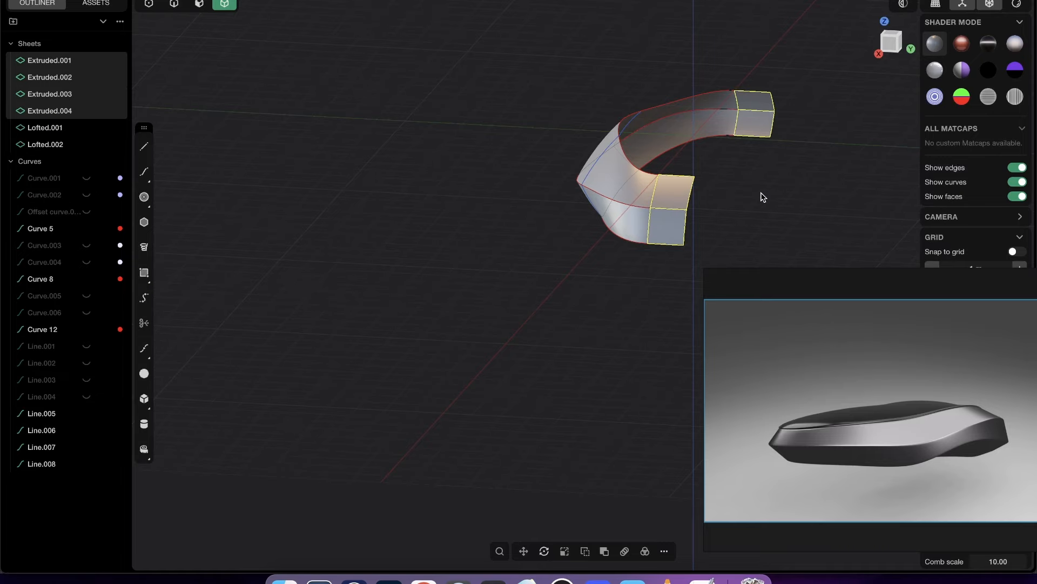
pyautogui.moveTo(763, 277)
pyautogui.press('Delete')
# - Hide the cross lines and the three red guide curves along the lofted side surfaces
pyautogui.moveTo(764, 168); pyautogui.dragTo(762, 186, button='middle')
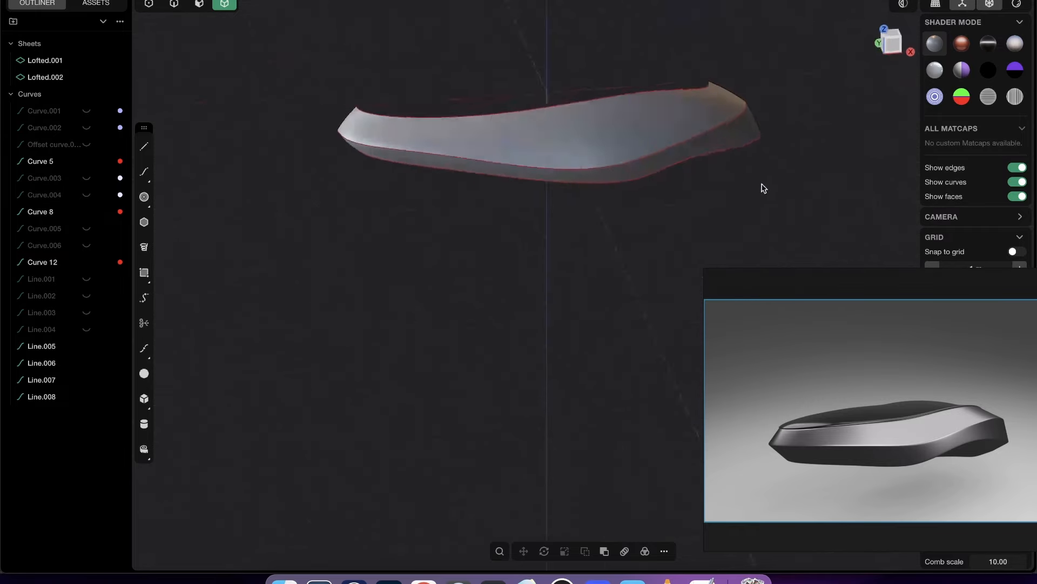
pyautogui.moveTo(423, 39); pyautogui.dragTo(746, 272)
pyautogui.hotkey('shift', 'e')
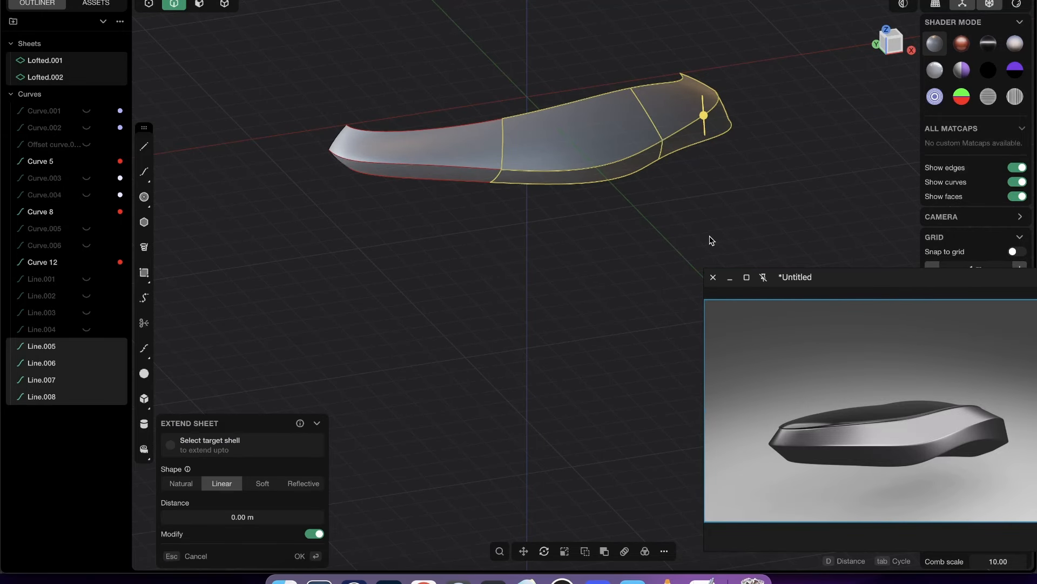
pyautogui.press('Escape')
pyautogui.moveTo(642, 146); pyautogui.dragTo(607, 157, button='middle')
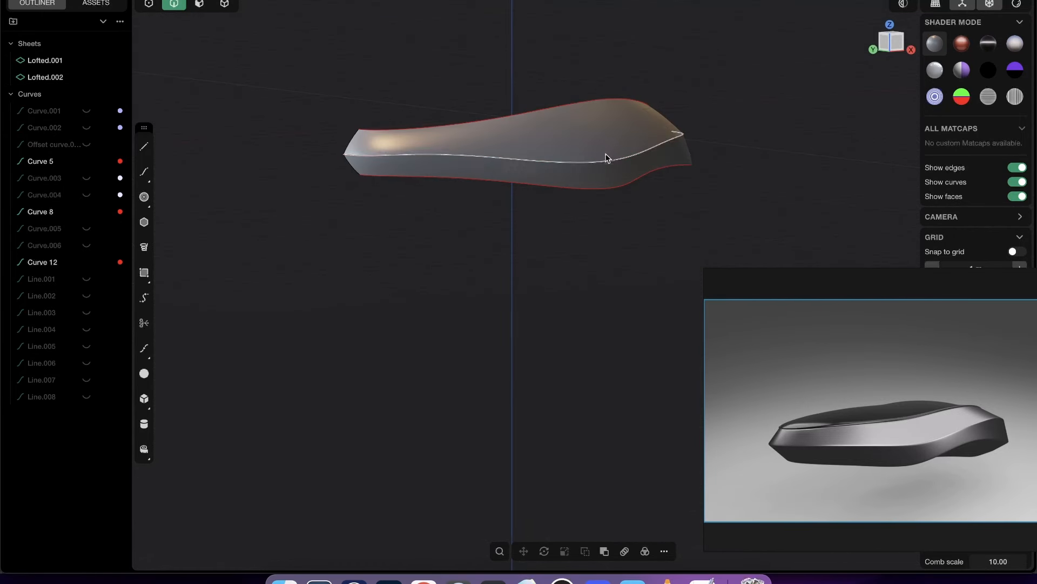
pyautogui.click(617, 189)
pyautogui.keyDown('shift'); pyautogui.click(618, 158); pyautogui.keyUp('shift')
pyautogui.keyDown('shift'); pyautogui.click(625, 103); pyautogui.keyUp('shift')
pyautogui.press('h')
# - Mirror both lofted side sheets across the XZ plane to preview the full hull, with edge display turned off
pyautogui.moveTo(634, 100); pyautogui.dragTo(585, 297, button='middle')
pyautogui.hotkey('ctrl', 'a')
pyautogui.hotkey('alt', 'x')
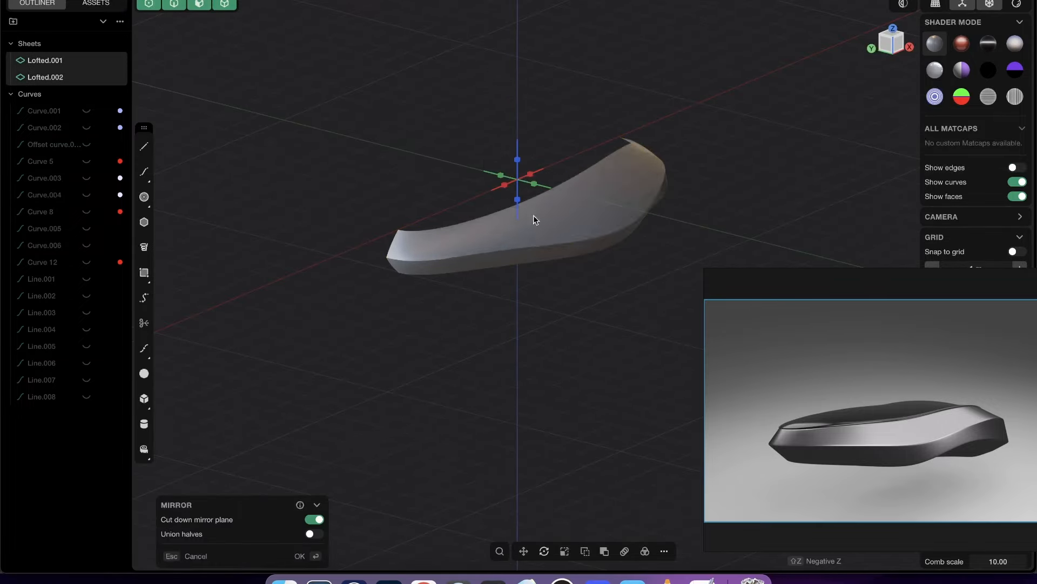
pyautogui.click(559, 184)
pyautogui.moveTo(561, 185); pyautogui.dragTo(361, 232, button='middle')
pyautogui.press('Return')
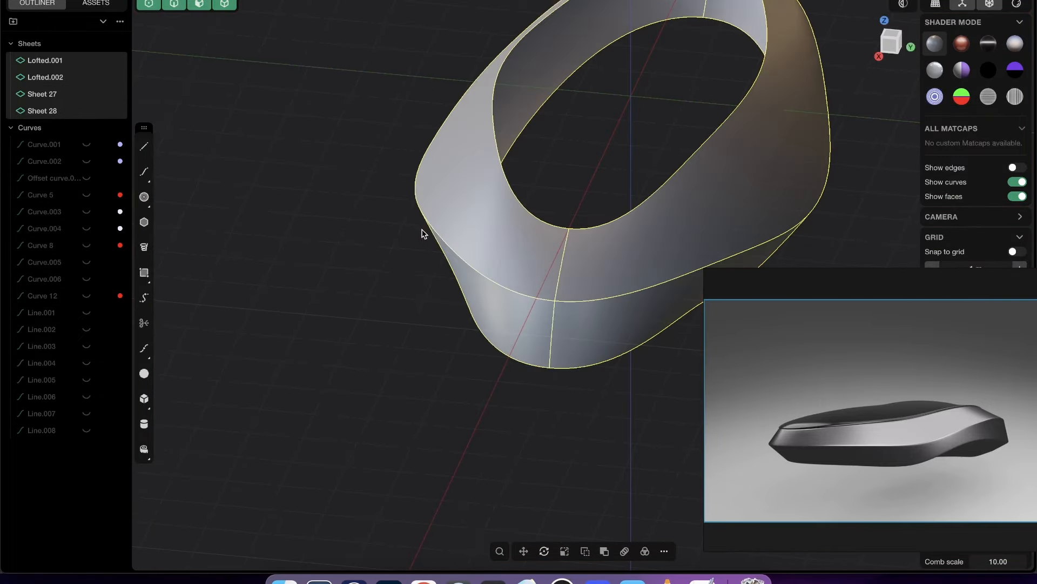
pyautogui.moveTo(423, 232); pyautogui.dragTo(199, 261, button='middle')
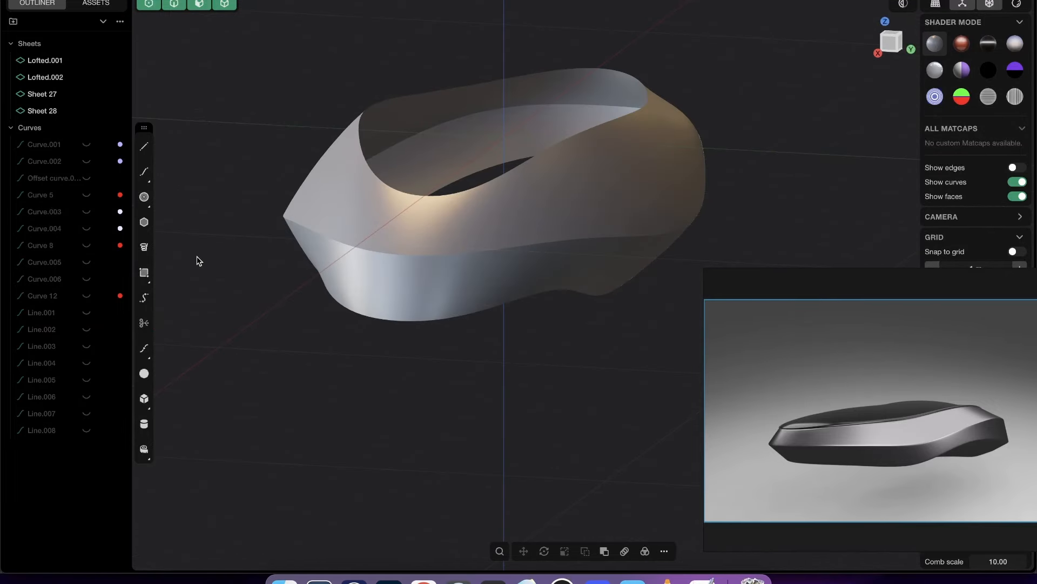
pyautogui.scroll(-3, 420, 277)
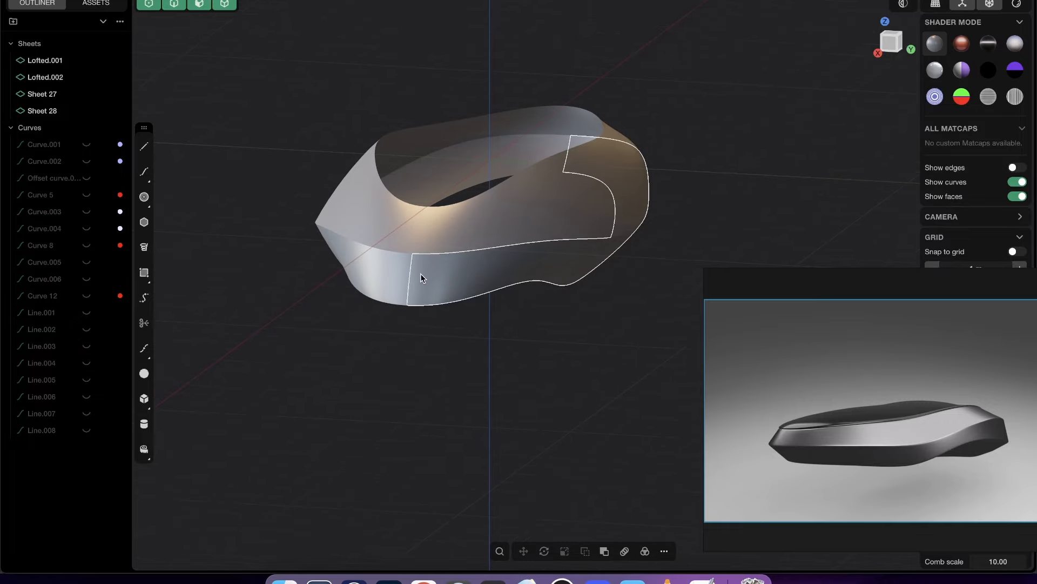
pyautogui.scroll(-5, 439, 279)
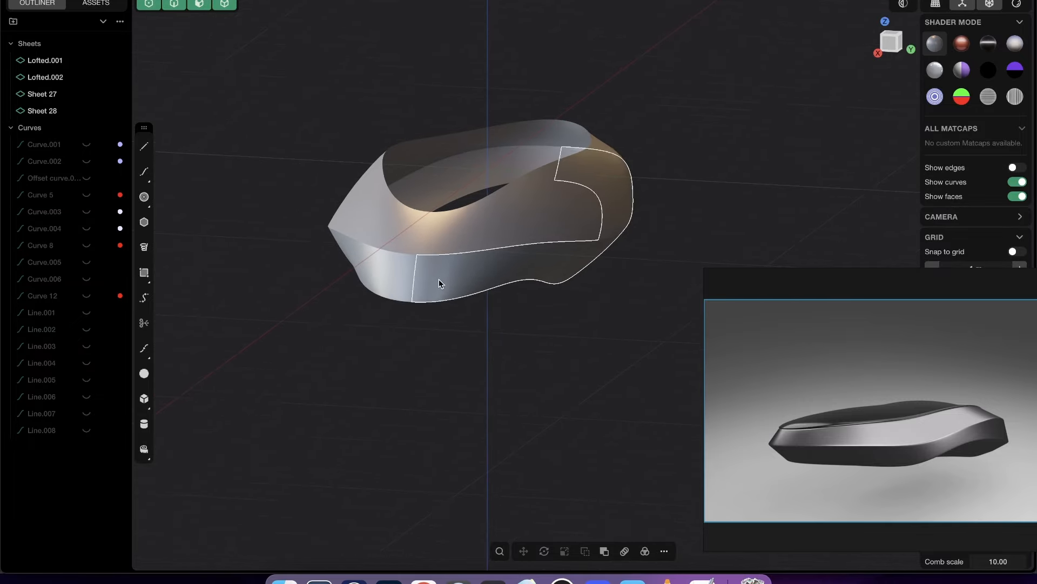
pyautogui.hotkey('ctrl', 'a')
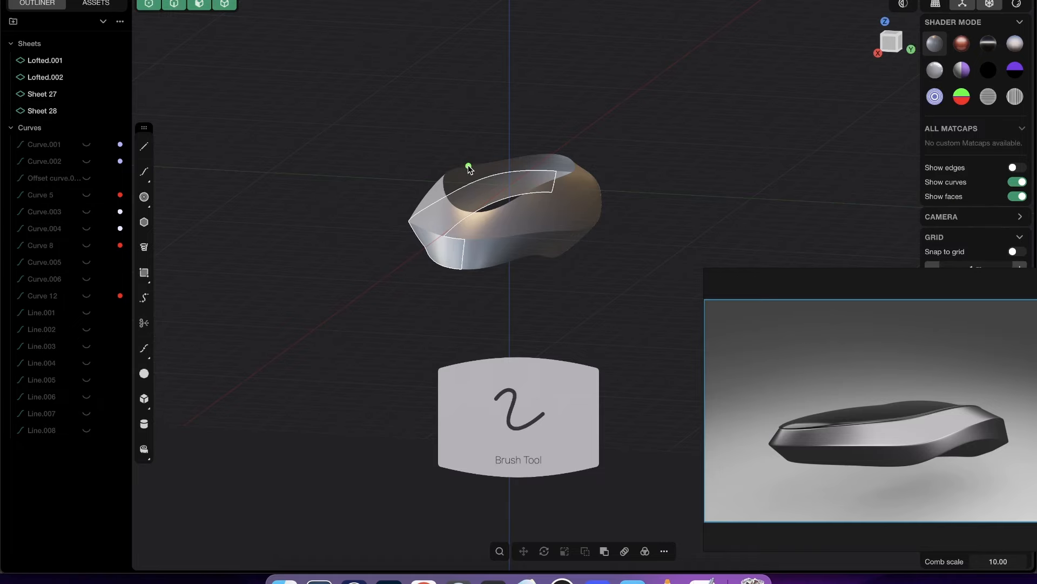
pyautogui.moveTo(438, 179); pyautogui.dragTo(548, 172)
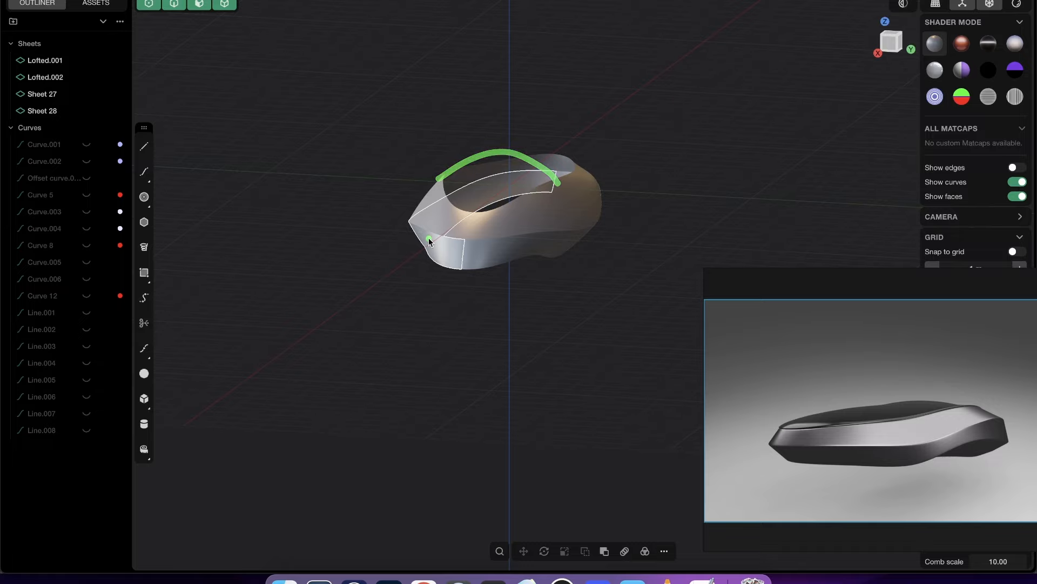
pyautogui.moveTo(440, 275); pyautogui.dragTo(449, 322)
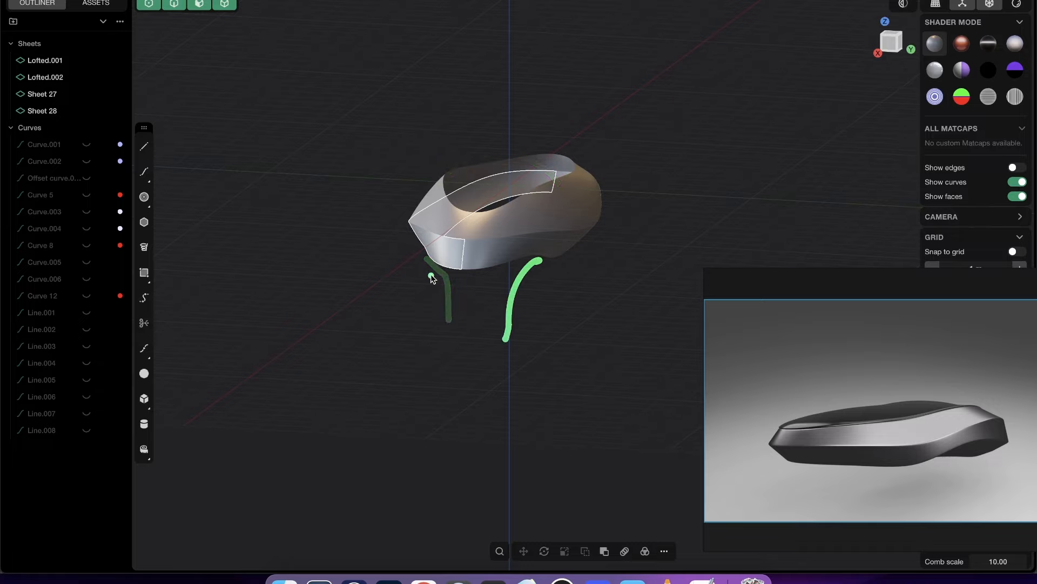
pyautogui.moveTo(521, 295); pyautogui.dragTo(668, 382)
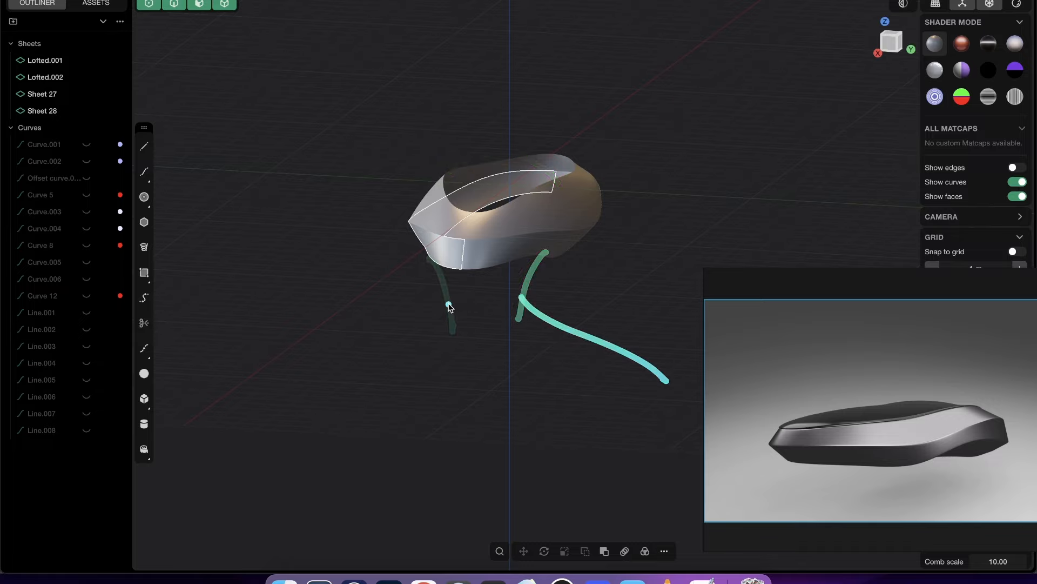
pyautogui.moveTo(441, 306)
pyautogui.mouseDown()
pyautogui.moveTo(315, 354)
pyautogui.moveTo(295, 377)
pyautogui.mouseUp()
pyautogui.moveTo(429, 214); pyautogui.dragTo(451, 225)
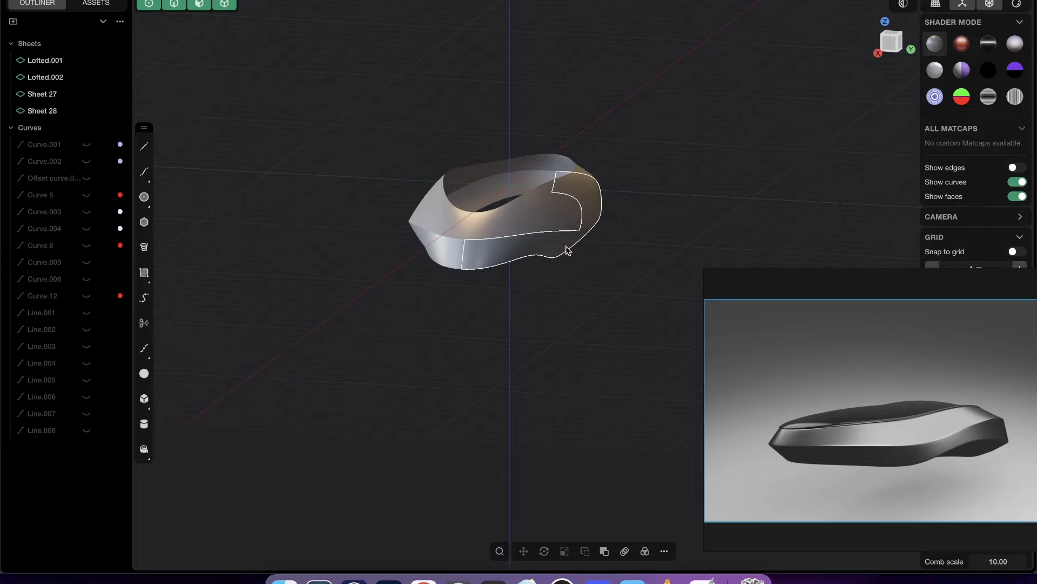
# - Delete the two mirrored side sheets, leaving only the original half of the hull
pyautogui.moveTo(567, 249); pyautogui.dragTo(378, 243, button='middle')
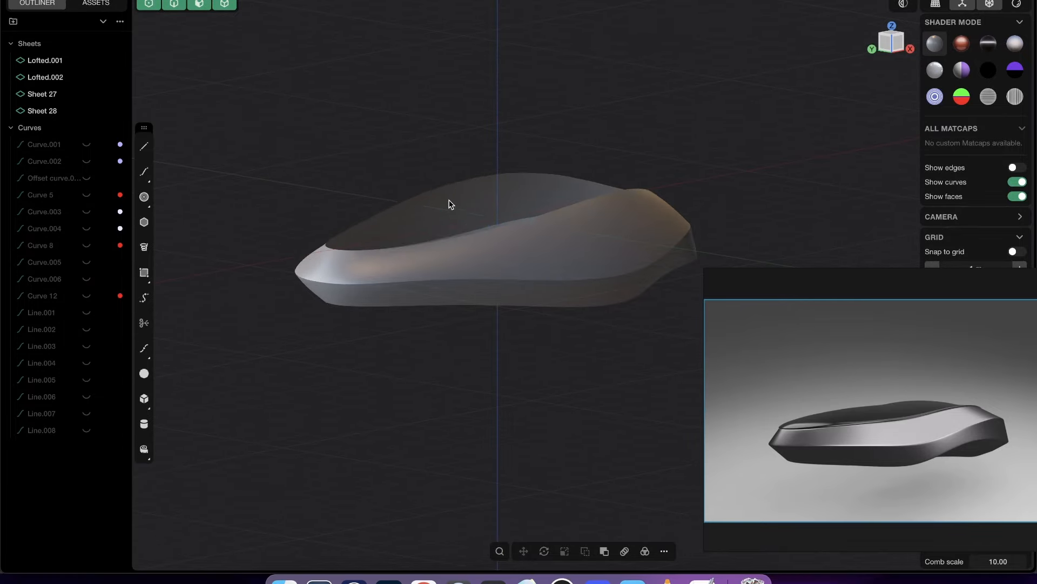
pyautogui.moveTo(447, 204)
pyautogui.mouseDown(button='middle')
pyautogui.moveTo(549, 266)
pyautogui.moveTo(580, 381)
pyautogui.moveTo(546, 299)
pyautogui.moveTo(355, 294)
pyautogui.moveTo(449, 194)
pyautogui.mouseUp(button='middle')
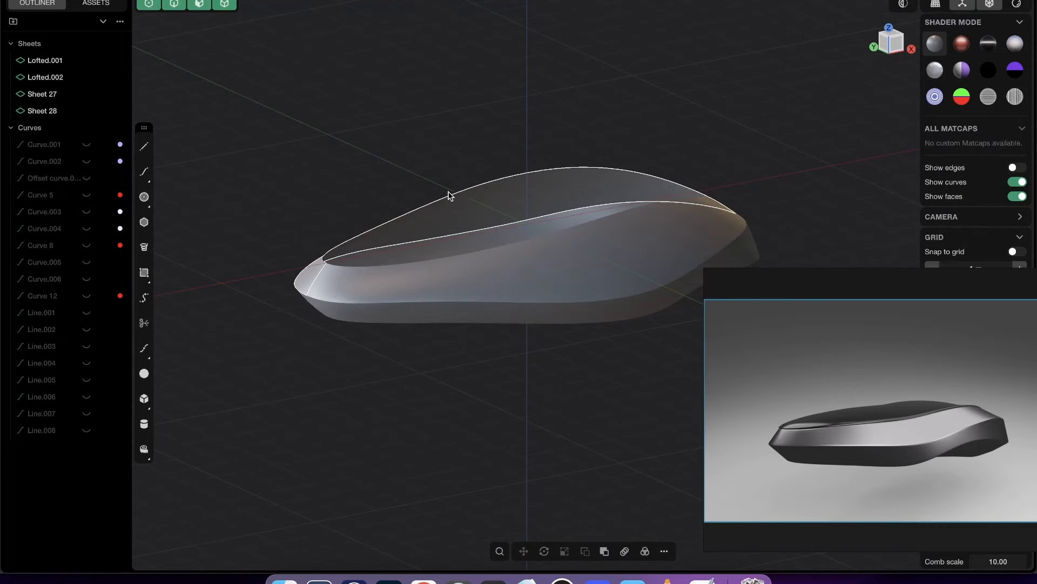
pyautogui.moveTo(426, 234); pyautogui.dragTo(387, 173, button='middle')
pyautogui.click(430, 237)
pyautogui.keyDown('shift'); pyautogui.click(427, 184); pyautogui.keyUp('shift')
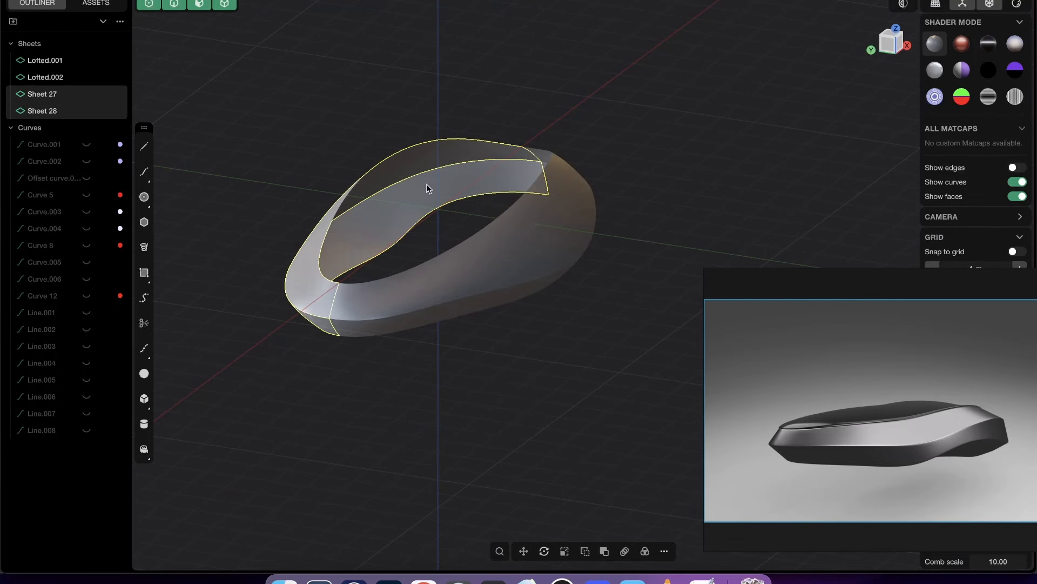
pyautogui.press('Delete')
pyautogui.moveTo(481, 248)
pyautogui.mouseDown(button='middle')
pyautogui.moveTo(539, 224)
pyautogui.moveTo(547, 232)
pyautogui.moveTo(442, 270)
pyautogui.moveTo(493, 248)
pyautogui.mouseUp(button='middle')
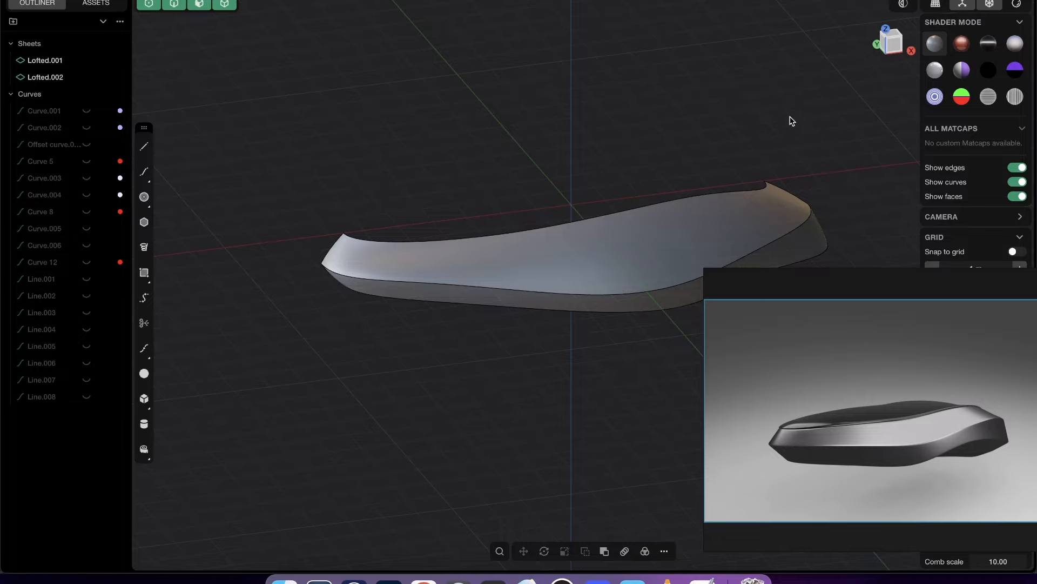
# - Start a control-point curve at the top corner of the hull's -X end and place its first control point above the hull in Front view
pyautogui.click(896, 47)
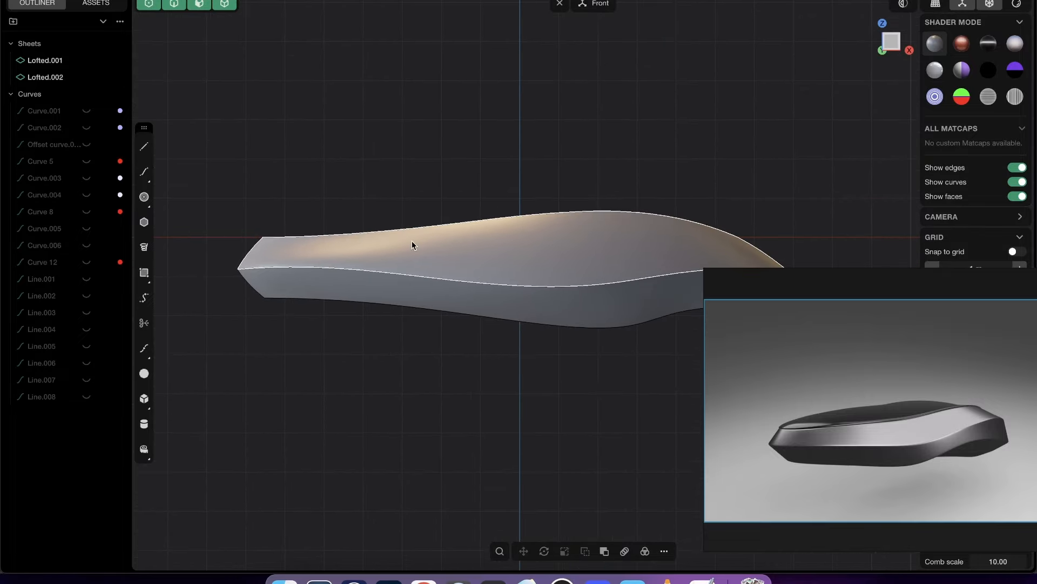
pyautogui.scroll(5, 301, 178)
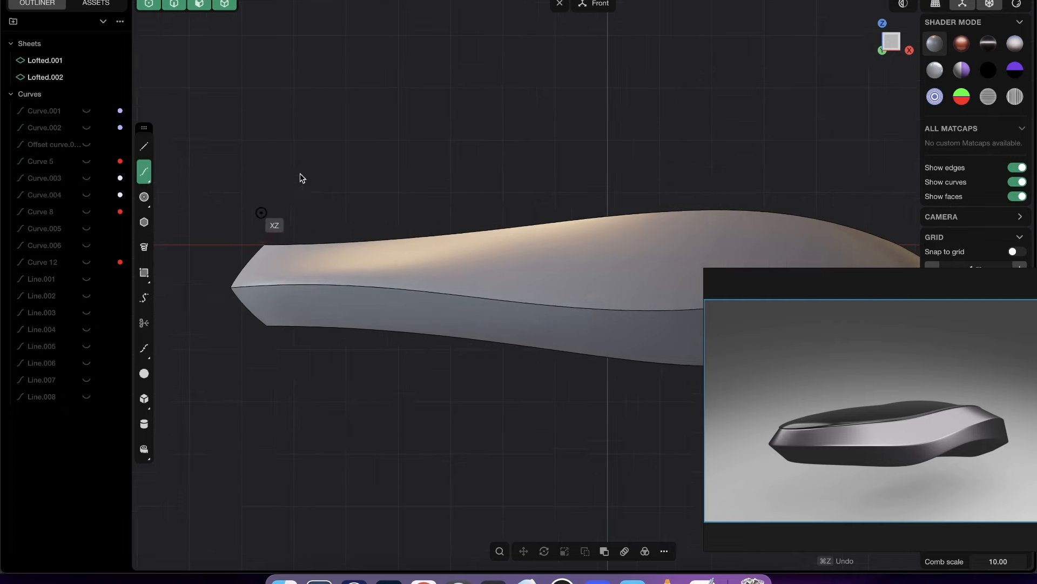
pyautogui.moveTo(330, 270); pyautogui.dragTo(278, 252, button='middle')
pyautogui.click(144, 171)
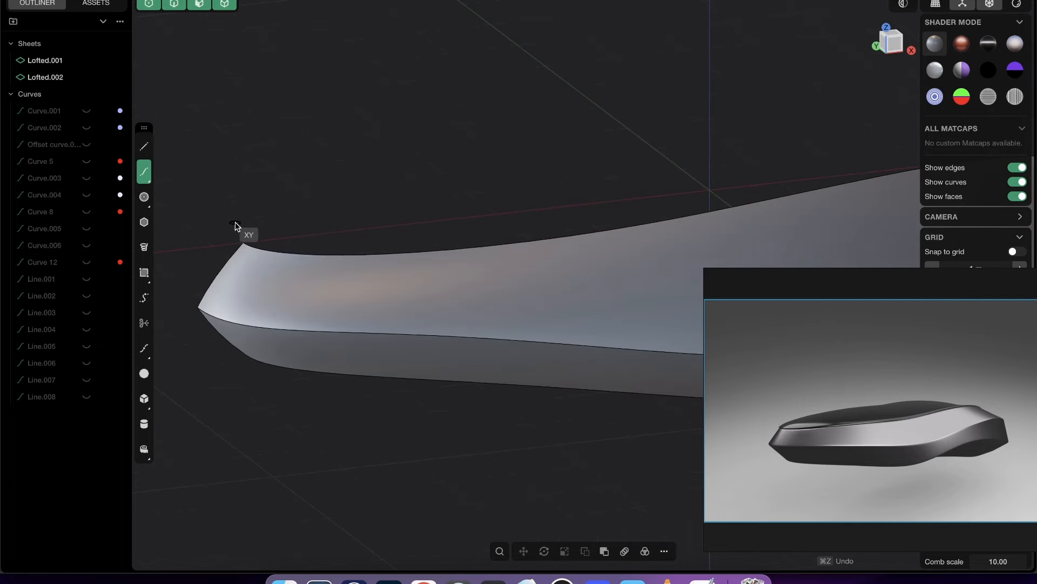
pyautogui.click(242, 243)
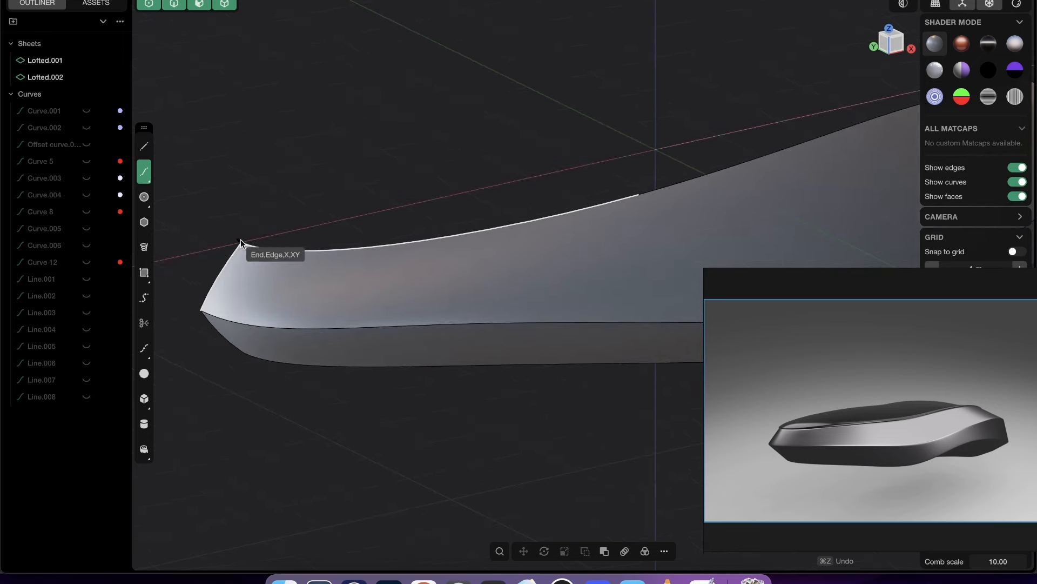
pyautogui.click(893, 45)
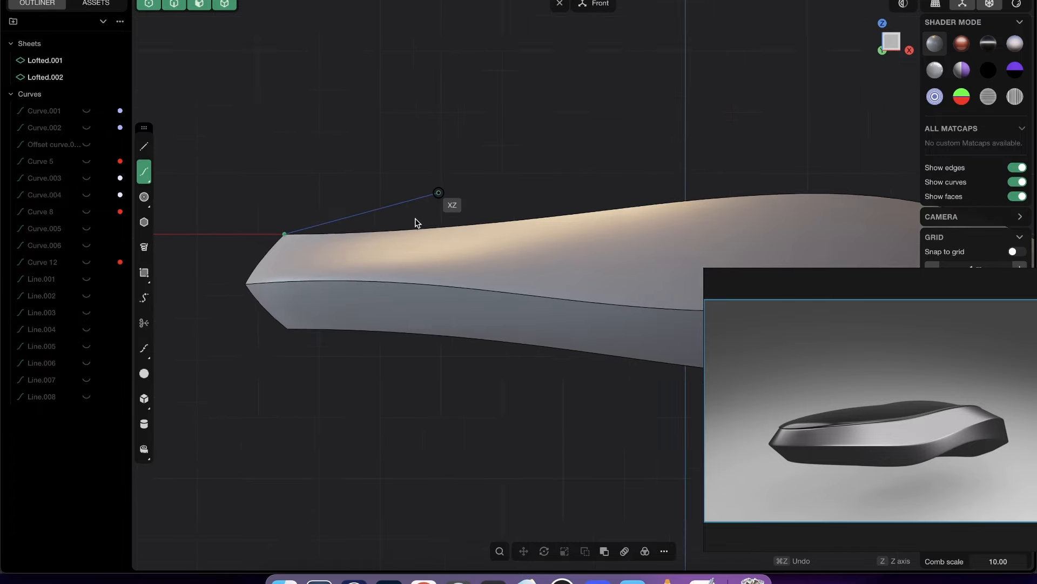
pyautogui.click(383, 138)
pyautogui.click(476, 160)
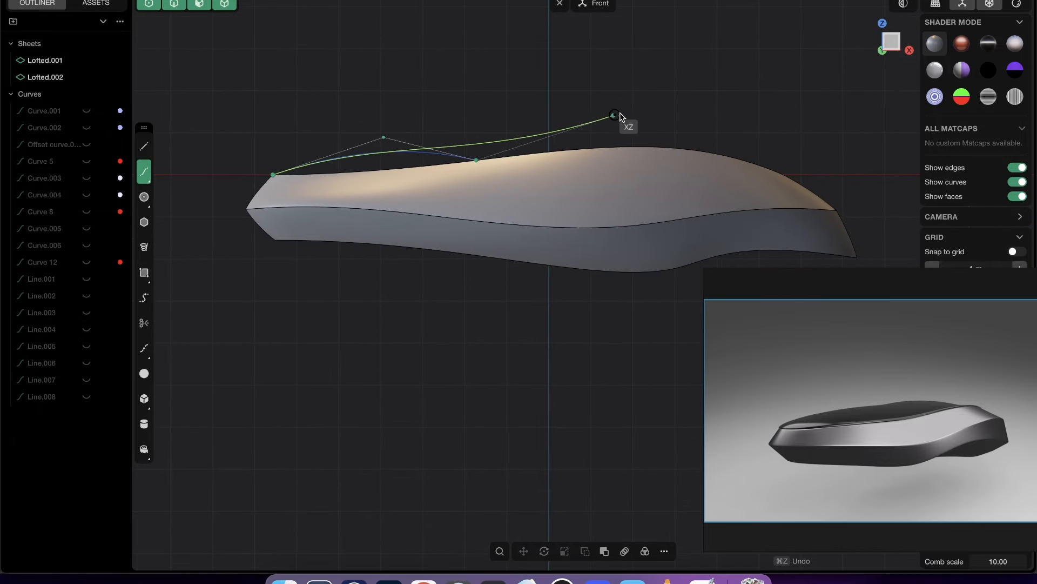
pyautogui.click(640, 112)
pyautogui.press('super+z')
pyautogui.press('super+z')
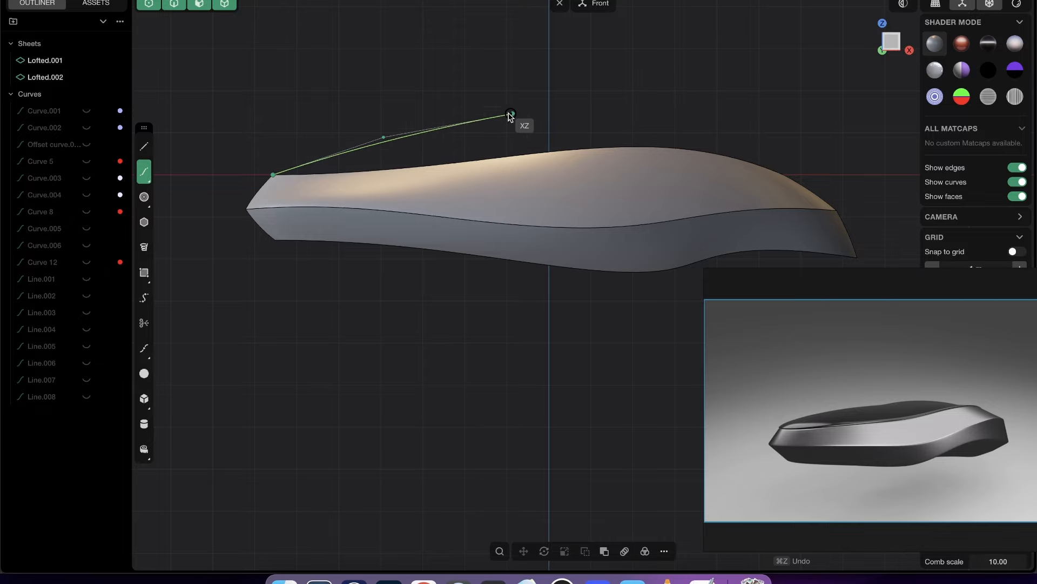
# - Add two more control points arching over the hull and finish the curve at the top corner of the +X end
pyautogui.click(529, 89)
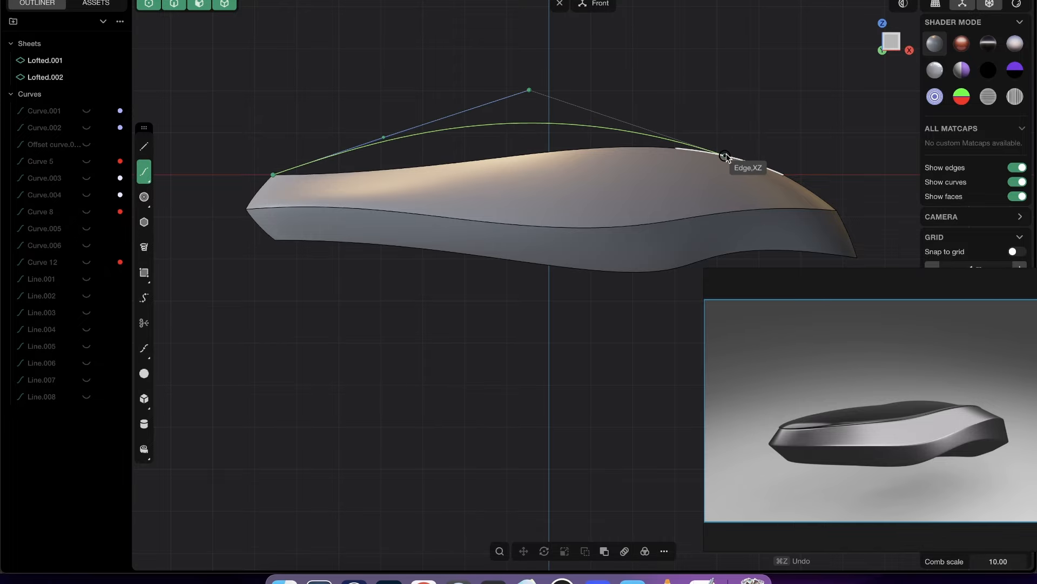
pyautogui.click(675, 147)
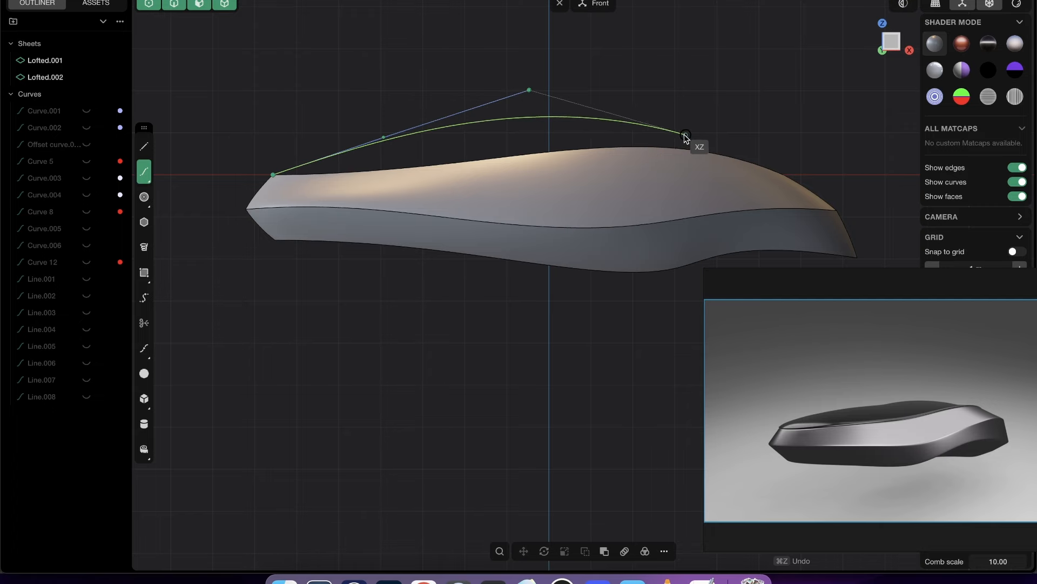
pyautogui.click(783, 175)
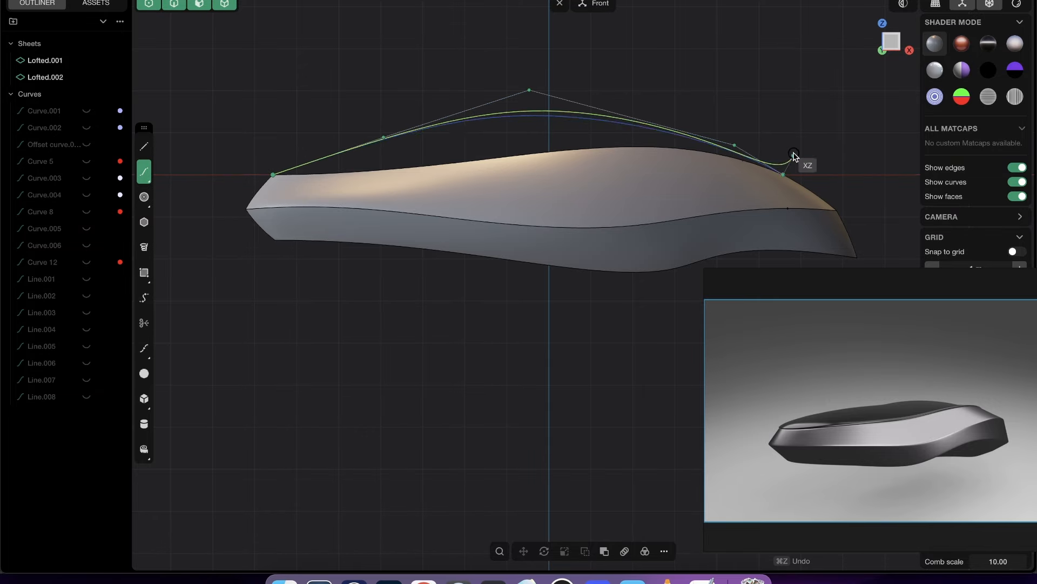
pyautogui.rightClick(794, 156)
pyautogui.moveTo(787, 185); pyautogui.dragTo(809, 163, button='middle')
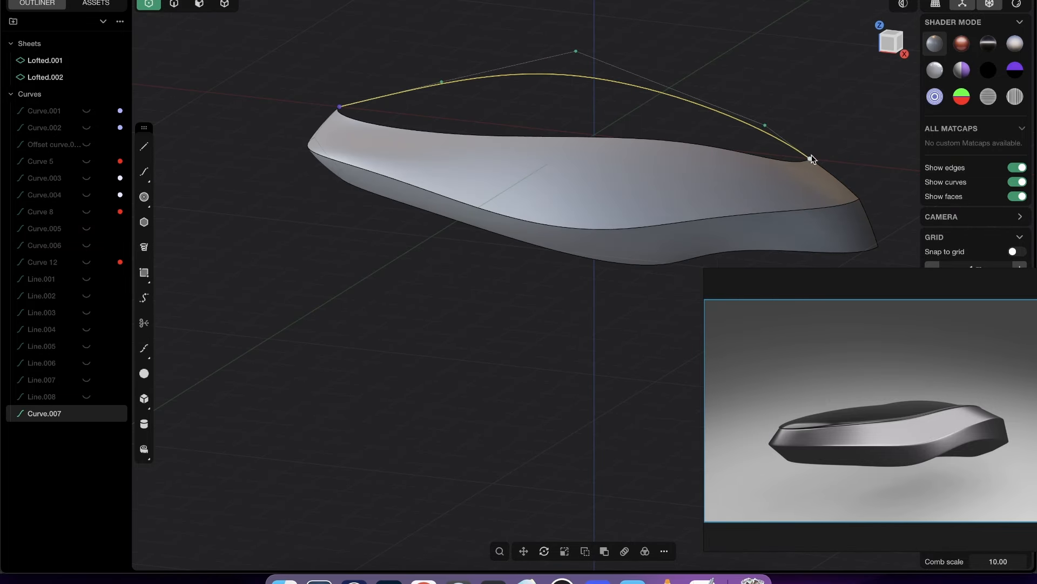
# - In Front view, shift the arch curve's control point nearest the +X end toward -X and lower its highest control point
pyautogui.click(880, 50)
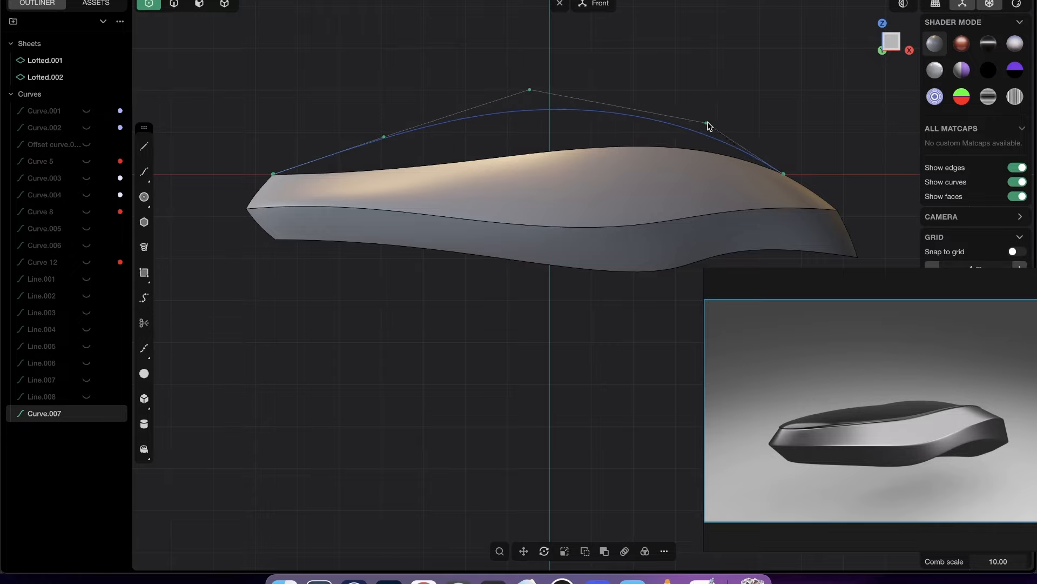
pyautogui.moveTo(707, 123); pyautogui.dragTo(674, 115)
pyautogui.moveTo(530, 89)
pyautogui.mouseDown()
pyautogui.moveTo(540, 118)
pyautogui.moveTo(537, 107)
pyautogui.mouseUp()
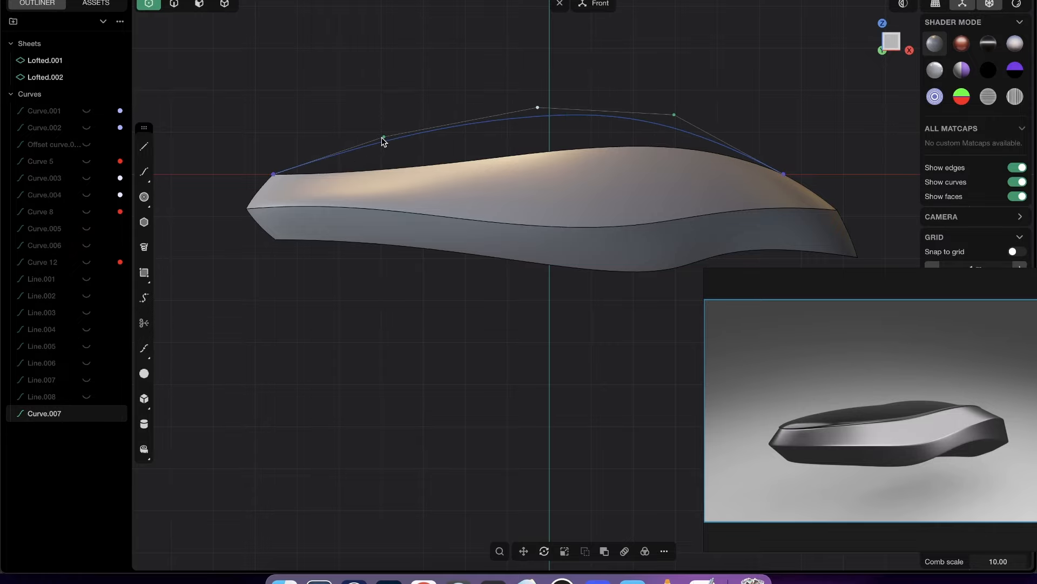
# - Reshape the arch curve in Front view by moving its three upper control points, lowering the one nearest the -X end
pyautogui.moveTo(382, 141); pyautogui.dragTo(427, 159)
pyautogui.moveTo(489, 152); pyautogui.dragTo(373, 157)
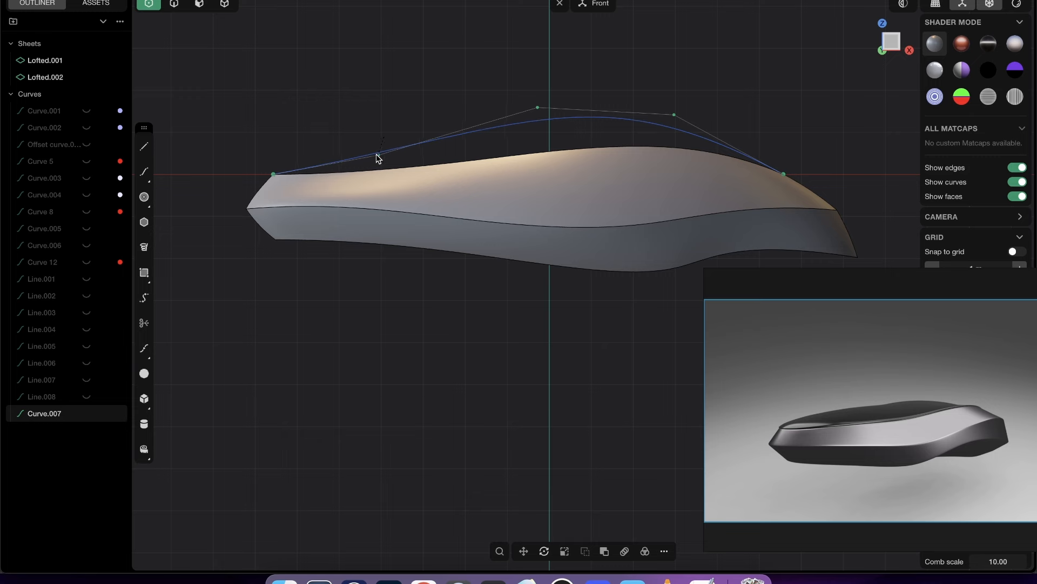
pyautogui.moveTo(537, 107); pyautogui.dragTo(549, 101)
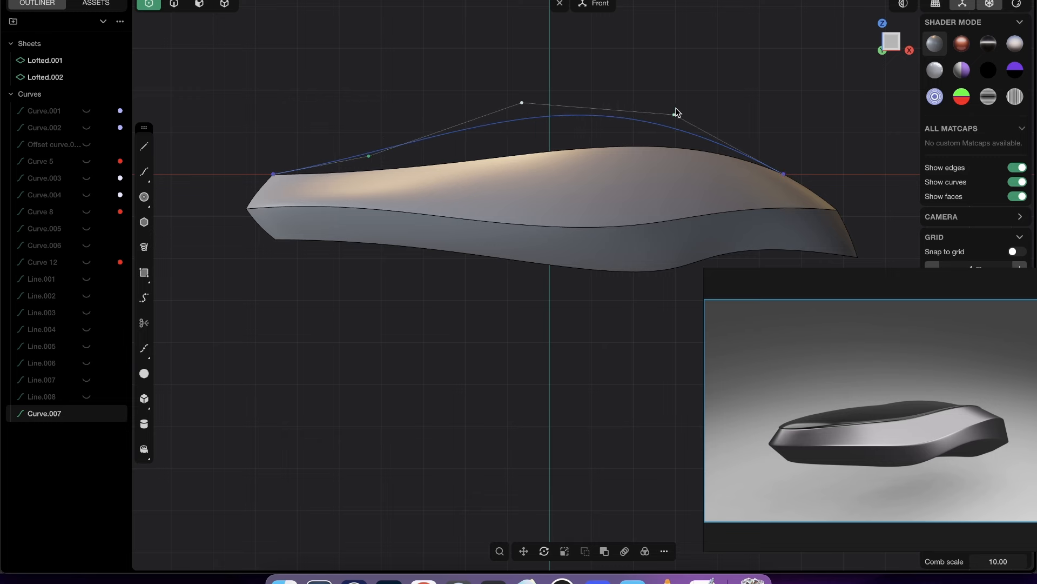
pyautogui.moveTo(676, 114); pyautogui.dragTo(684, 100)
pyautogui.moveTo(522, 103); pyautogui.dragTo(516, 137)
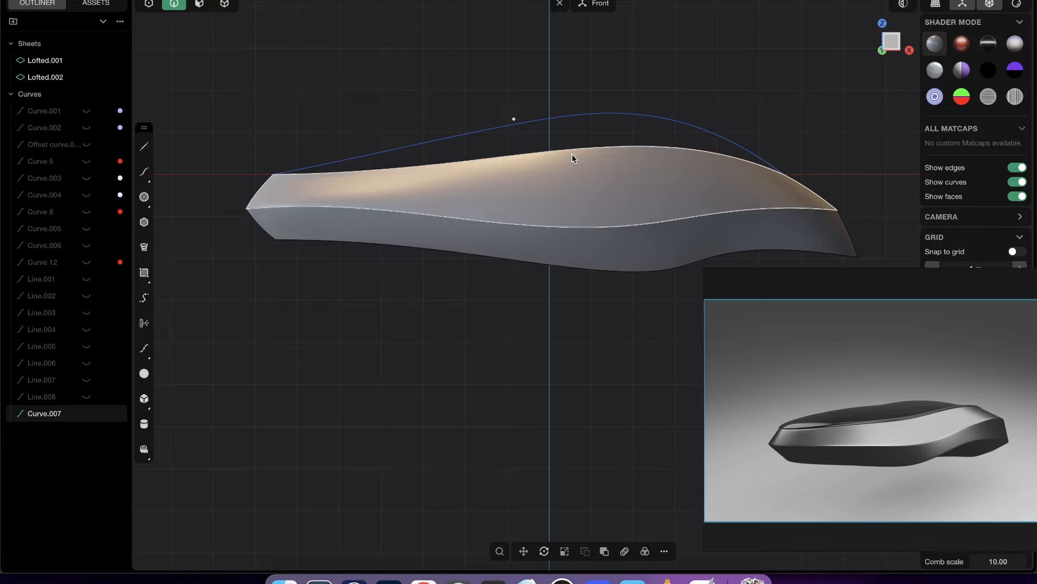
# - Extrude the arch curve sideways into a narrow strip facing away from the hull half
pyautogui.moveTo(572, 156); pyautogui.dragTo(609, 214, button='middle')
pyautogui.click(547, 117)
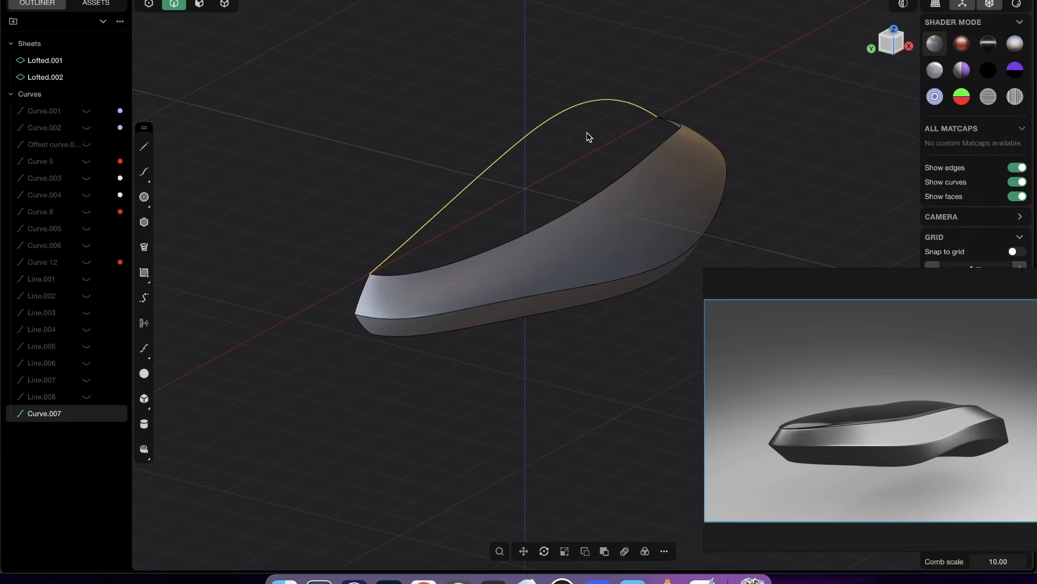
pyautogui.press('e')
pyautogui.click(462, 182)
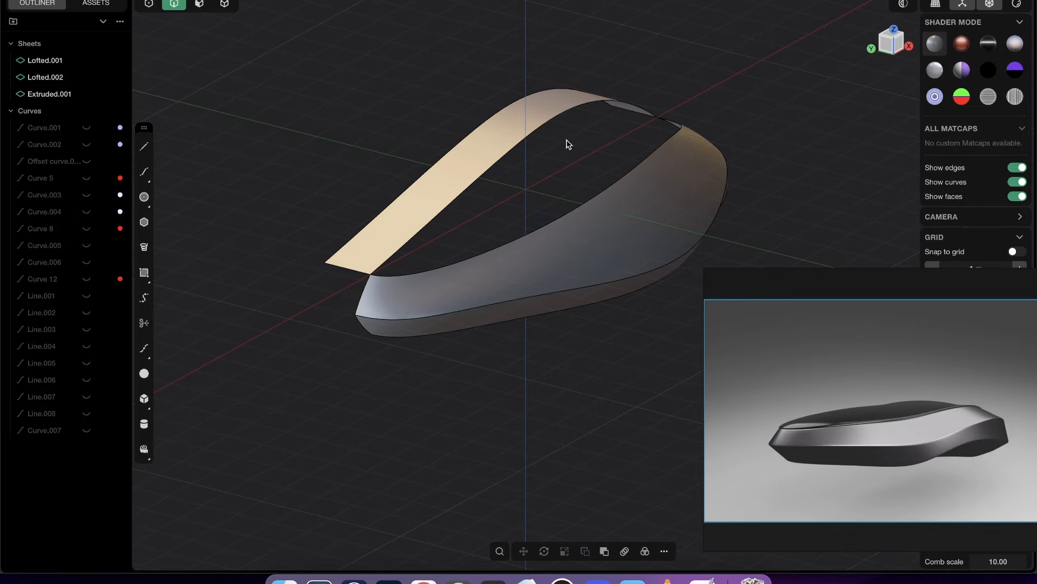
pyautogui.click(556, 122)
pyautogui.press('e')
pyautogui.press('Escape')
# - Run Delete Redundant Topology on the two lofted side sheets
pyautogui.moveTo(591, 188); pyautogui.dragTo(563, 238, button='middle')
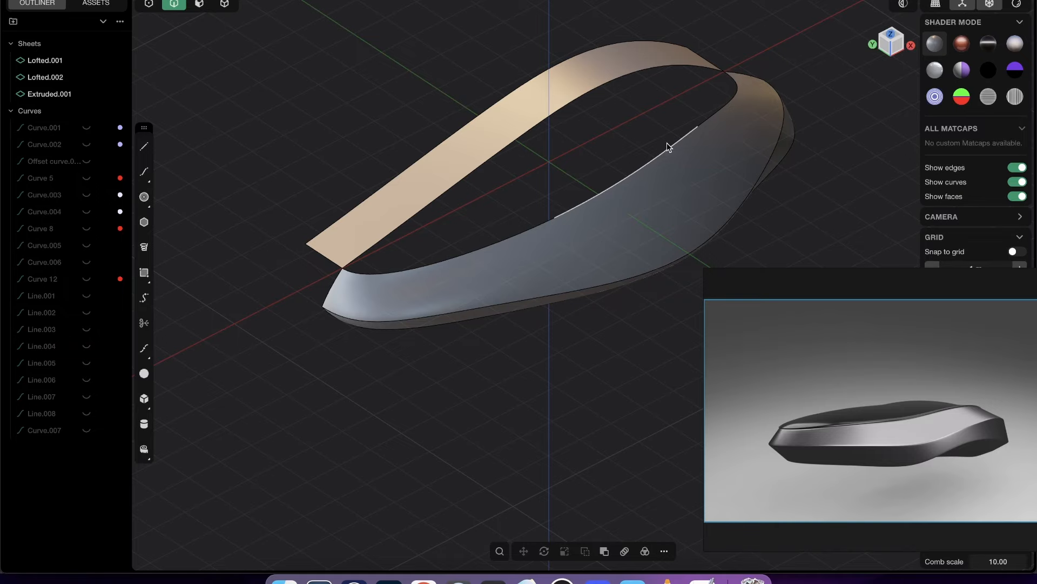
pyautogui.scroll(3, 550, 237)
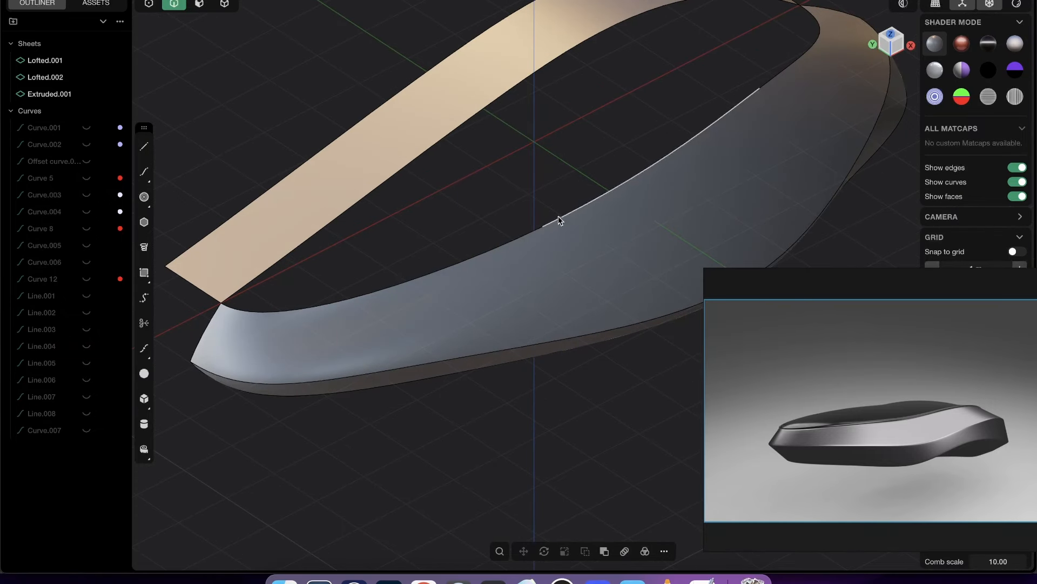
pyautogui.scroll(-3, 561, 228)
pyautogui.moveTo(528, 206); pyautogui.dragTo(537, 165, button='middle')
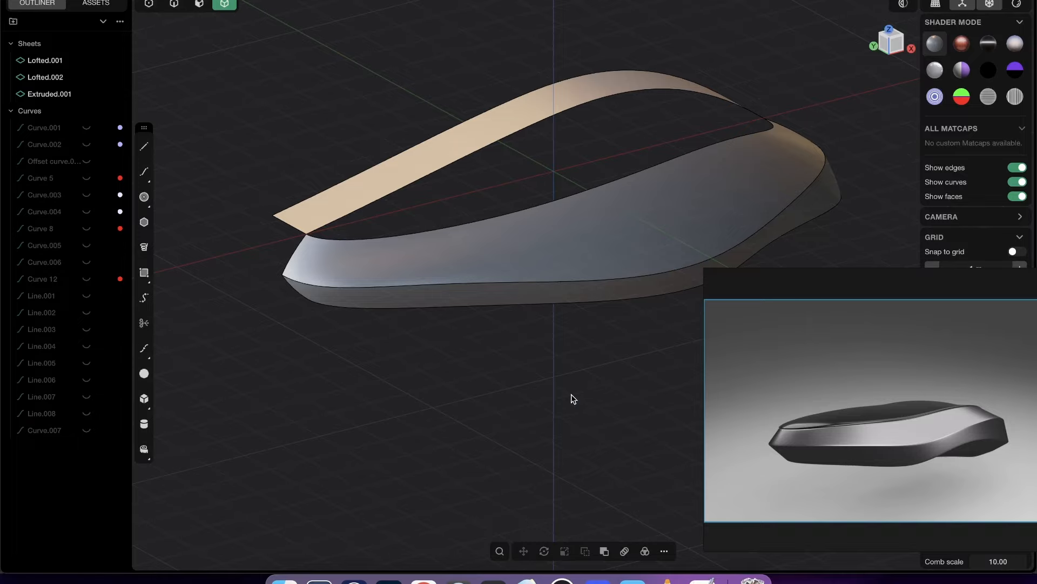
pyautogui.moveTo(571, 398); pyautogui.dragTo(505, 186)
pyautogui.write('f')
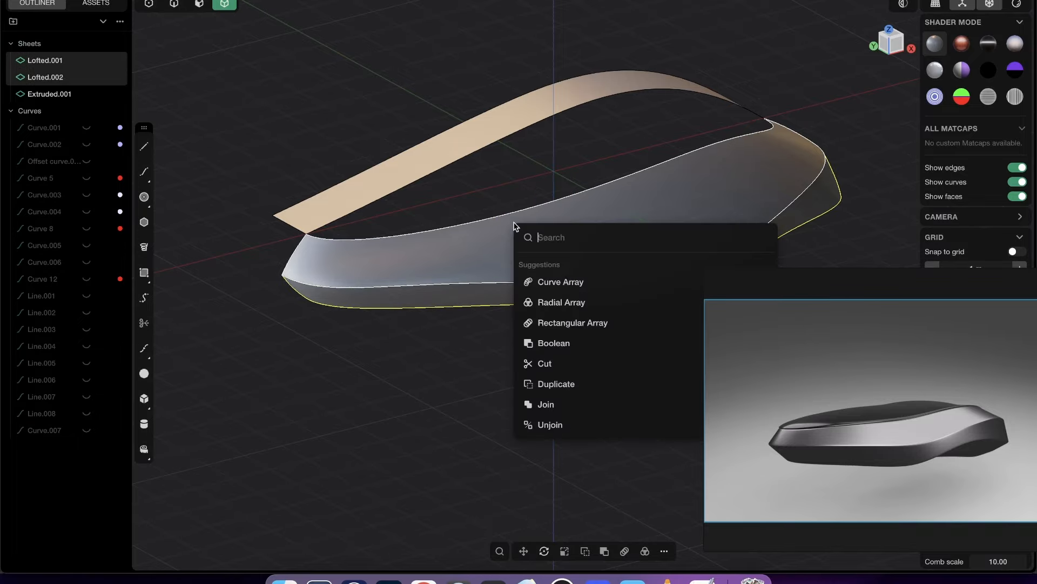
pyautogui.write('delte')
pyautogui.press('BackSpace')
pyautogui.press('BackSpace')
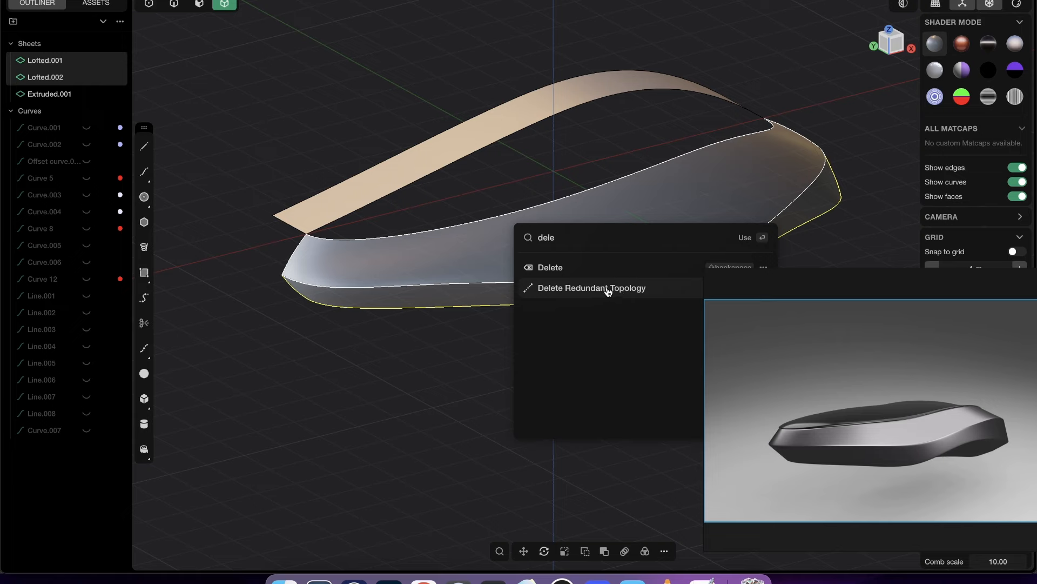
pyautogui.click(596, 288)
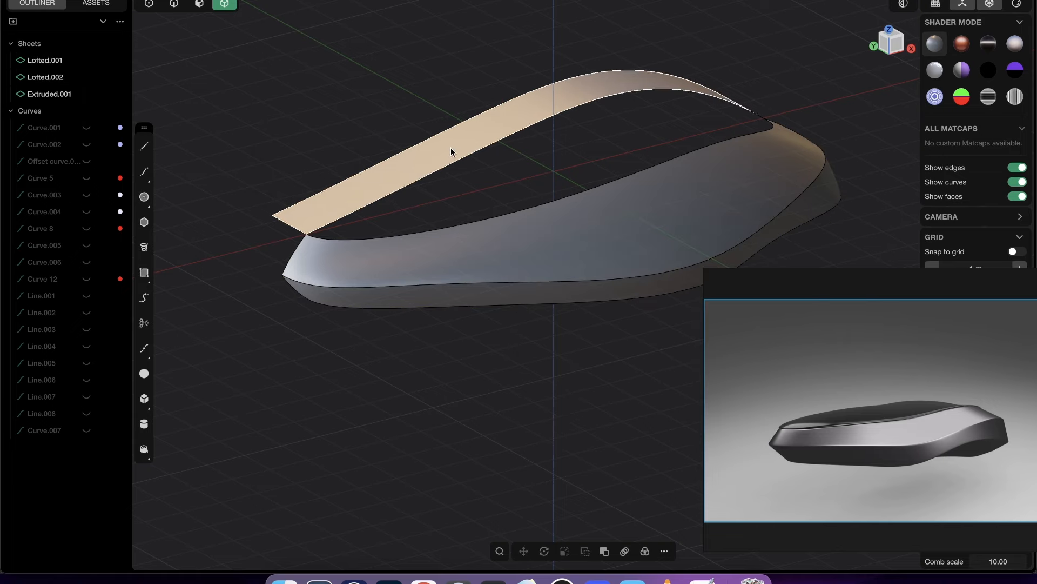
# - Loft between the extruded strip's arch edge and the side sheet's top edge, with G1 continuity at the strip and G0 at the side sheet
pyautogui.press('2')
pyautogui.click(596, 192)
pyautogui.hotkey('shift', 'e')
pyautogui.moveTo(615, 241); pyautogui.dragTo(527, 258, button='middle')
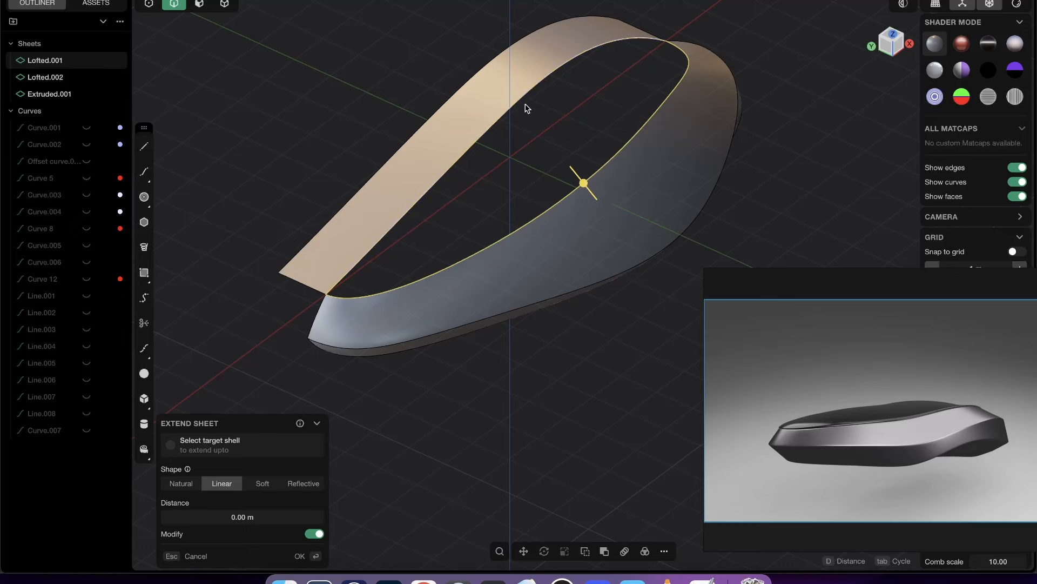
pyautogui.moveTo(660, 348); pyautogui.dragTo(665, 173, button='middle')
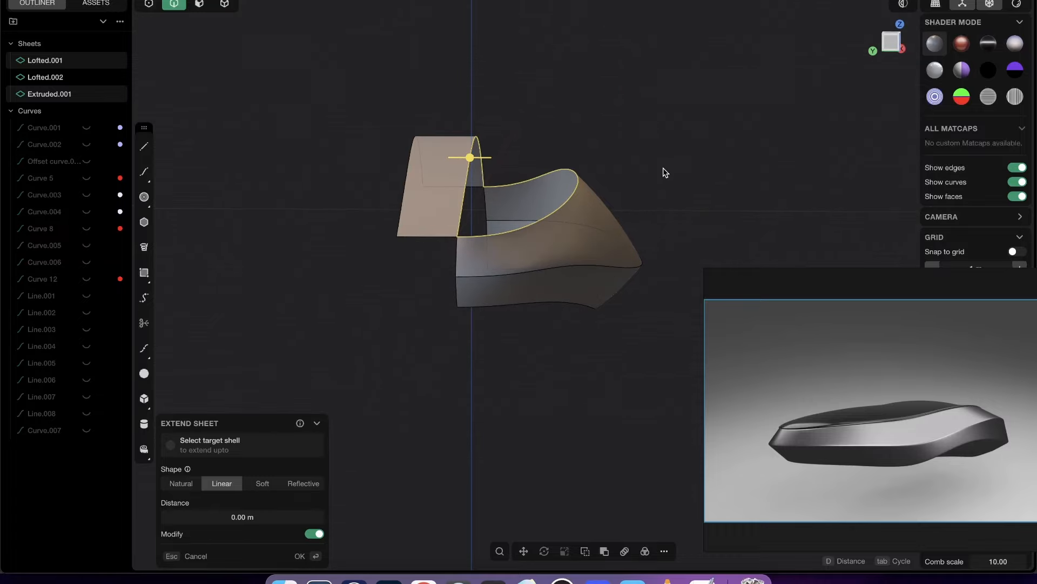
pyautogui.press('l')
pyautogui.click(576, 189)
pyautogui.click(575, 189)
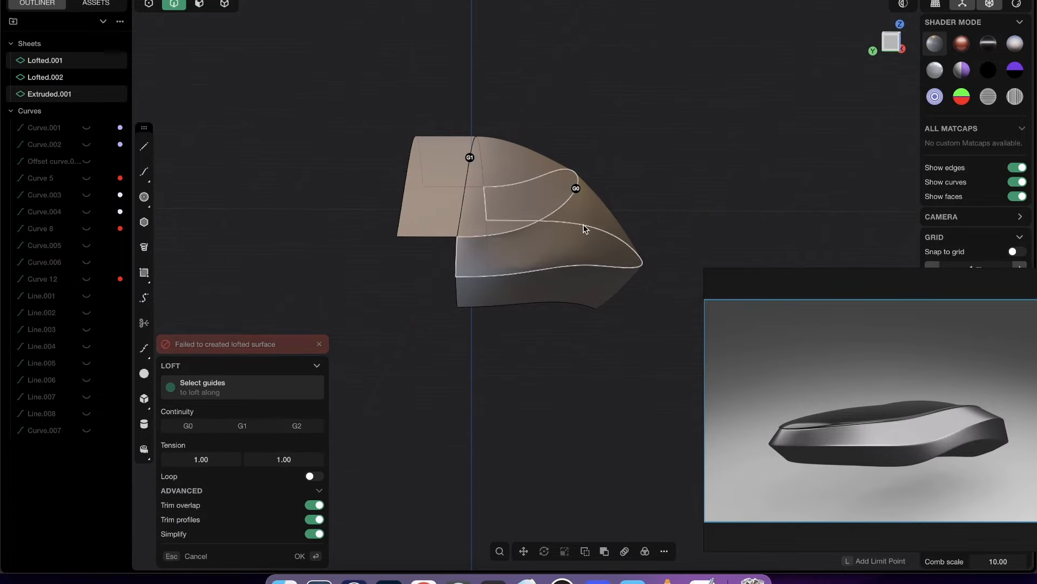
pyautogui.moveTo(584, 225); pyautogui.dragTo(550, 206, button='middle')
pyautogui.press('Return')
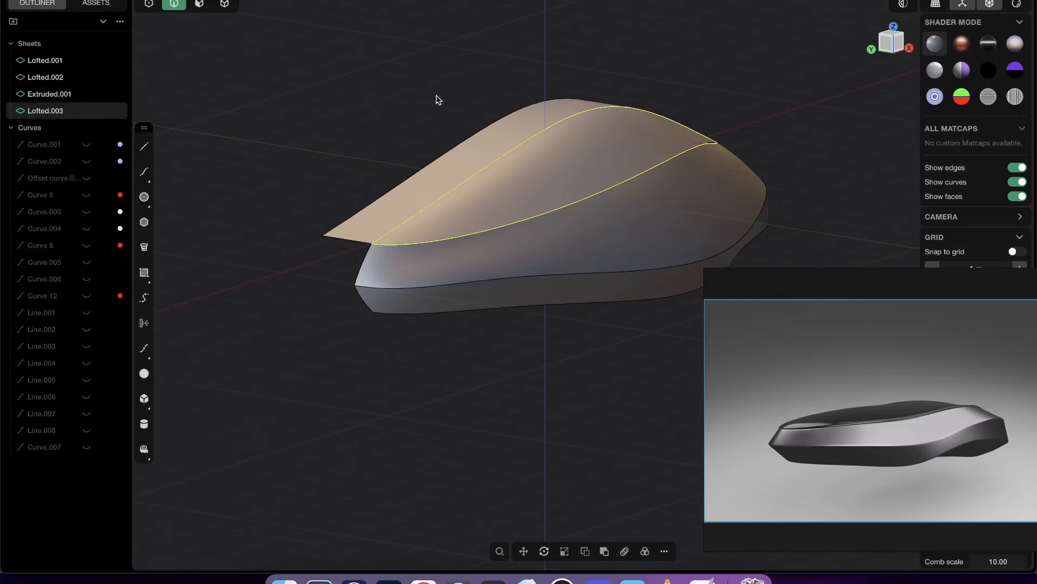
# - Delete the extruded helper strip and mirror the three lofted sheets across the hull's centre plane
pyautogui.moveTo(568, 267); pyautogui.dragTo(575, 247, button='middle')
pyautogui.scroll(-5, 574, 244)
pyautogui.moveTo(601, 354); pyautogui.dragTo(485, 131)
pyautogui.hotkey('alt', 'x')
pyautogui.click(581, 209)
pyautogui.moveTo(608, 237); pyautogui.dragTo(482, 198, button='middle')
pyautogui.press('Return')
# - Hide the model edges and apply the dark matcap with a bright horizontal band to check the hull's surface flow
pyautogui.click(671, 224)
pyautogui.hotkey('alt', 'shift', 'z')
pyautogui.moveTo(639, 289); pyautogui.dragTo(506, 253, button='middle')
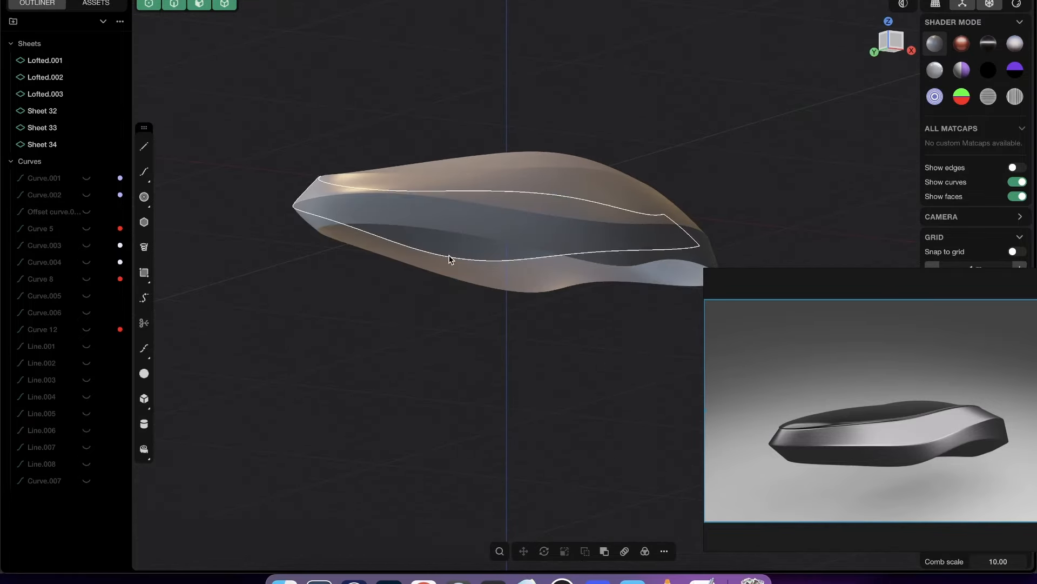
pyautogui.moveTo(454, 261); pyautogui.dragTo(520, 267, button='middle')
pyautogui.click(988, 43)
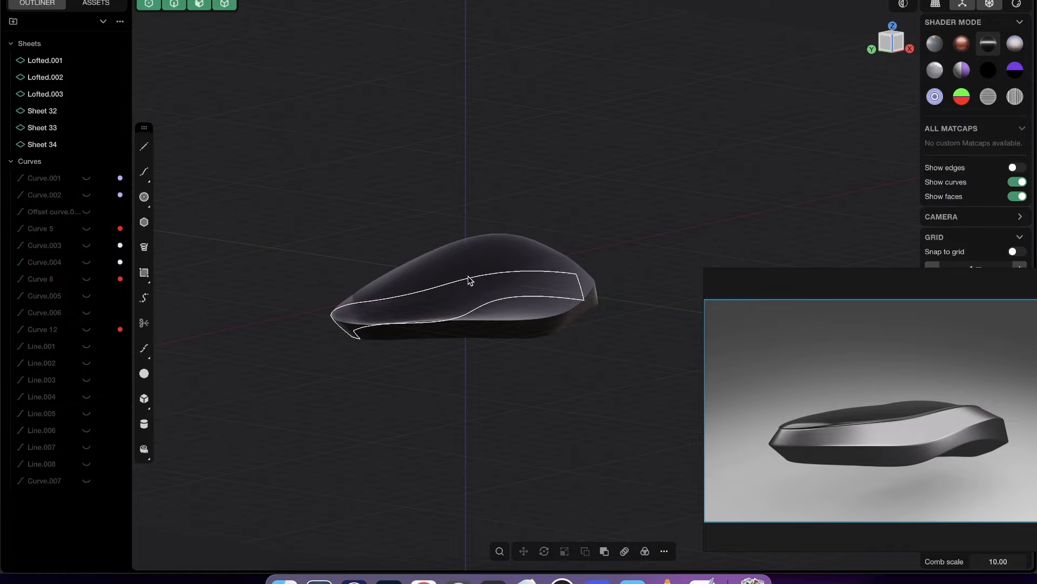
pyautogui.moveTo(468, 280)
pyautogui.mouseDown(button='middle')
pyautogui.moveTo(524, 248)
pyautogui.moveTo(487, 300)
pyautogui.moveTo(512, 263)
pyautogui.moveTo(586, 266)
pyautogui.moveTo(566, 258)
pyautogui.moveTo(576, 291)
pyautogui.moveTo(475, 224)
pyautogui.moveTo(564, 263)
pyautogui.moveTo(474, 296)
pyautogui.mouseUp(button='middle')
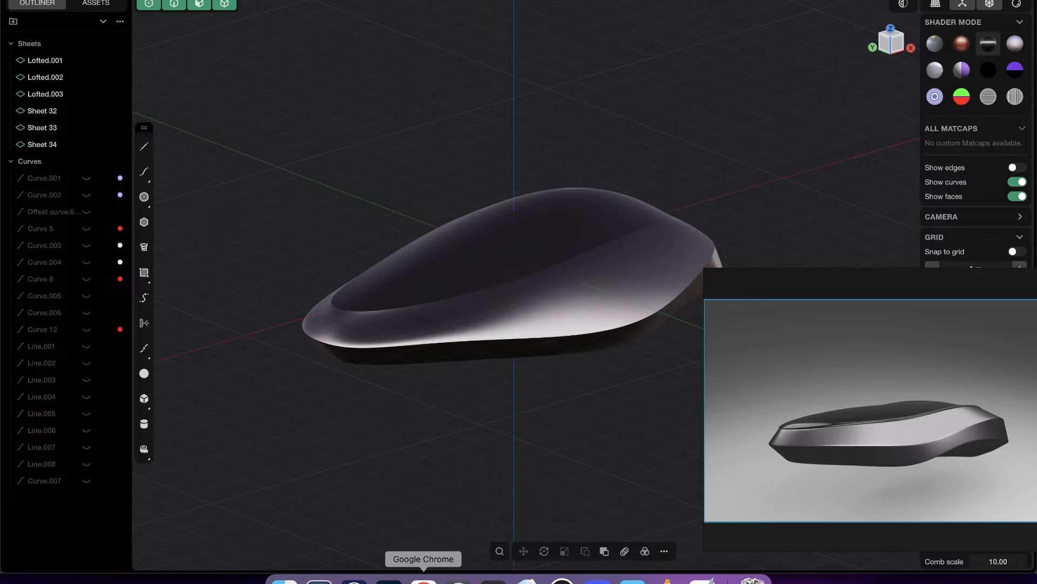
# - Switch to Google Chrome, open the Plasticity courses page and look through the course bundles
pyautogui.click(424, 577)
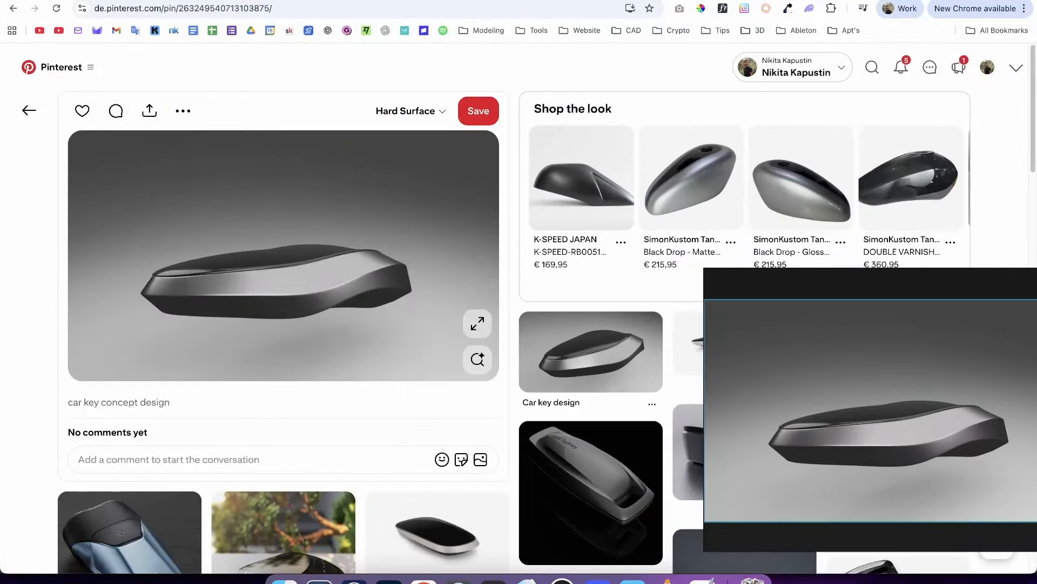
pyautogui.click(726, 1)
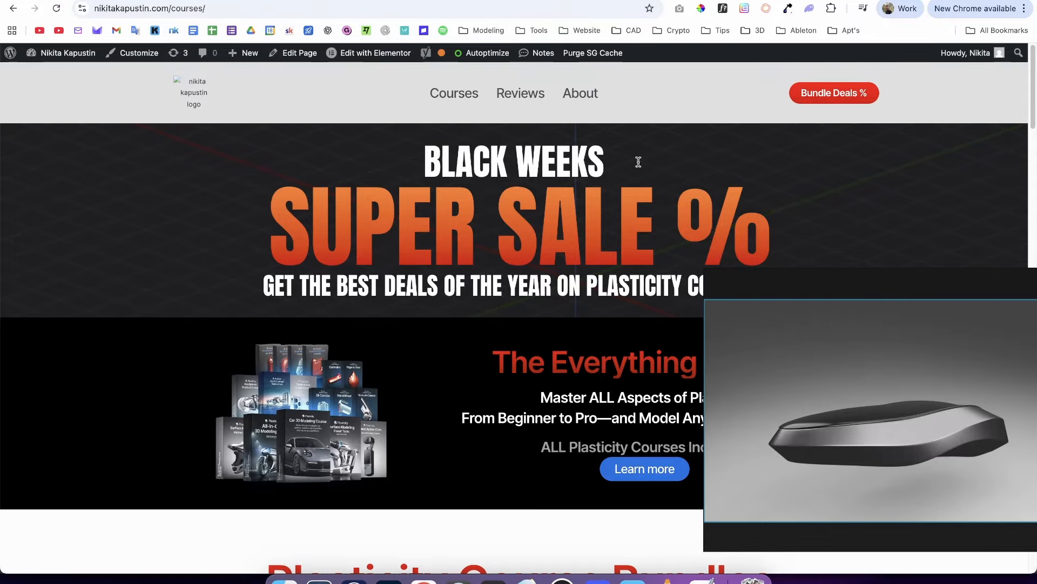
pyautogui.scroll(-10, 1010, 157)
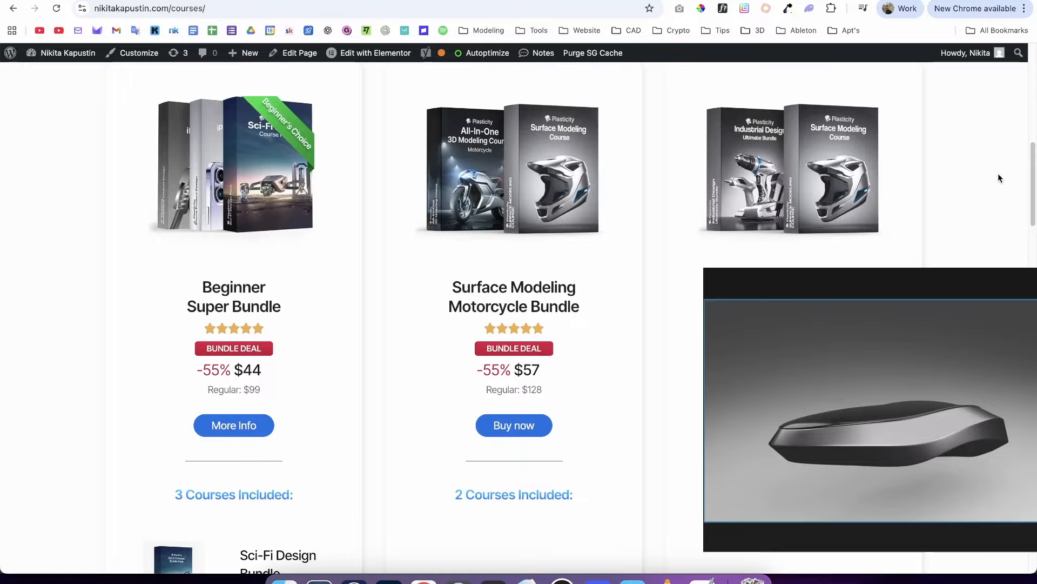
pyautogui.scroll(-4, 987, 195)
pyautogui.scroll(5, 970, 206)
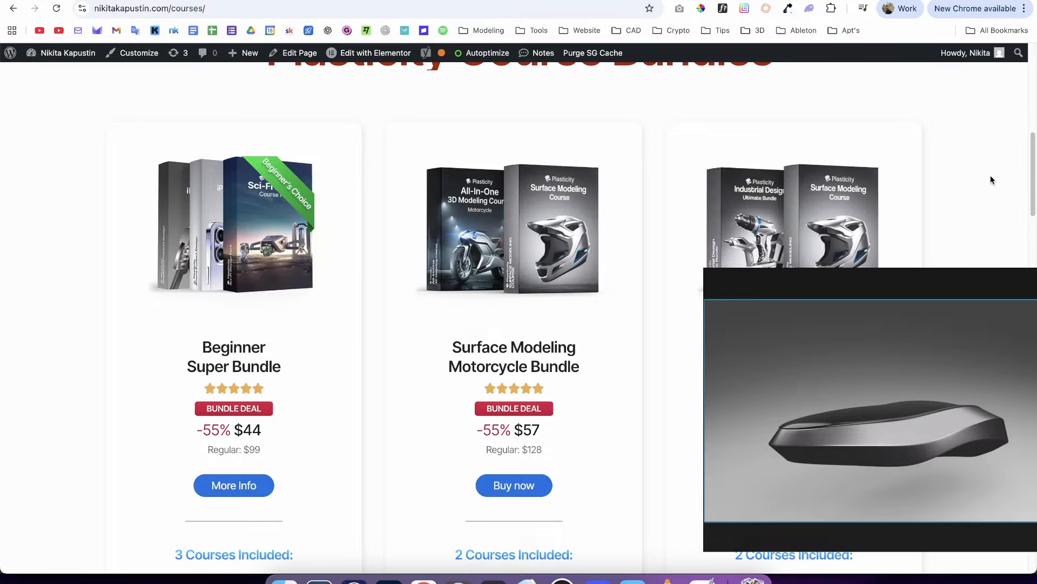
pyautogui.moveTo(1032, 175); pyautogui.dragTo(1032, 106)
# - Open the Reviews page and look through the student work gallery
pyautogui.click(527, 103)
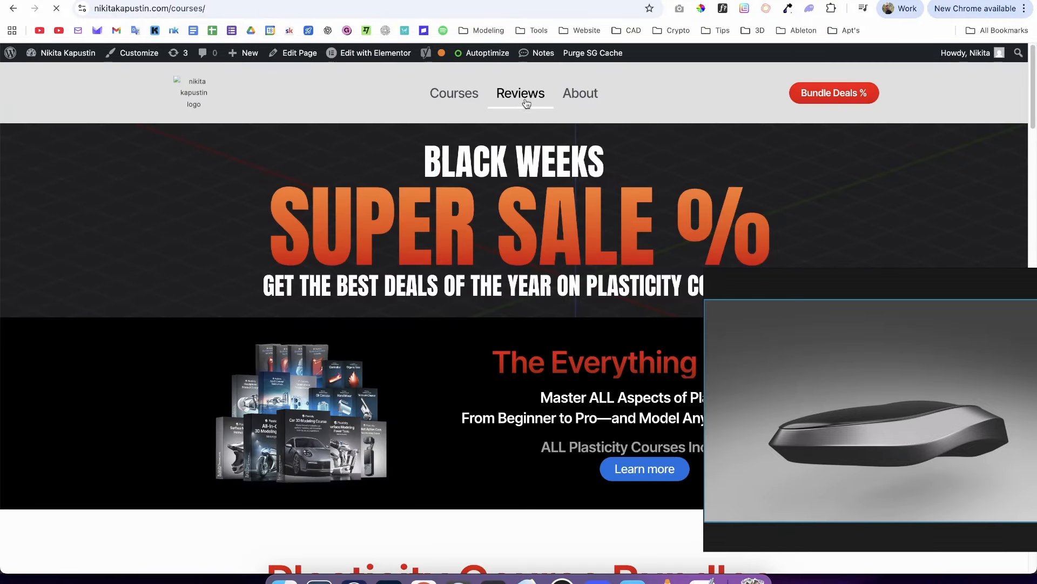
pyautogui.scroll(-10, 1021, 120)
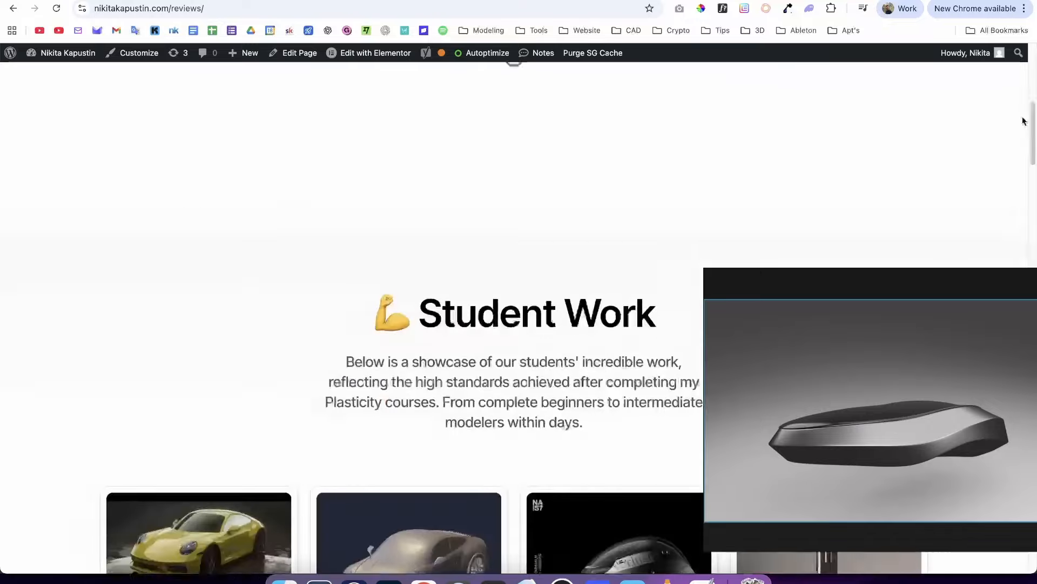
pyautogui.scroll(4, 1008, 189)
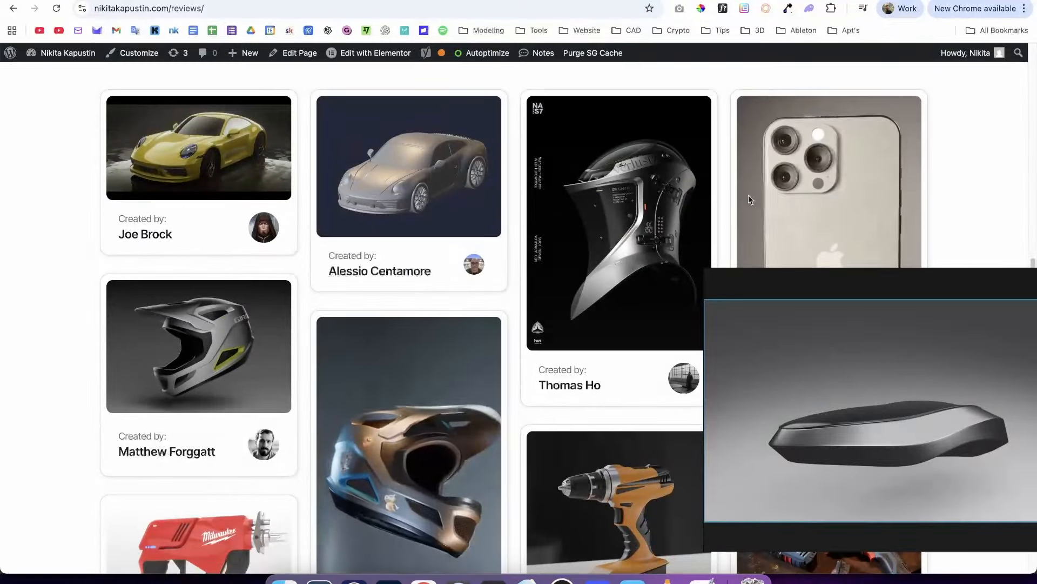
pyautogui.scroll(-10, 365, 346)
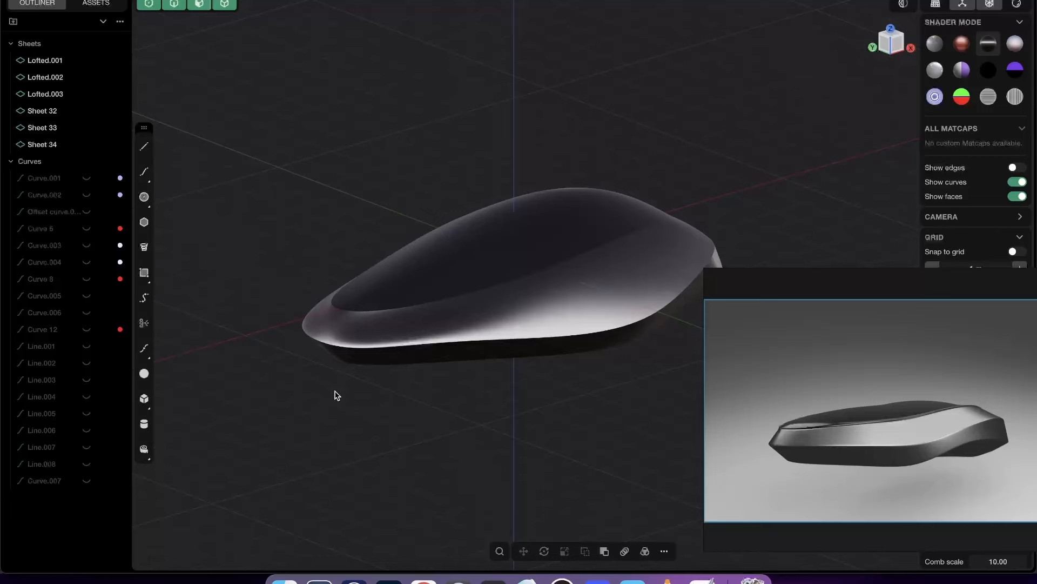
pyautogui.moveTo(335, 394); pyautogui.dragTo(445, 296, button='middle')
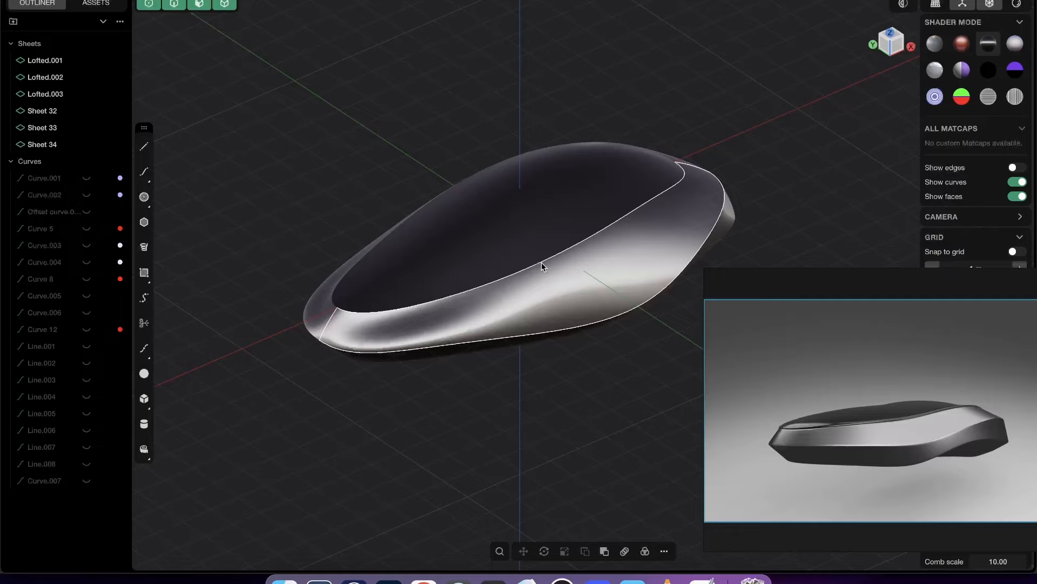
# - Switch back to Plasticity, change to edge selection and examine the mirrored hull's shading
pyautogui.moveTo(544, 266); pyautogui.dragTo(537, 323, button='middle')
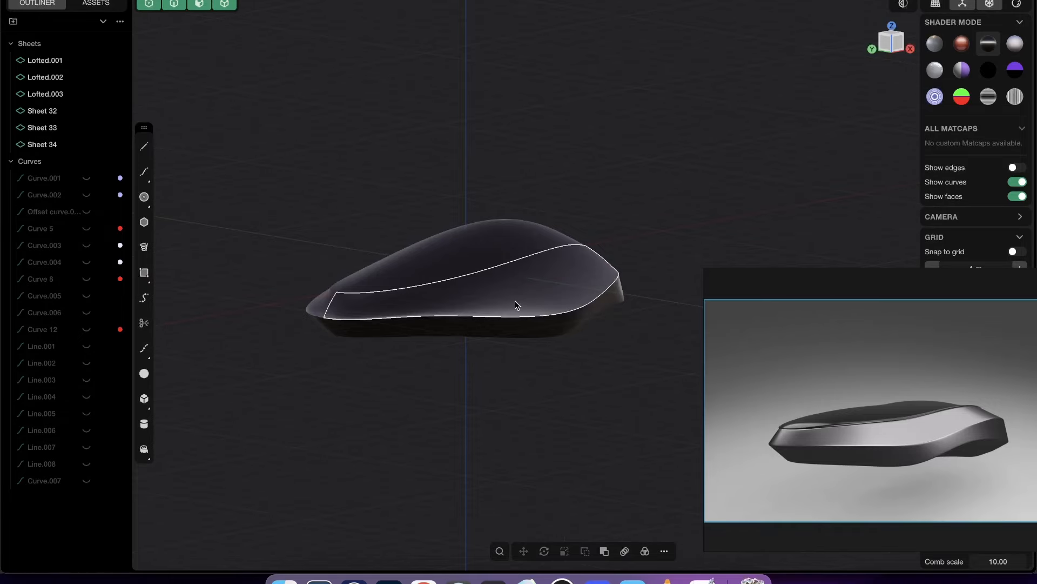
pyautogui.moveTo(514, 306); pyautogui.dragTo(489, 319, button='middle')
pyautogui.press('2')
pyautogui.keyDown('shift'); pyautogui.moveTo(528, 273); pyautogui.dragTo(557, 277, button='middle'); pyautogui.keyUp('shift')
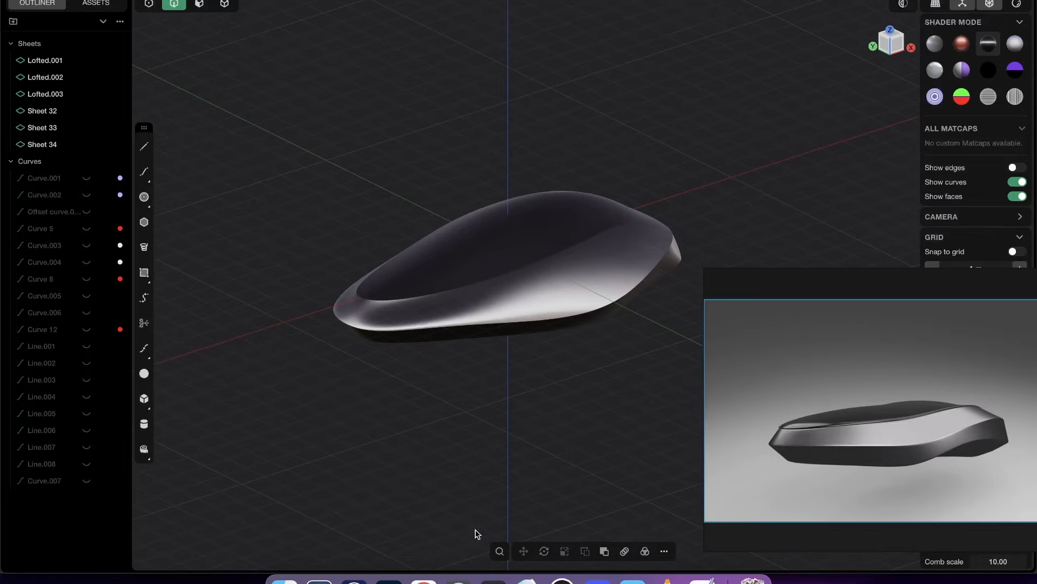
# - Switch to Google Chrome, minimise the floating reference image window and open the Gemini spaceship conversation
pyautogui.click(424, 580)
pyautogui.click(716, 279)
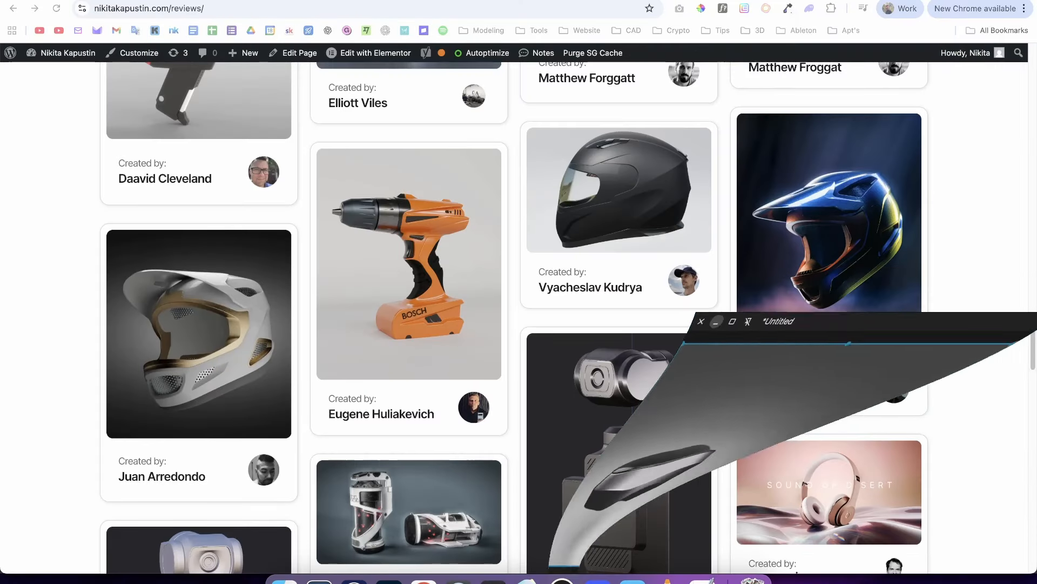
pyautogui.click(457, 1)
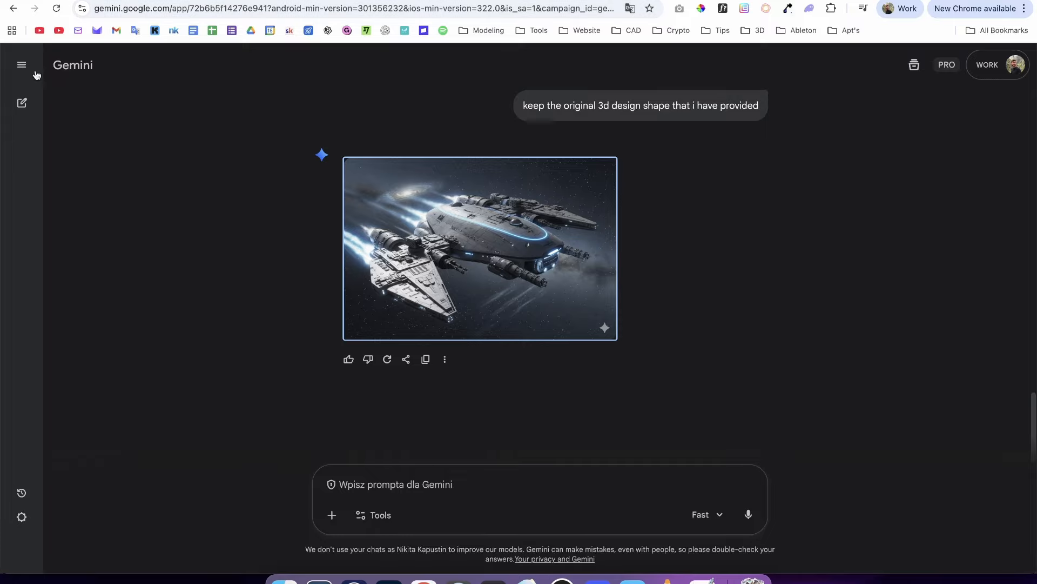
# - Check the available Gemini prompt tools, return to the conversation's first prompt and look through the first two spaceship concepts
pyautogui.click(374, 515)
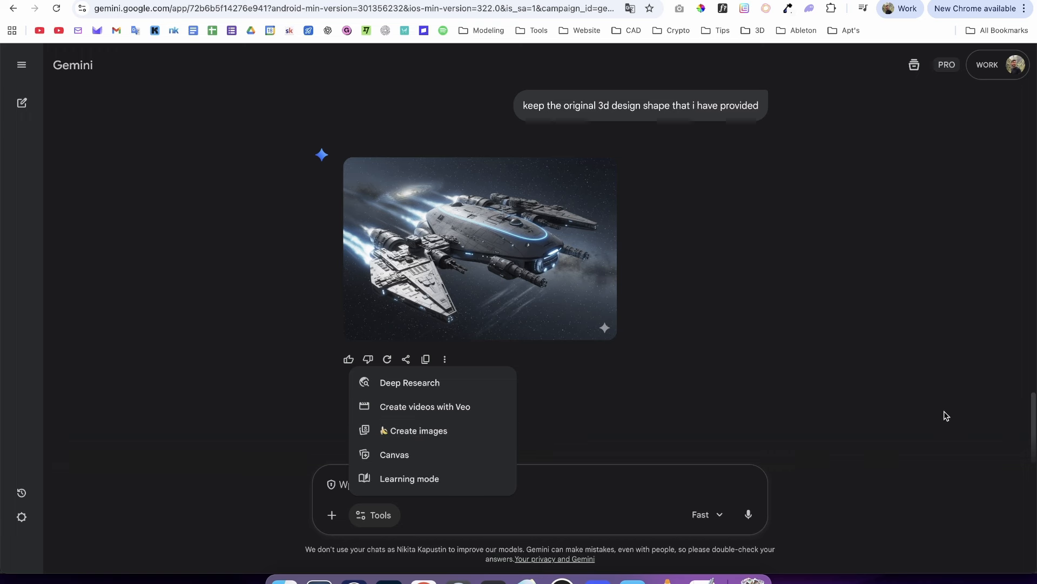
pyautogui.click(1003, 416)
pyautogui.moveTo(1033, 419); pyautogui.dragTo(1029, 119)
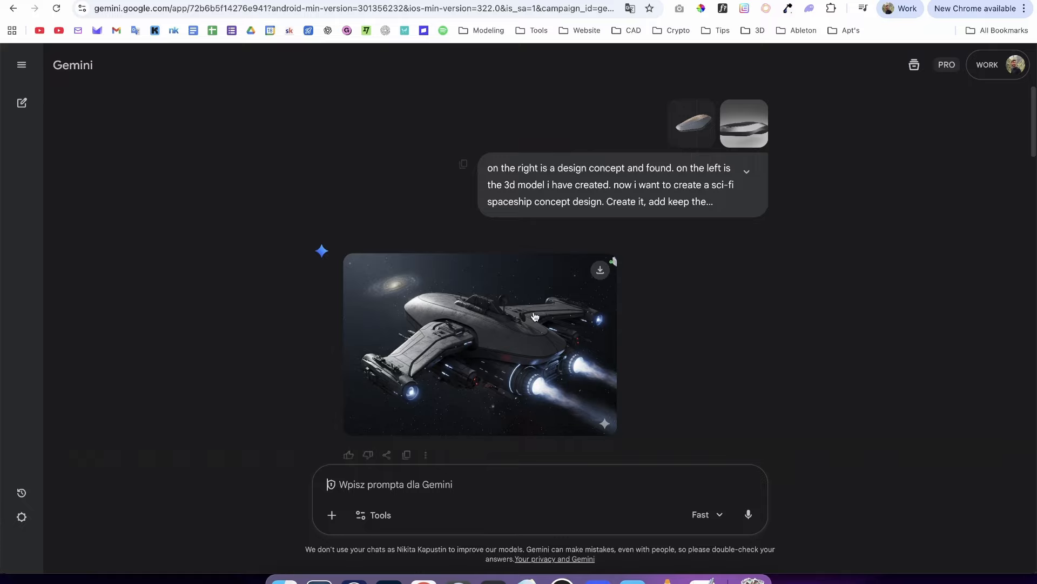
pyautogui.scroll(-3, 1032, 121)
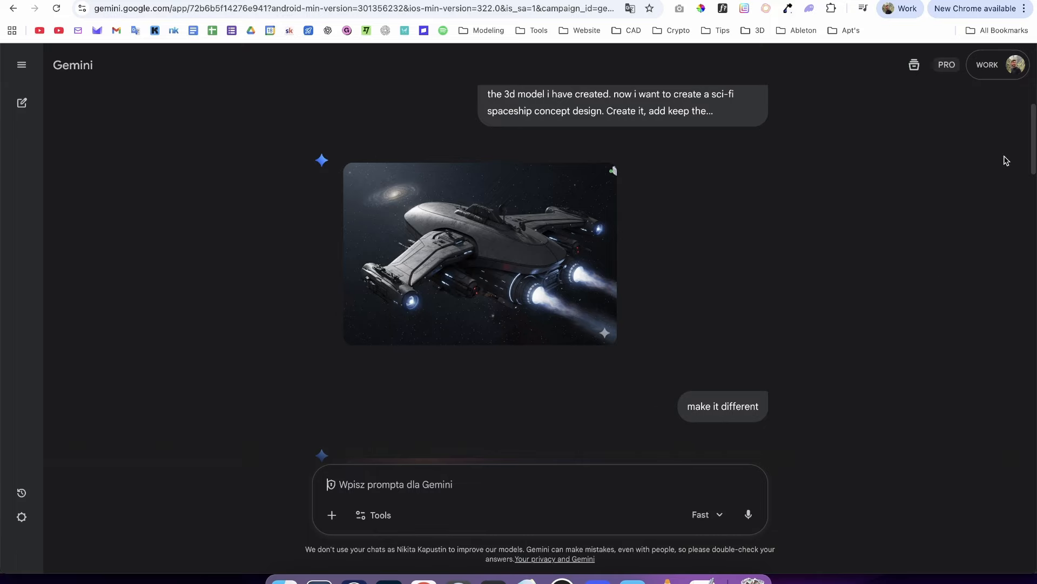
pyautogui.scroll(-9, 1032, 162)
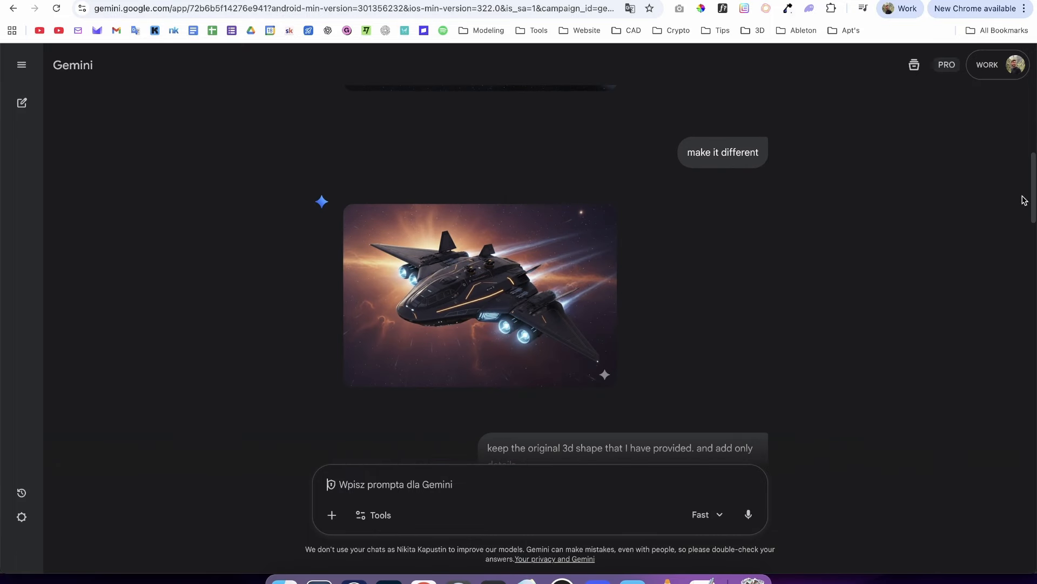
pyautogui.scroll(-5, 1033, 194)
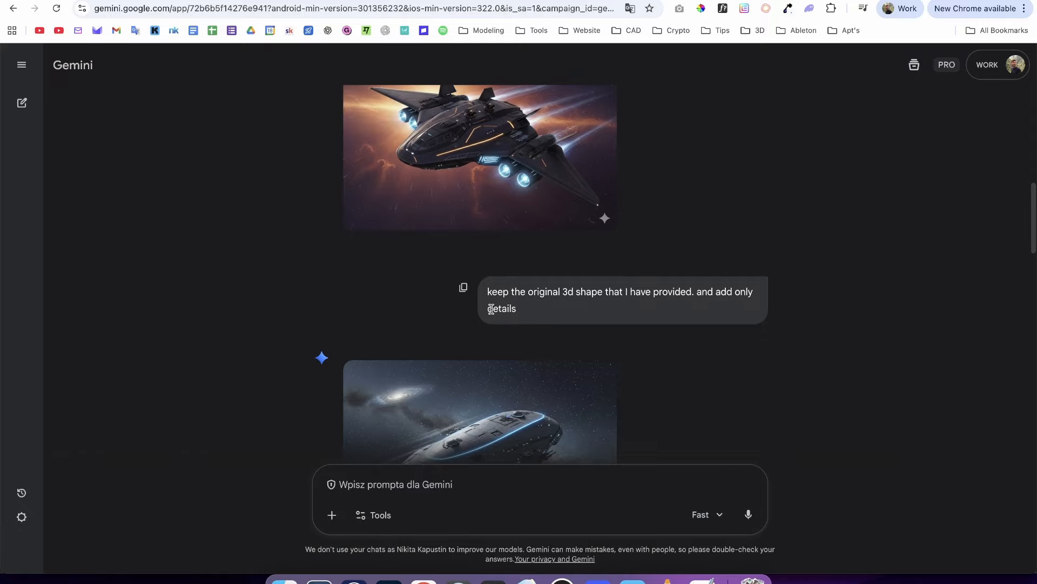
# - Examine the prompt about keeping the original 3D shape and adding only details, and view its generated spaceship image enlarged
pyautogui.moveTo(487, 291); pyautogui.dragTo(692, 293)
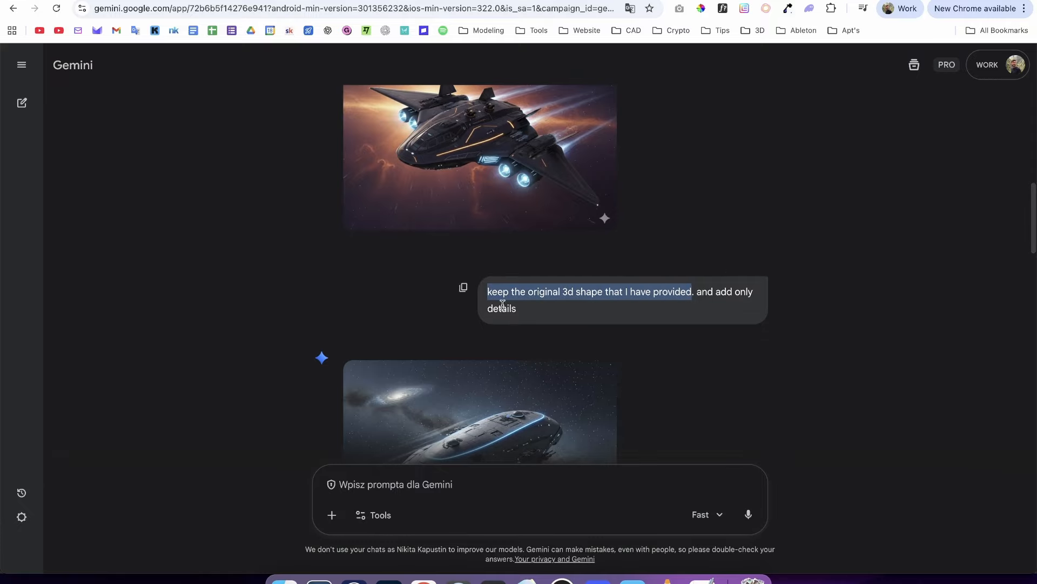
pyautogui.scroll(-4, 1018, 238)
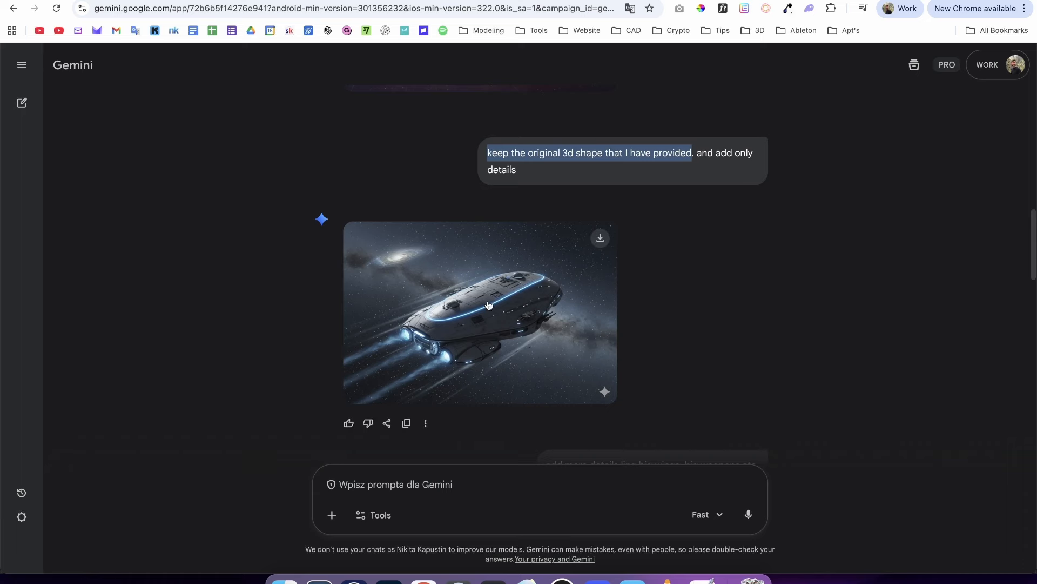
pyautogui.click(492, 355)
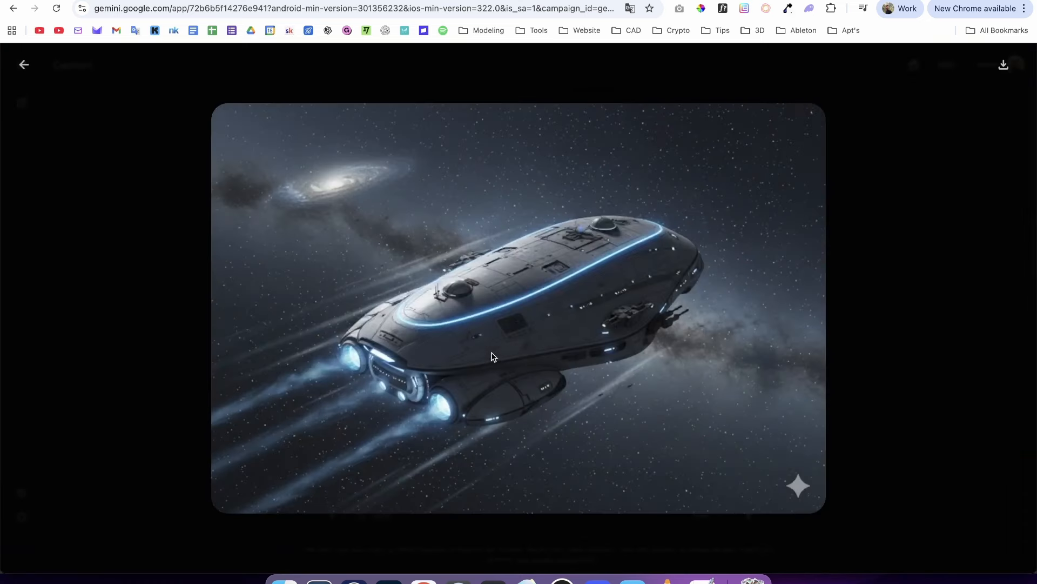
pyautogui.click(848, 265)
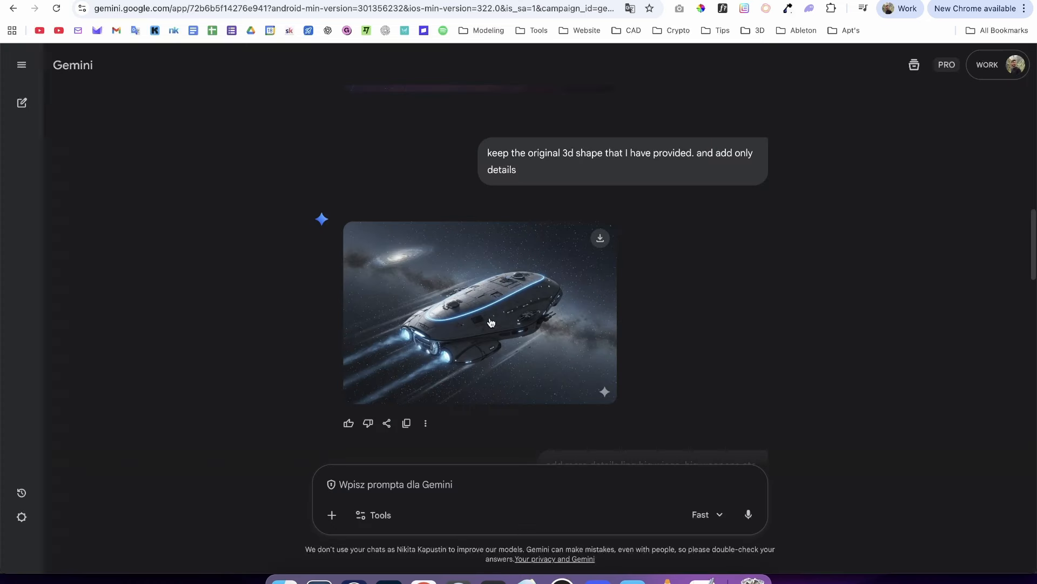
# - Examine the prompt for big wings and big weapons, view its generated image enlarged and continue to the conversation's last concept
pyautogui.moveTo(1031, 238); pyautogui.dragTo(1031, 263)
pyautogui.moveTo(546, 346); pyautogui.dragTo(748, 344)
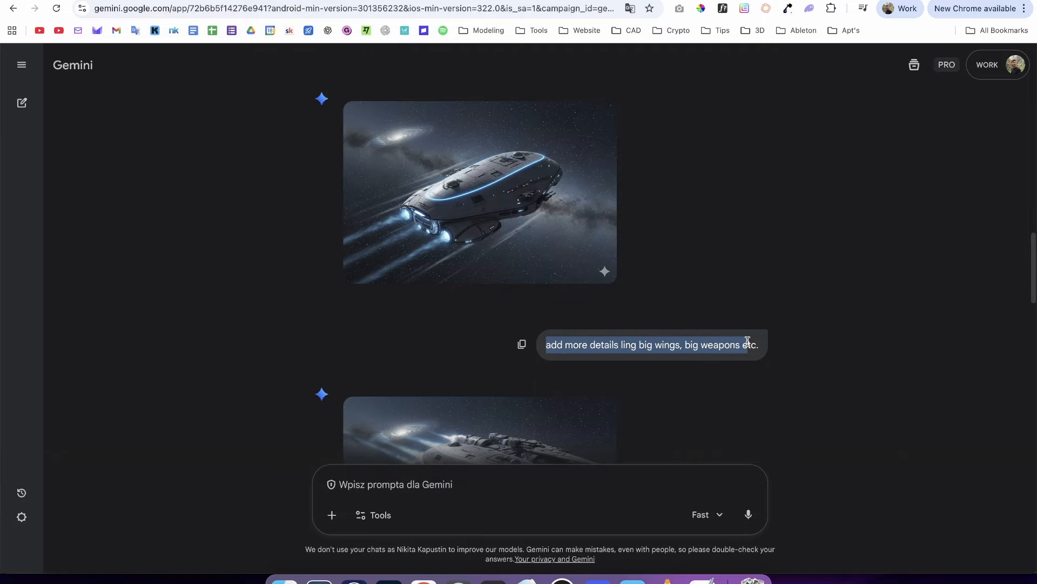
pyautogui.click(769, 344)
pyautogui.moveTo(1035, 272); pyautogui.dragTo(1033, 315)
pyautogui.click(510, 320)
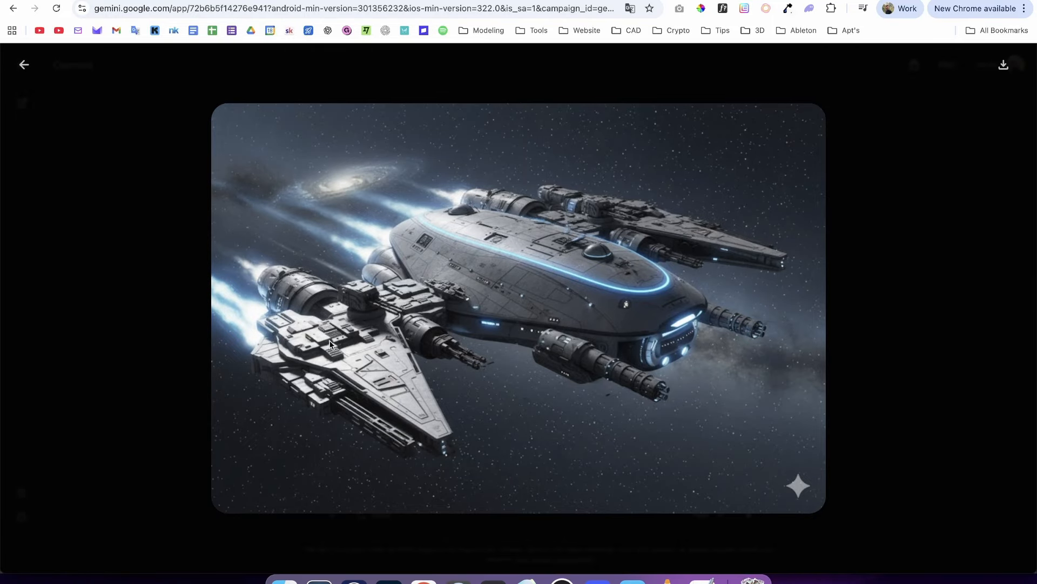
pyautogui.click(120, 382)
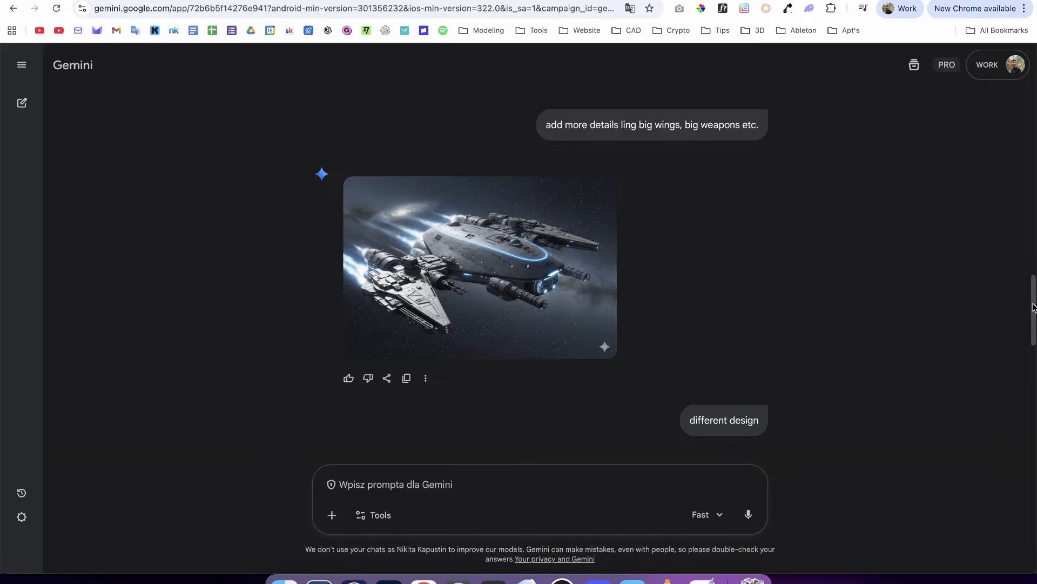
pyautogui.moveTo(1033, 307); pyautogui.dragTo(984, 402)
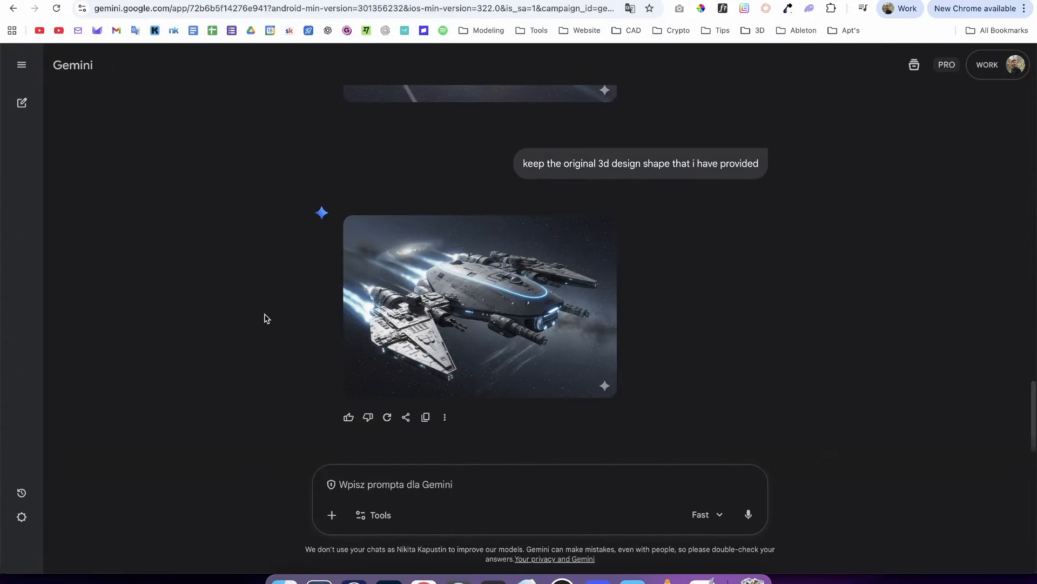
pyautogui.moveTo(420, 301)
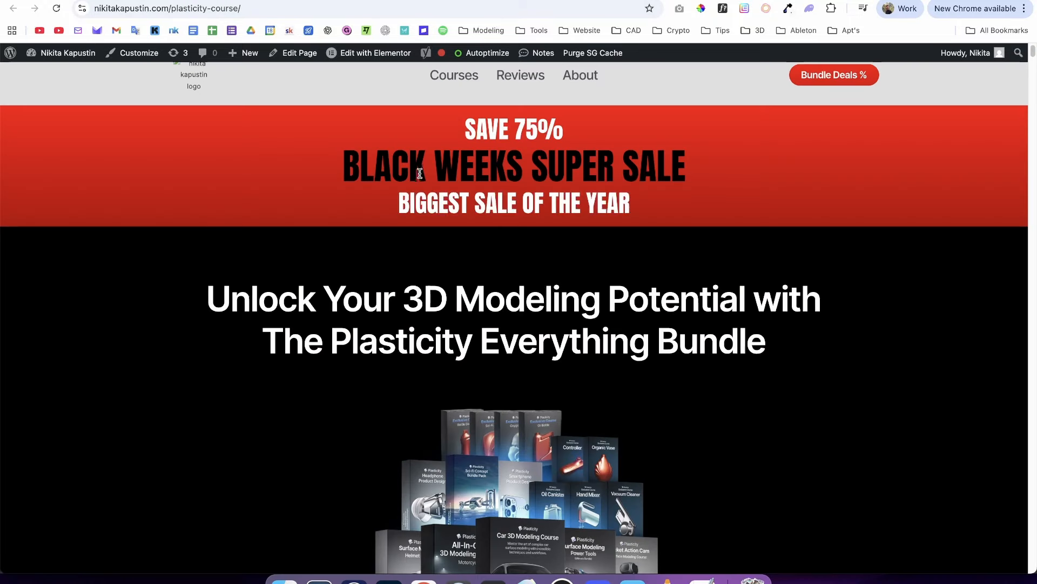
# - Read the Black Weeks sale banner and the Everything Bundle section on the Plasticity course page, and switch to OBS
pyautogui.moveTo(361, 170); pyautogui.dragTo(718, 168)
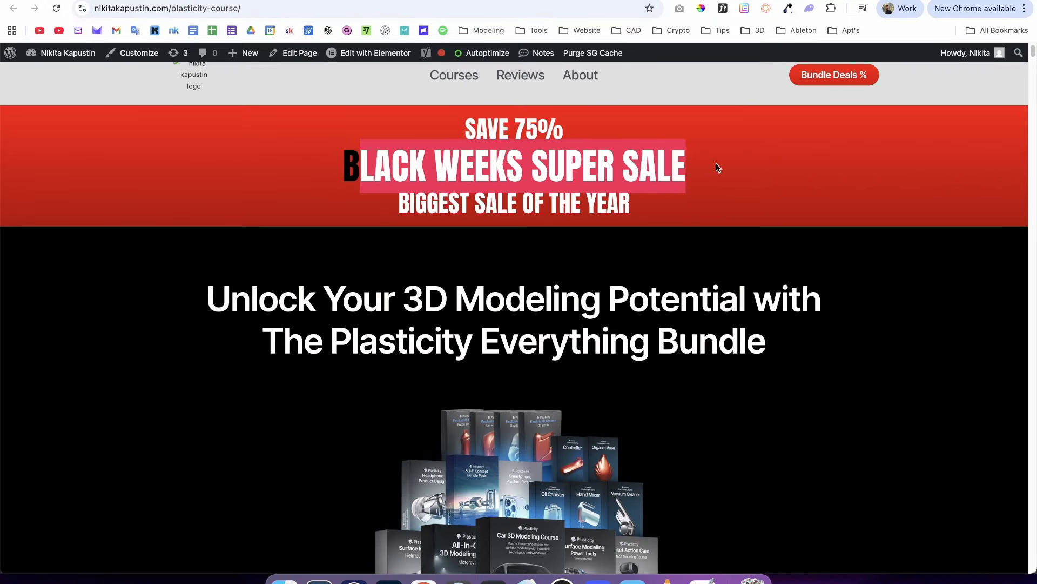
pyautogui.moveTo(500, 125); pyautogui.dragTo(444, 130)
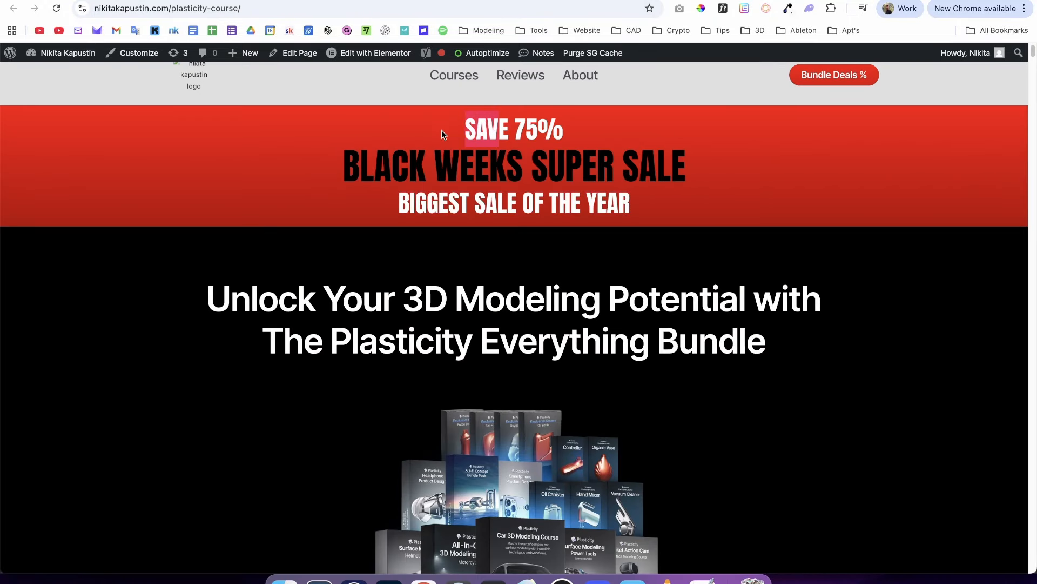
pyautogui.moveTo(509, 128); pyautogui.dragTo(570, 144)
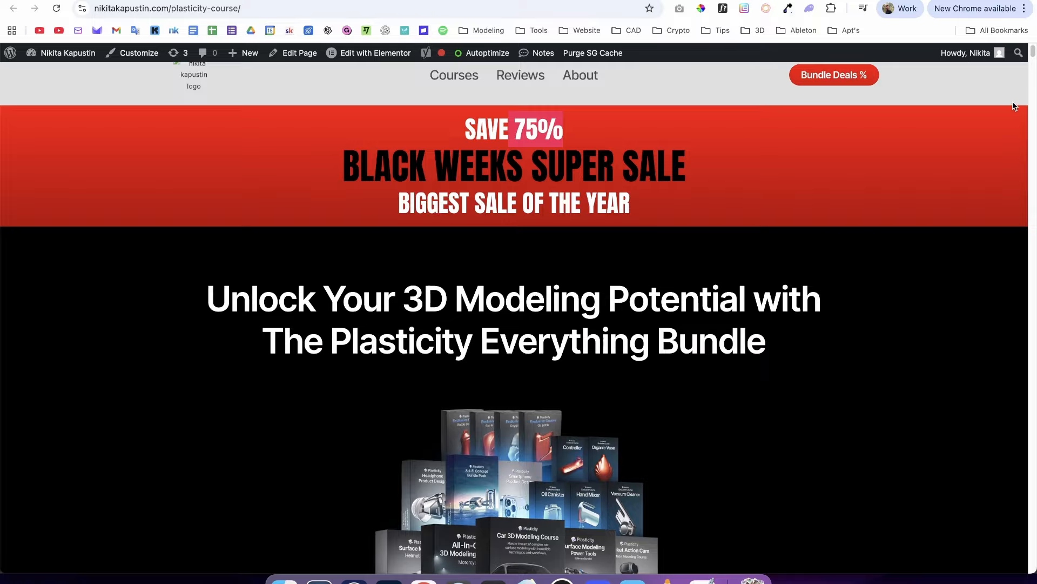
pyautogui.moveTo(1033, 52); pyautogui.dragTo(970, 67)
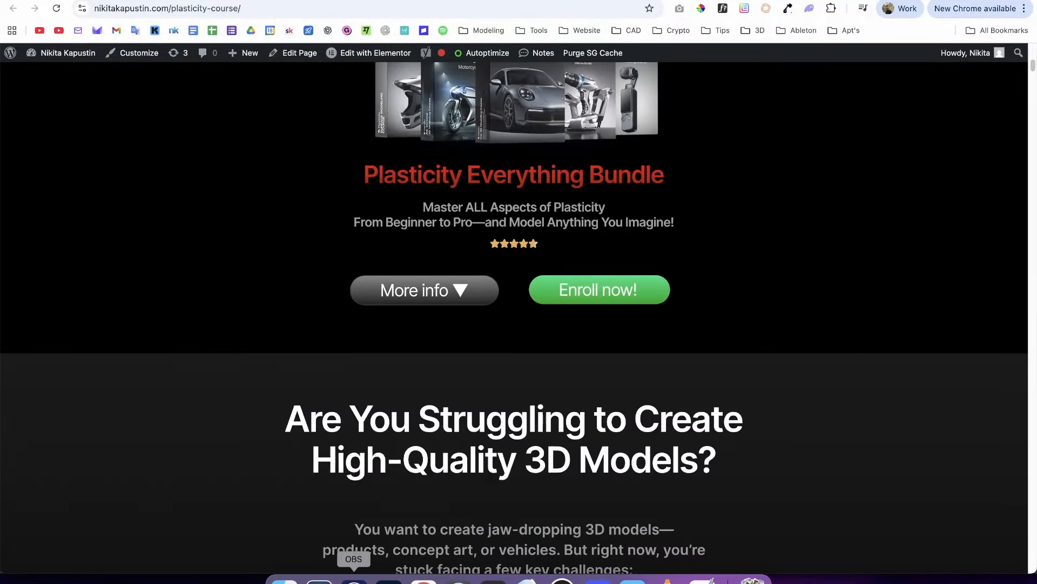
pyautogui.click(354, 579)
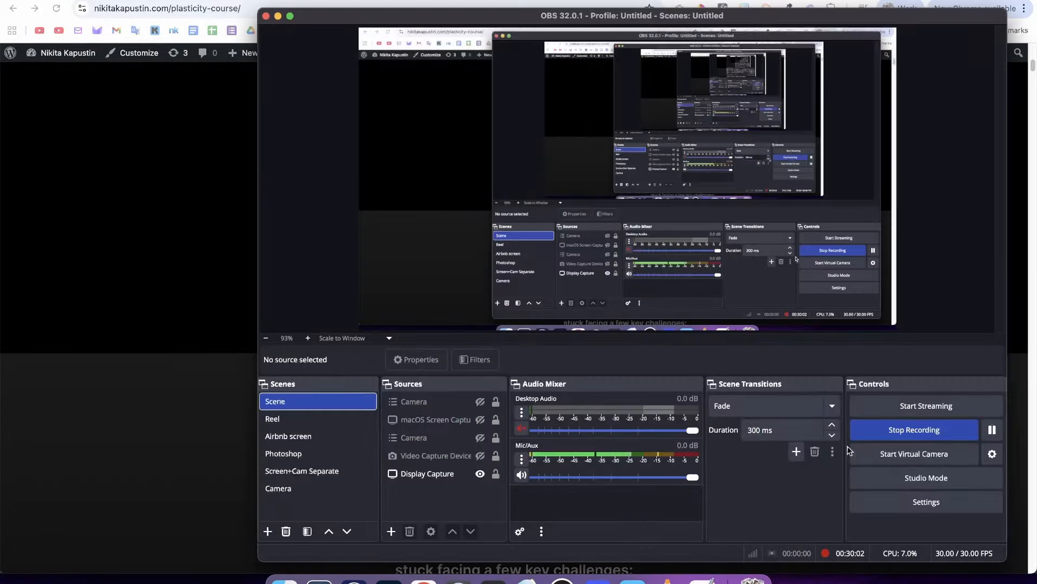